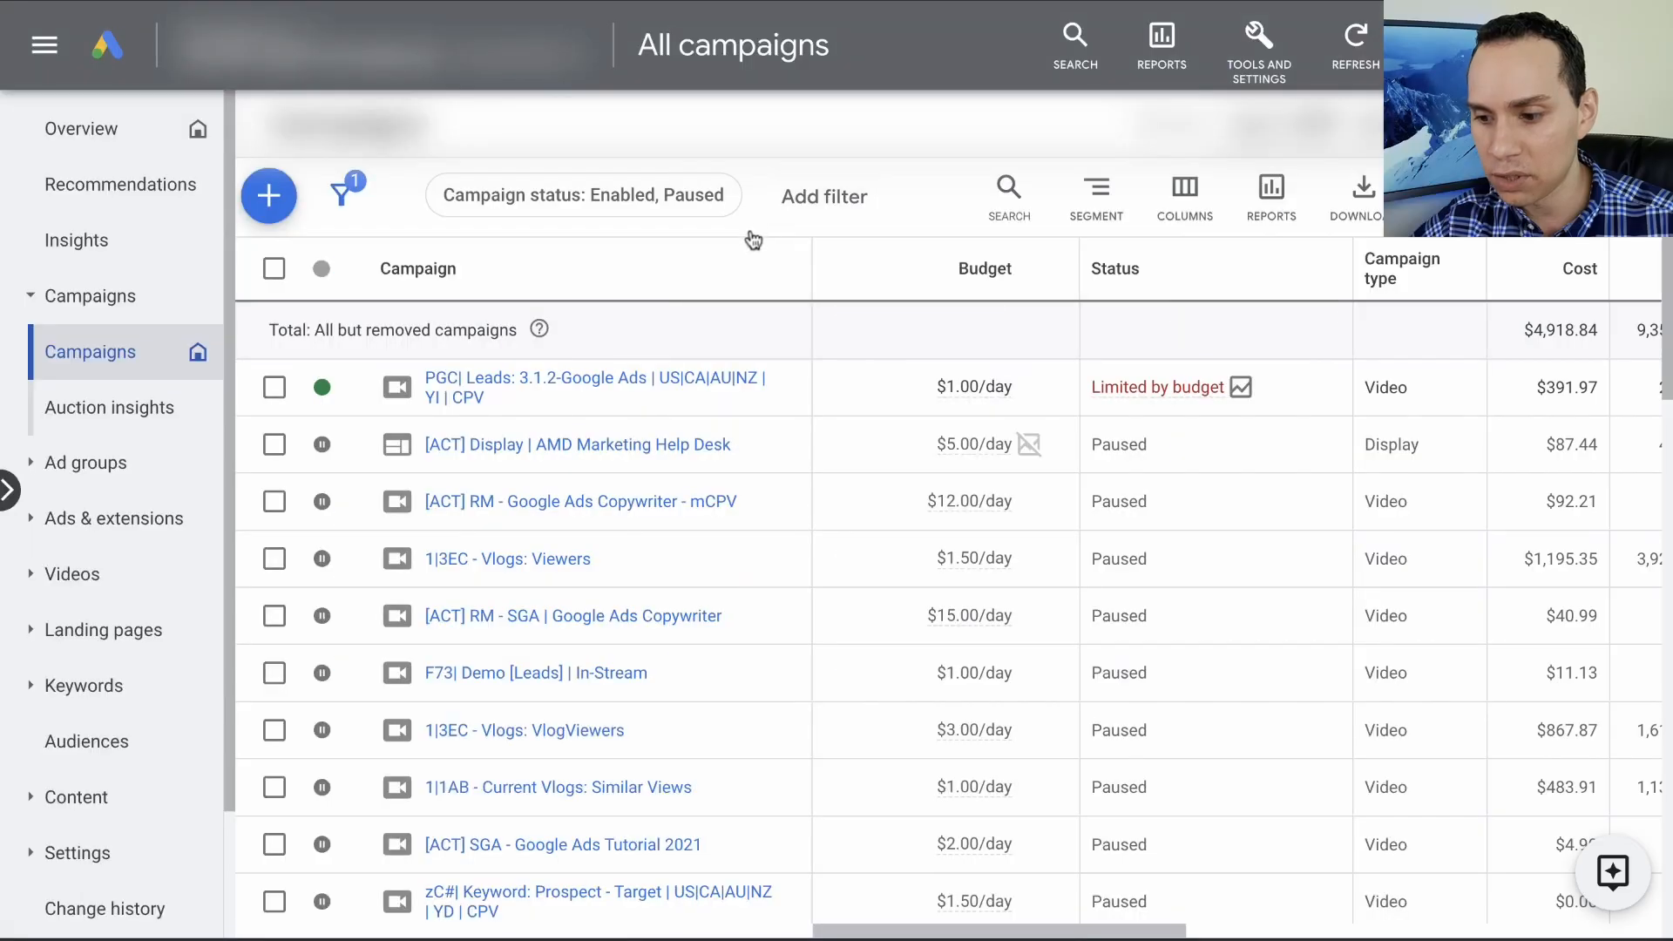
# - Start a new campaign without a goal's guidance, using the Video type and the Custom video campaign subtype
pyautogui.click(270, 199)
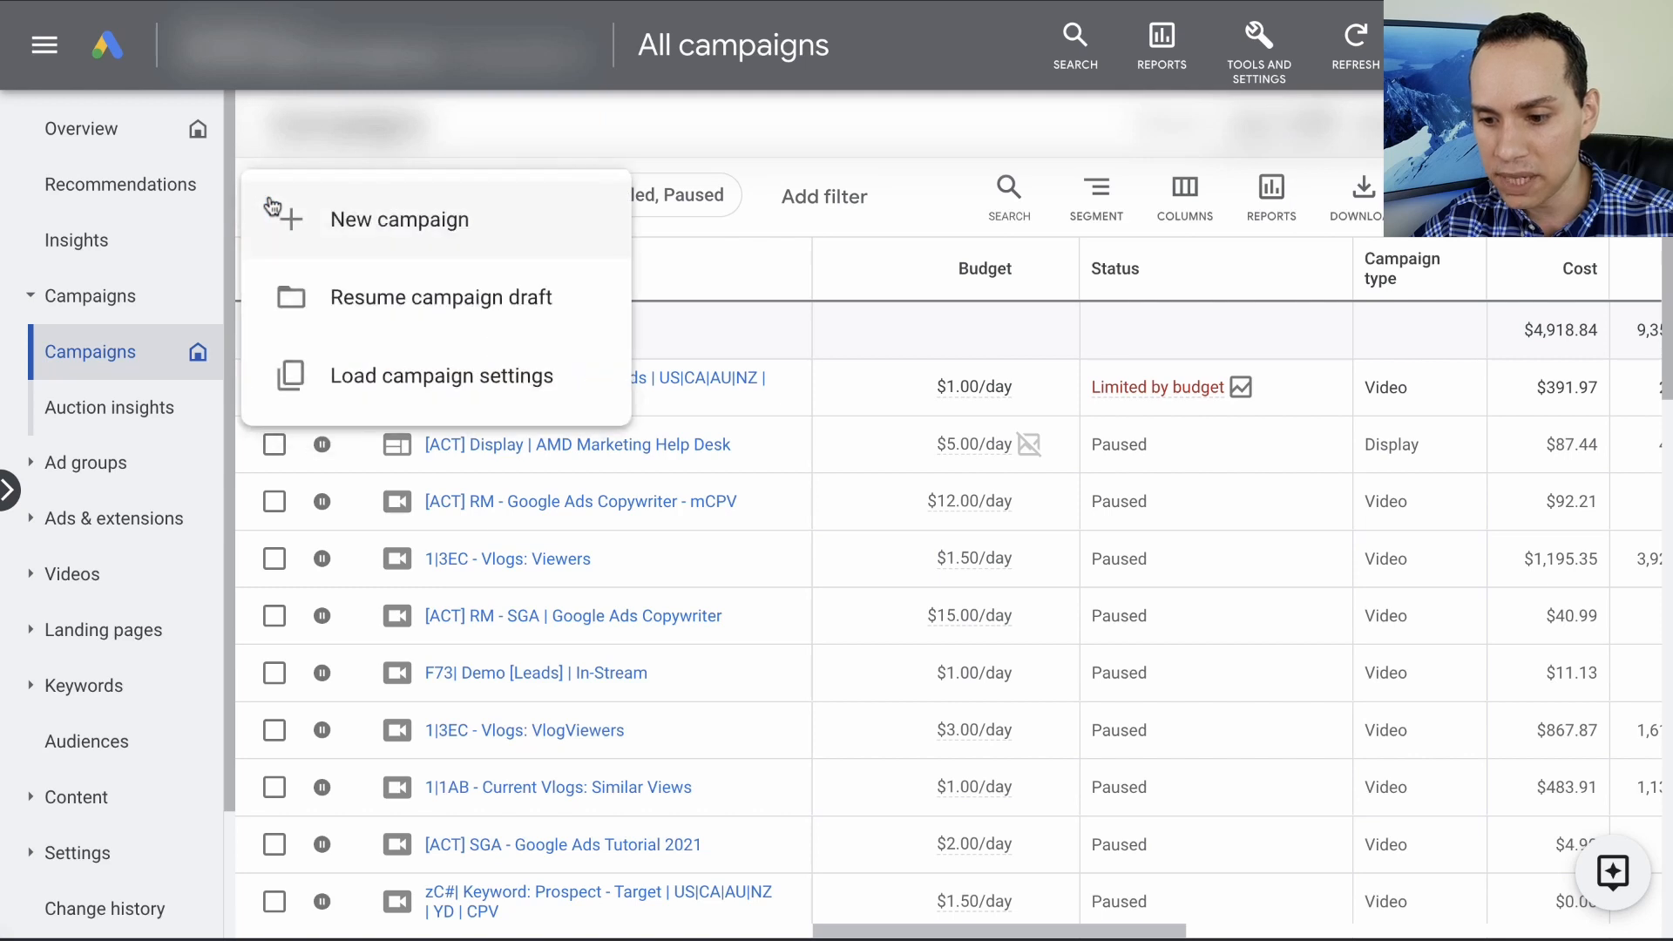
pyautogui.click(377, 246)
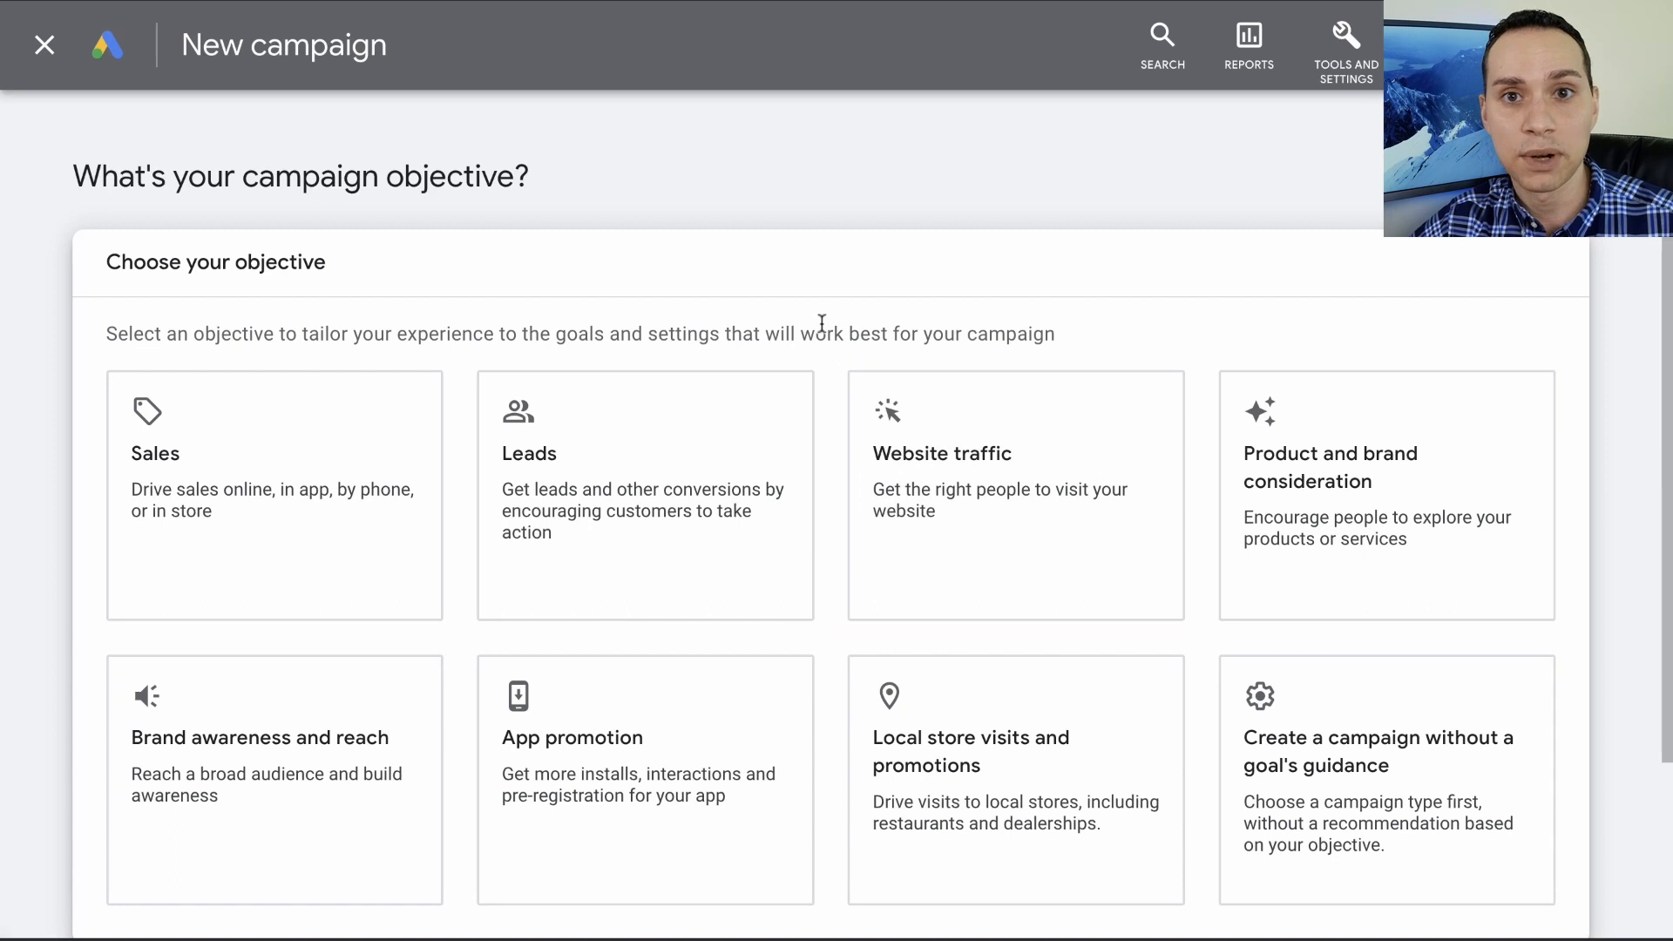
pyautogui.scroll(-3, 822, 327)
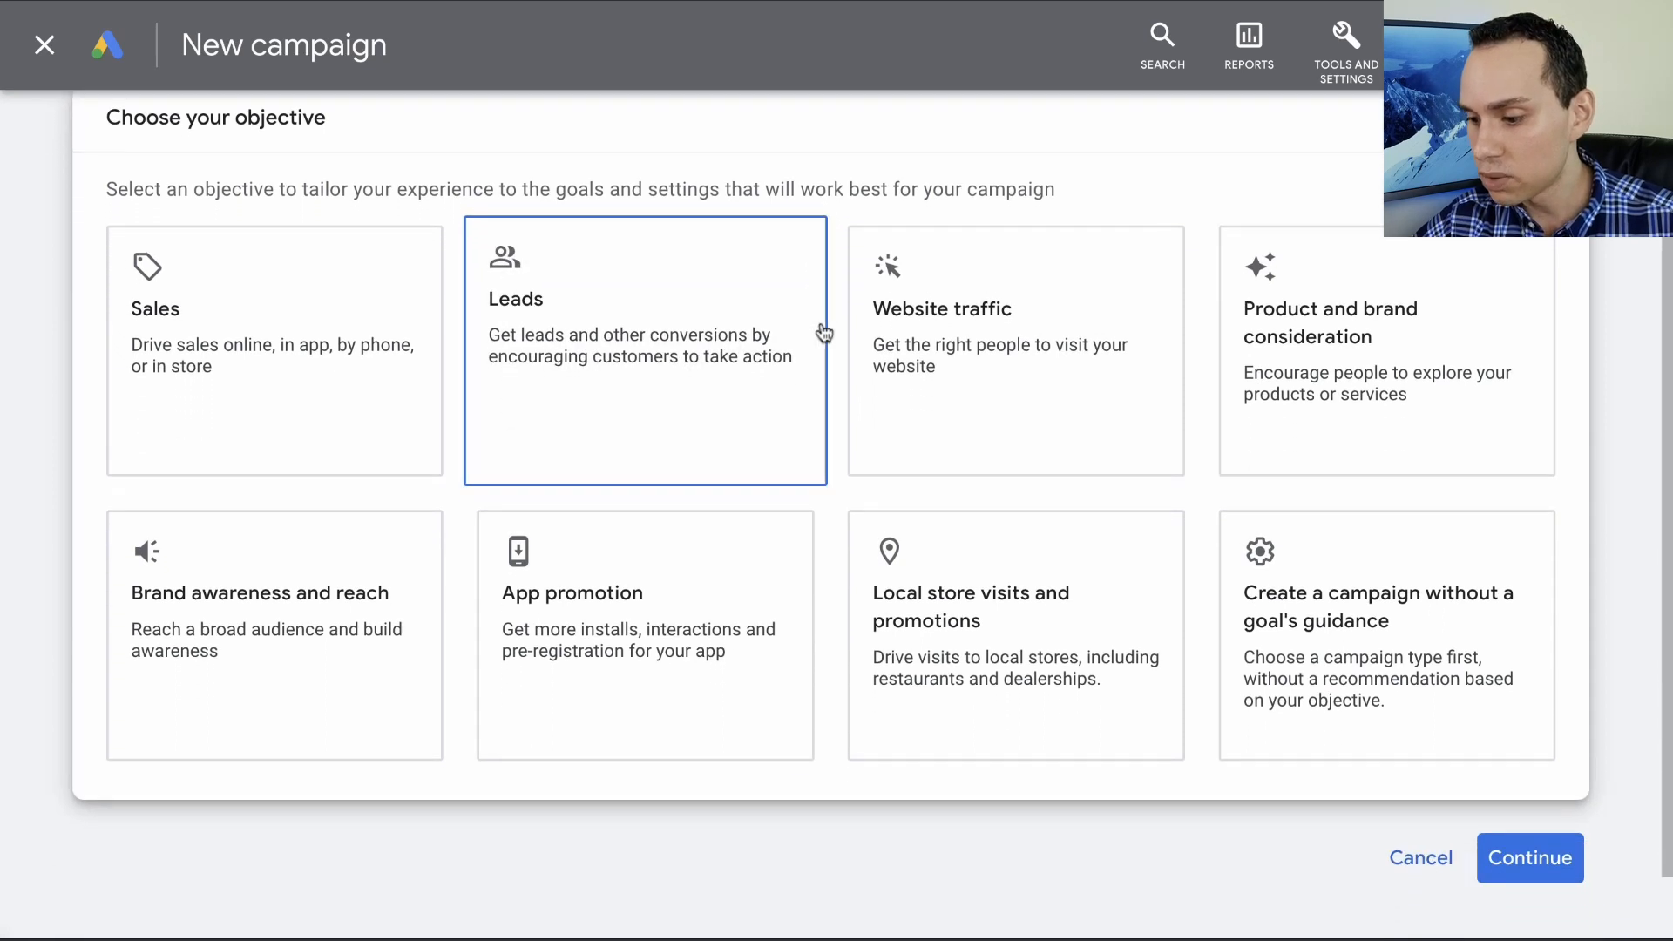
pyautogui.click(1372, 577)
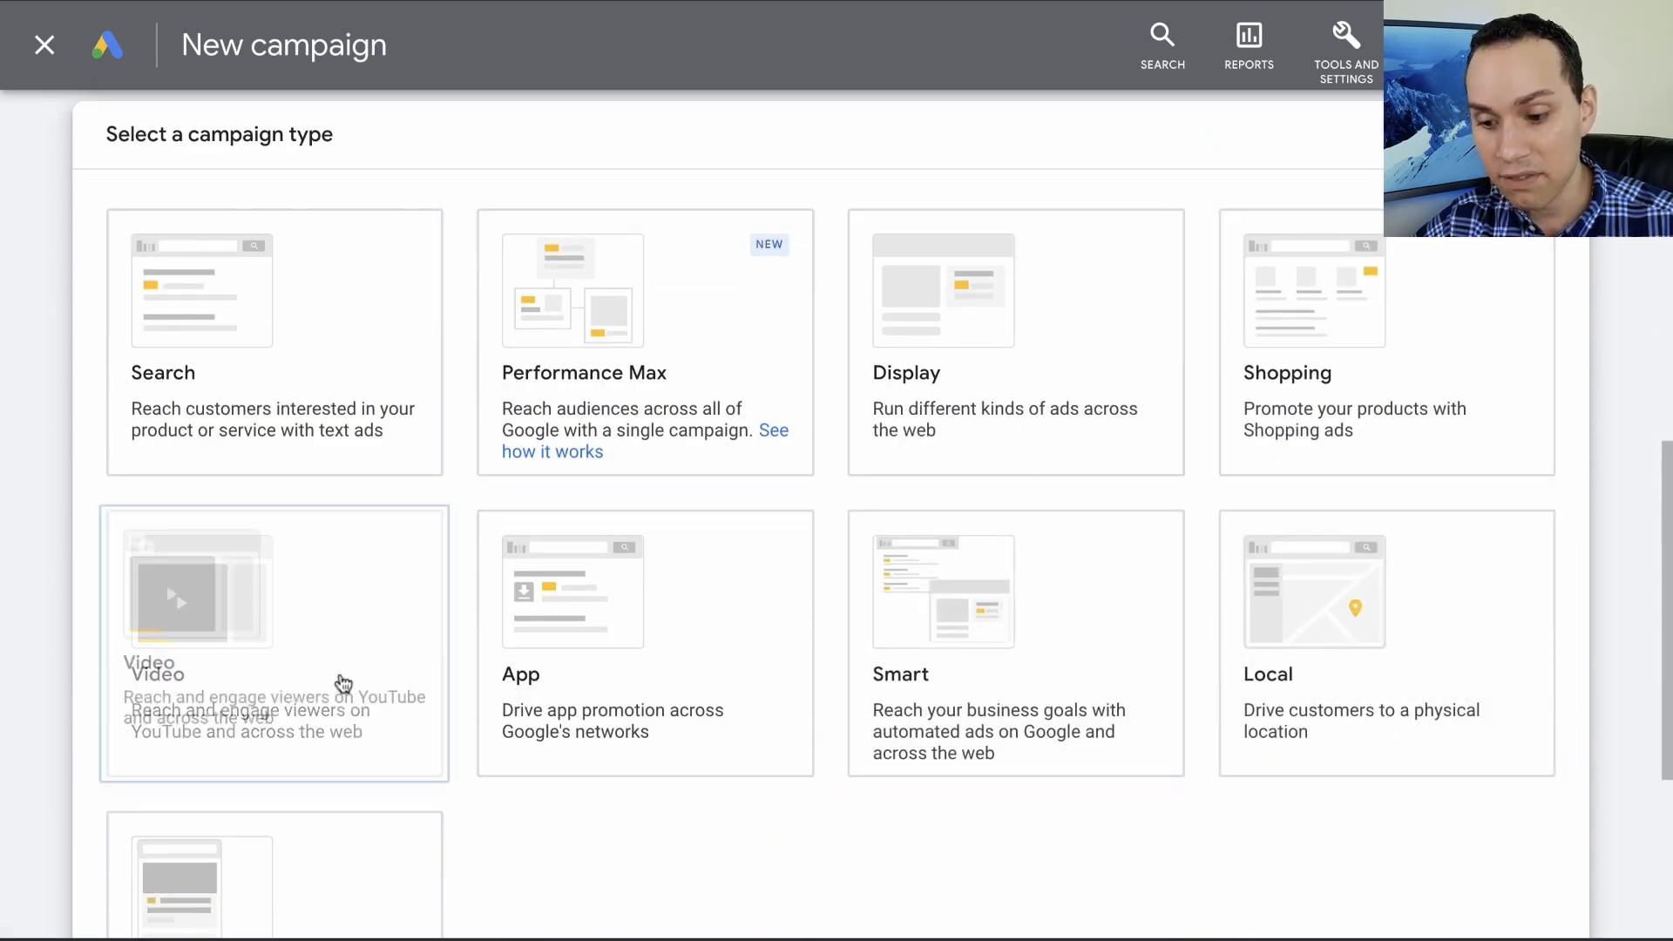
pyautogui.click(336, 676)
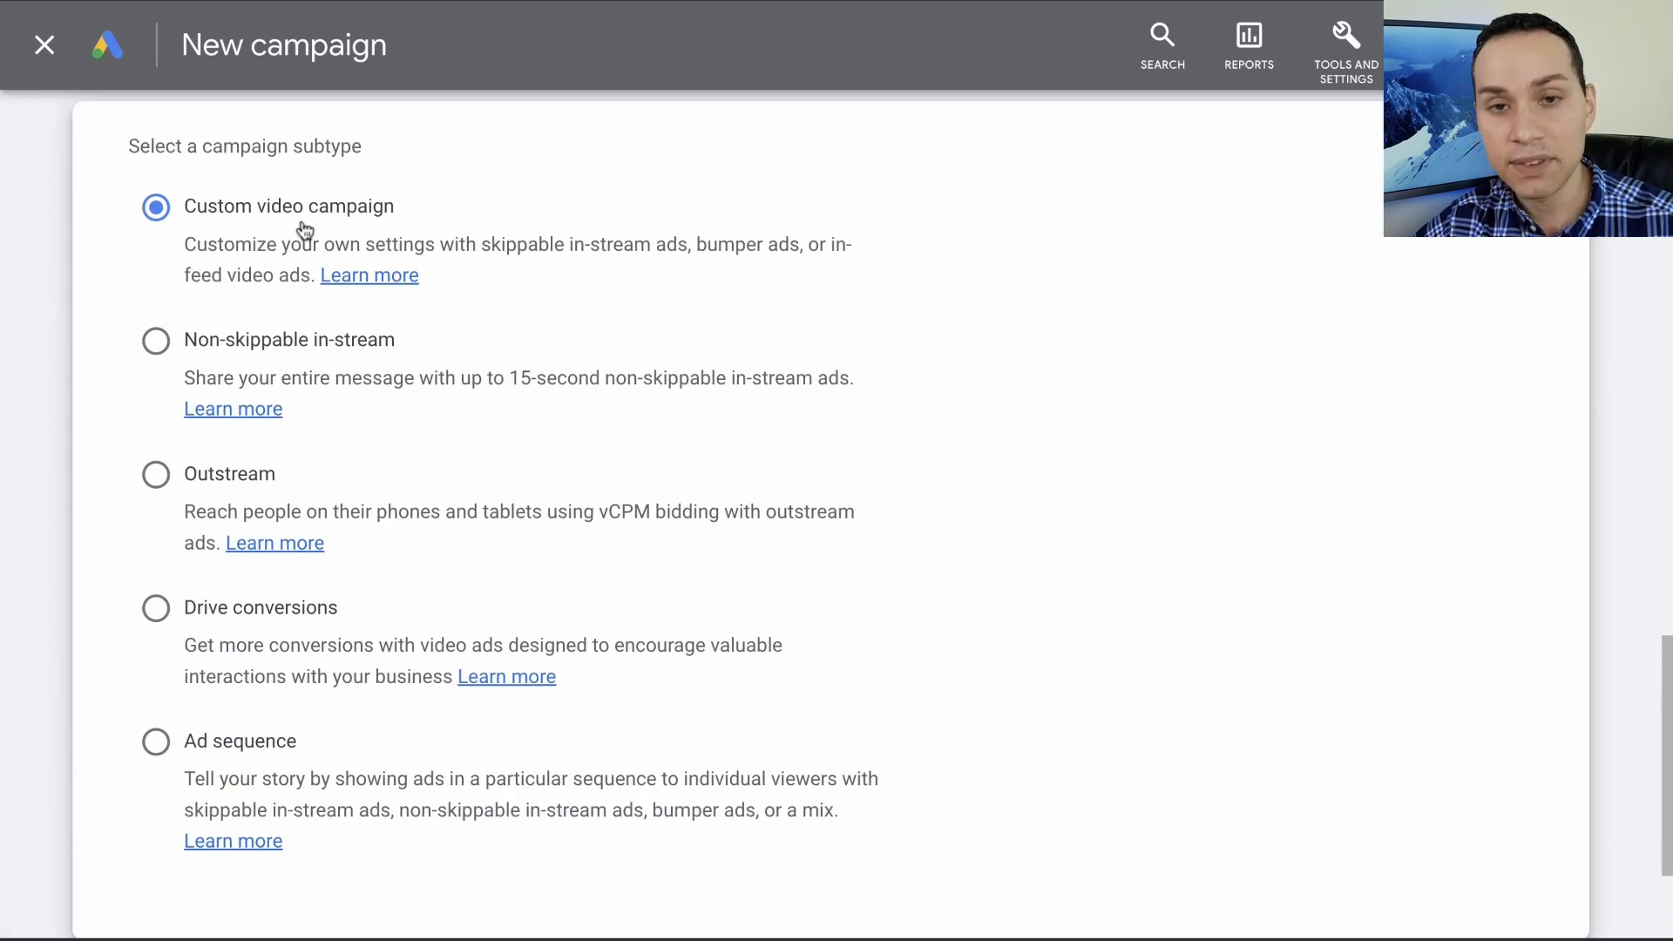
pyautogui.scroll(-3, 579, 317)
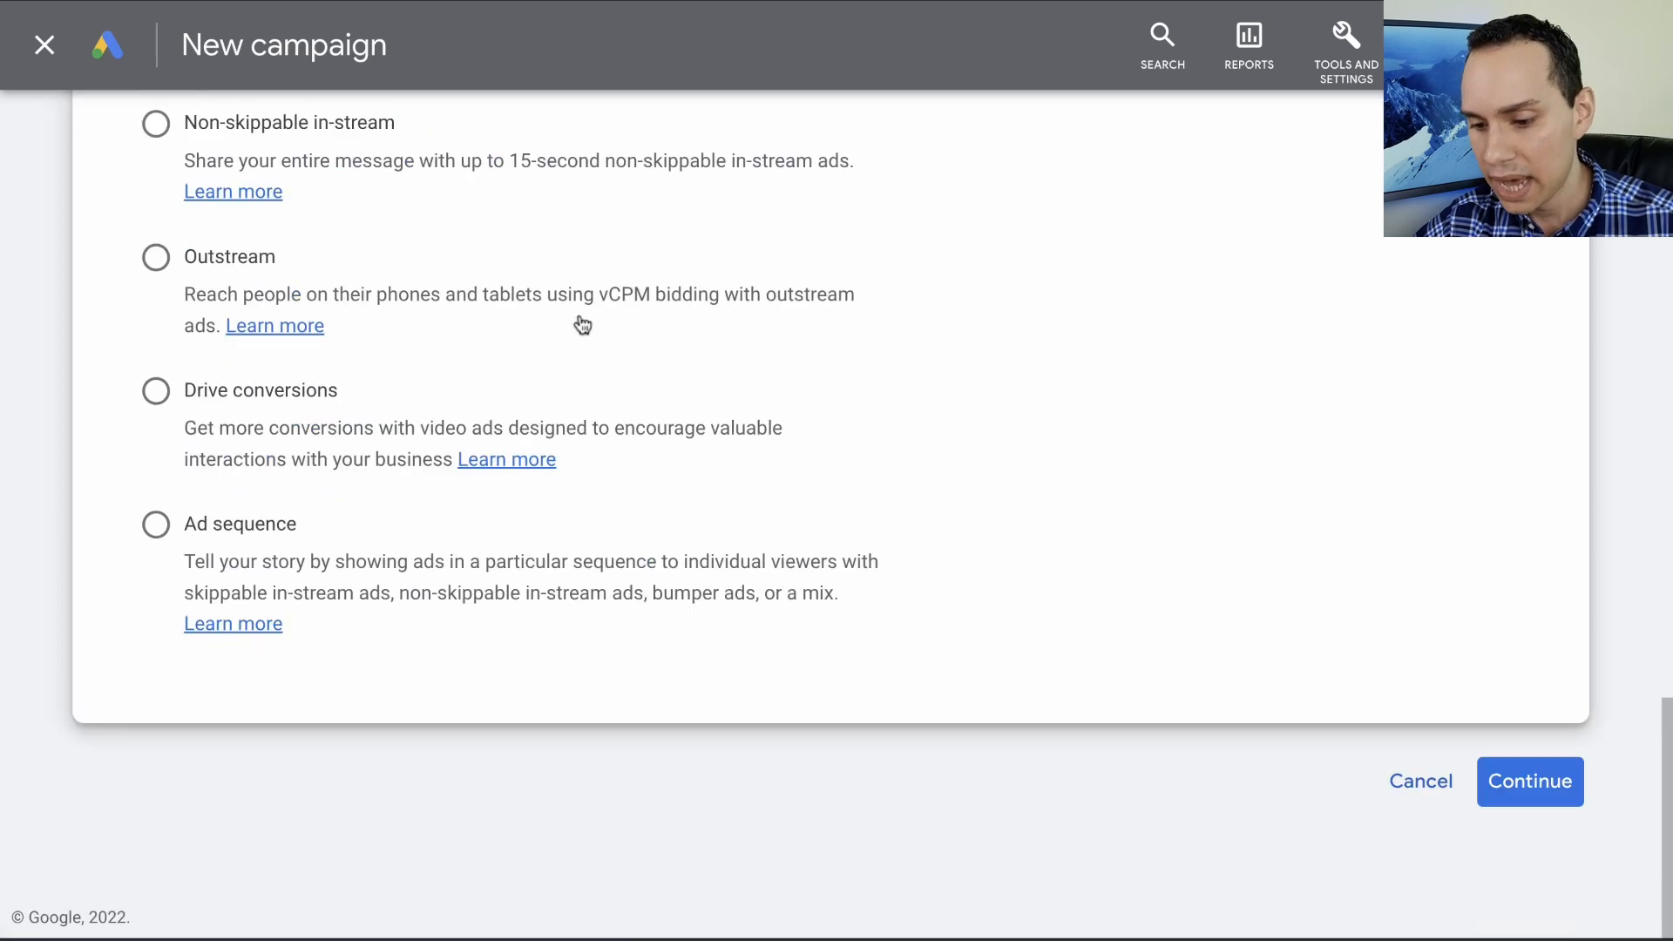
pyautogui.click(1528, 785)
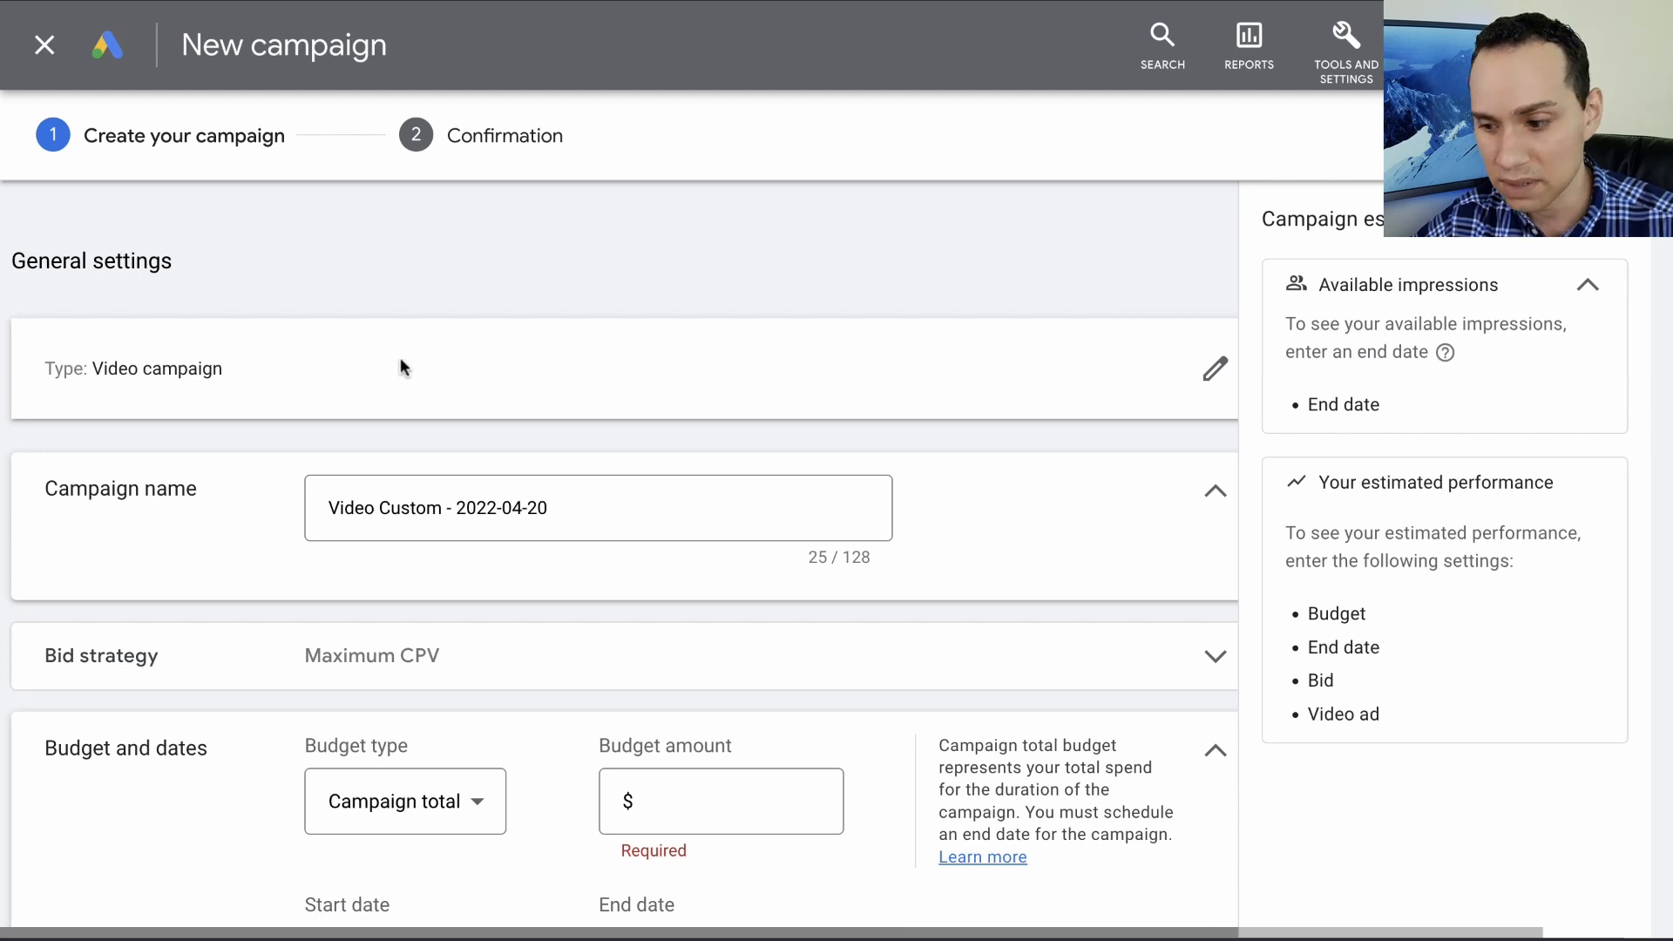
# - Name the campaign "F99| Demo 1 [In-Stream]"
pyautogui.scroll(-3, 536, 345)
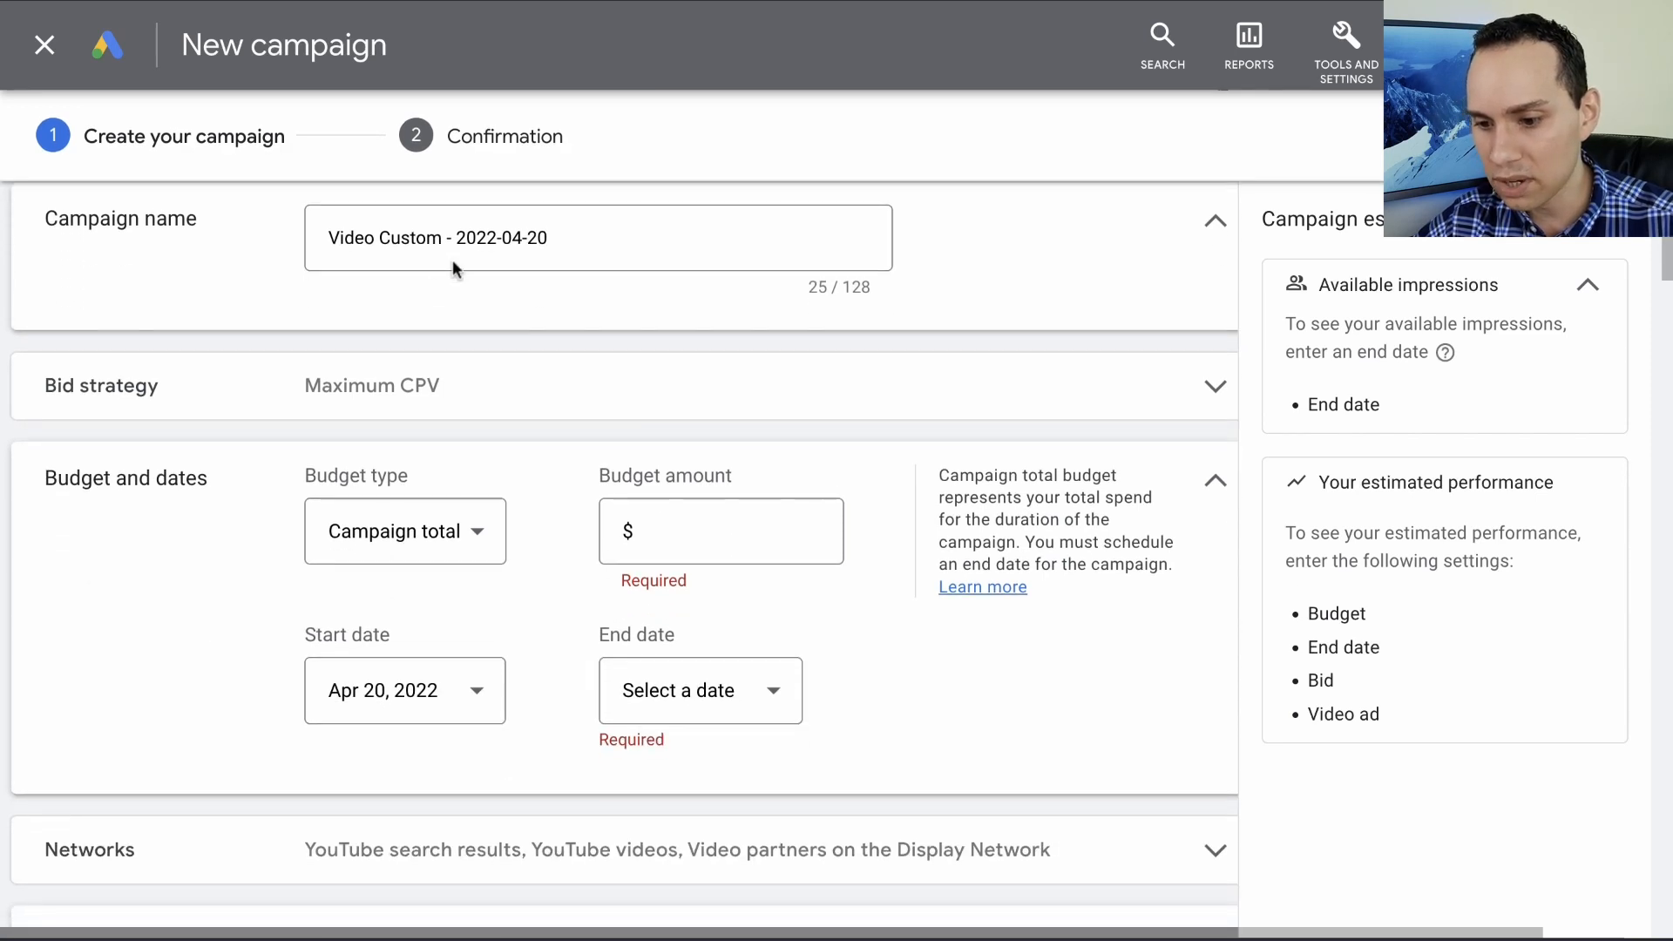
pyautogui.click(507, 237)
pyautogui.hotkey('ctrl', 'a')
pyautogui.write('F99| Demo 1 [In-Stream]')
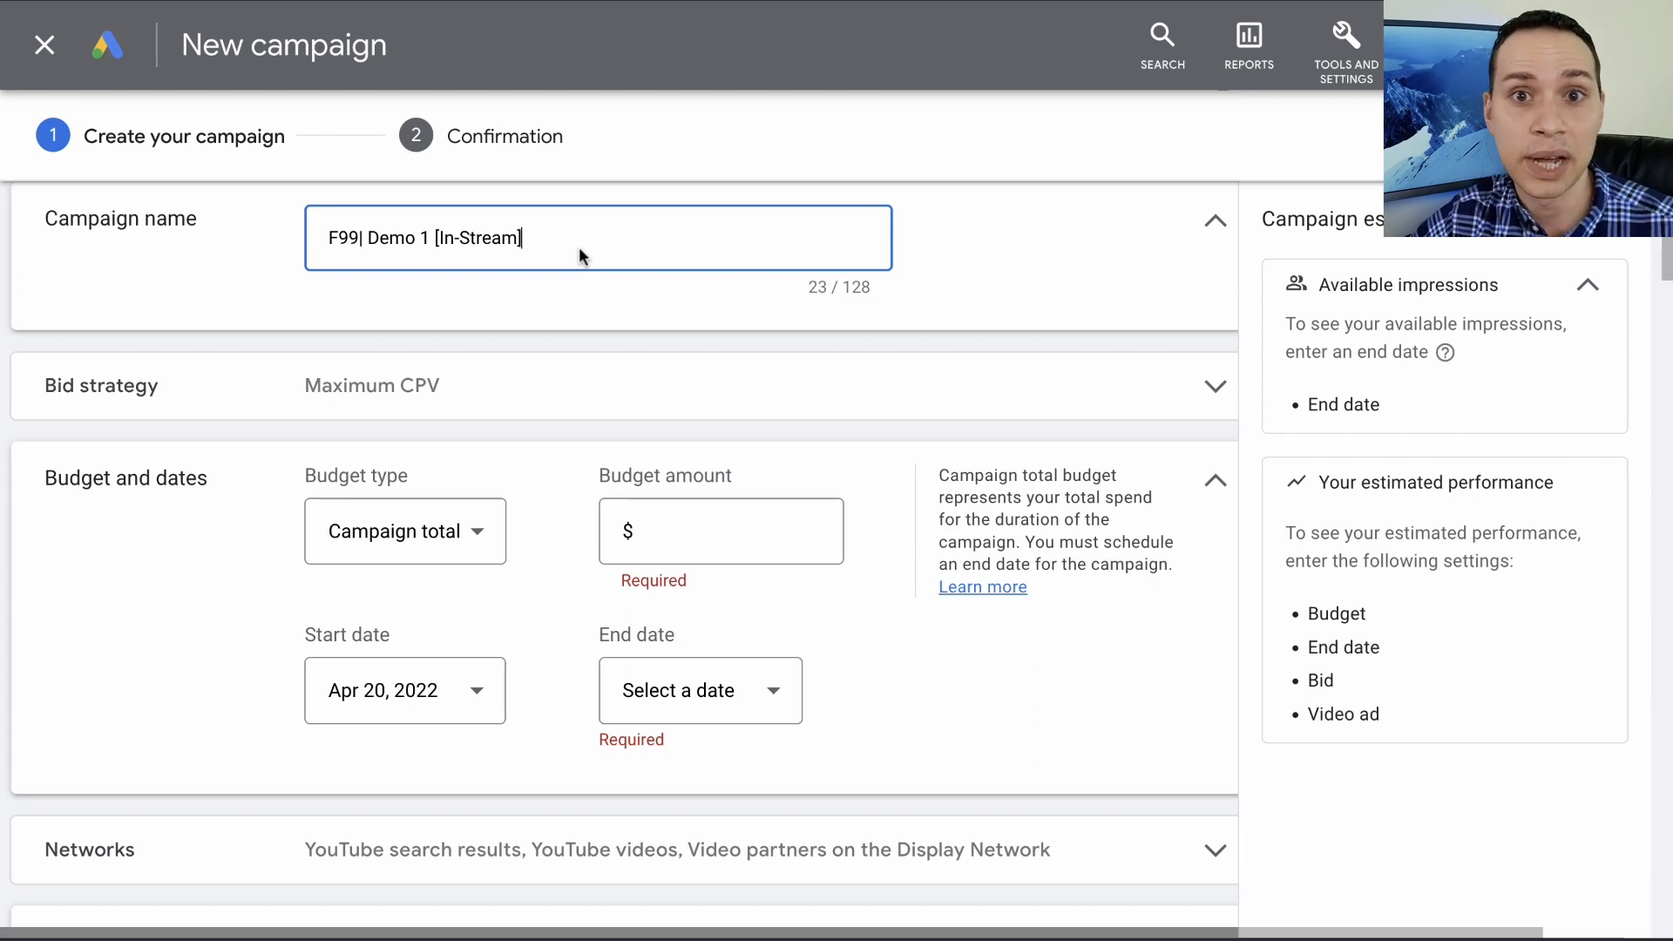
# - Expand the bid strategy settings and review the available strategies, keeping Maximum CPV
pyautogui.click(509, 380)
pyautogui.scroll(-2, 577, 389)
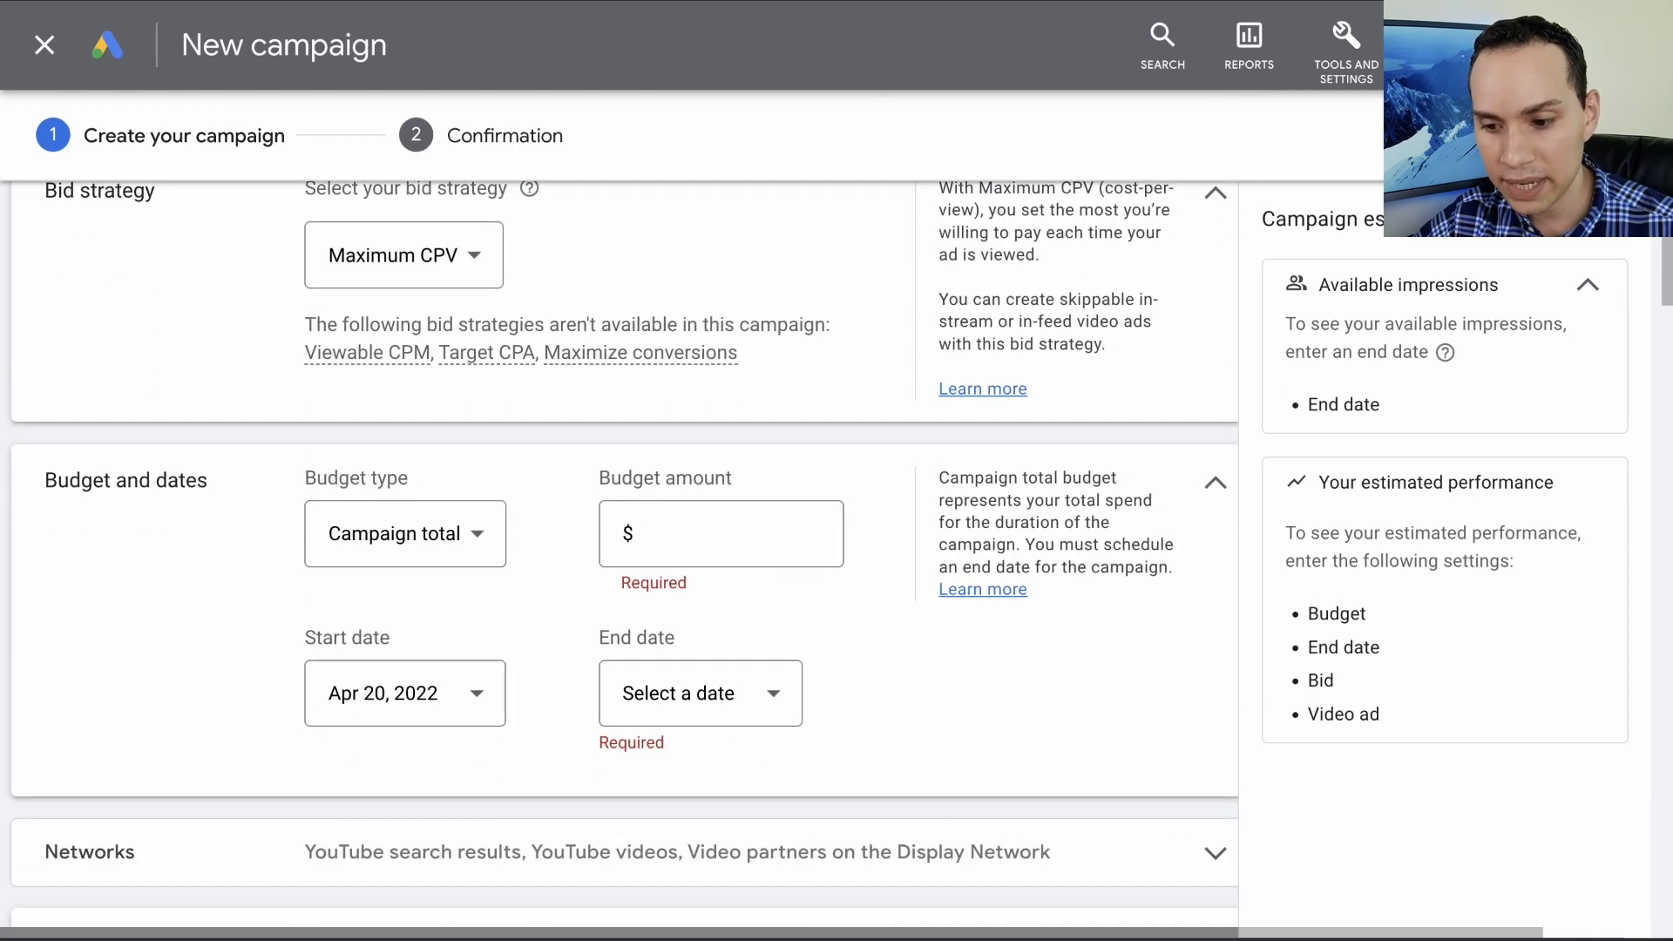
pyautogui.click(466, 255)
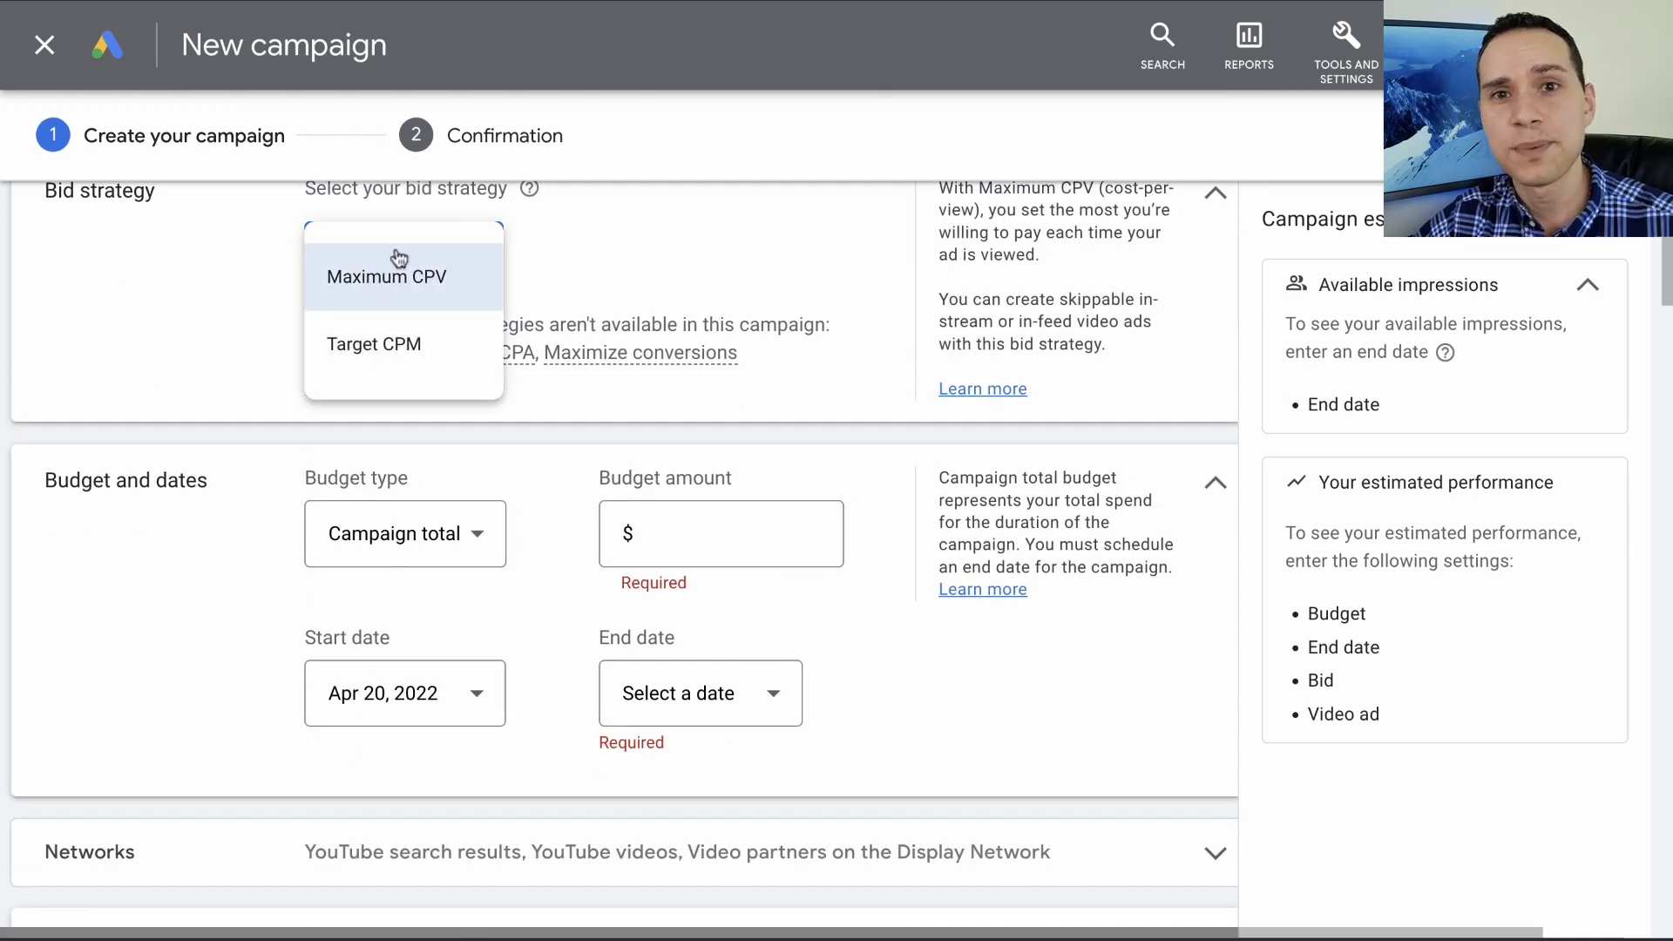
pyautogui.click(234, 285)
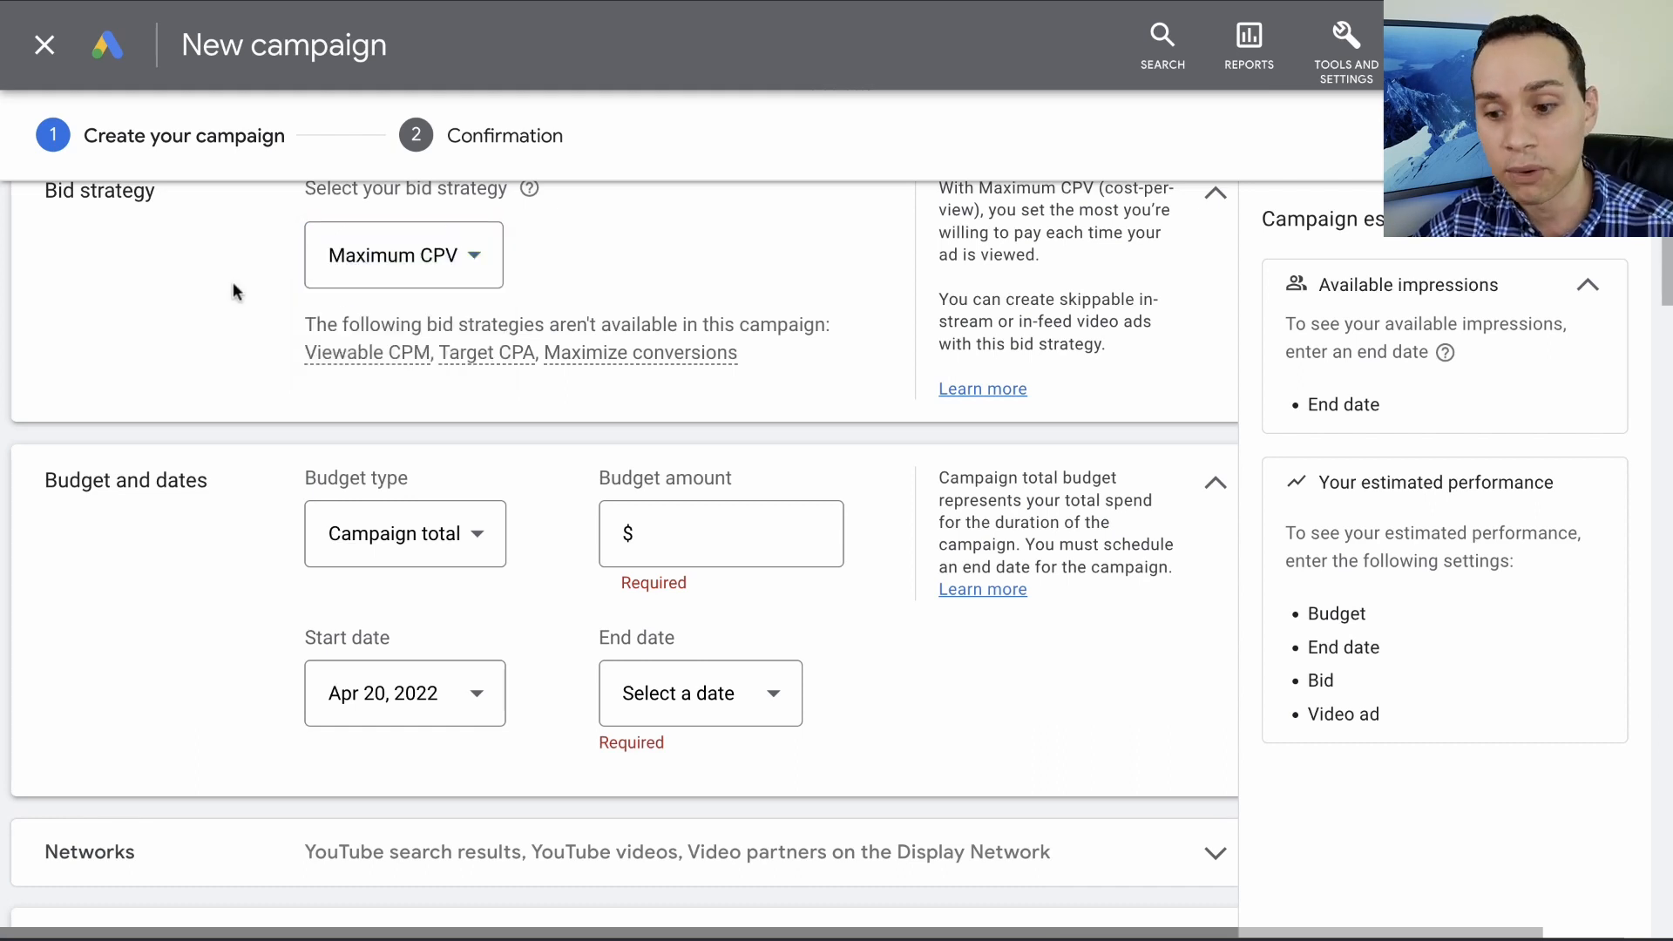
# - Change the budget type to Daily and set the budget amount to $5.00
pyautogui.scroll(-2, 232, 284)
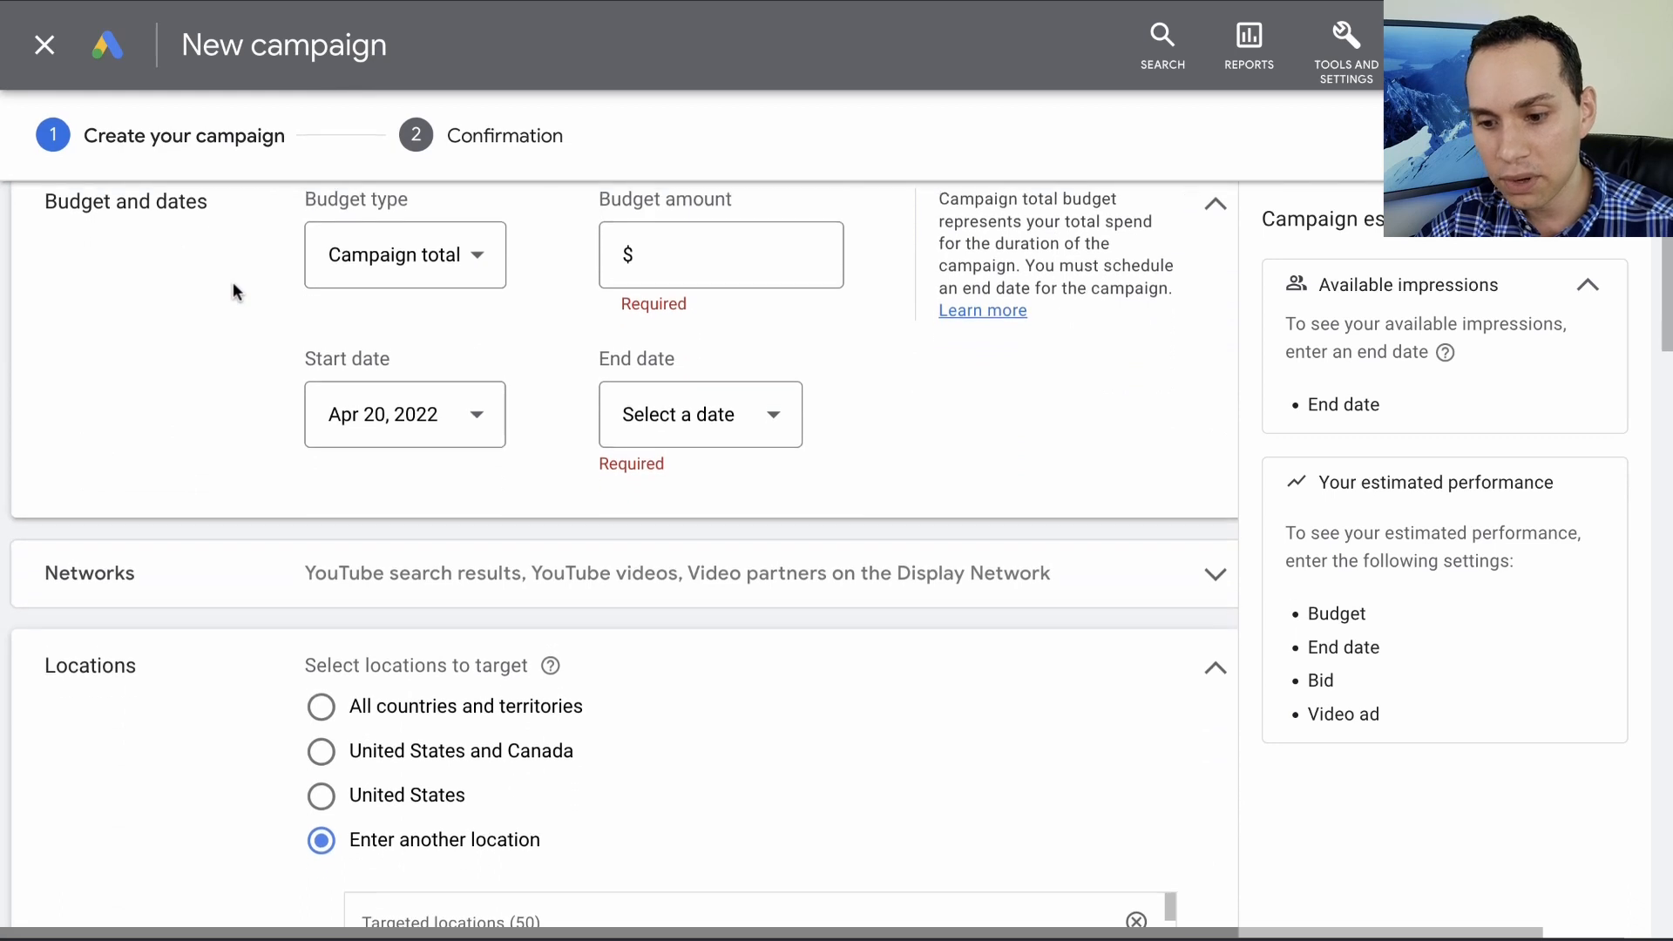
pyautogui.click(479, 318)
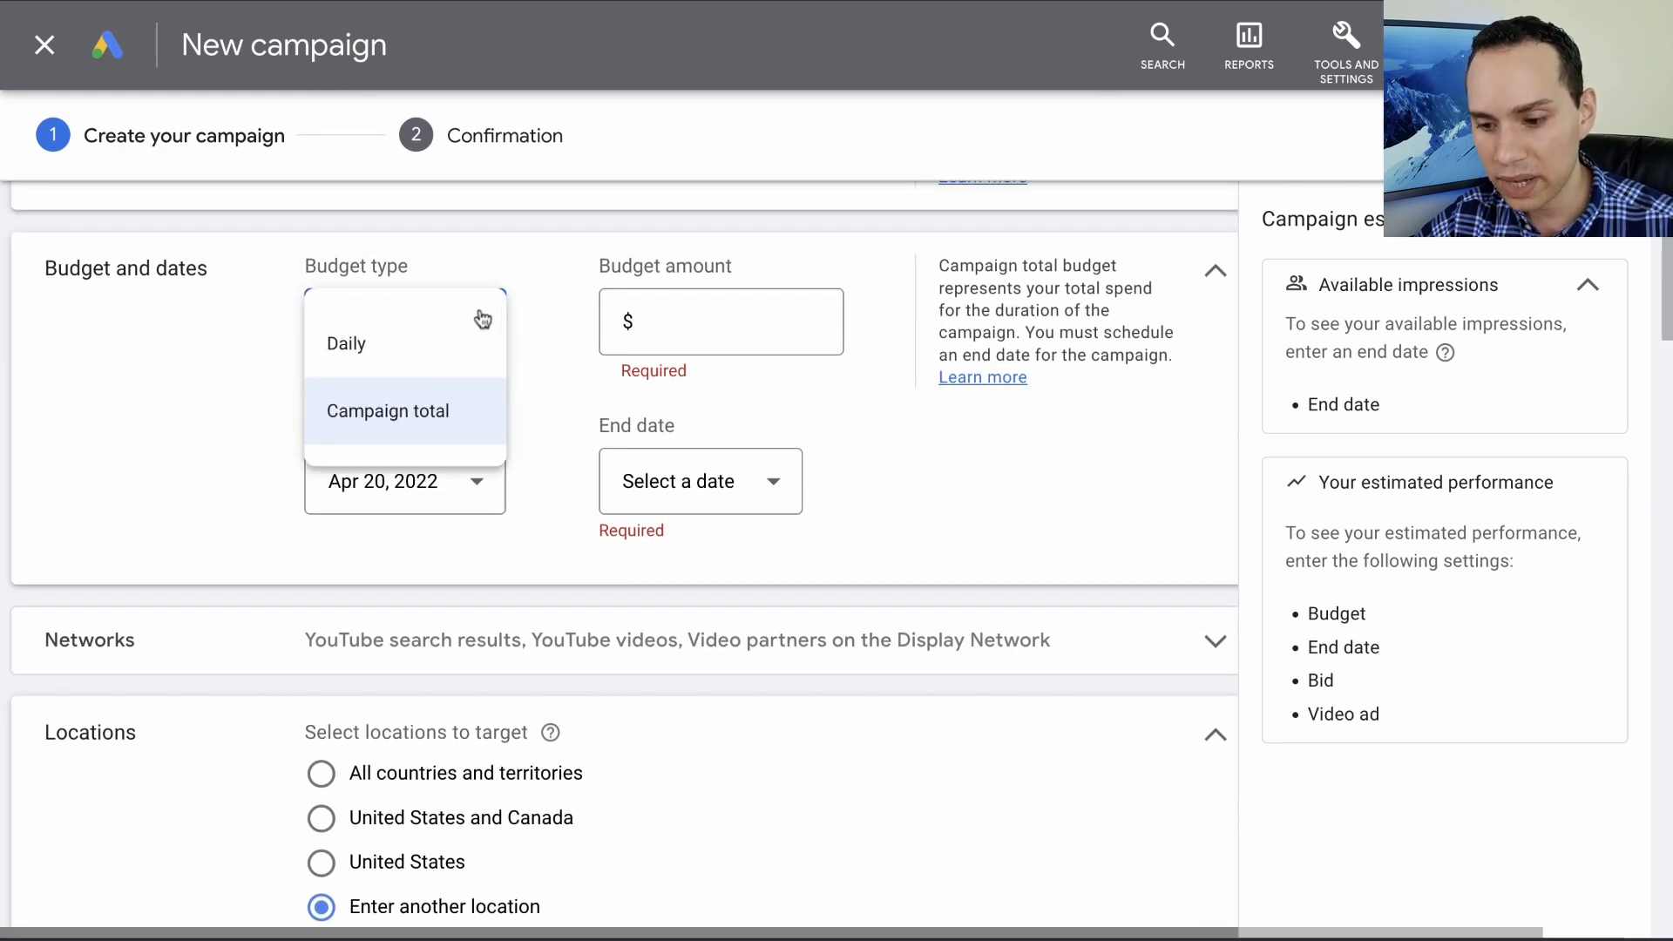
pyautogui.click(408, 360)
pyautogui.click(692, 322)
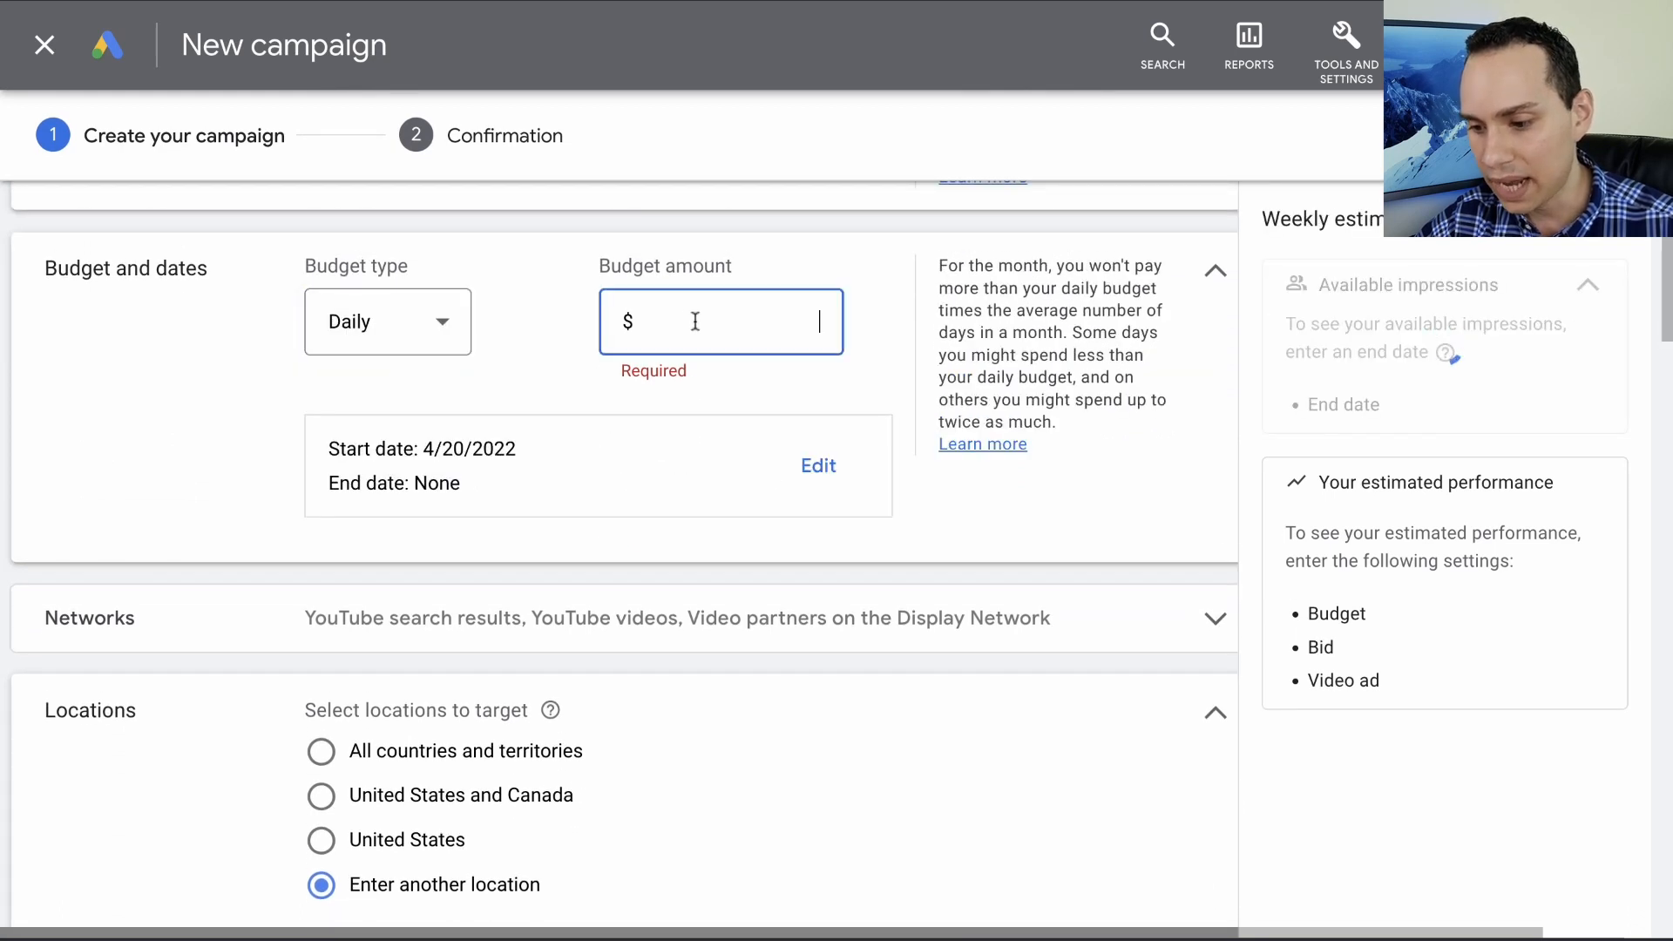
pyautogui.write('5')
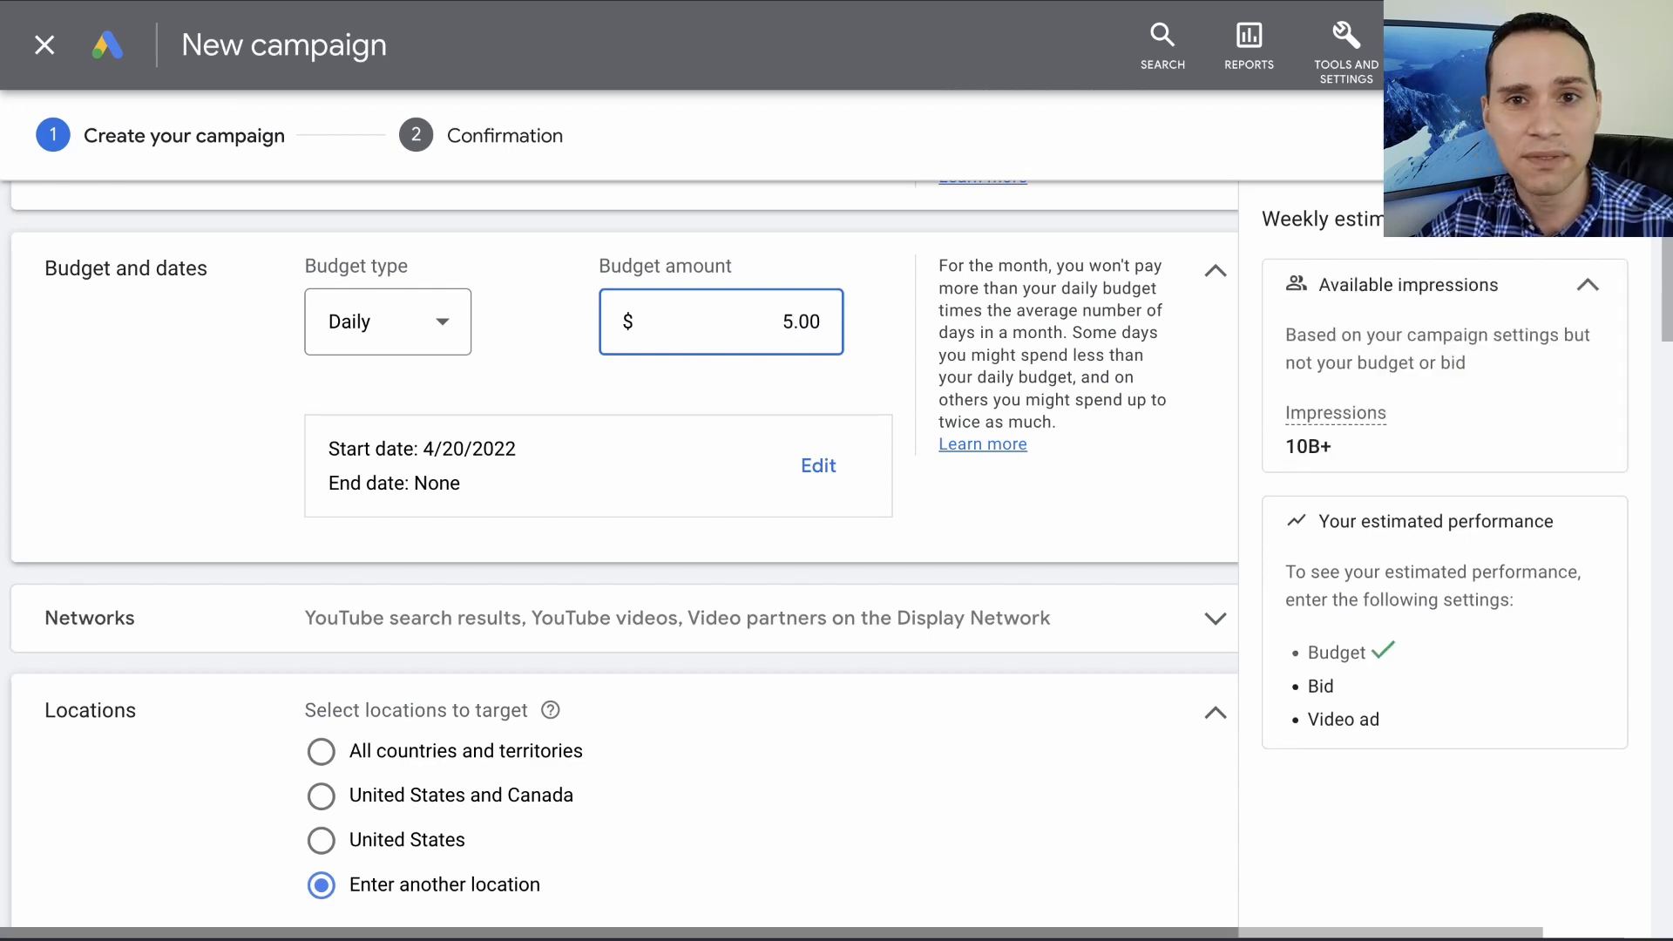
# - Edit the campaign dates and set the start date to May 30, 2022
pyautogui.click(812, 468)
pyautogui.click(470, 514)
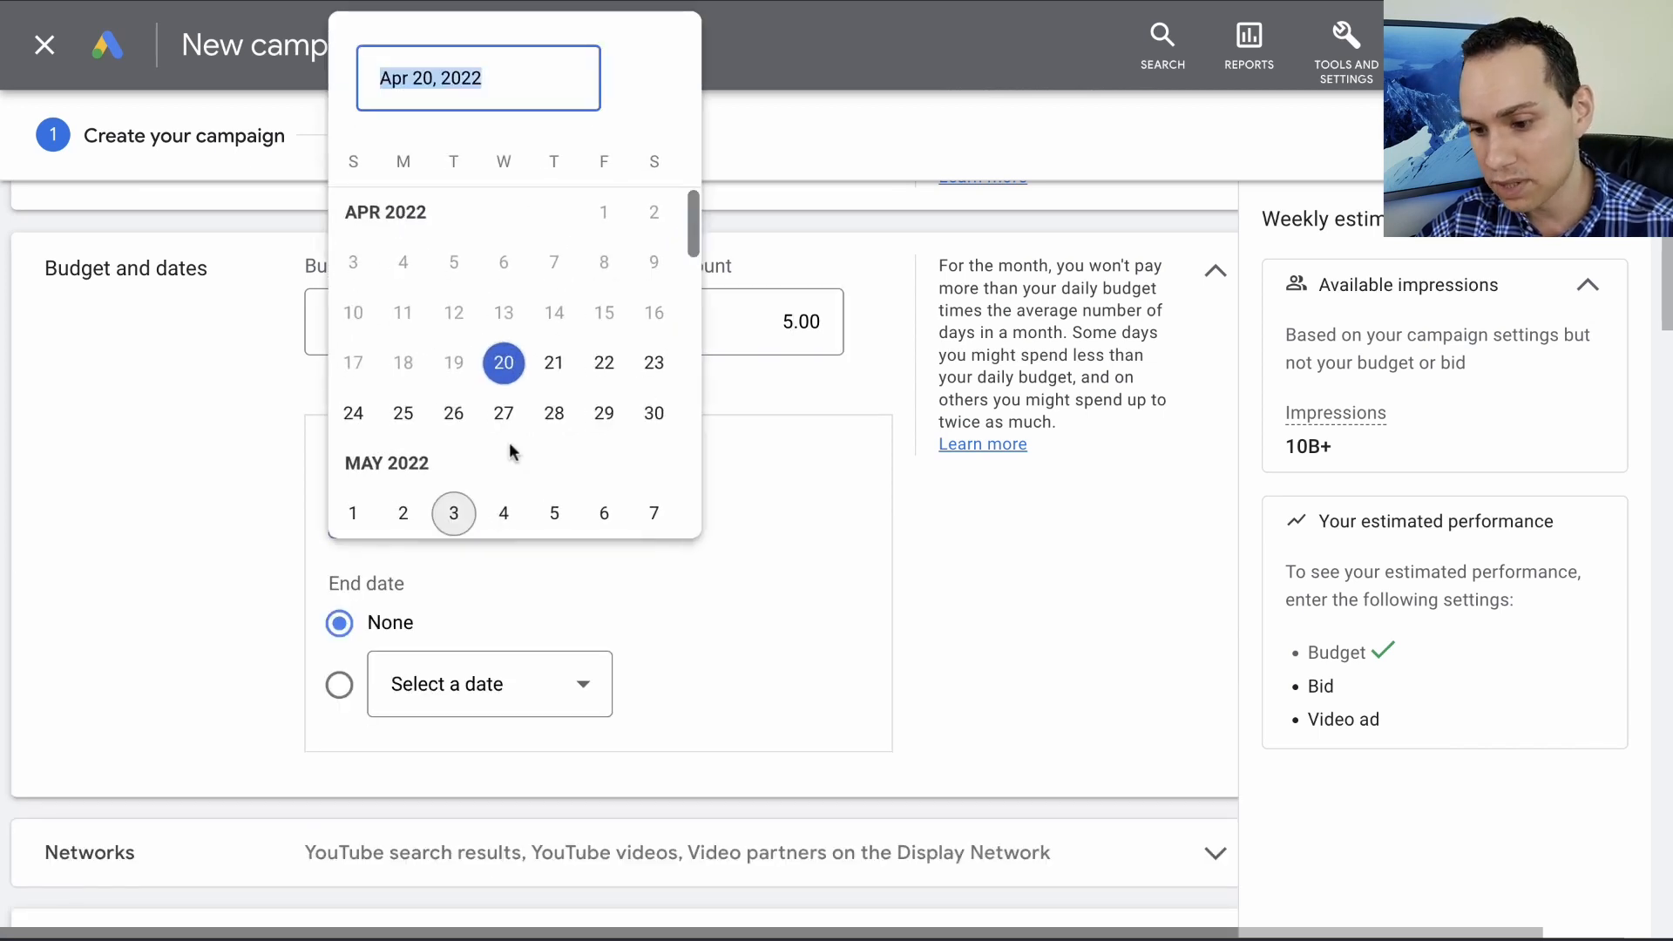
pyautogui.scroll(-3, 550, 372)
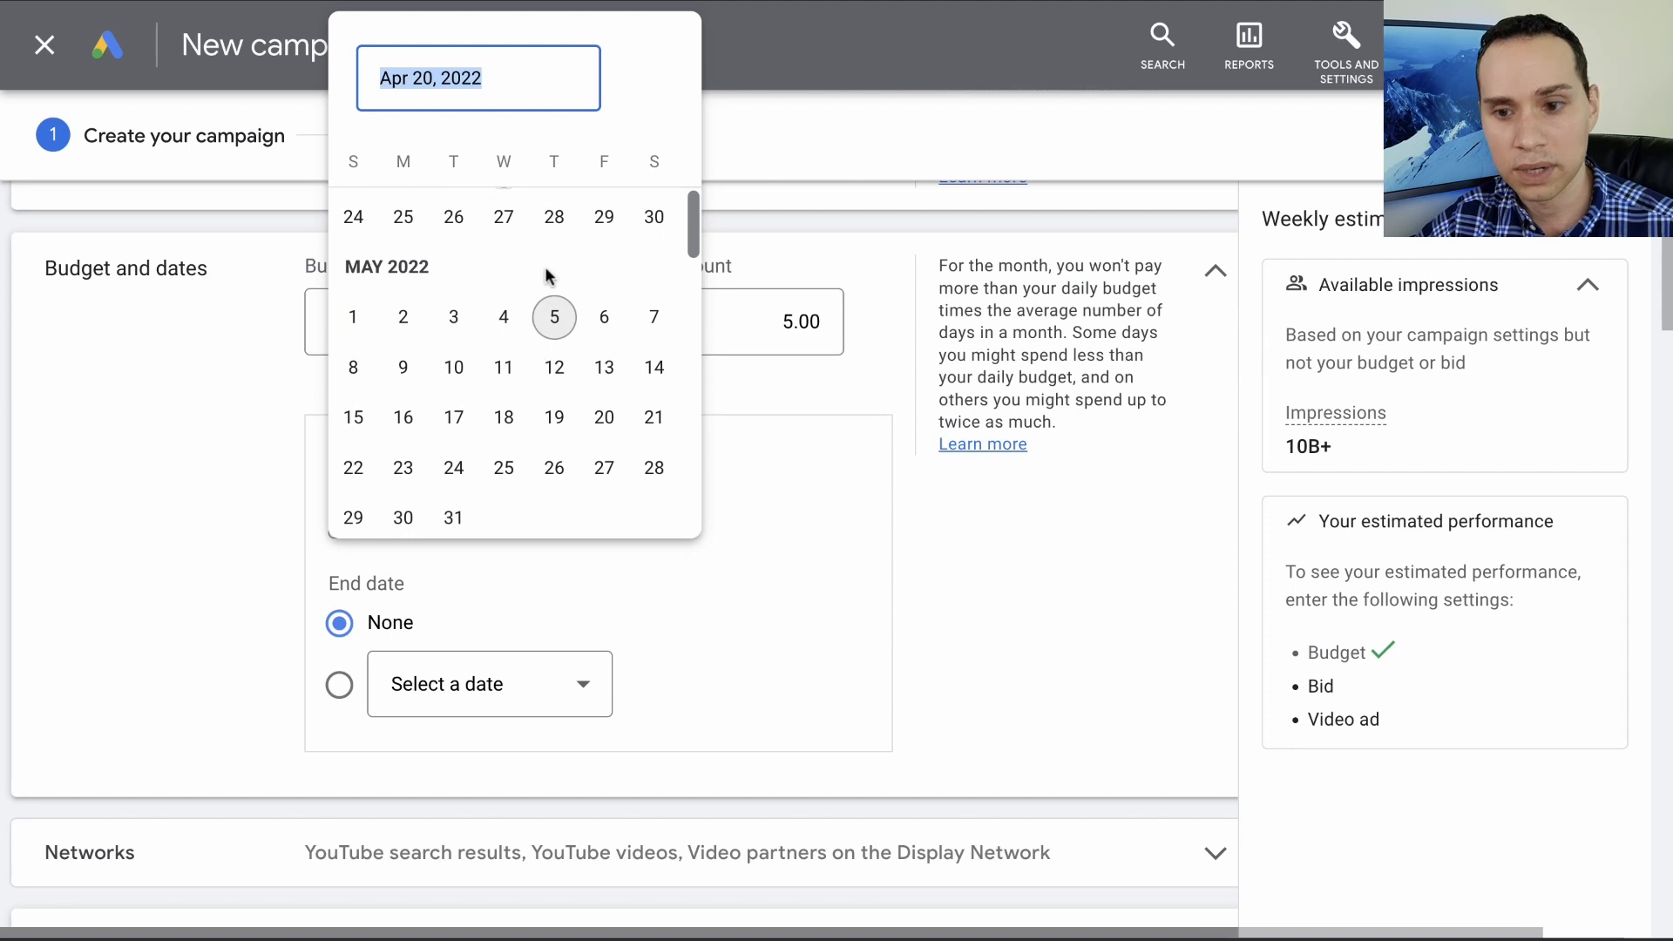
pyautogui.scroll(-1, 389, 435)
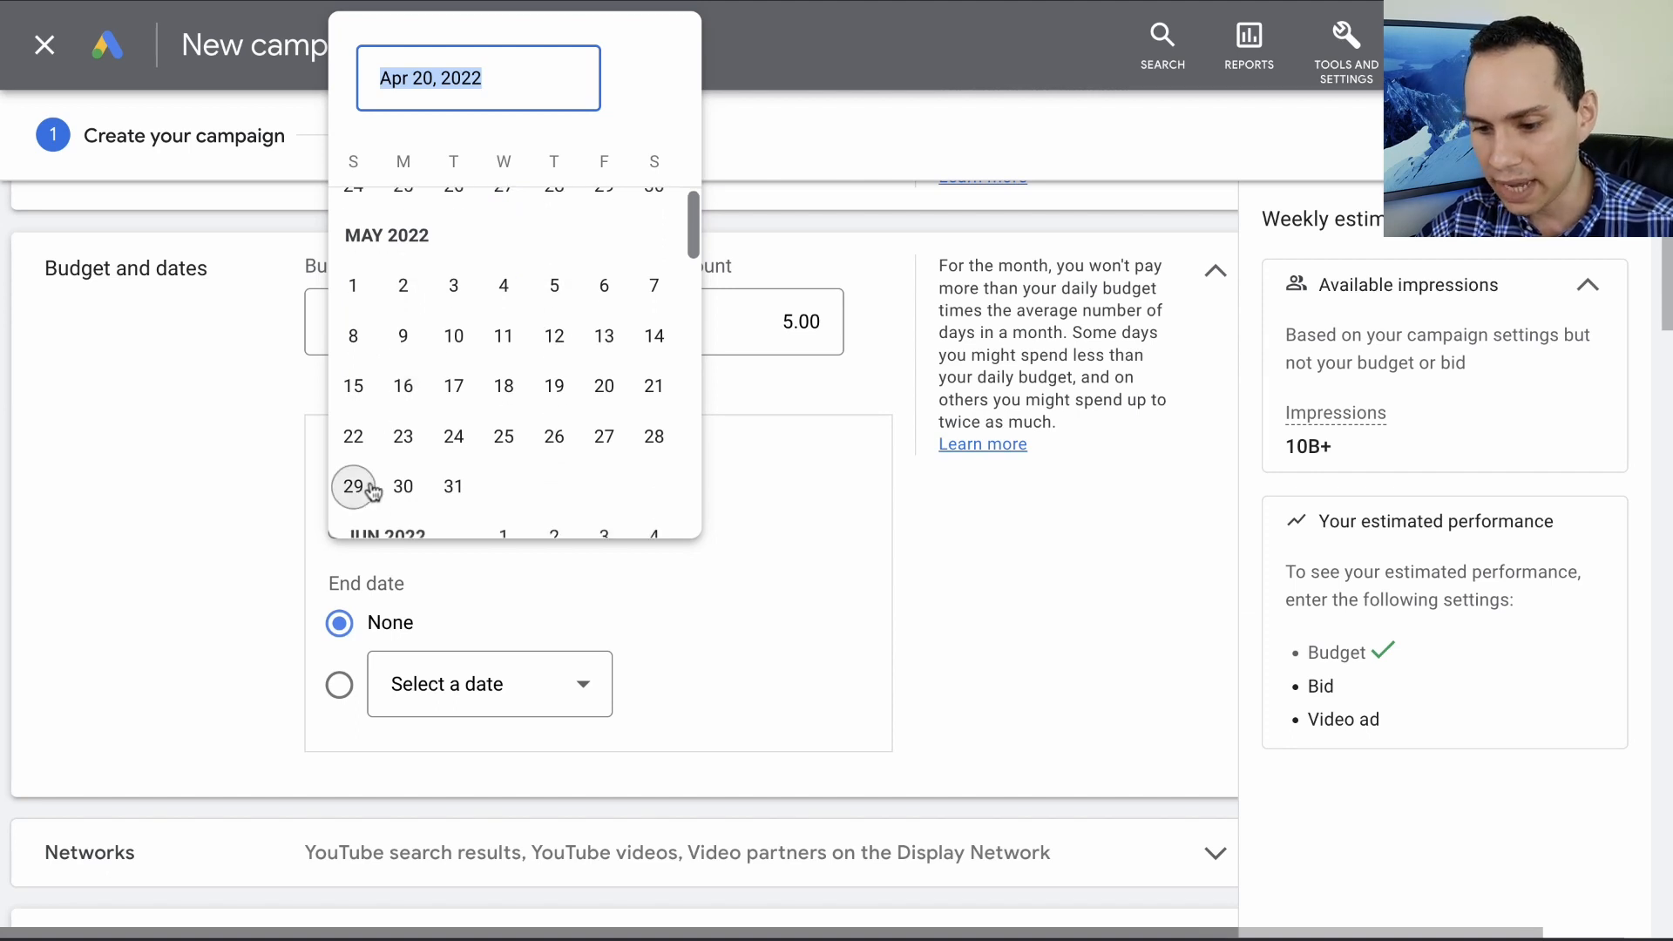
pyautogui.click(401, 488)
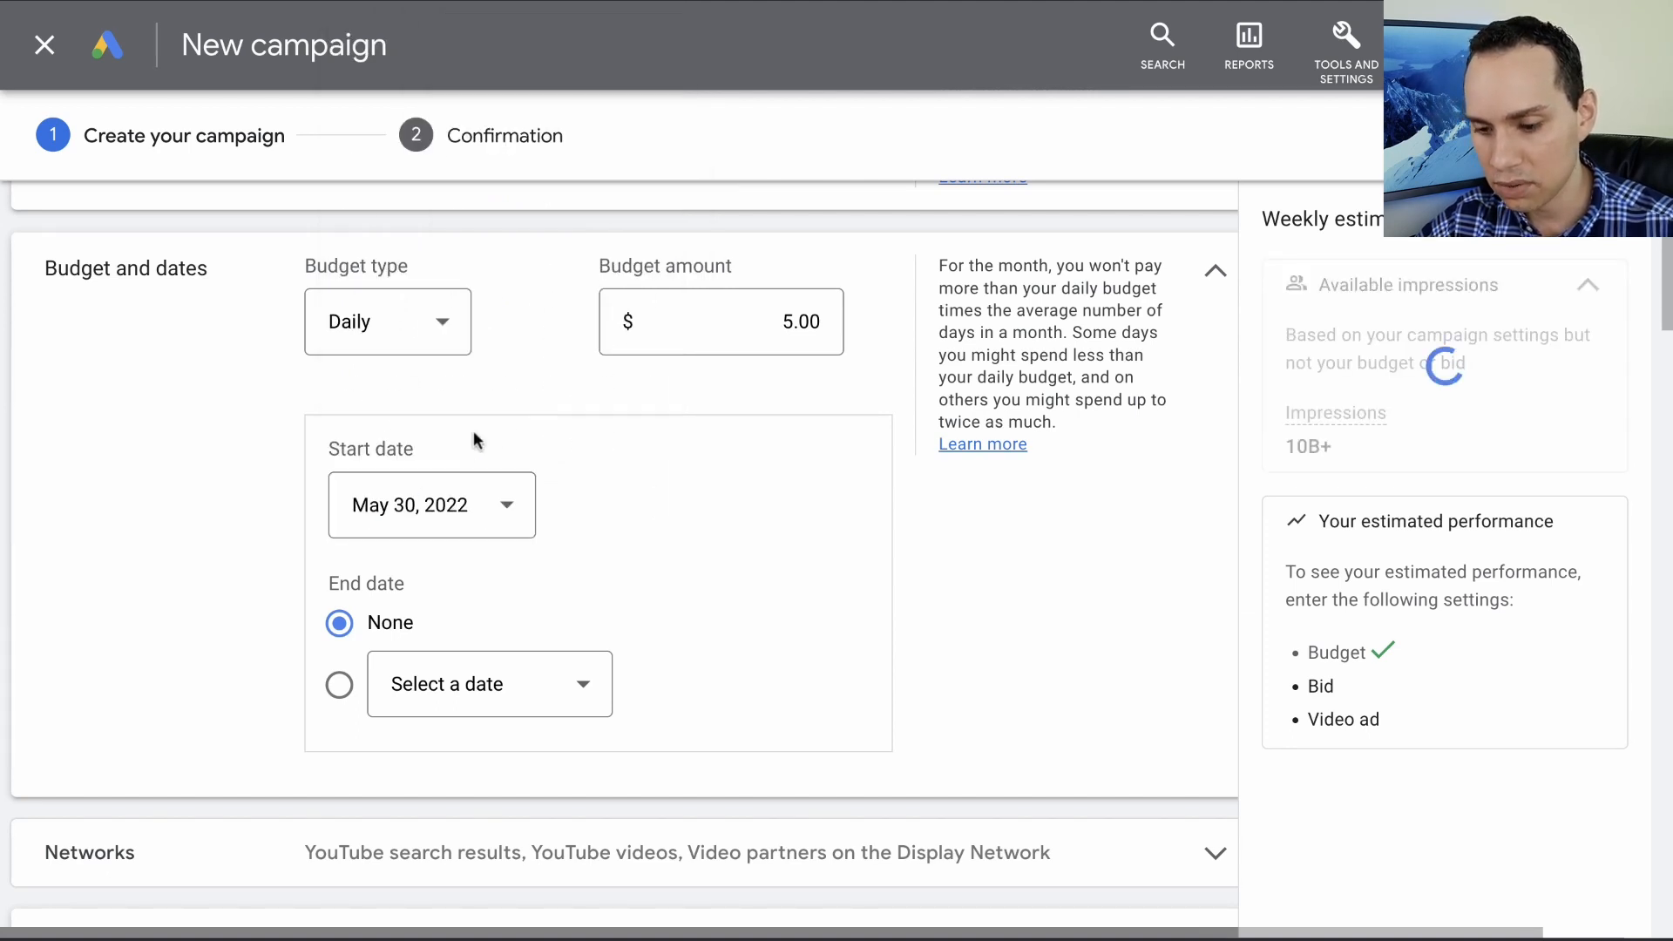
# - Give the campaign an end date of Jun 13, 2022
pyautogui.scroll(-2, 497, 429)
pyautogui.scroll(-2, 510, 426)
pyautogui.click(340, 363)
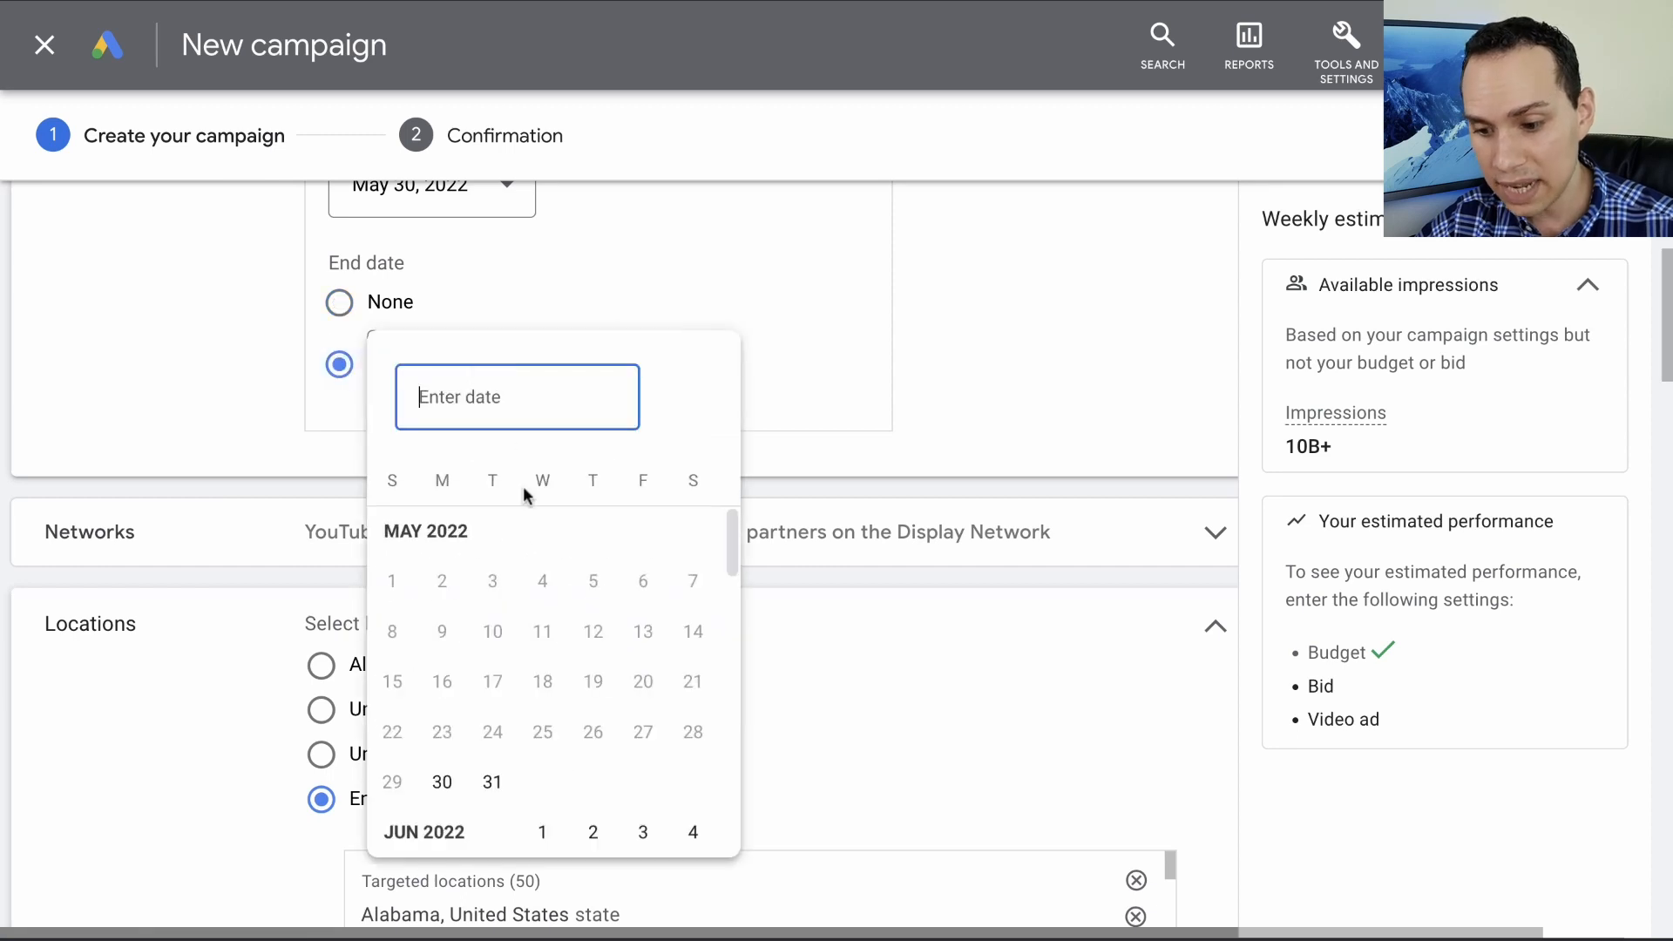
pyautogui.scroll(-4, 445, 624)
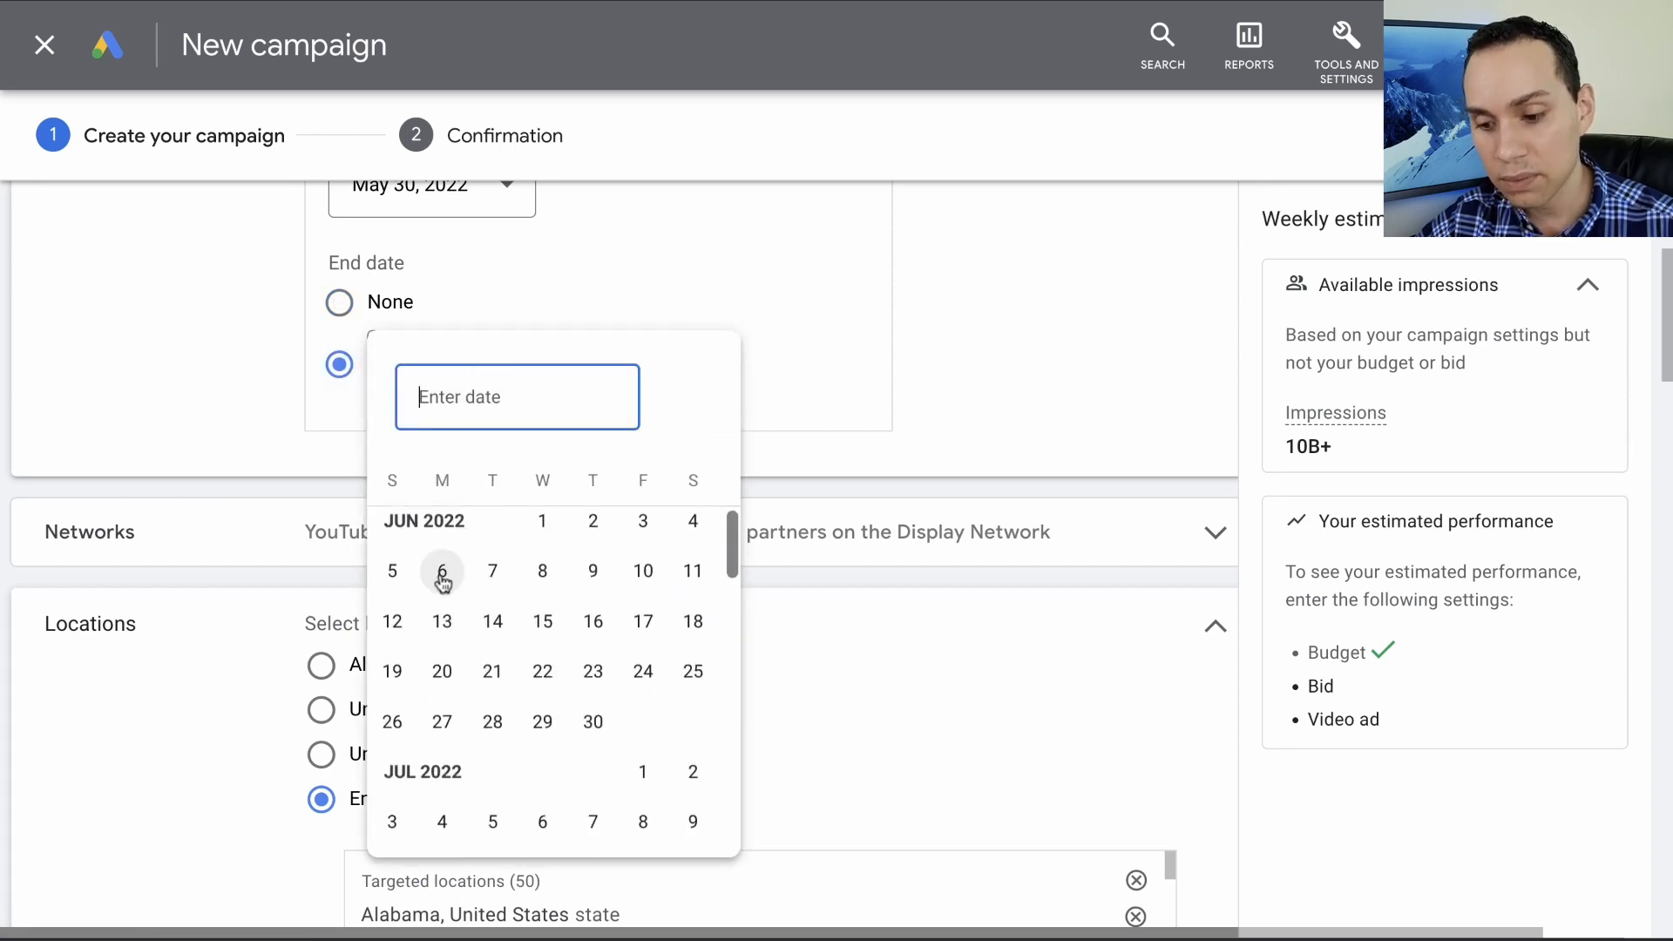
pyautogui.click(442, 621)
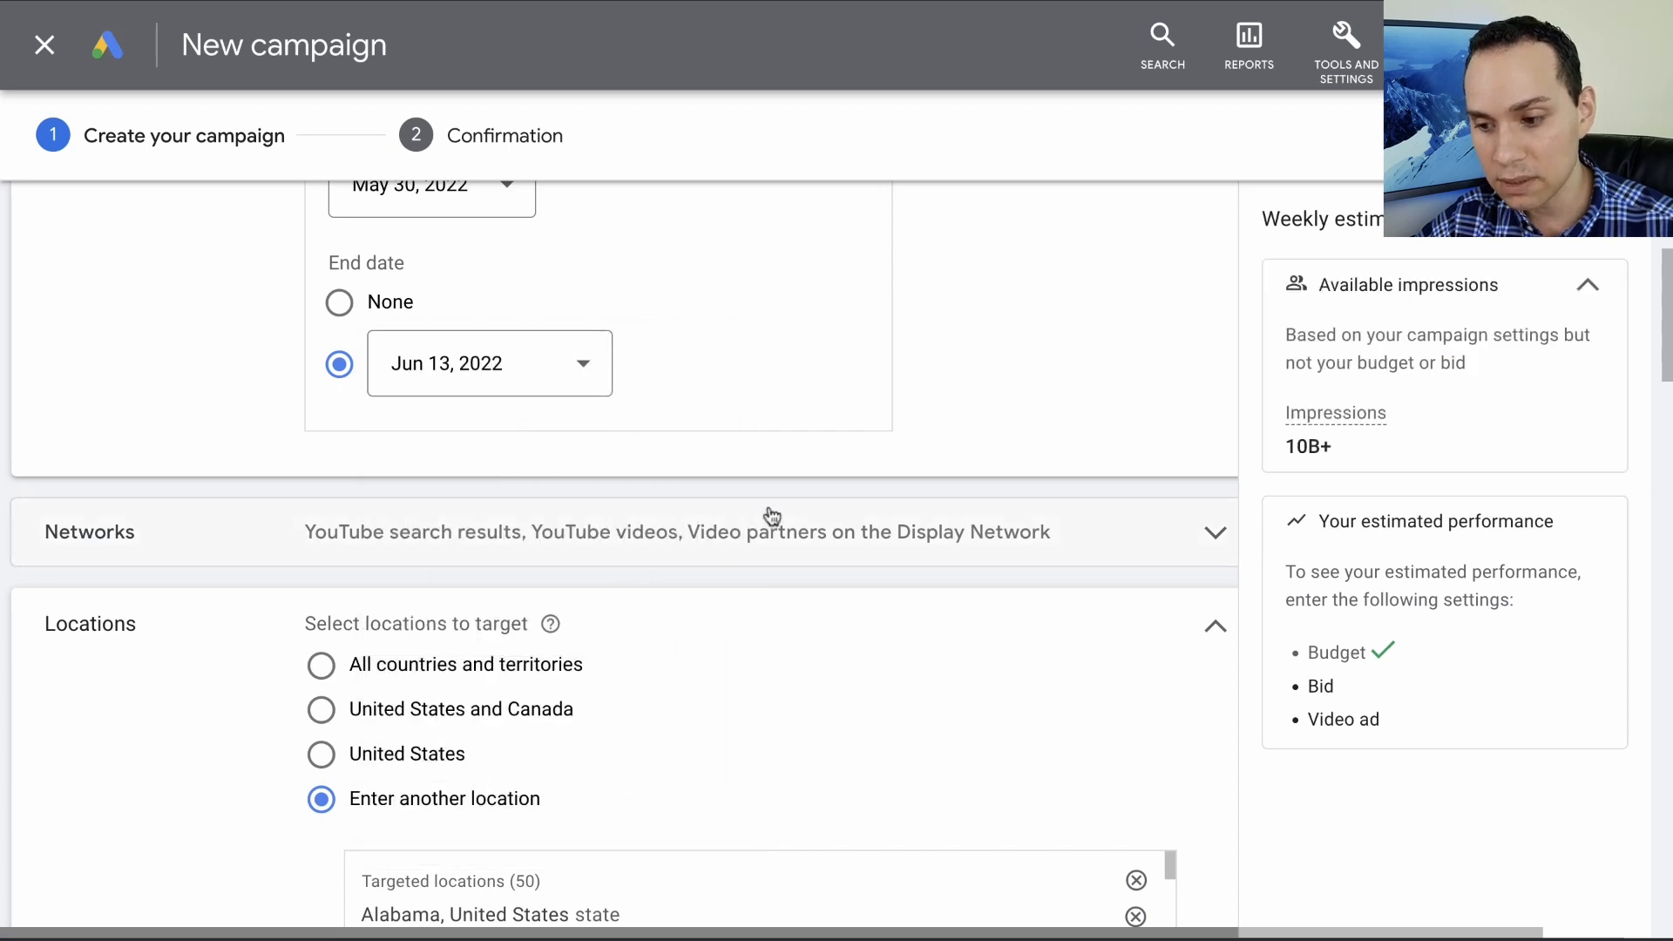
# - Exclude video partners on the Display Network from the campaign's networks
pyautogui.scroll(5, 771, 517)
pyautogui.scroll(-2, 771, 515)
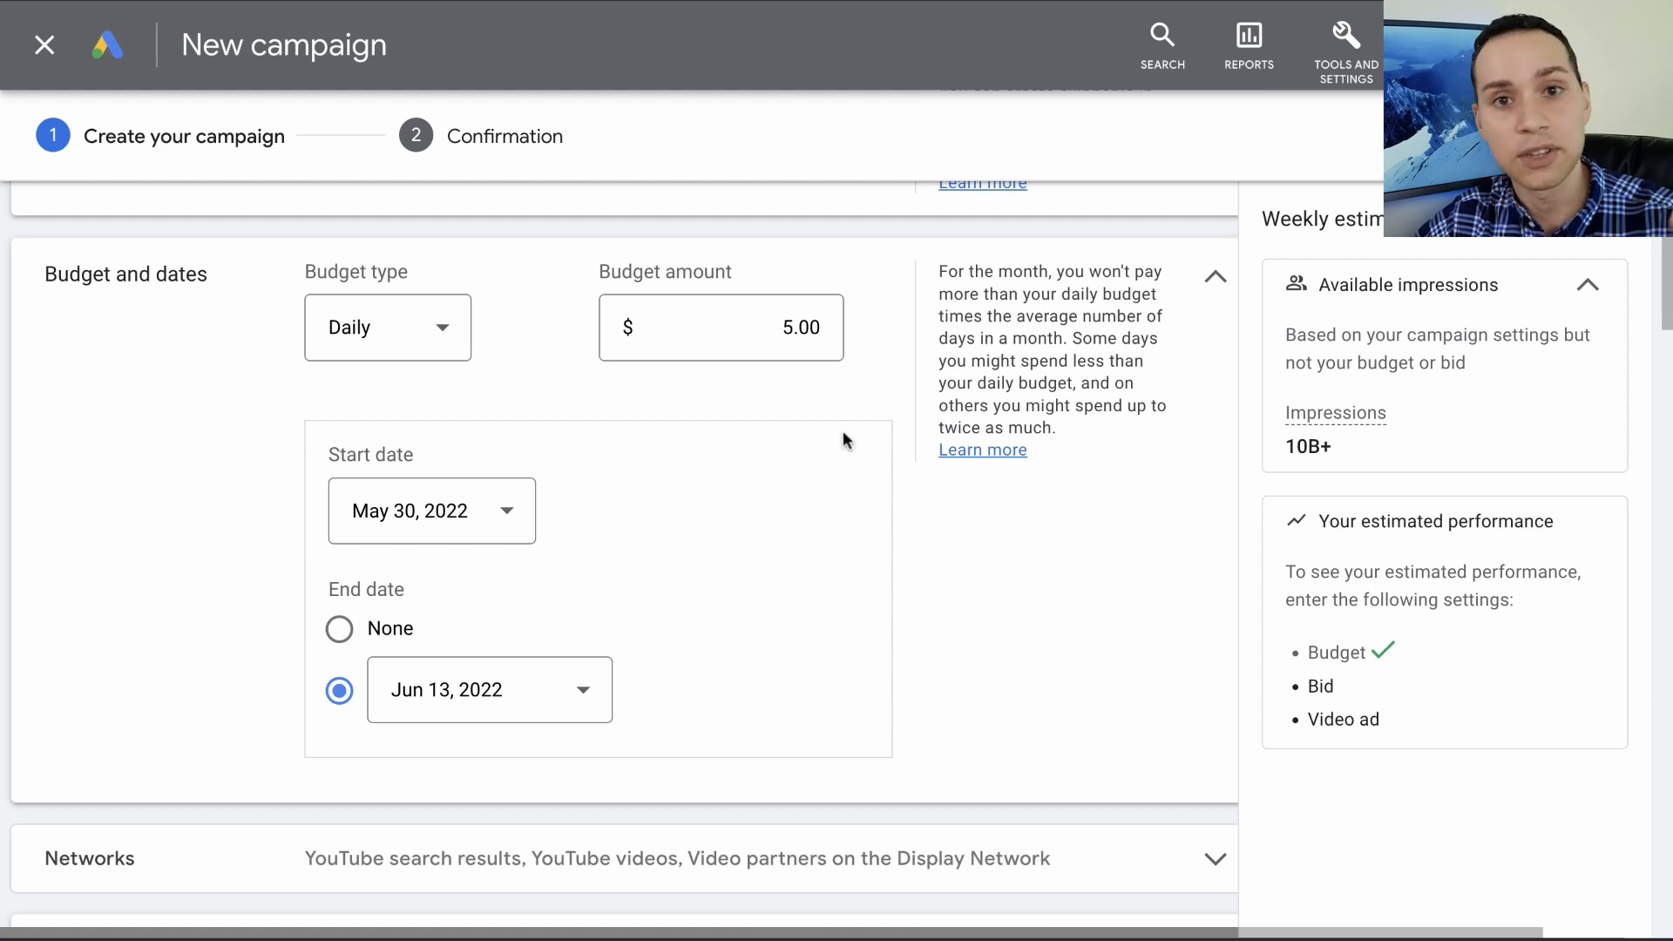
pyautogui.scroll(-6, 843, 436)
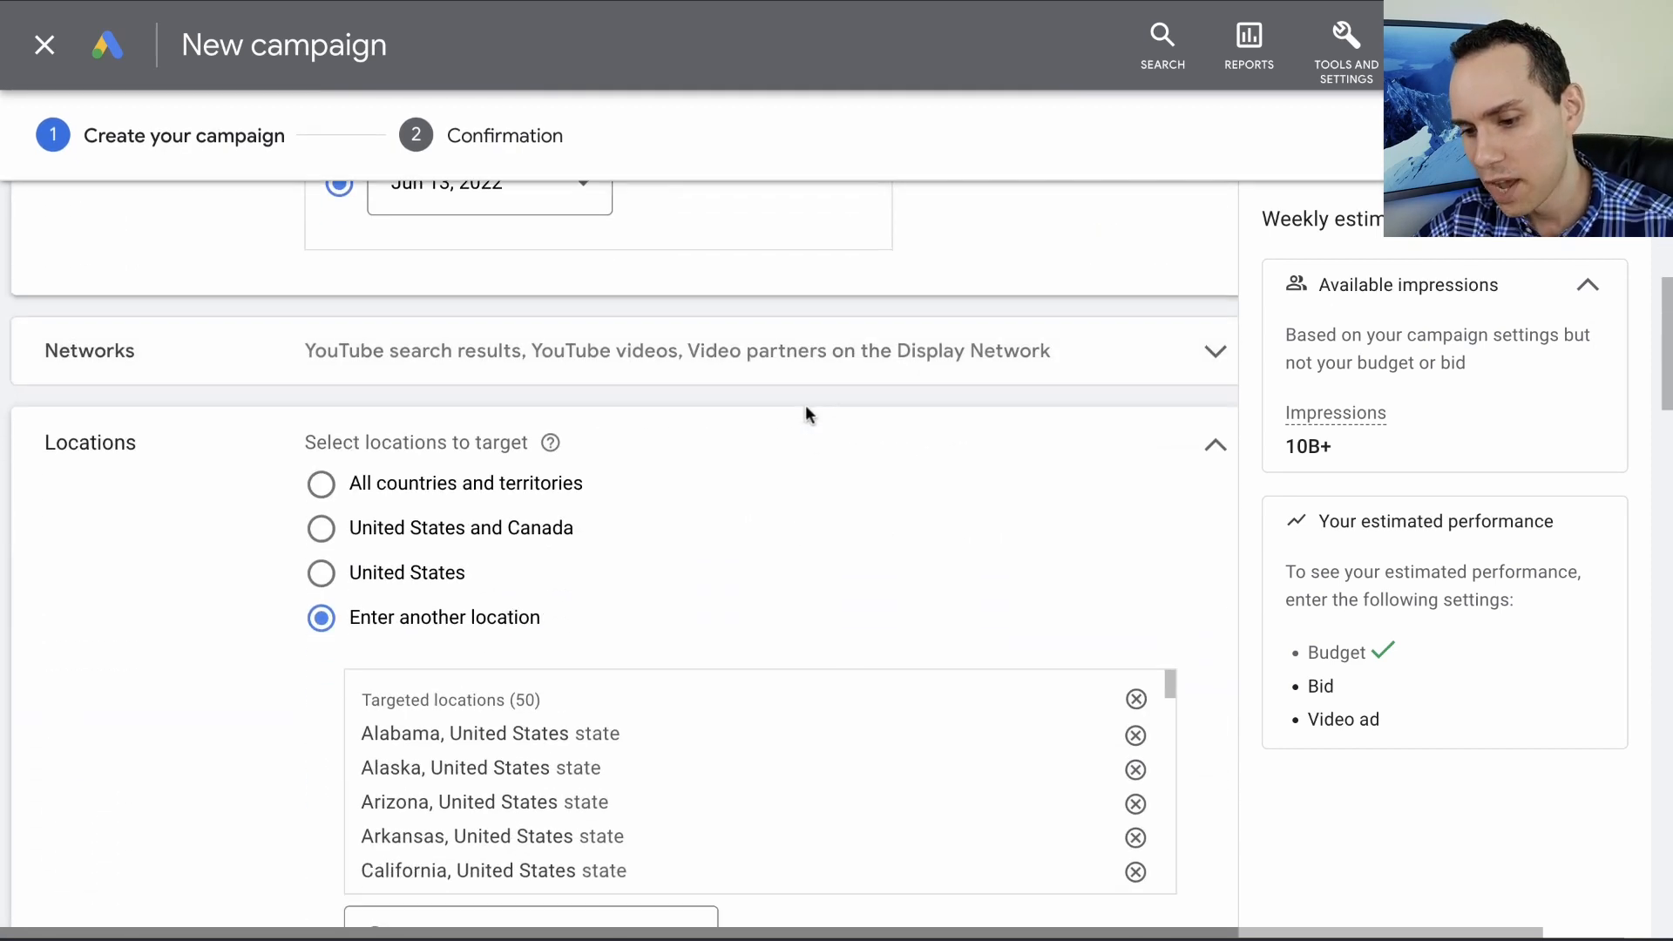
pyautogui.click(784, 370)
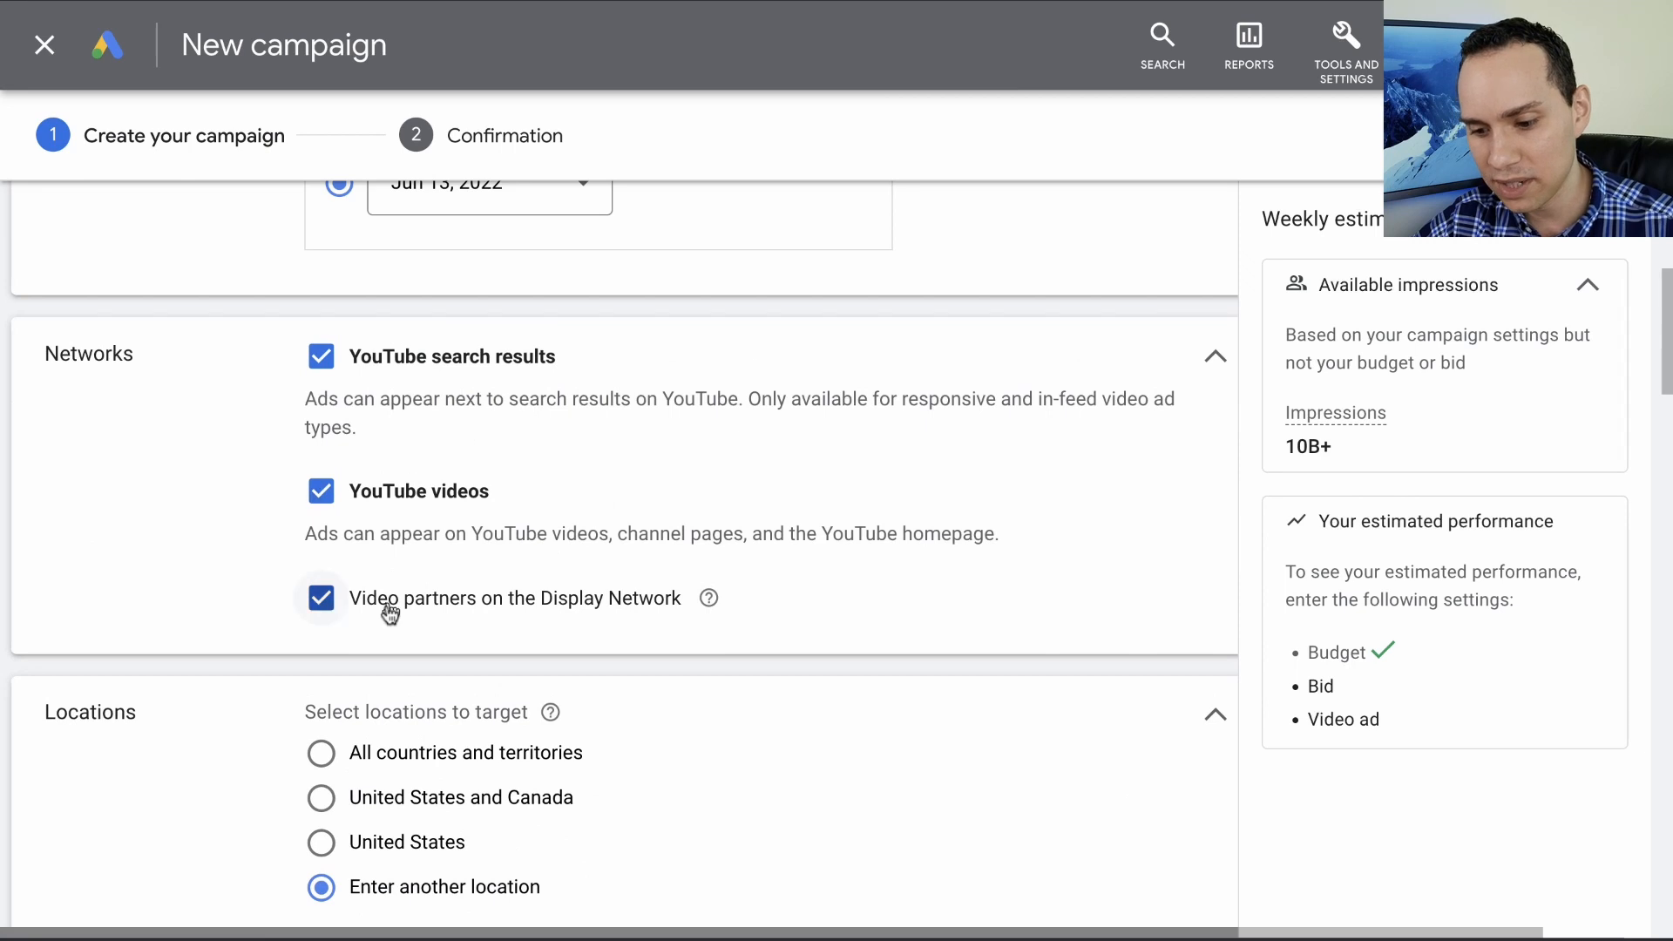
pyautogui.click(394, 610)
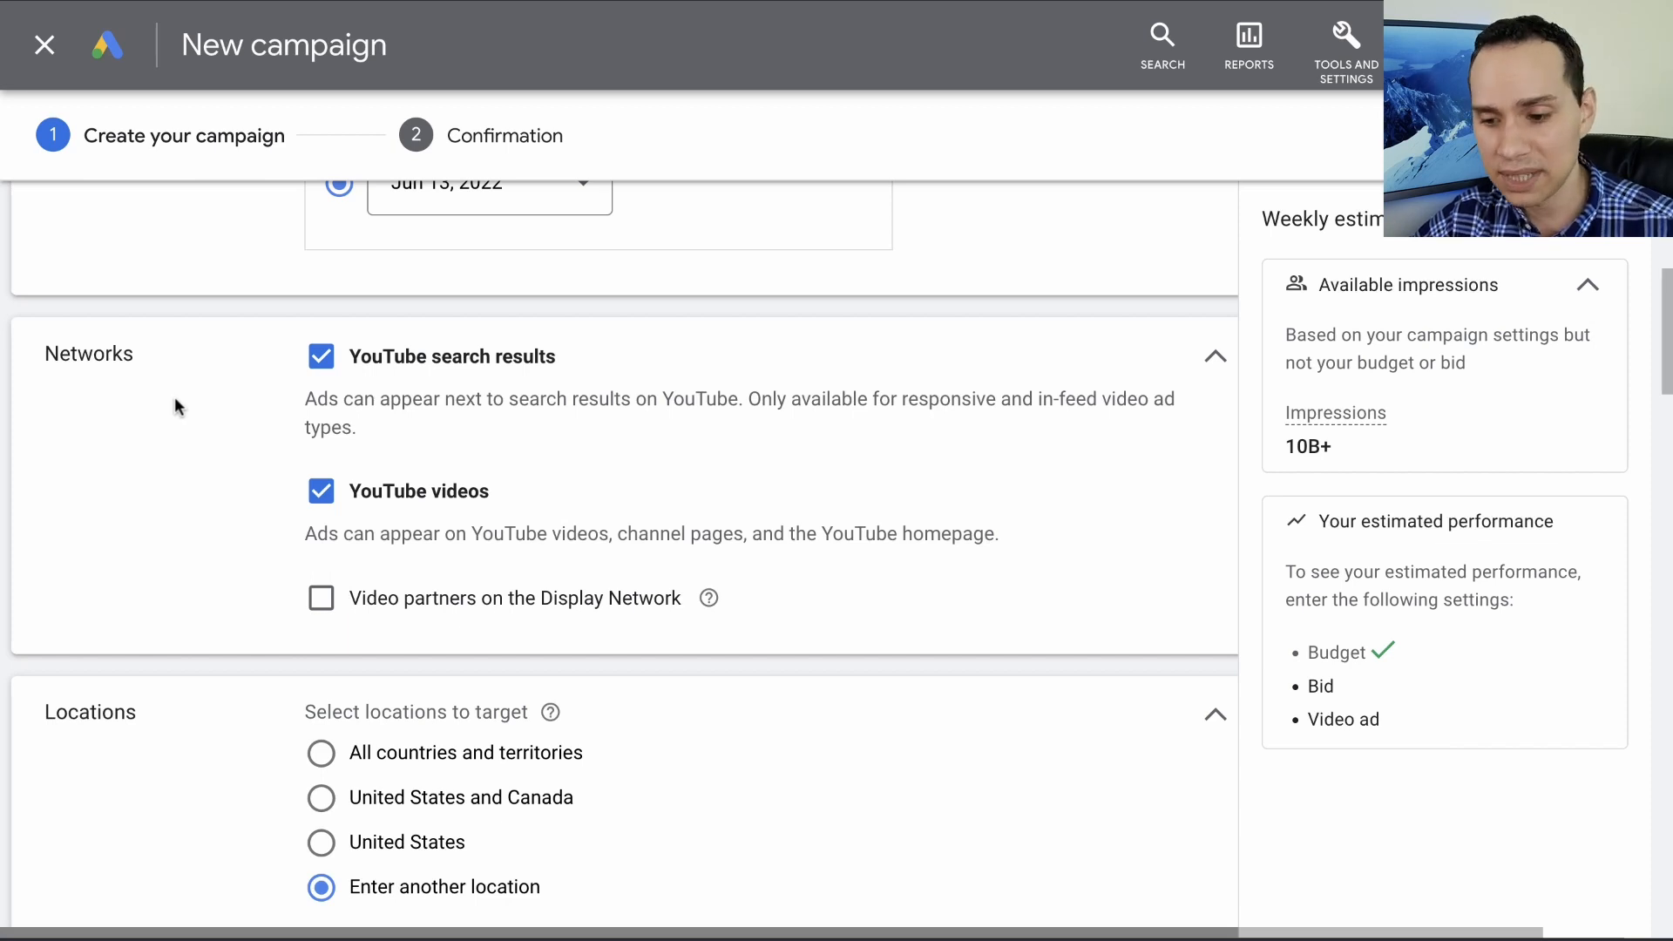
# - Open the advanced location search and remove all targeted locations at once
pyautogui.scroll(-4, 392, 402)
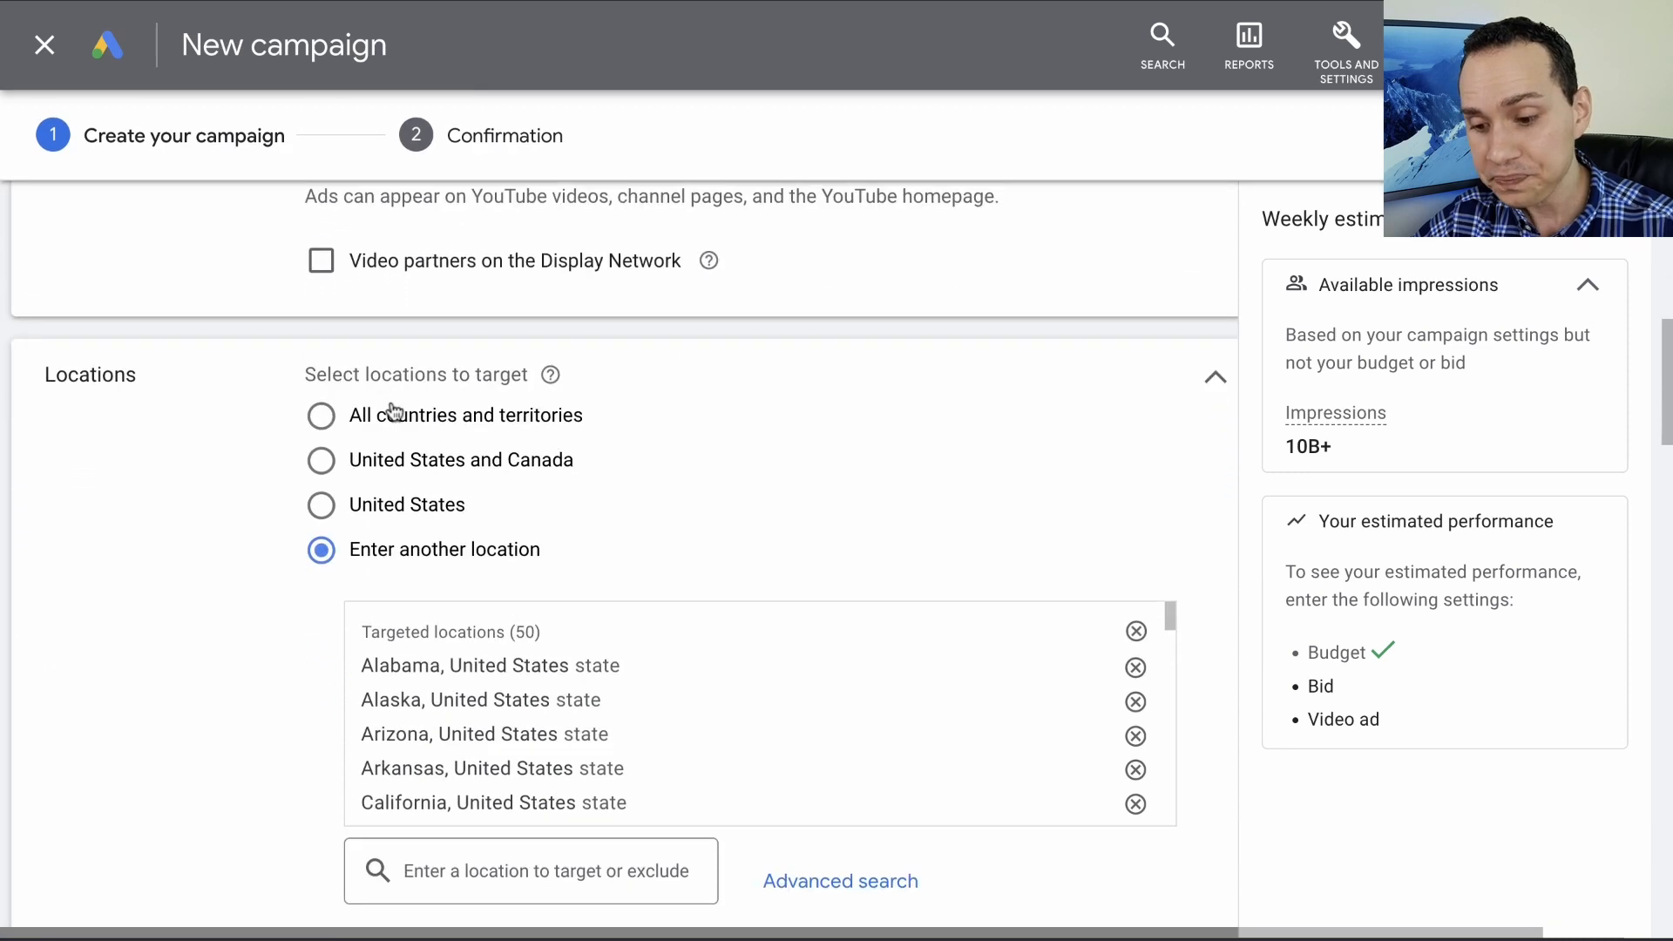
pyautogui.scroll(-2, 317, 568)
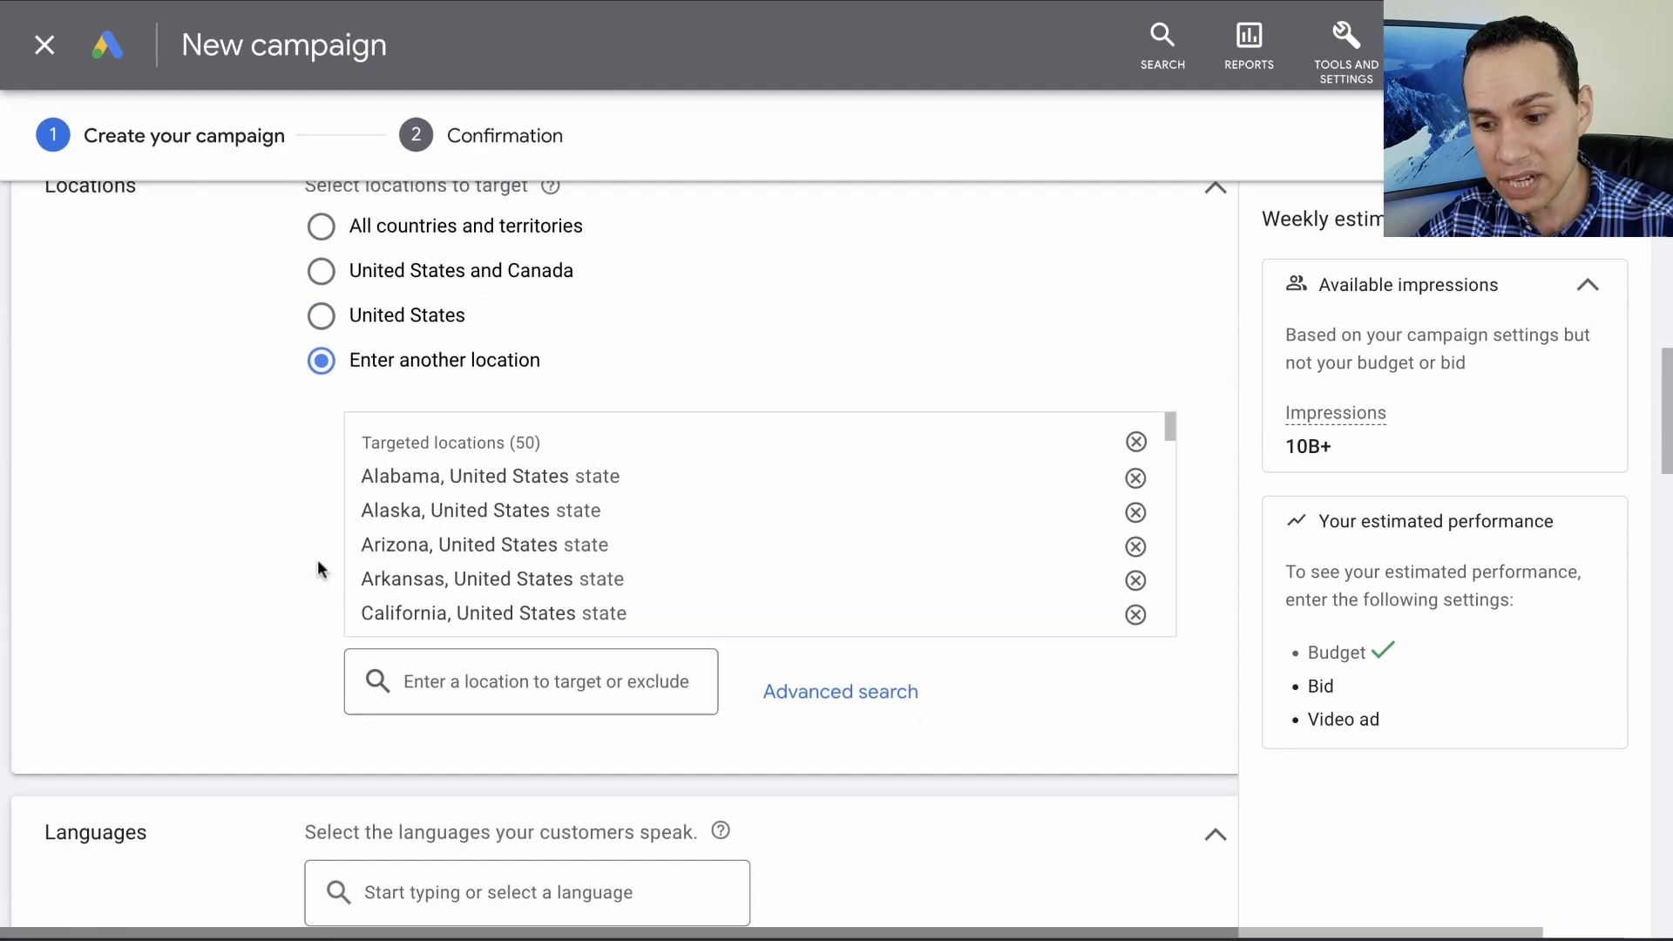
pyautogui.scroll(1, 318, 560)
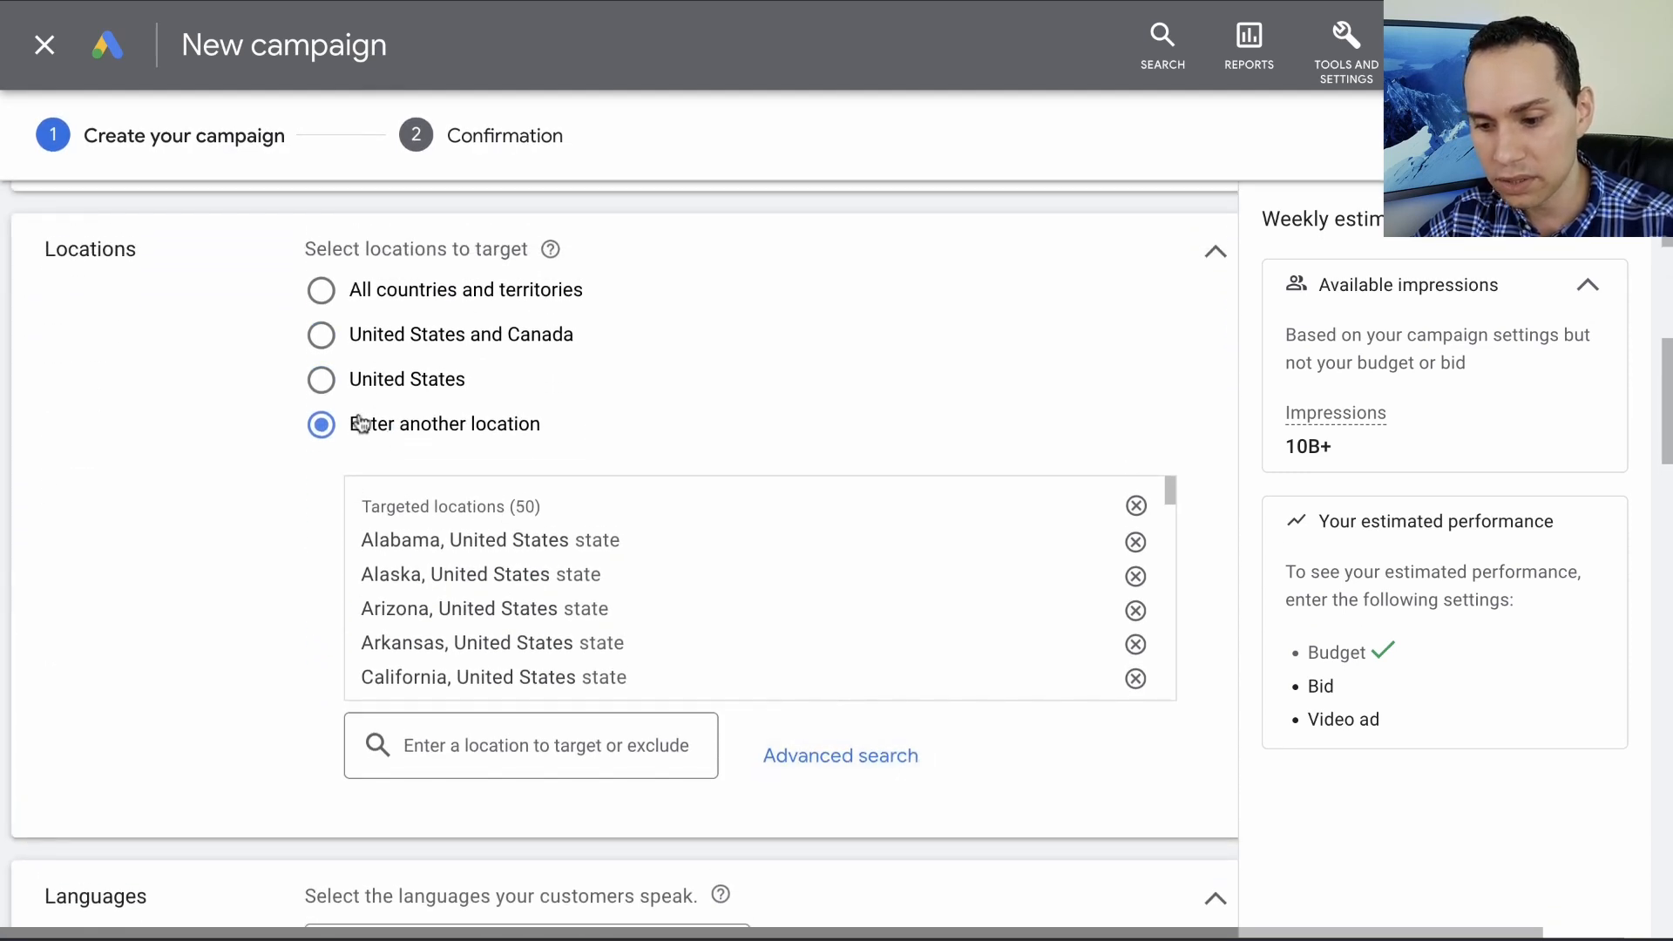
pyautogui.click(823, 751)
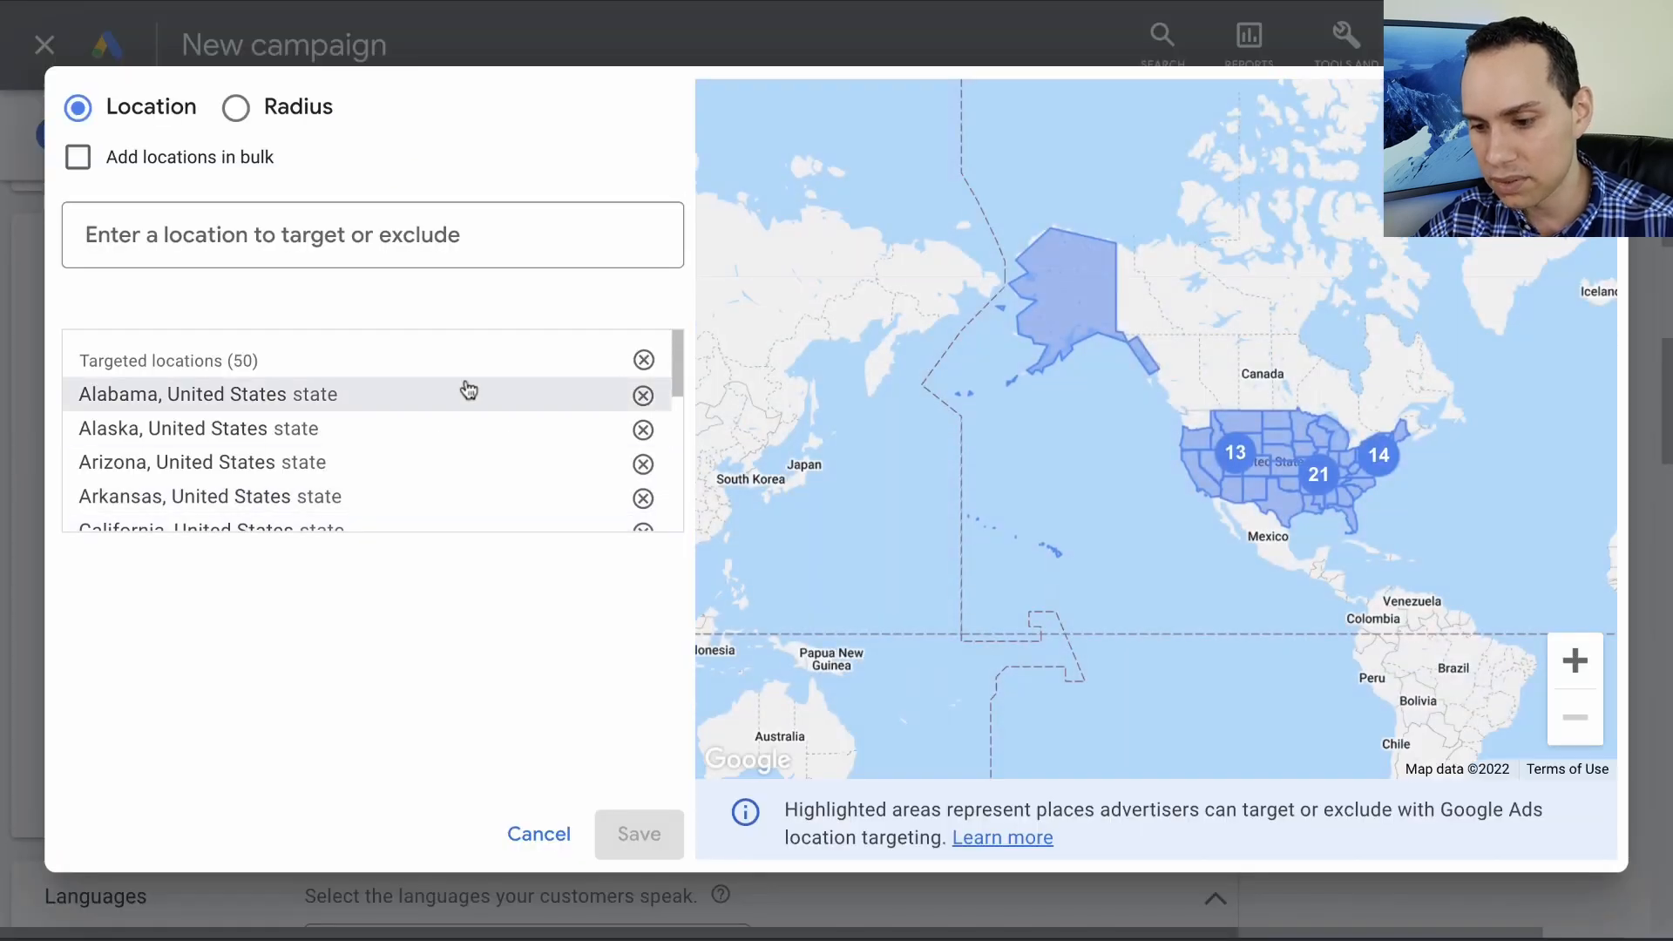
pyautogui.click(643, 361)
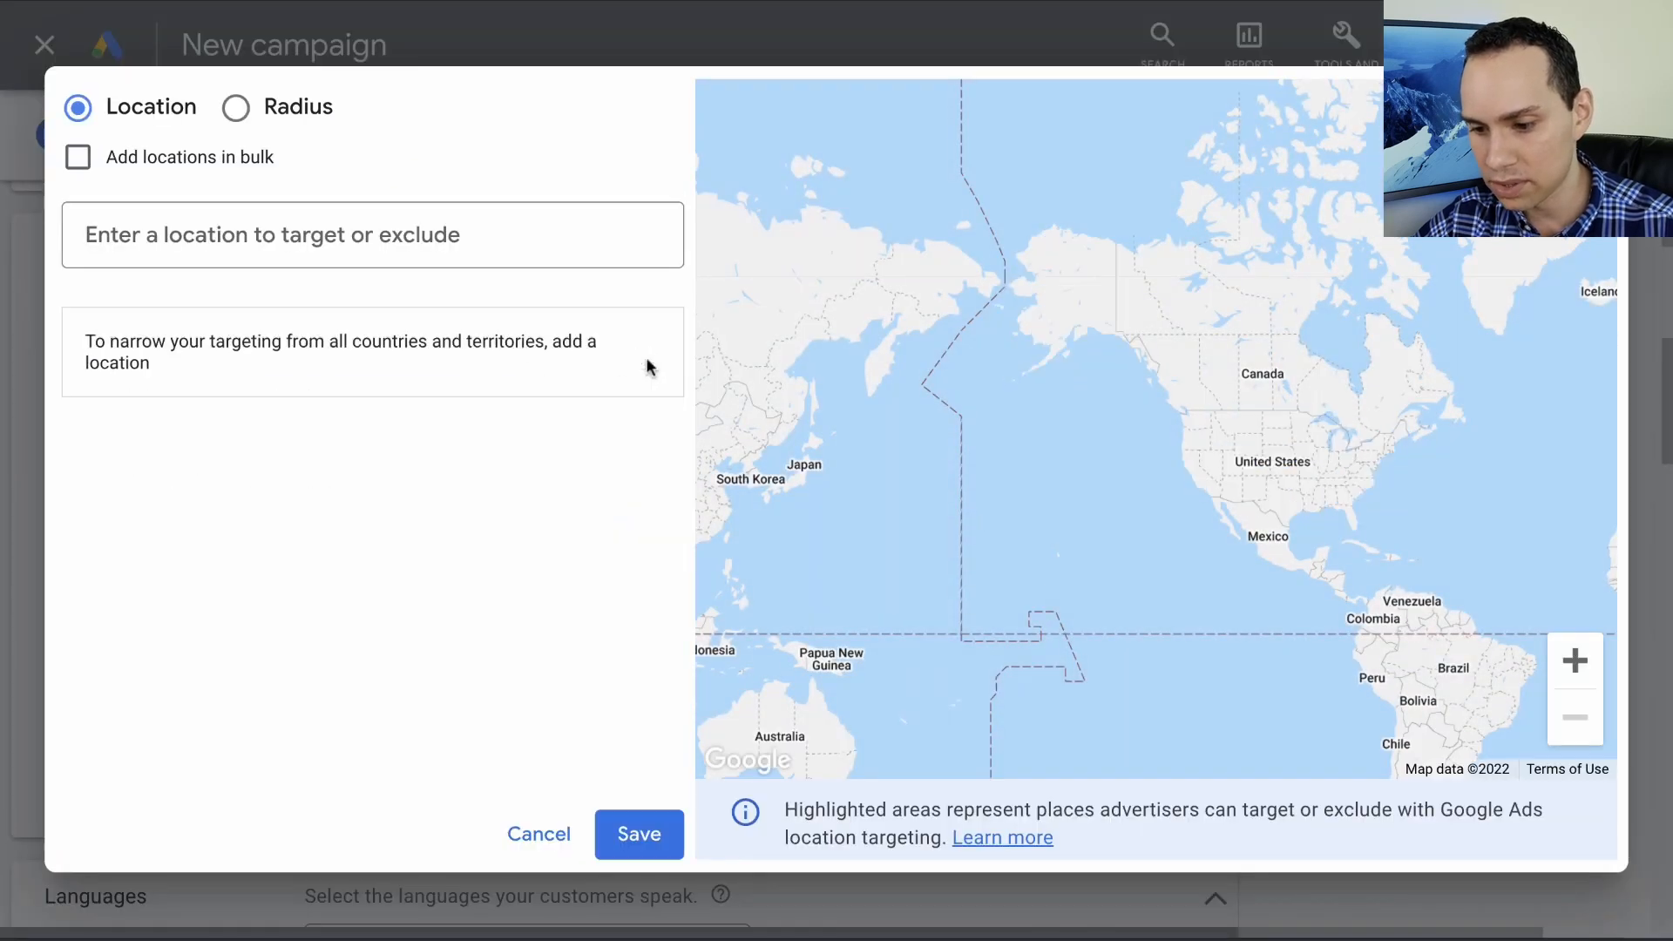
# - Check the radius targeting option, return to targeting by location and enable adding locations in bulk
pyautogui.click(278, 117)
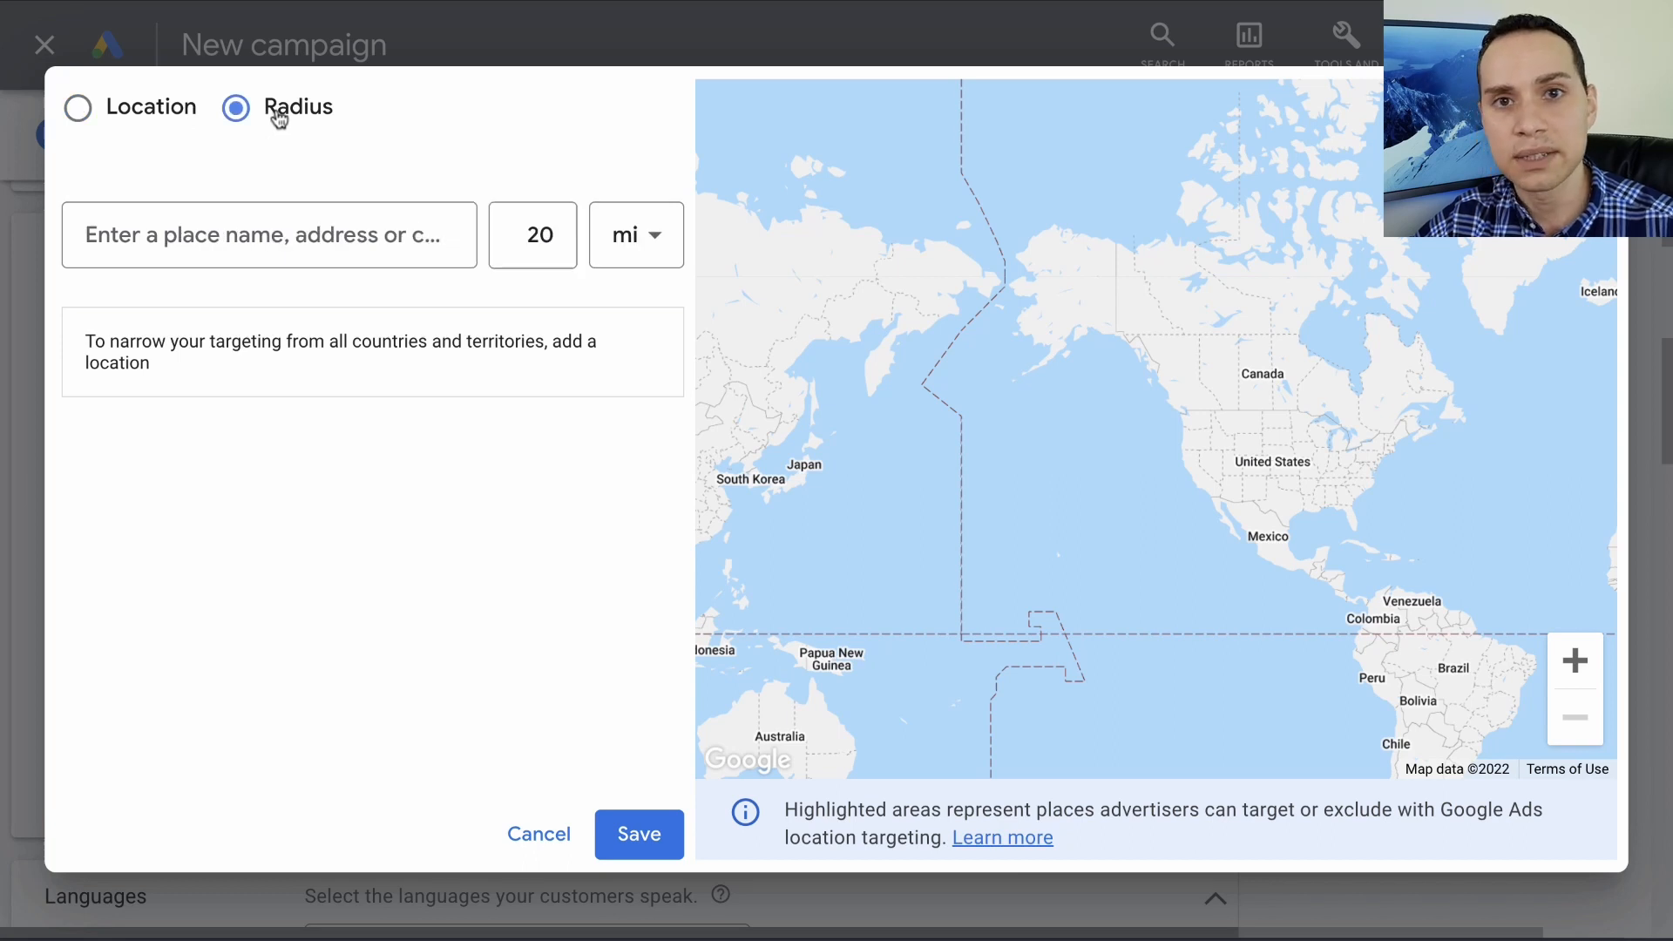
pyautogui.click(124, 118)
pyautogui.click(122, 161)
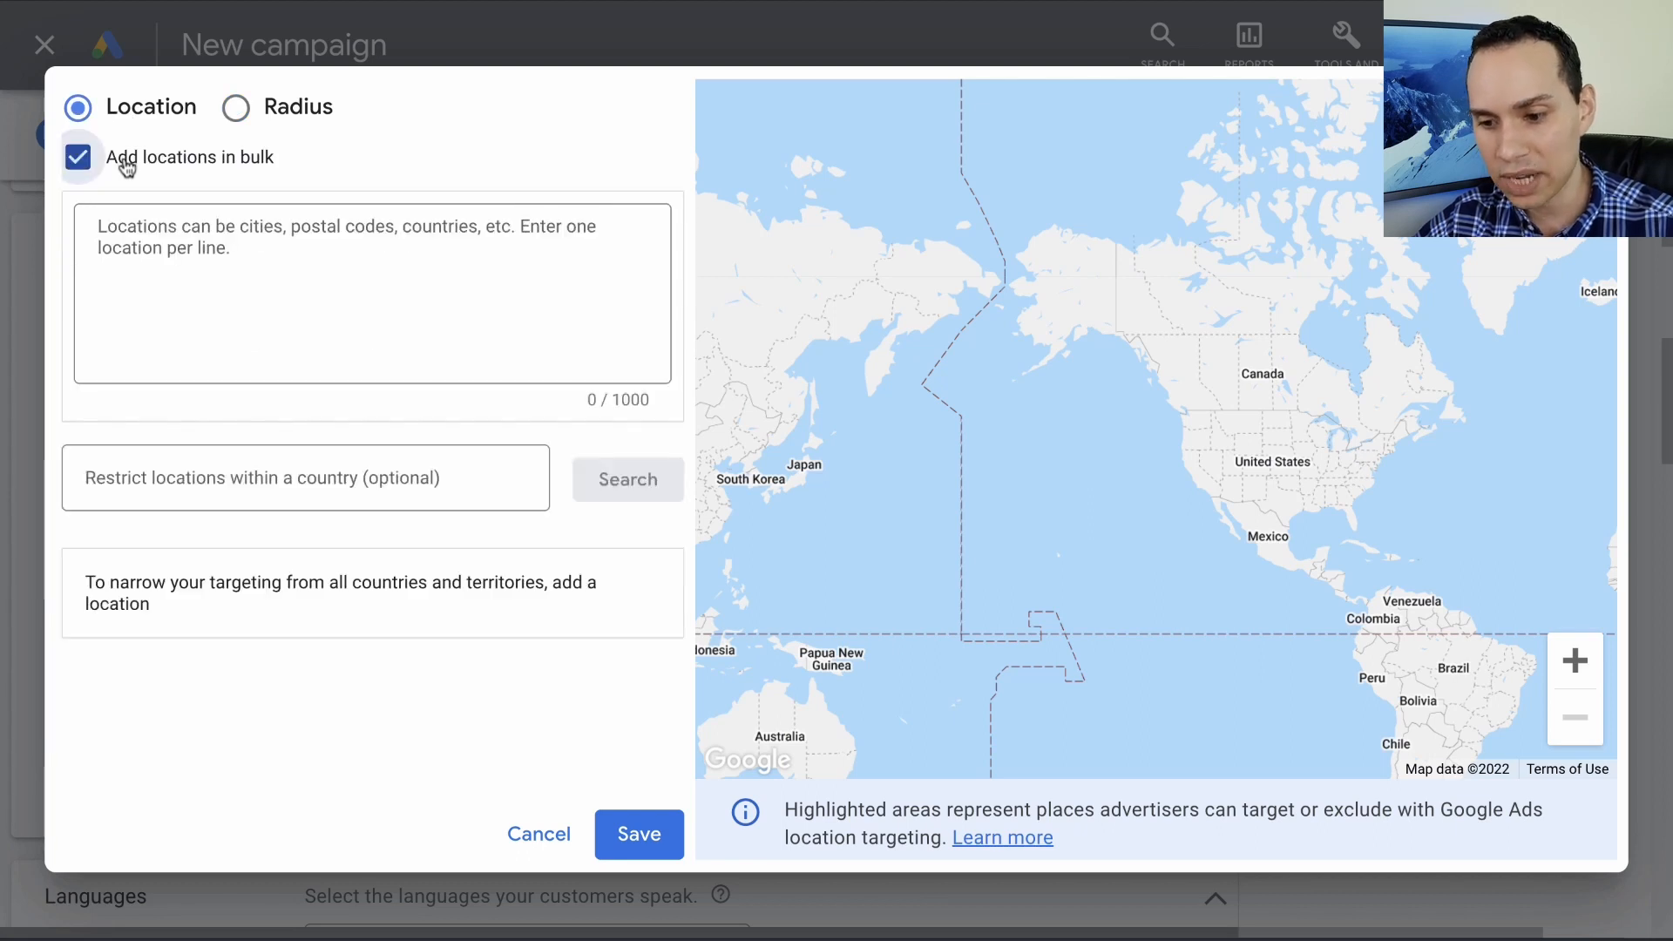
pyautogui.click(393, 252)
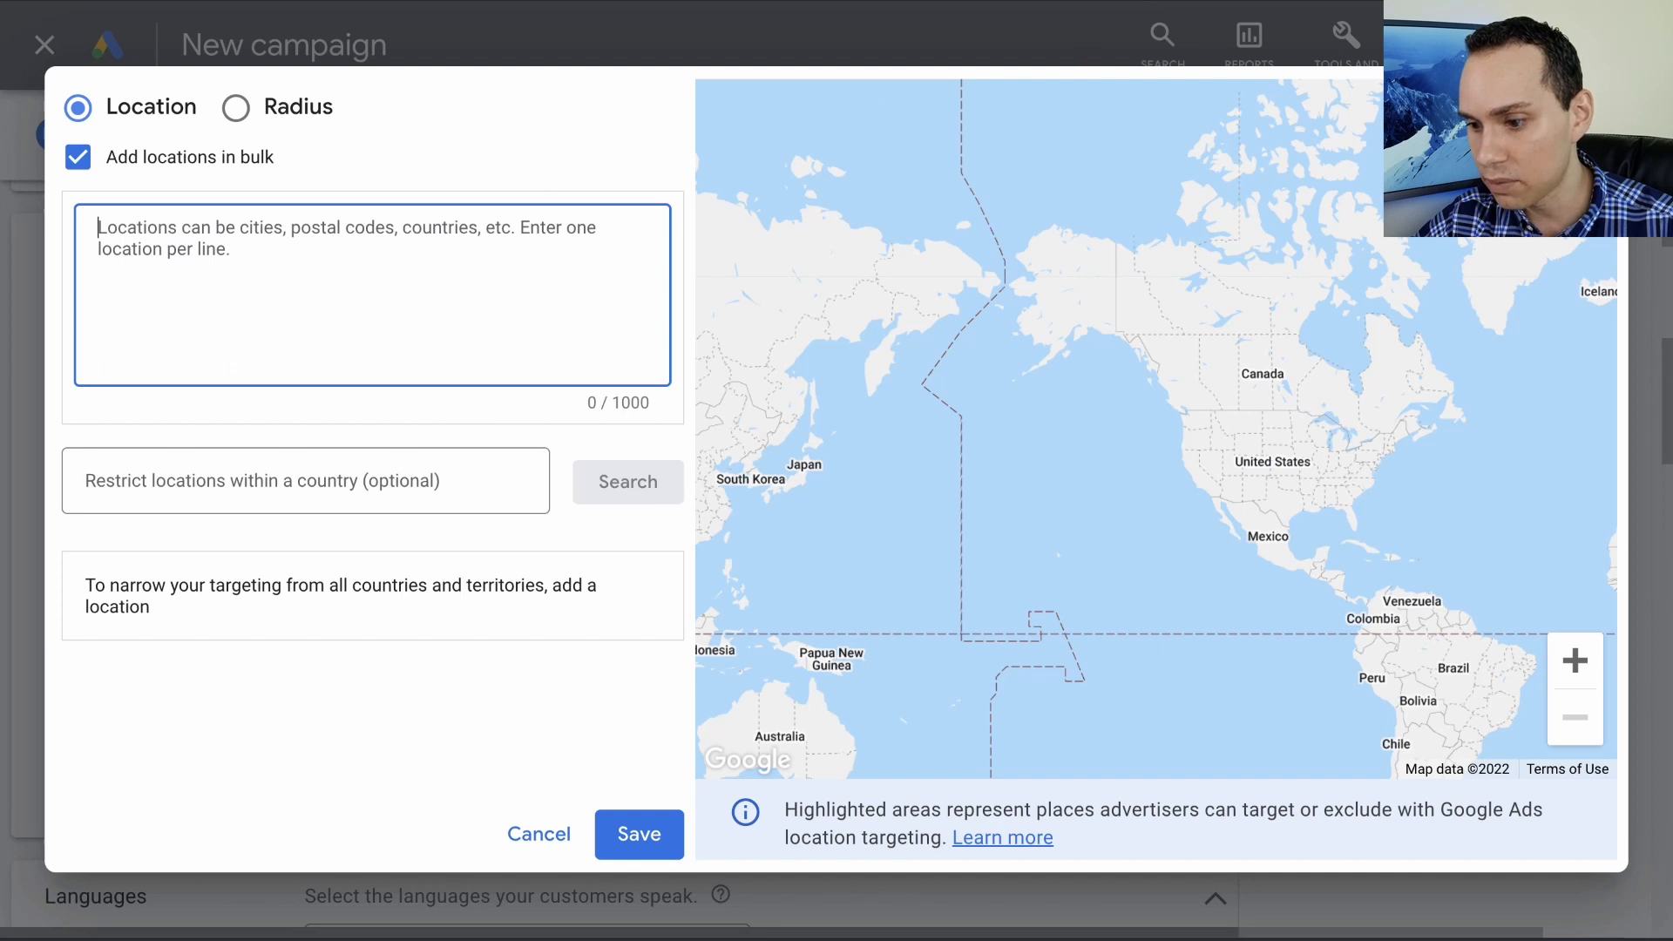
# - Switch to the campaign builder spreadsheet and review the list of U.S. states on the Locations sheet
pyautogui.click(872, 1)
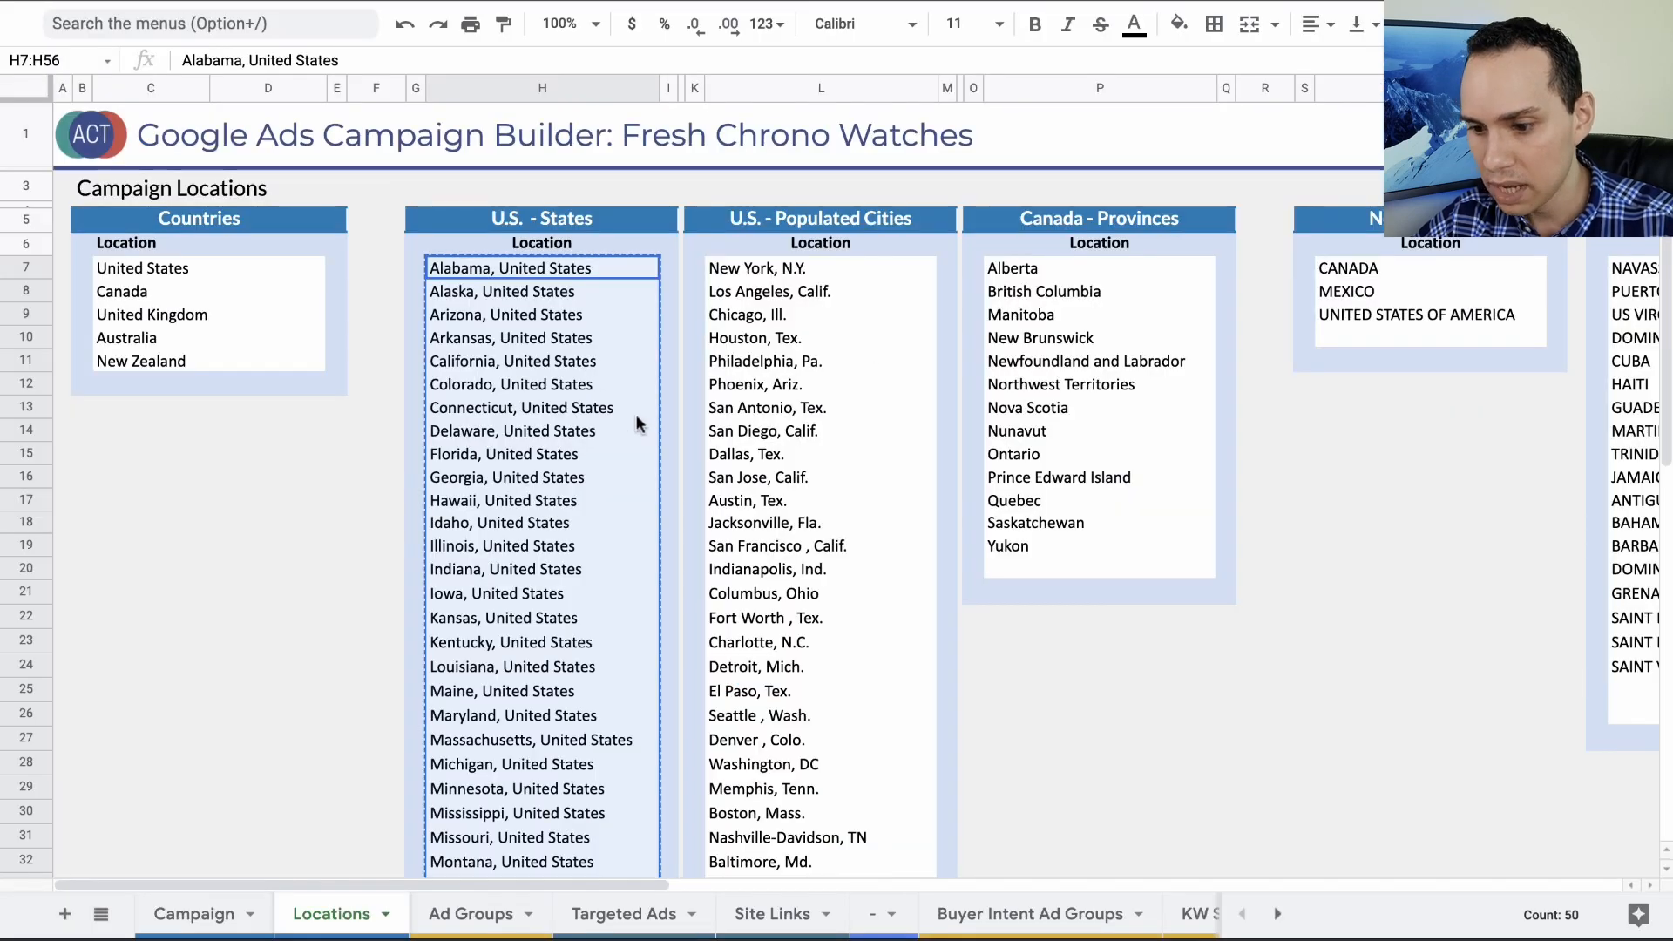
pyautogui.scroll(-10, 530, 358)
pyautogui.scroll(5, 536, 359)
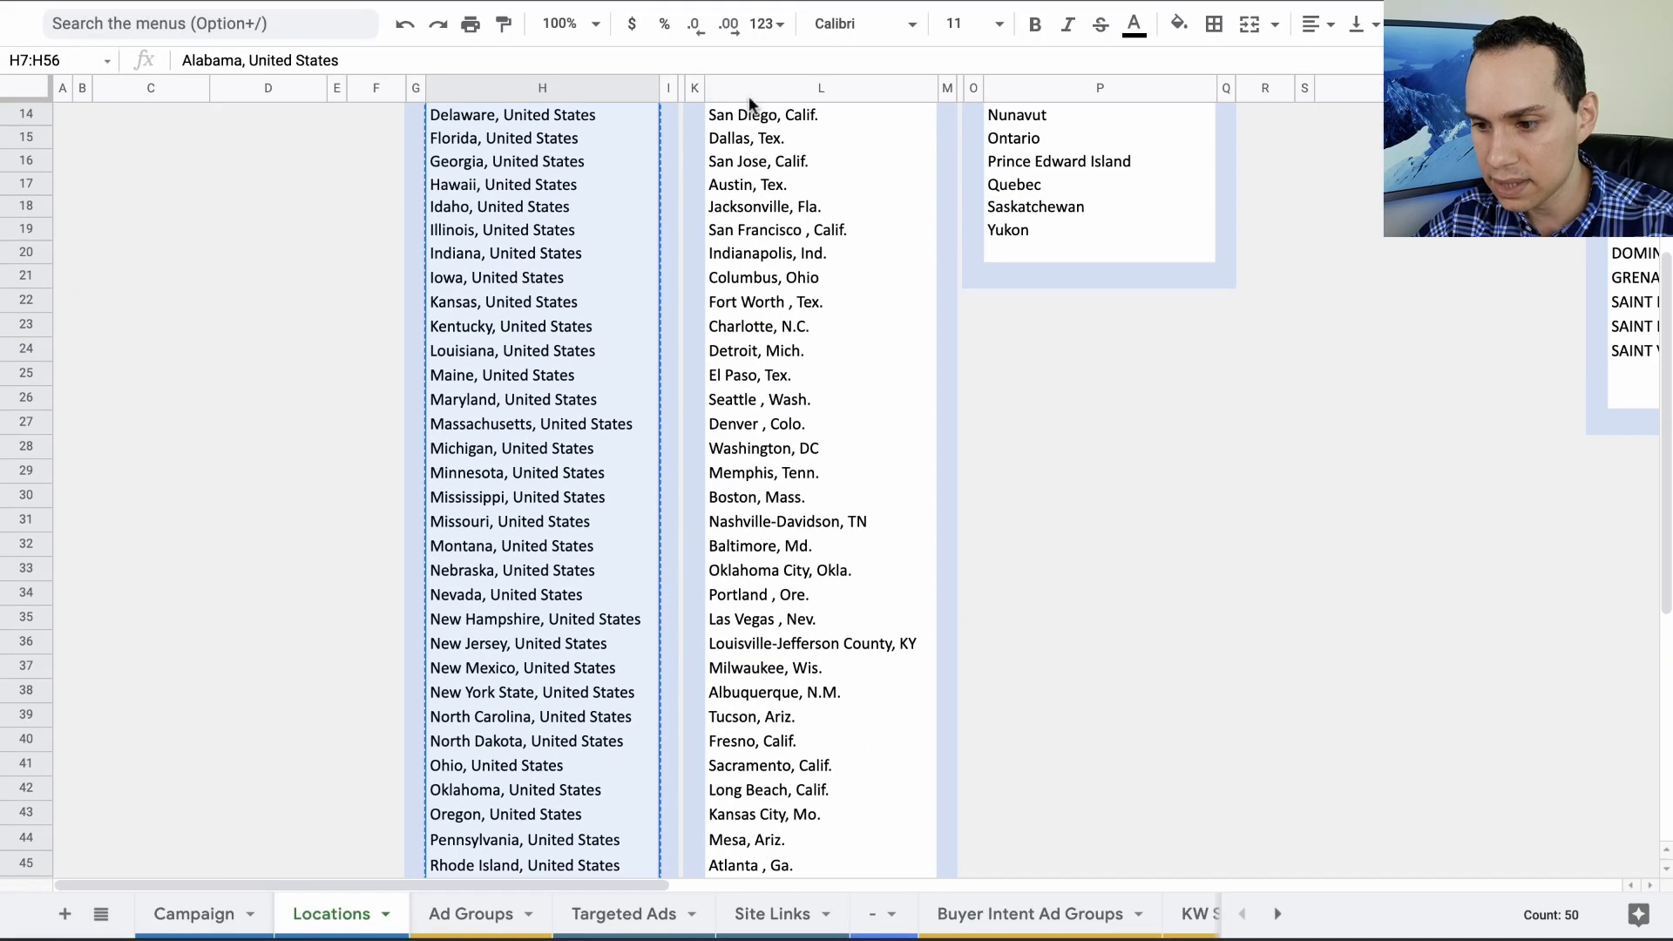
pyautogui.hotkey('ctrl', 'Tab')
# - Paste the copied U.S. states list into Google Ads' bulk locations field, search for matches and target all matched states
pyautogui.click(399, 291)
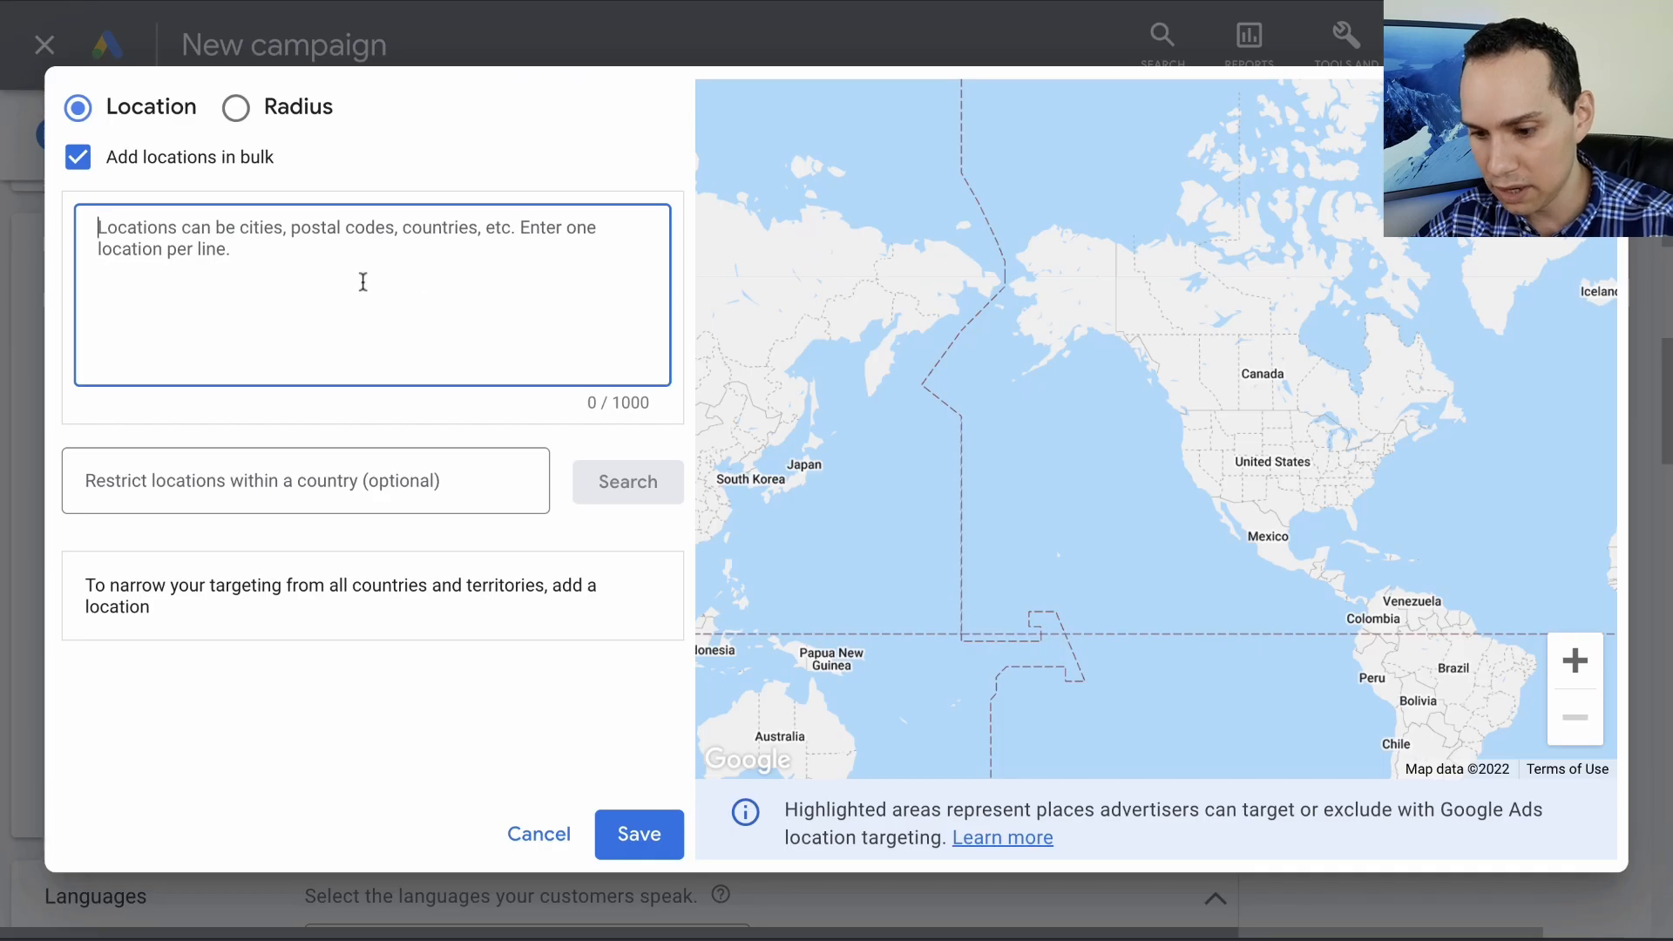
pyautogui.write('Alabama, United States Alaska, United States Arizona, United States Arkansas, United States California, United States Colorado, United States Connecticut, United States Delaware, United States Florida, United States Georgia, United States Hawaii, United States Idaho, United States Illinois, United States Indiana, United States Iowa, United States Kansas, United States Kentucky, United States Louisiana, United States Maine, United States Maryland, United States Massachusetts, United States Michigan, United States Minnesota, United States Mississippi, United States Missouri, United States Montana, United States Nebraska, United States Nevada, United States New Hampshire, United States New Jersey, United States New Mexico, United States New York State, United States North Carolina, United States North Dakota, United States Ohio, United States Oklahoma, United States Oregon, United States Pennsylvania, United States Rhode Island, United States South Carolina, United States South Dakota, United States Tennessee, United States Texas, United States Utah, United States Vermont, United States Virginia, United States Washington State, United States West Virginia, United States Wisconsin, United States Wyoming, United States')
pyautogui.click(629, 488)
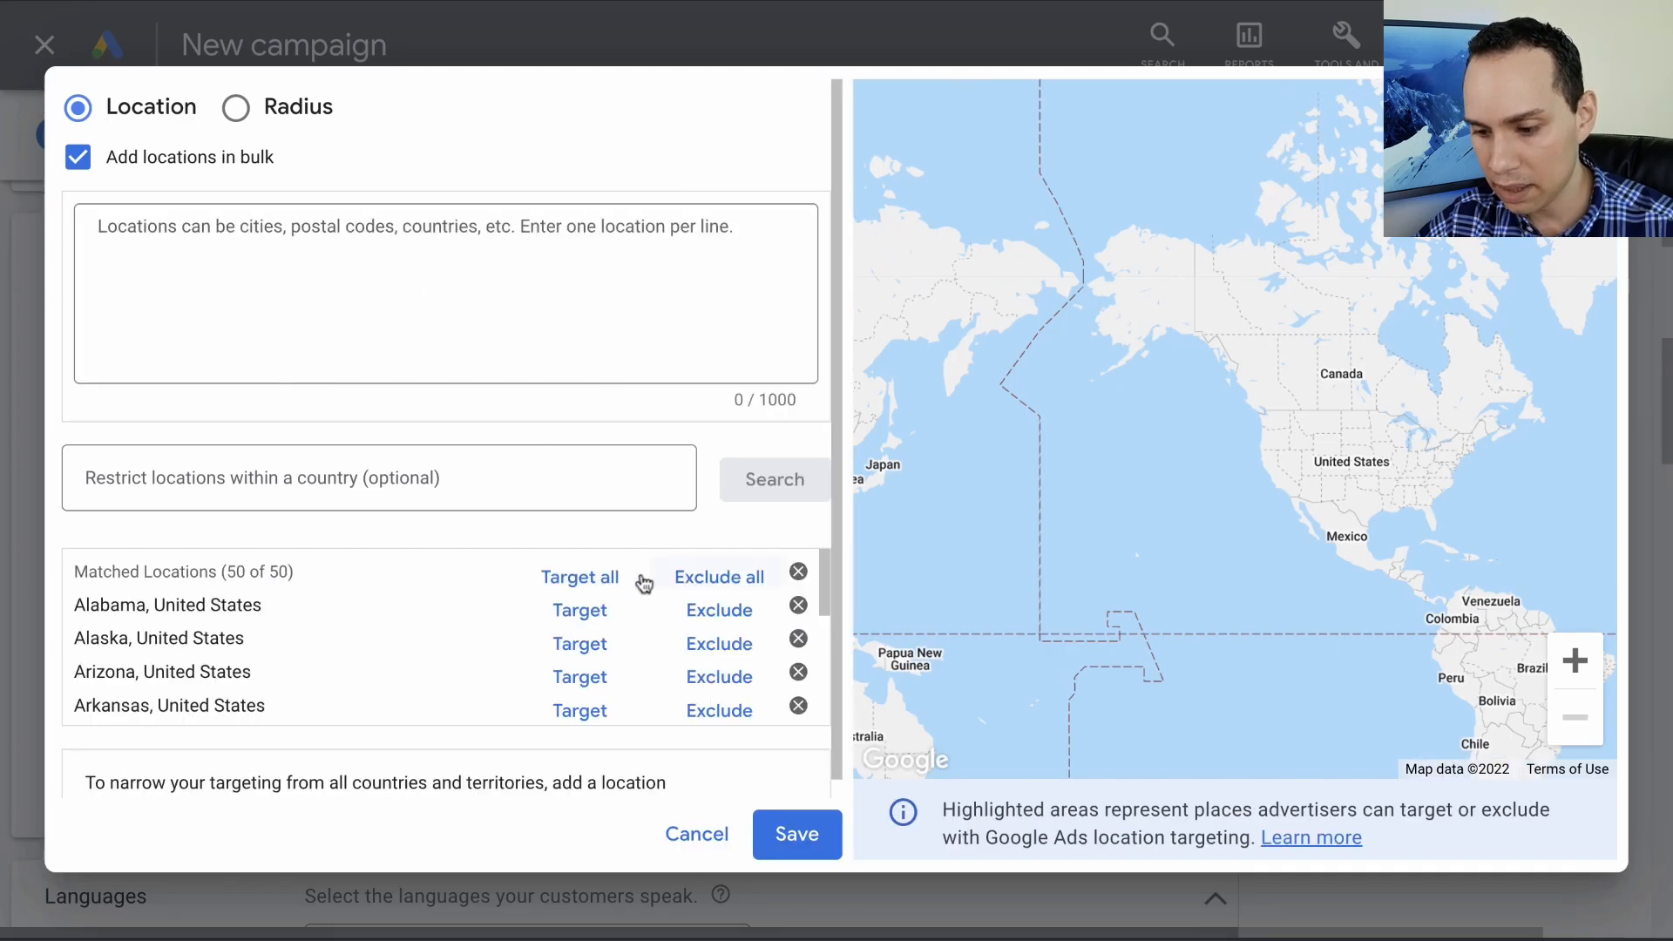
pyautogui.click(599, 579)
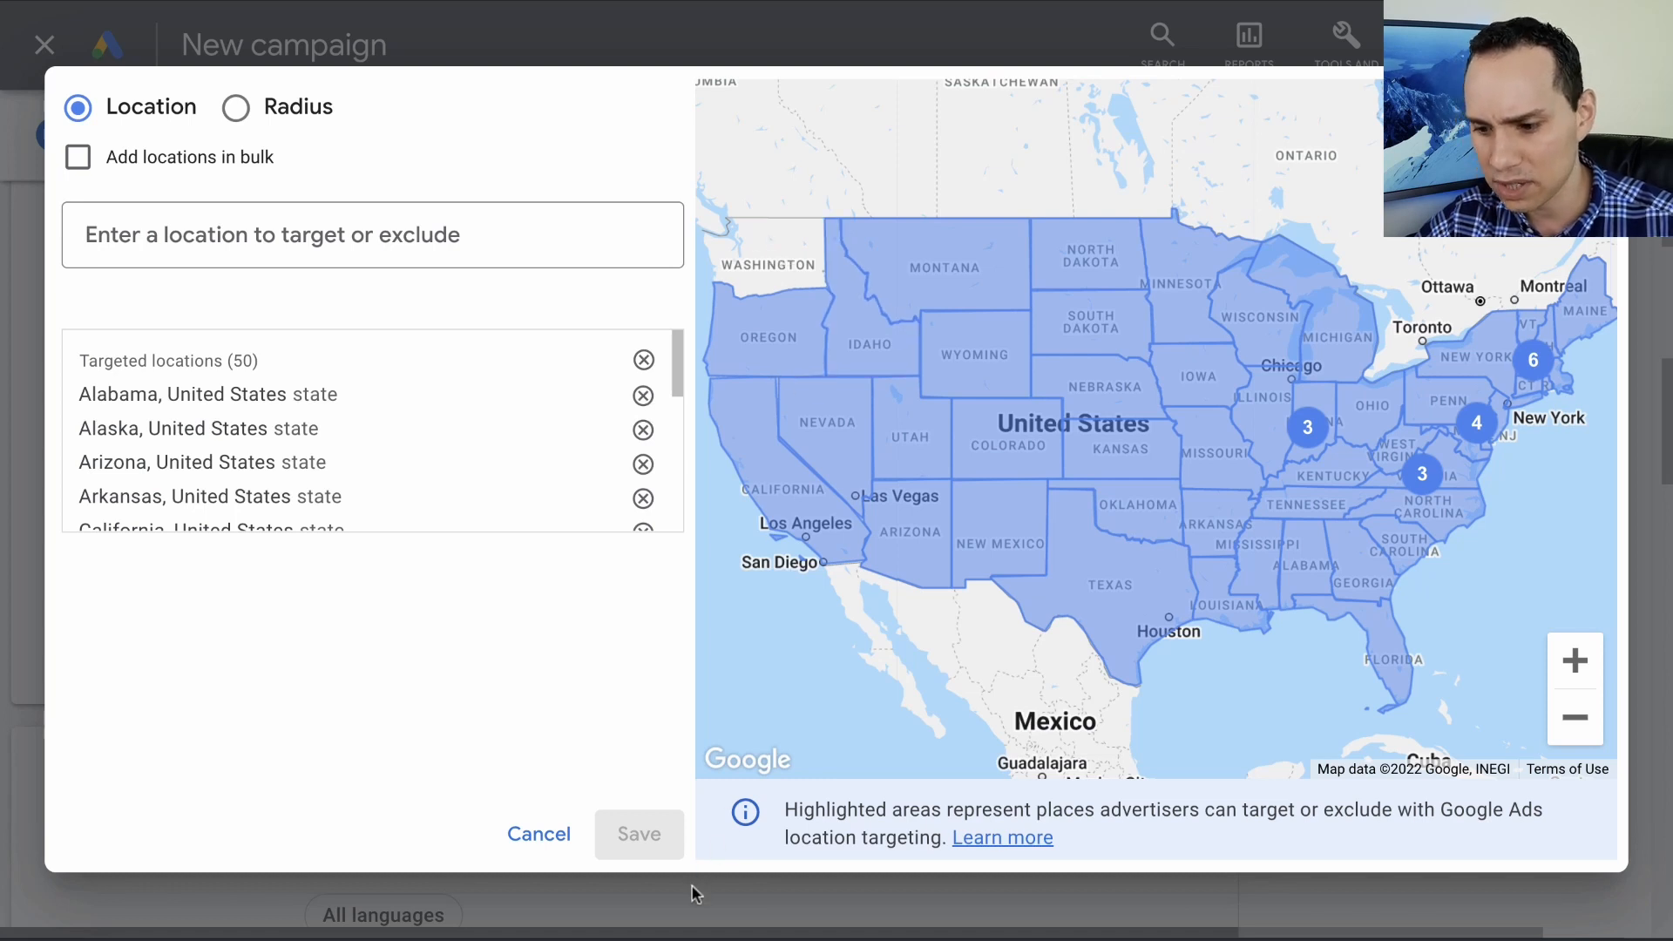
pyautogui.click(548, 837)
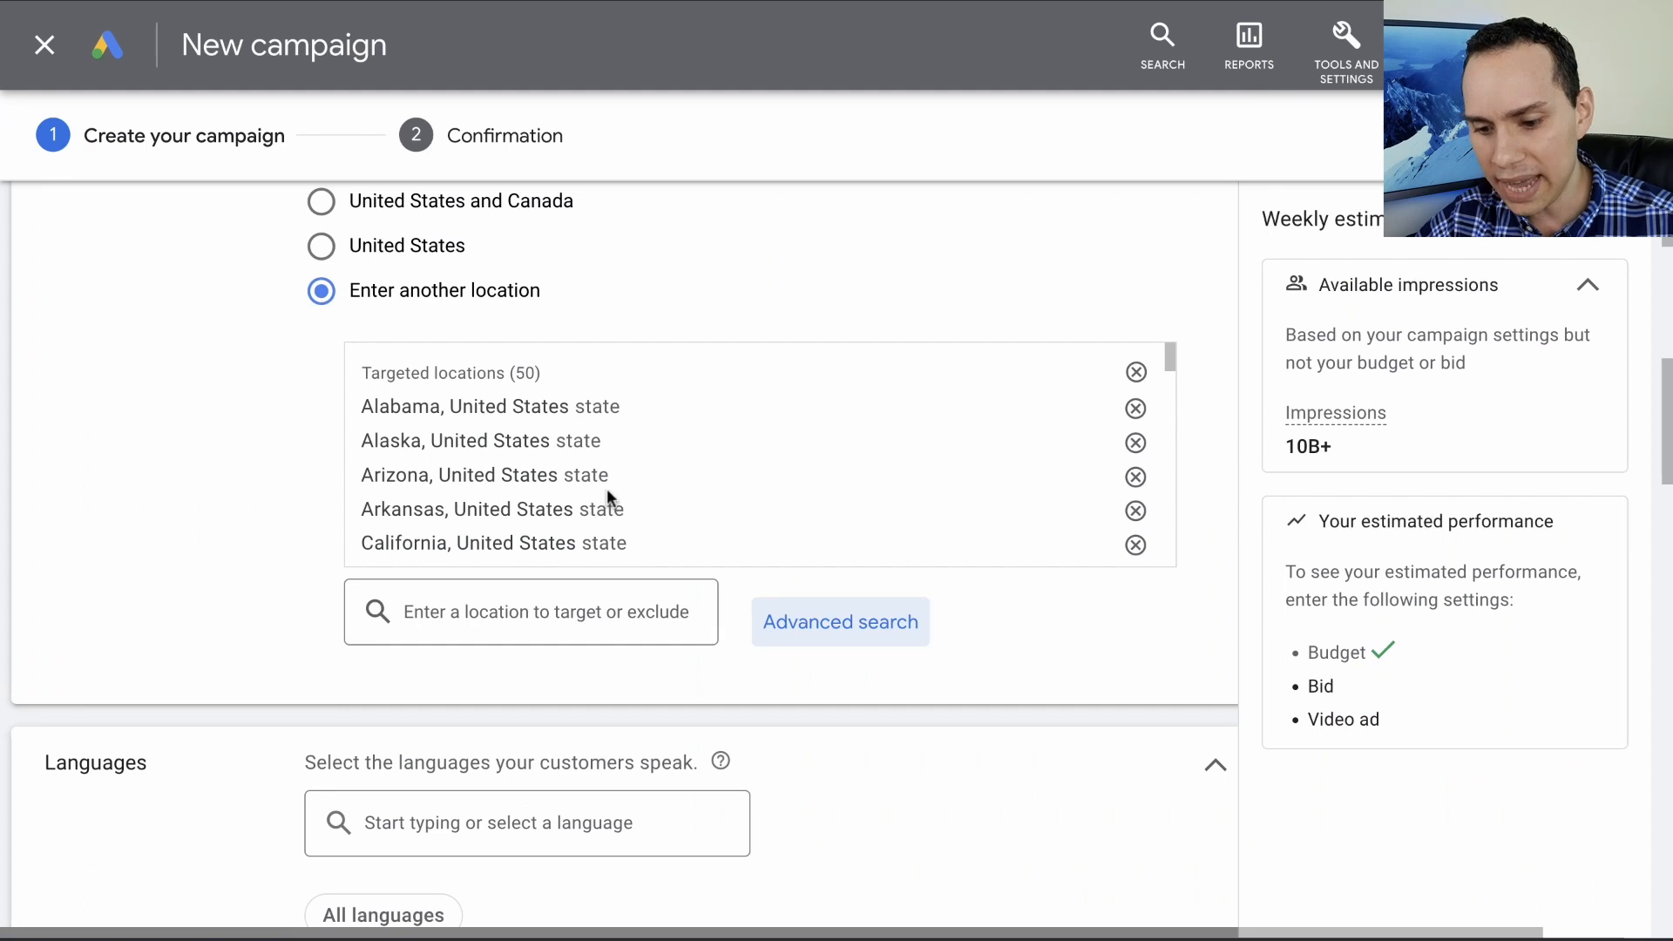
# - Set the campaign's inventory type to Expanded inventory in the content exclusions
pyautogui.scroll(-3, 607, 492)
pyautogui.scroll(-5, 296, 514)
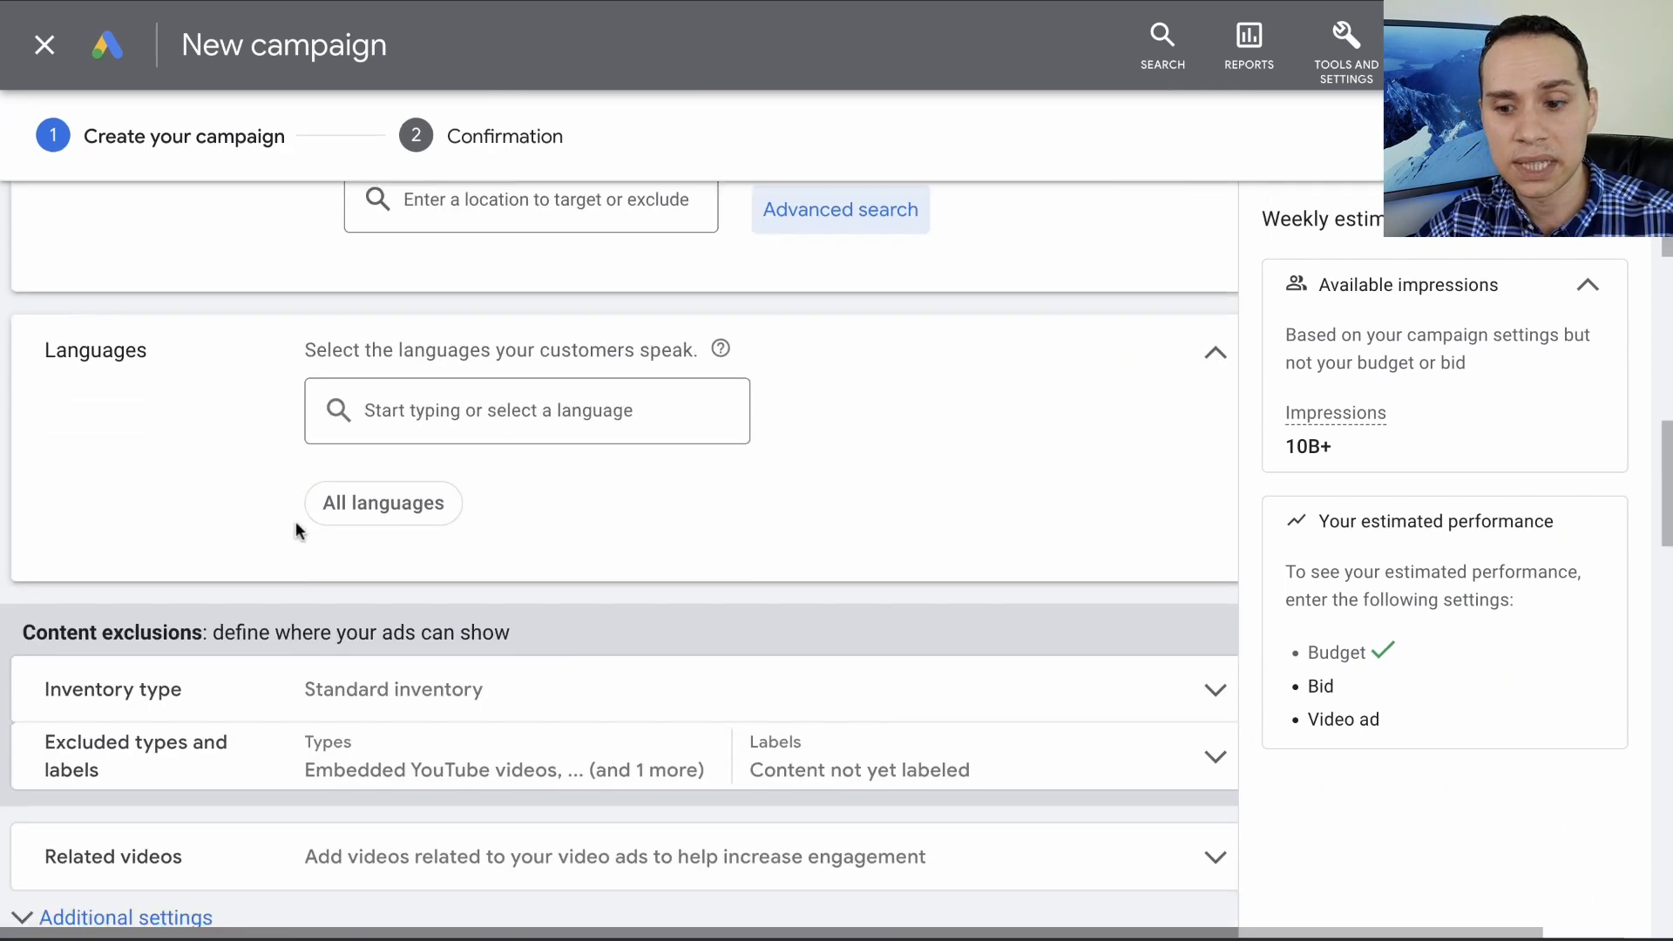
pyautogui.scroll(-1, 262, 479)
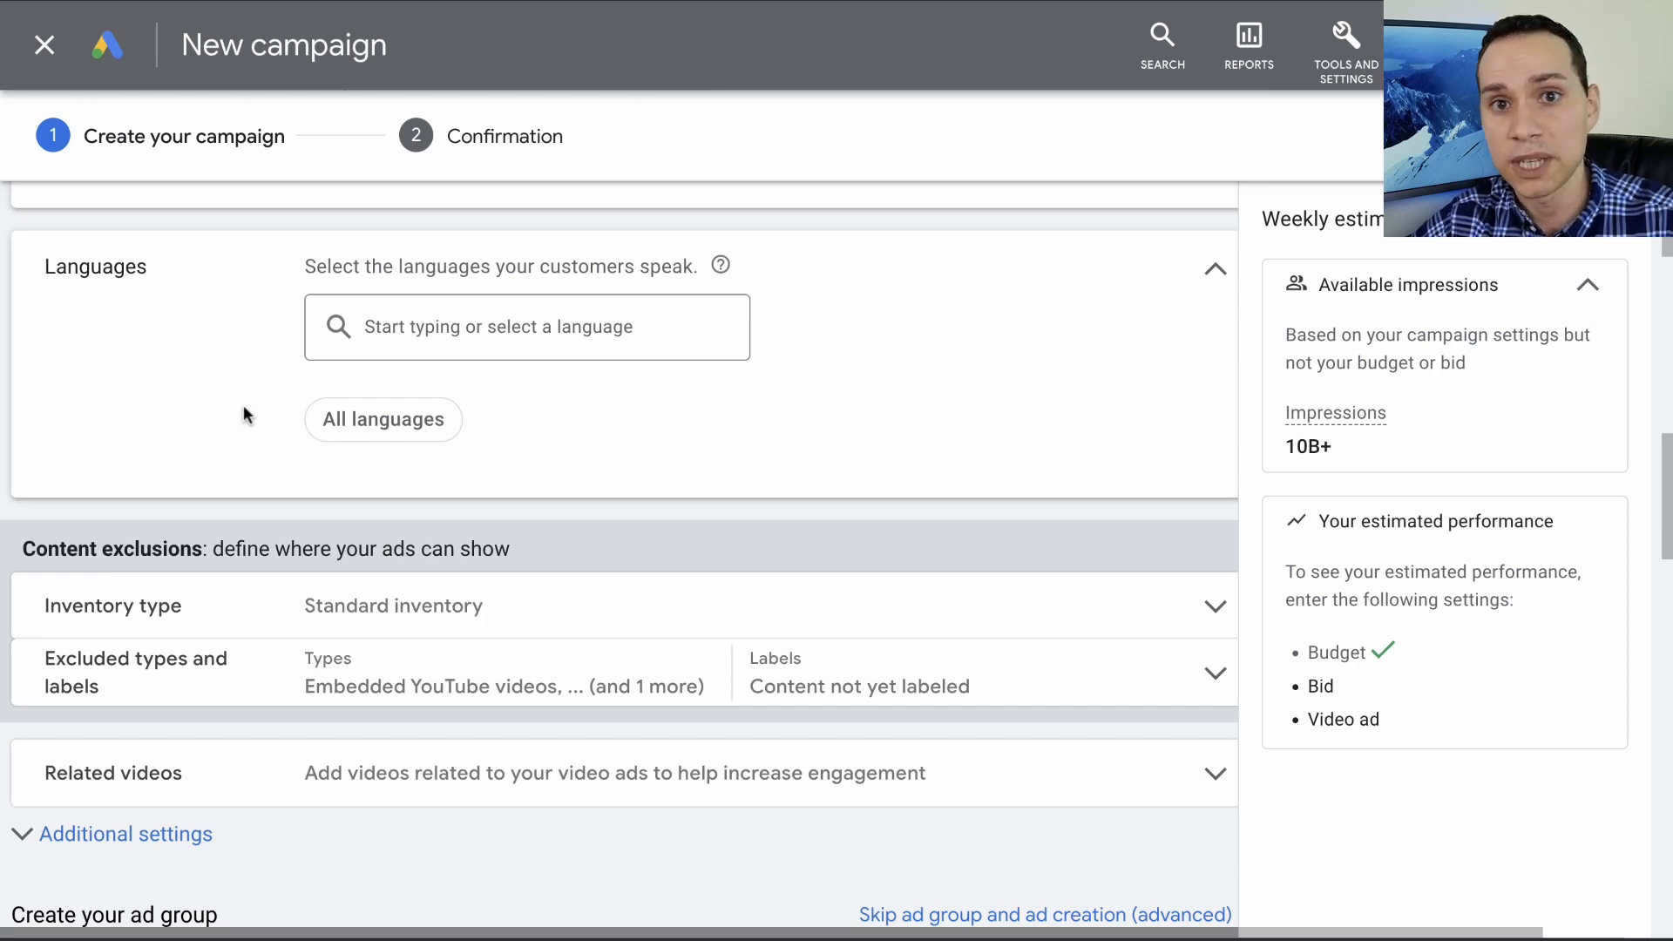
pyautogui.scroll(-3, 243, 405)
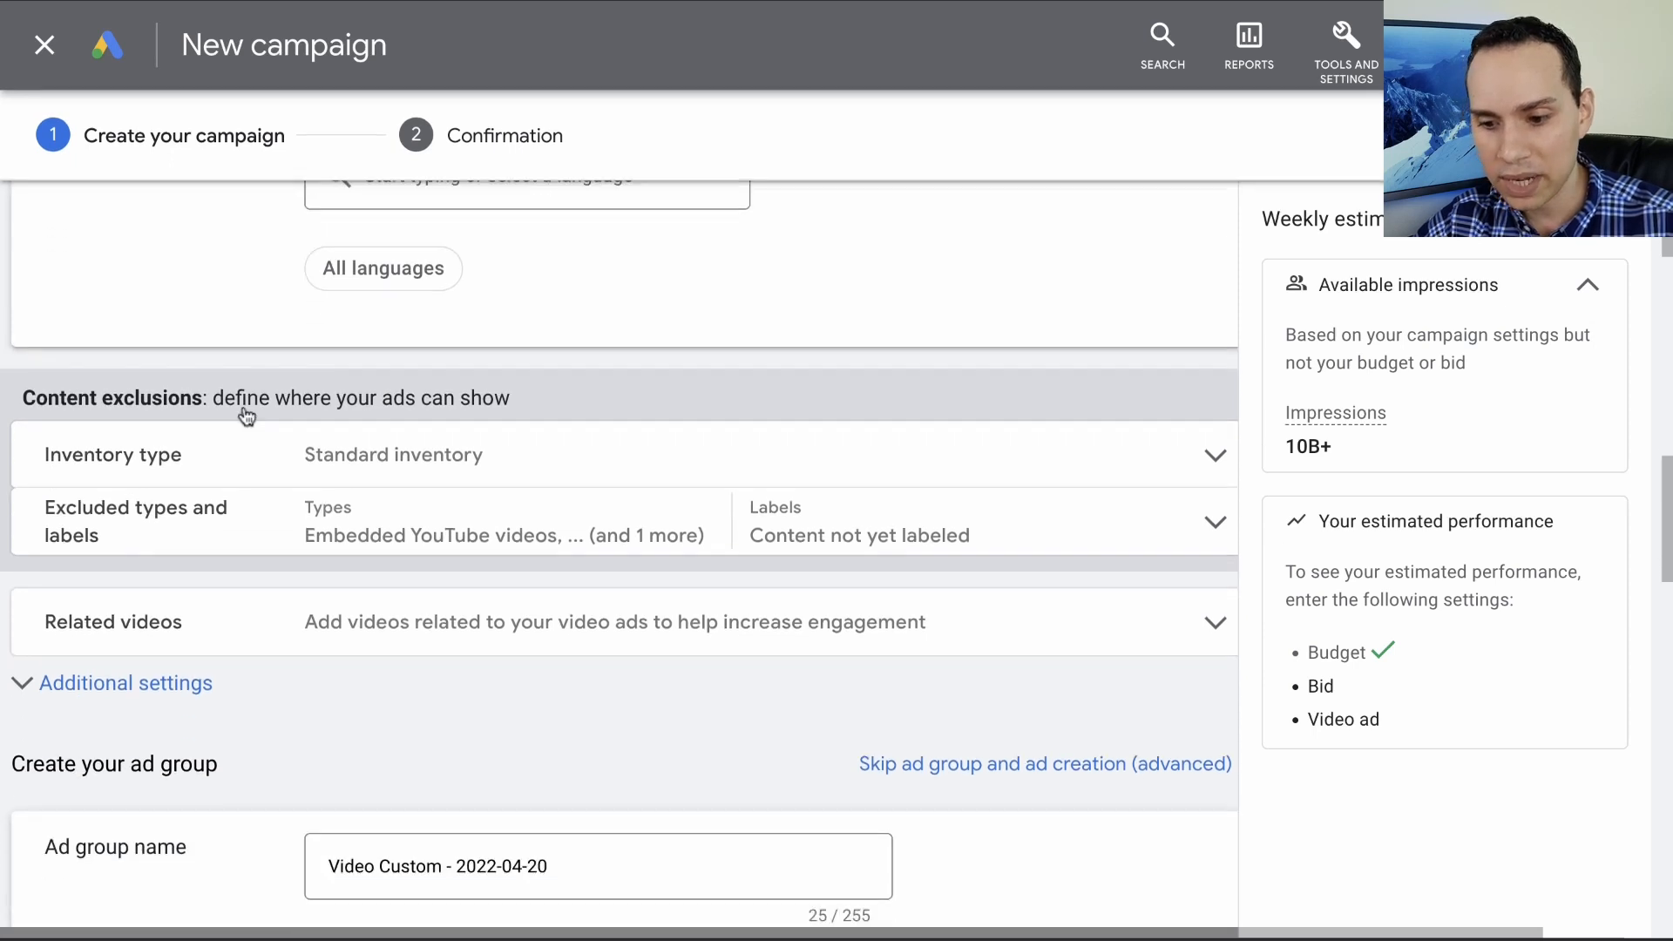
pyautogui.click(250, 370)
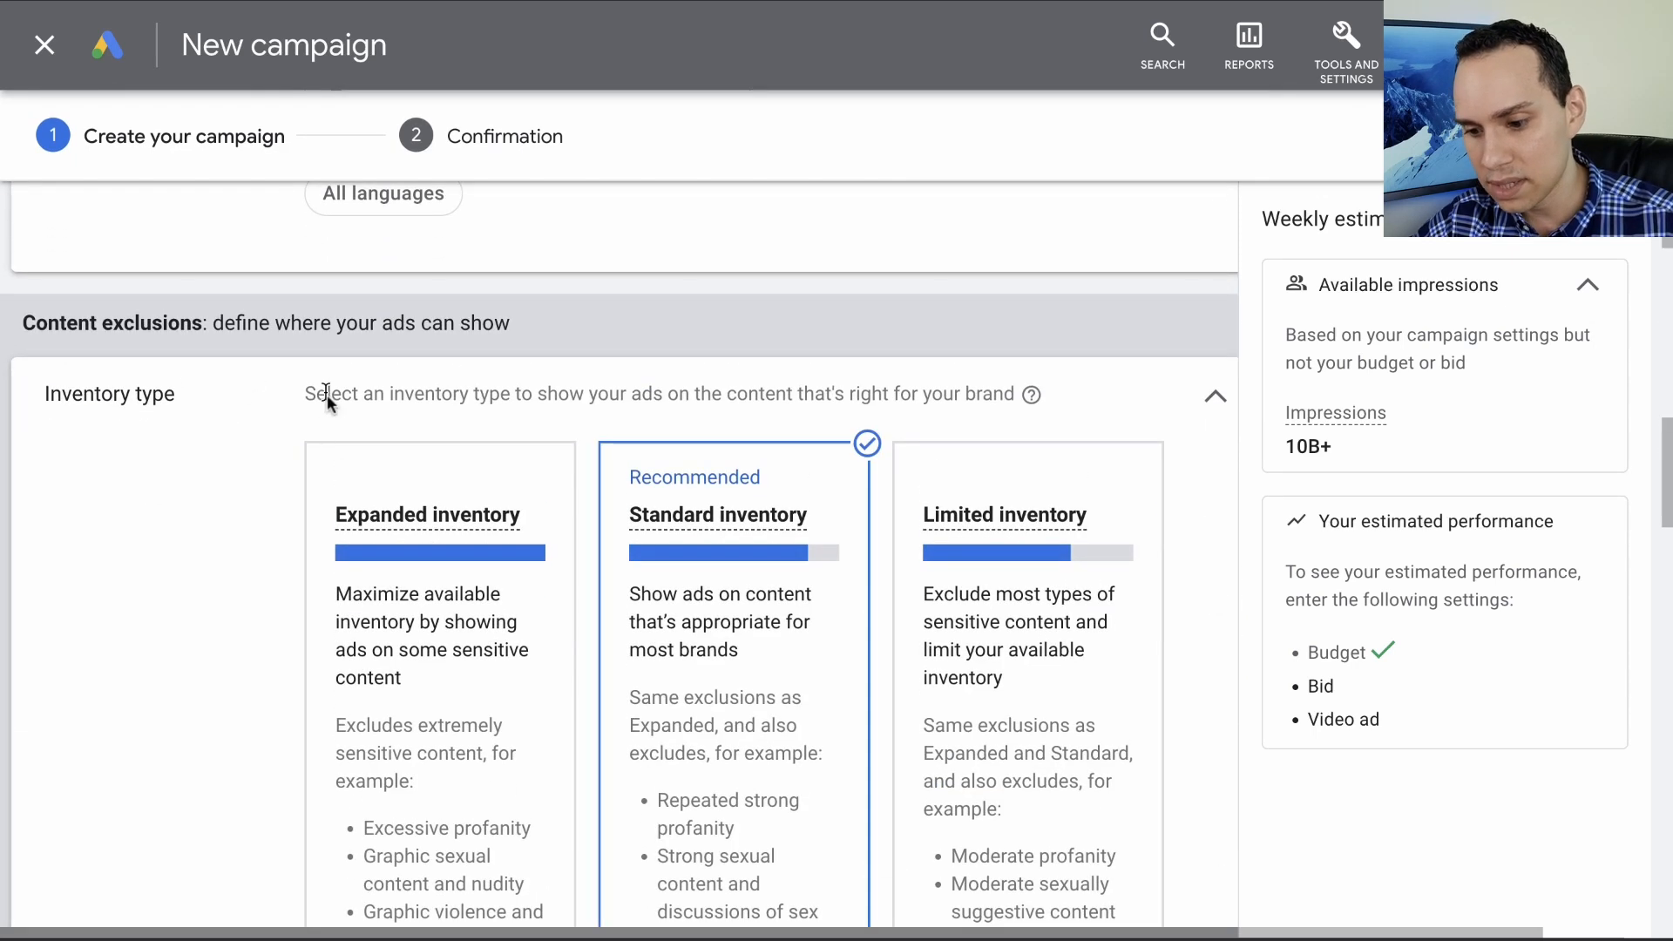
pyautogui.scroll(-3, 405, 409)
pyautogui.click(413, 407)
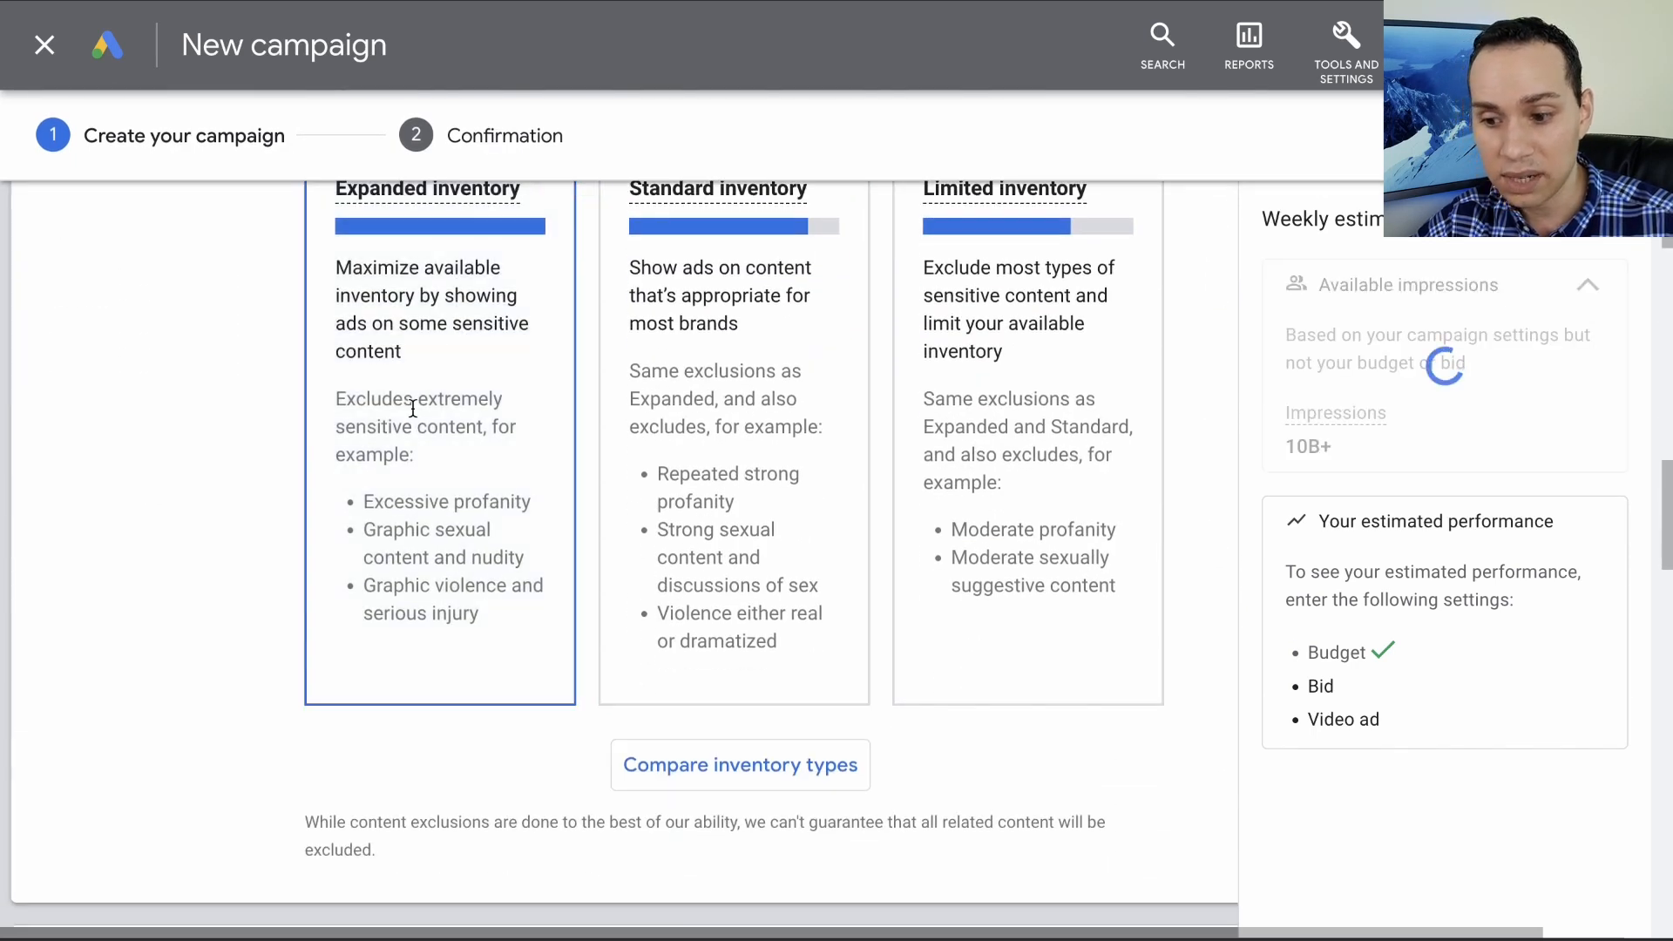
pyautogui.scroll(2, 413, 408)
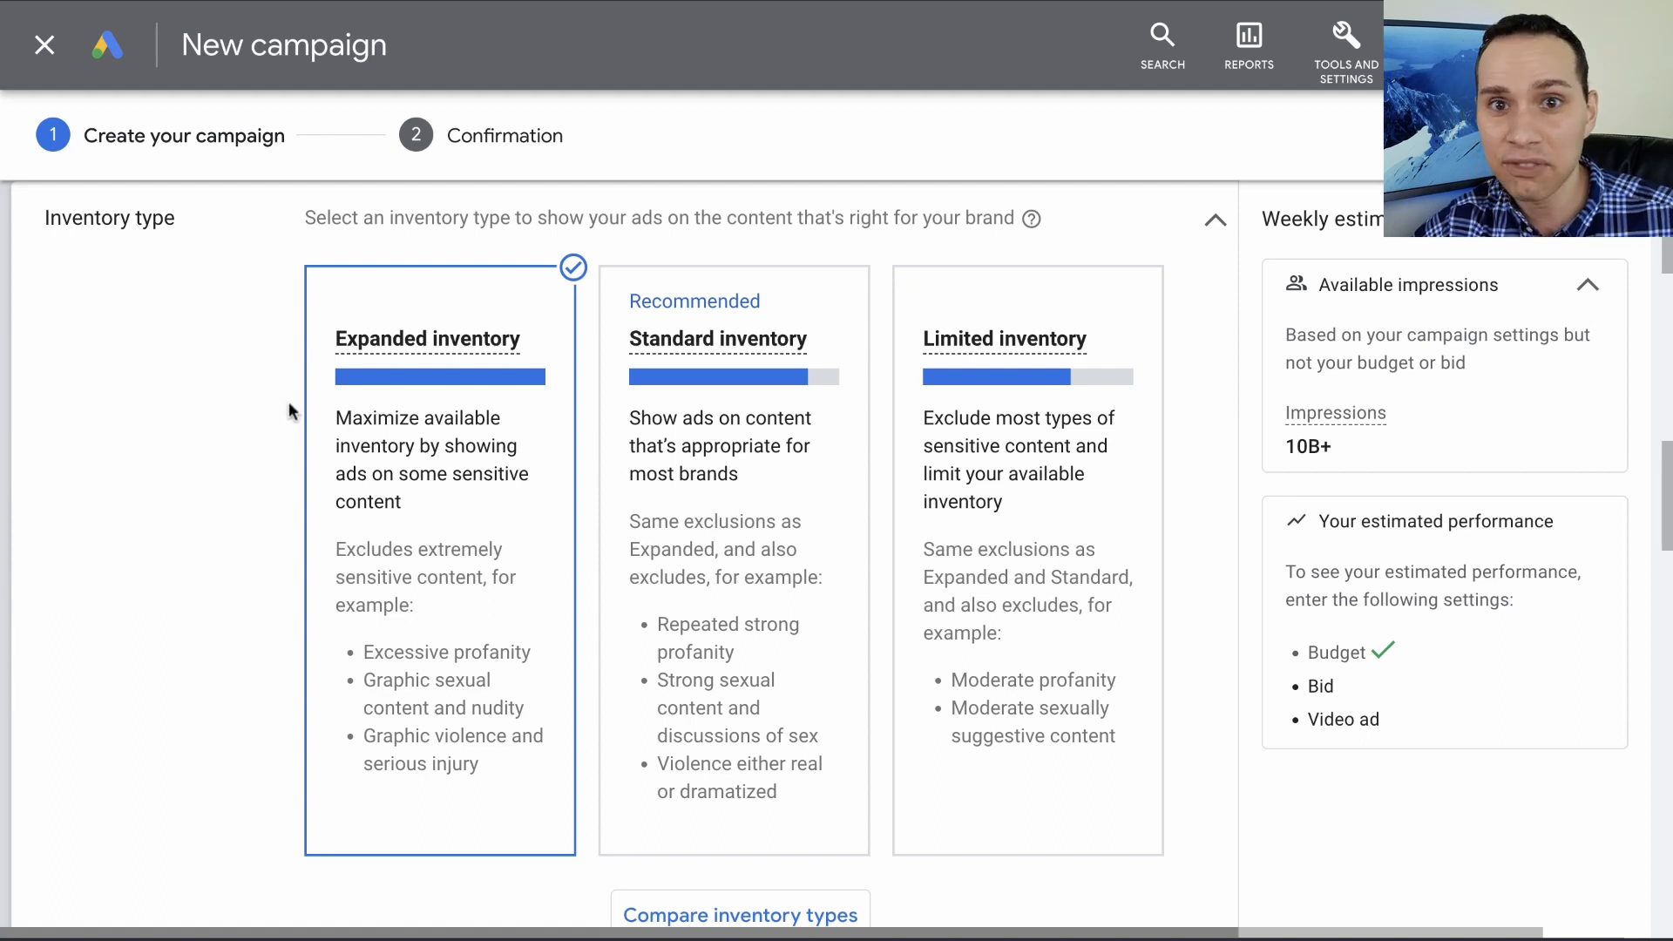
pyautogui.scroll(-1, 289, 404)
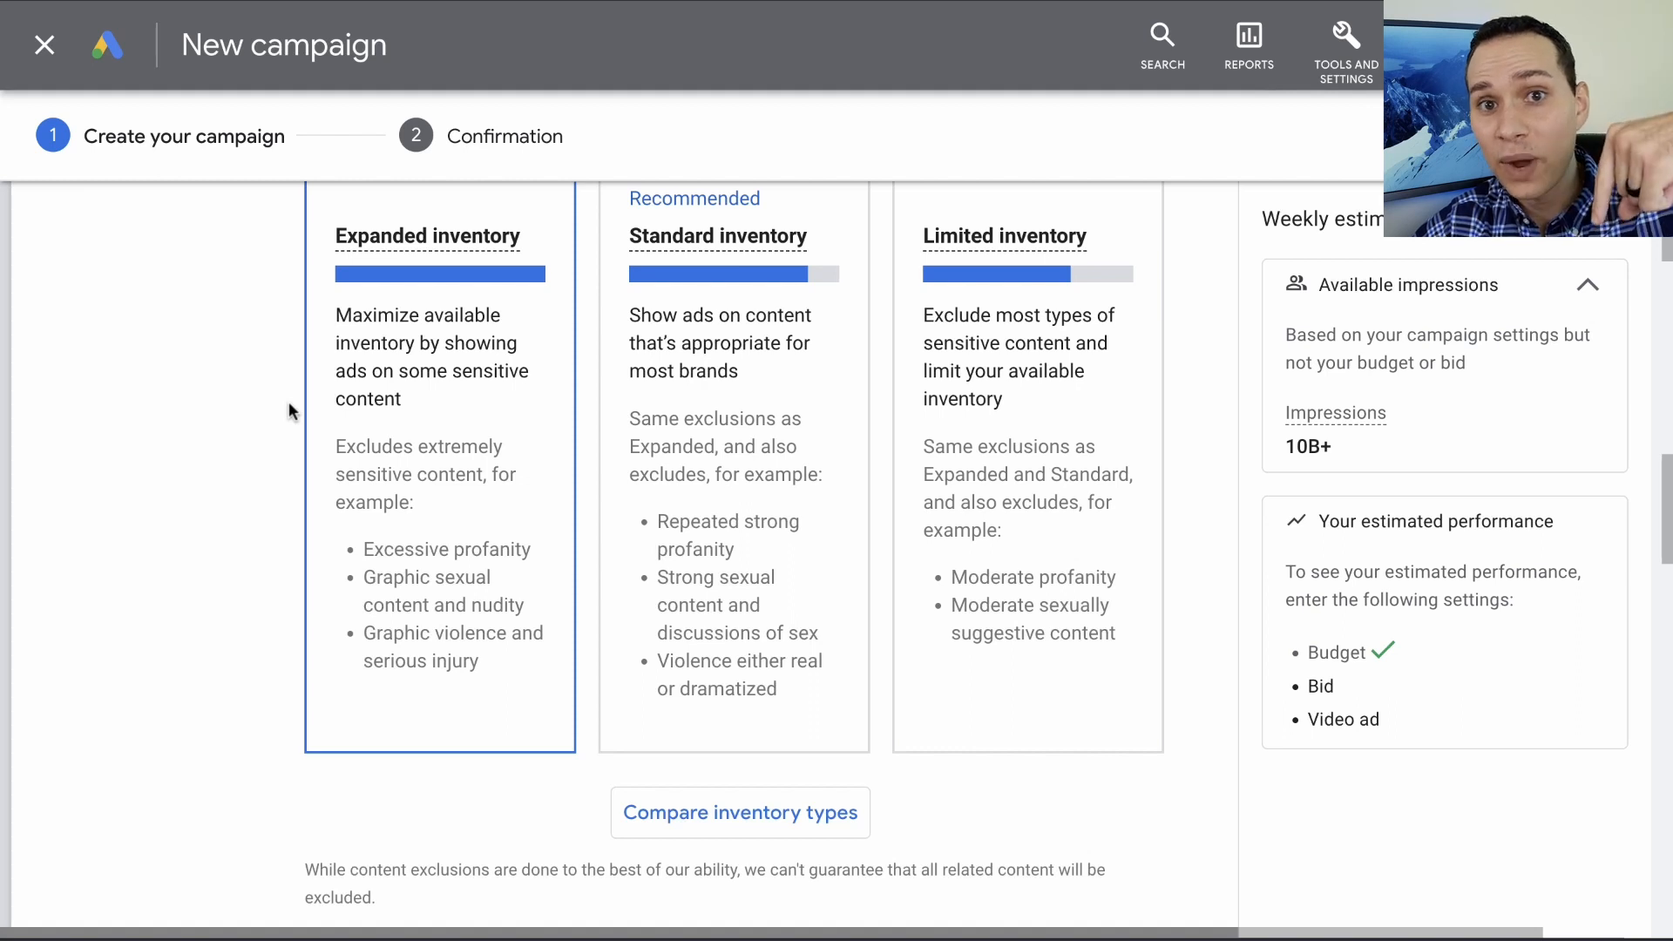
# - Open the excluded types and labels and remove the exclusion for content not yet labeled
pyautogui.scroll(-5, 289, 403)
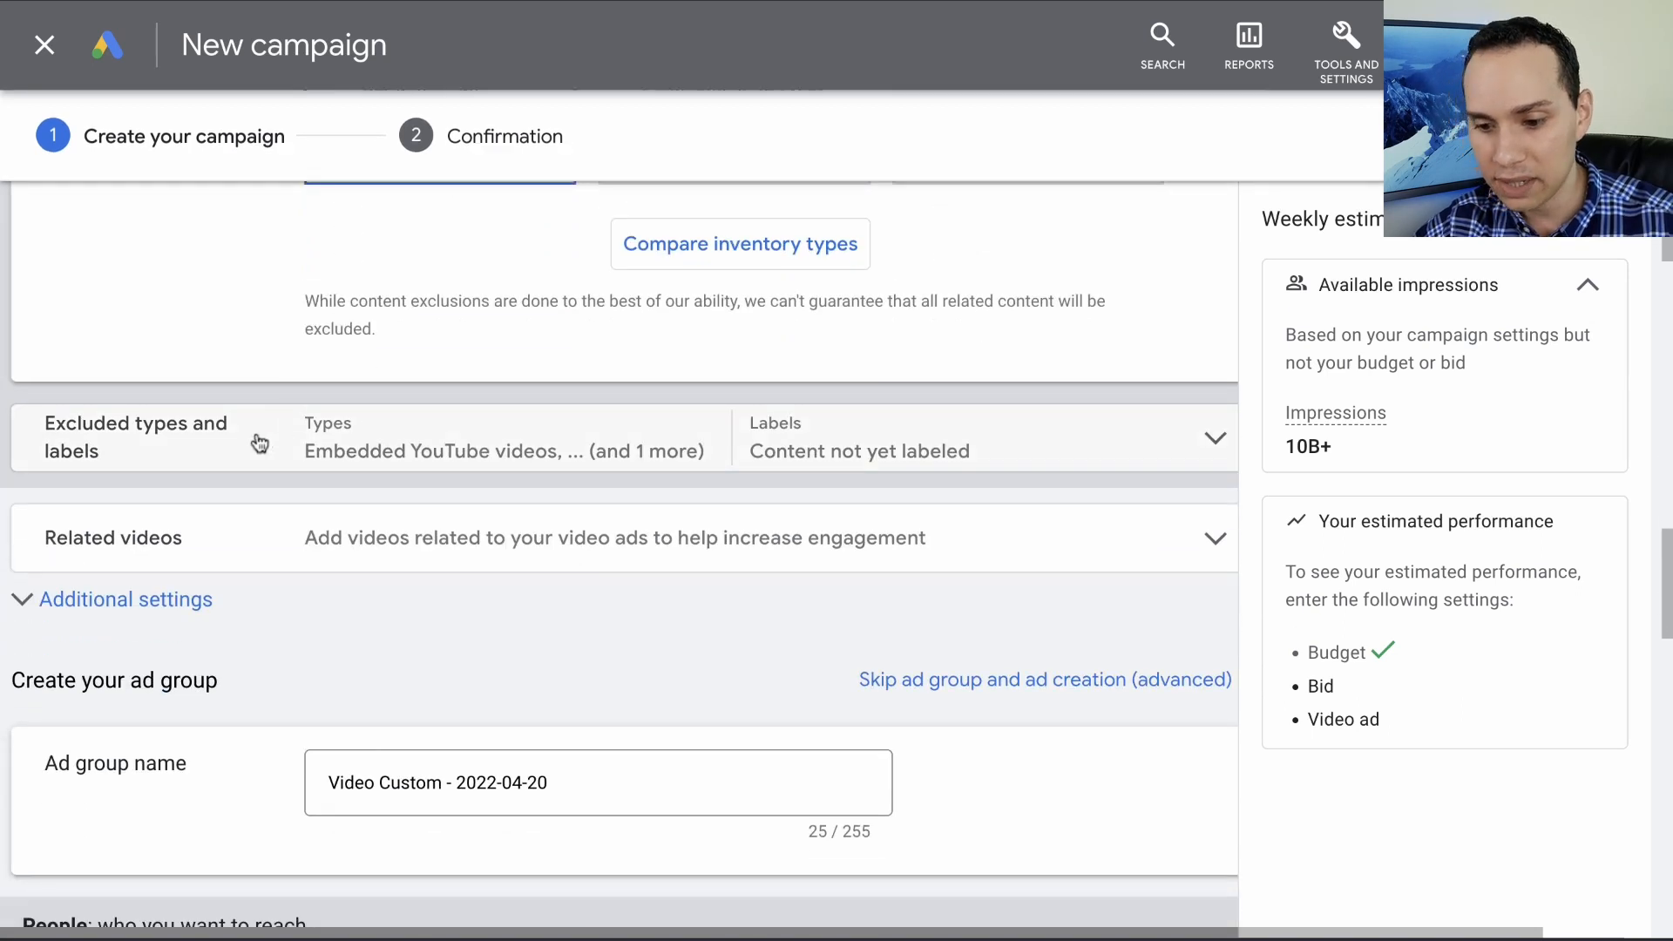
pyautogui.click(260, 443)
pyautogui.scroll(-2, 349, 444)
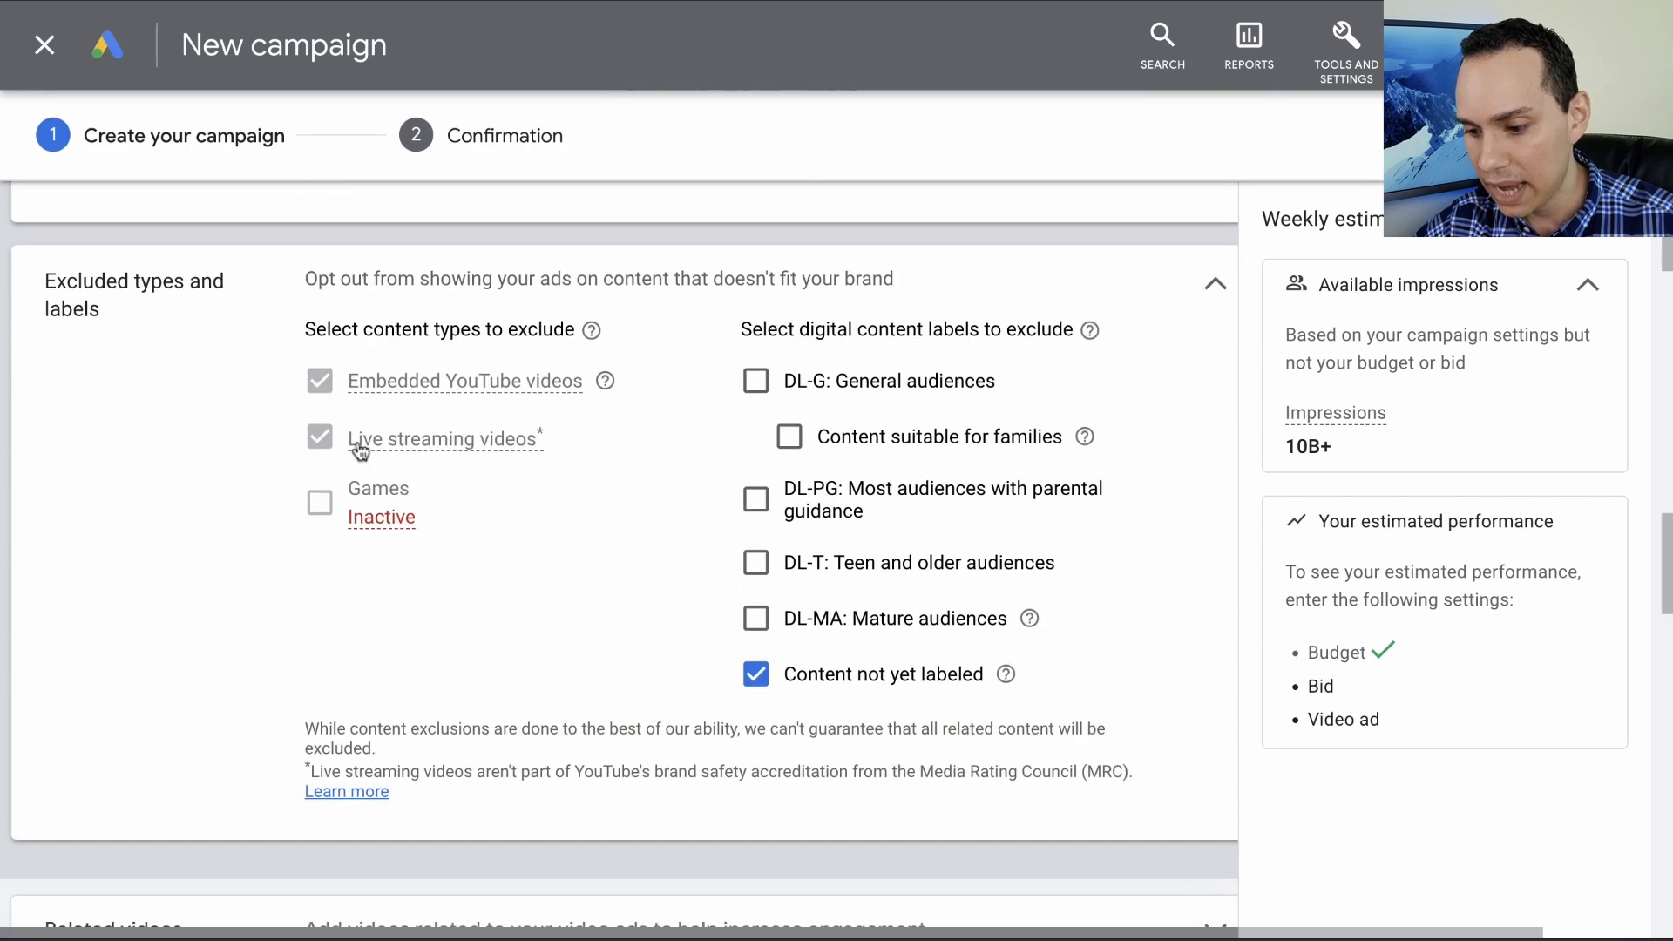
pyautogui.click(756, 673)
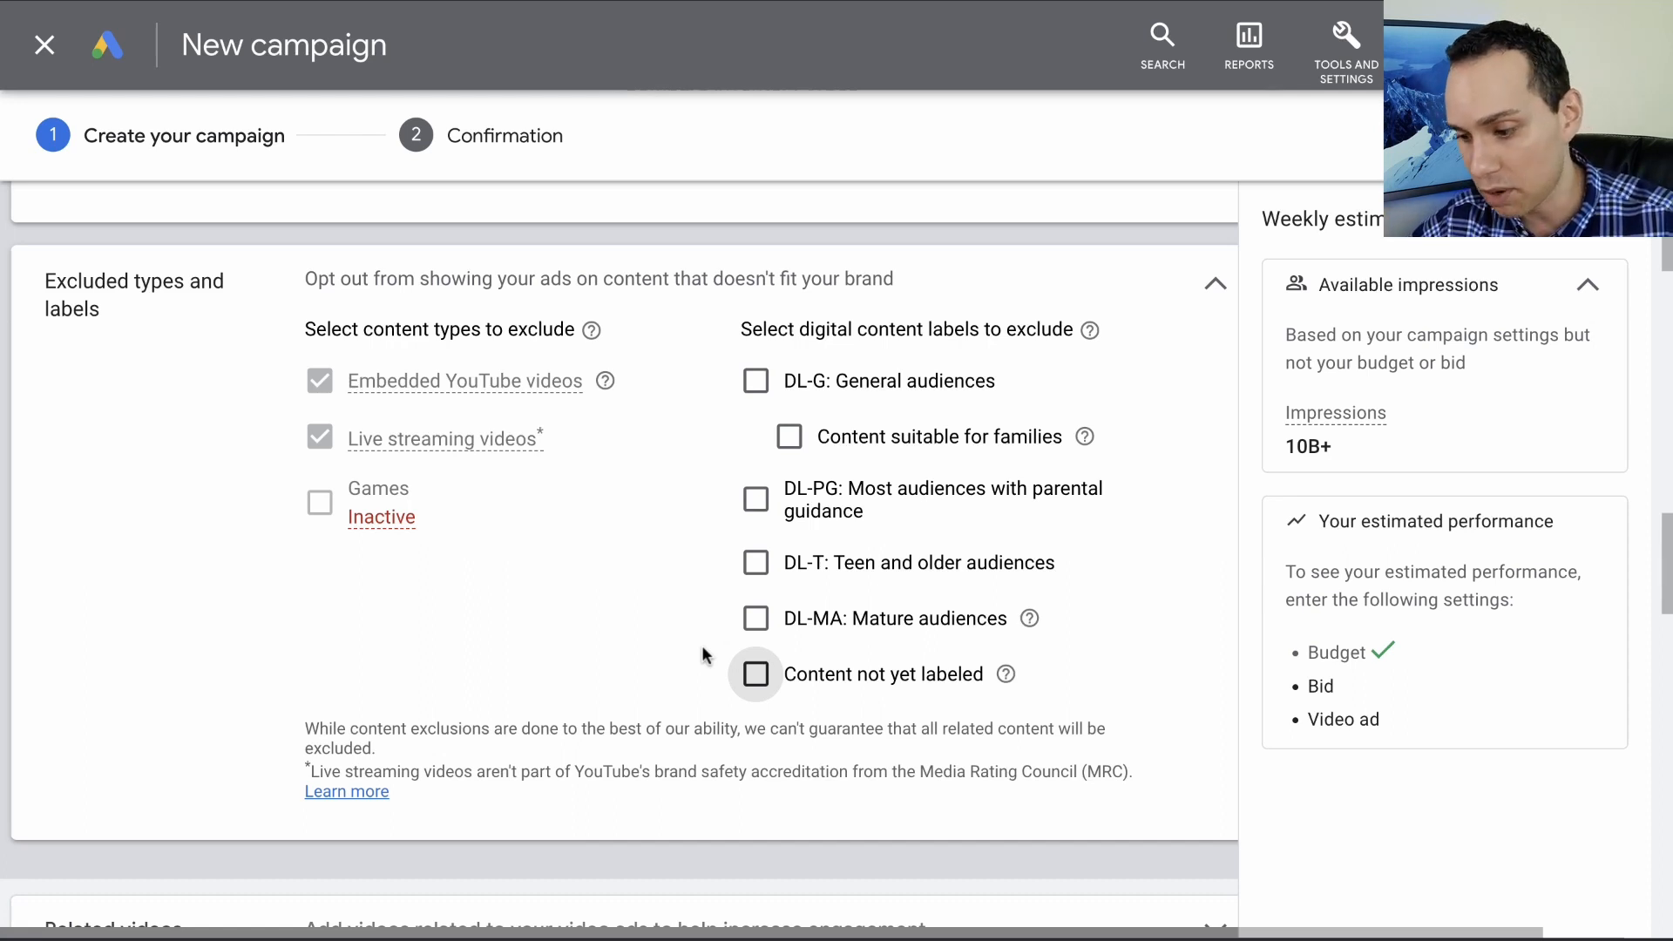
# - Open the related videos settings and review the option for adding videos related to the ads
pyautogui.scroll(-4, 702, 645)
pyautogui.click(692, 622)
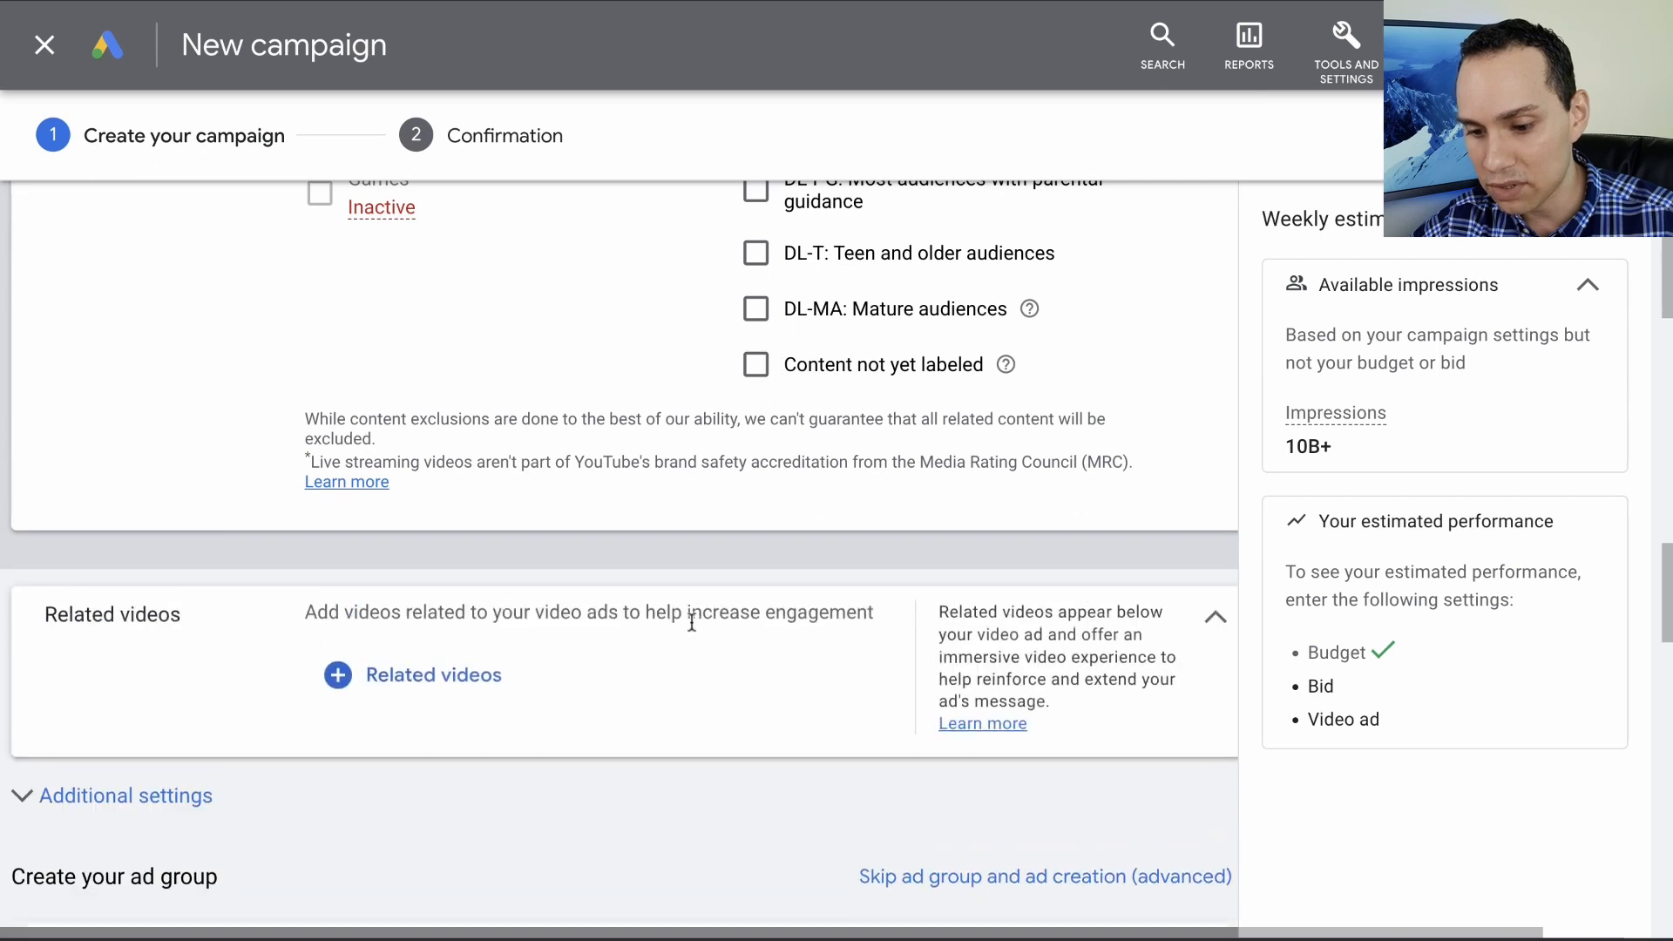
pyautogui.scroll(-4, 571, 652)
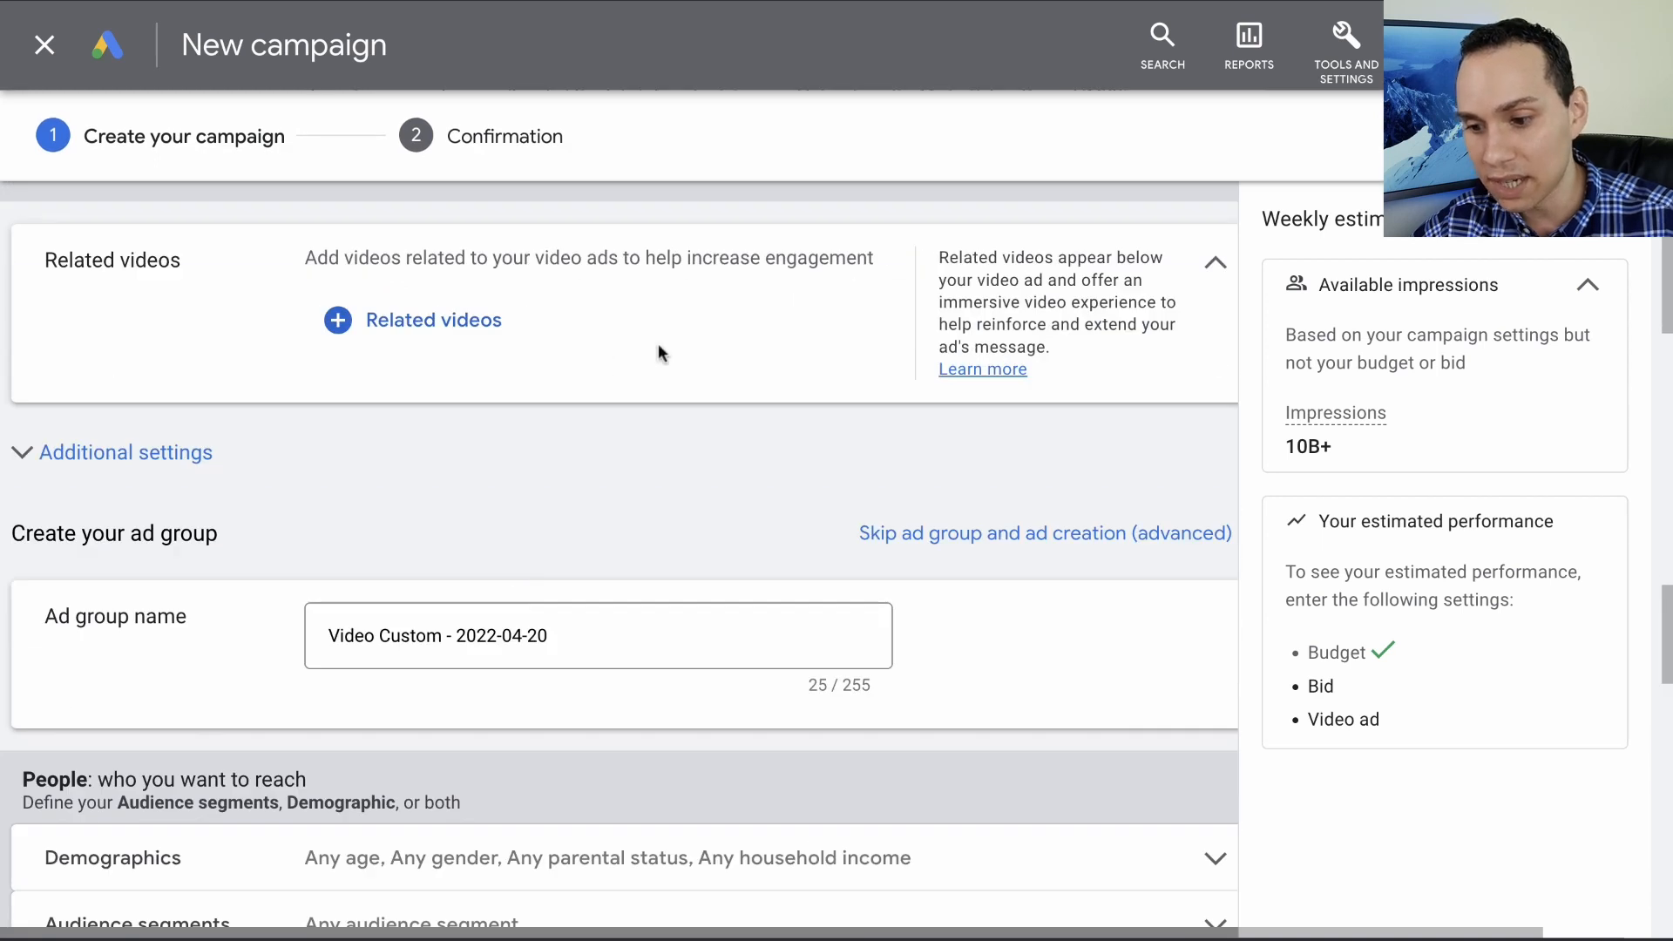
pyautogui.scroll(1, 658, 346)
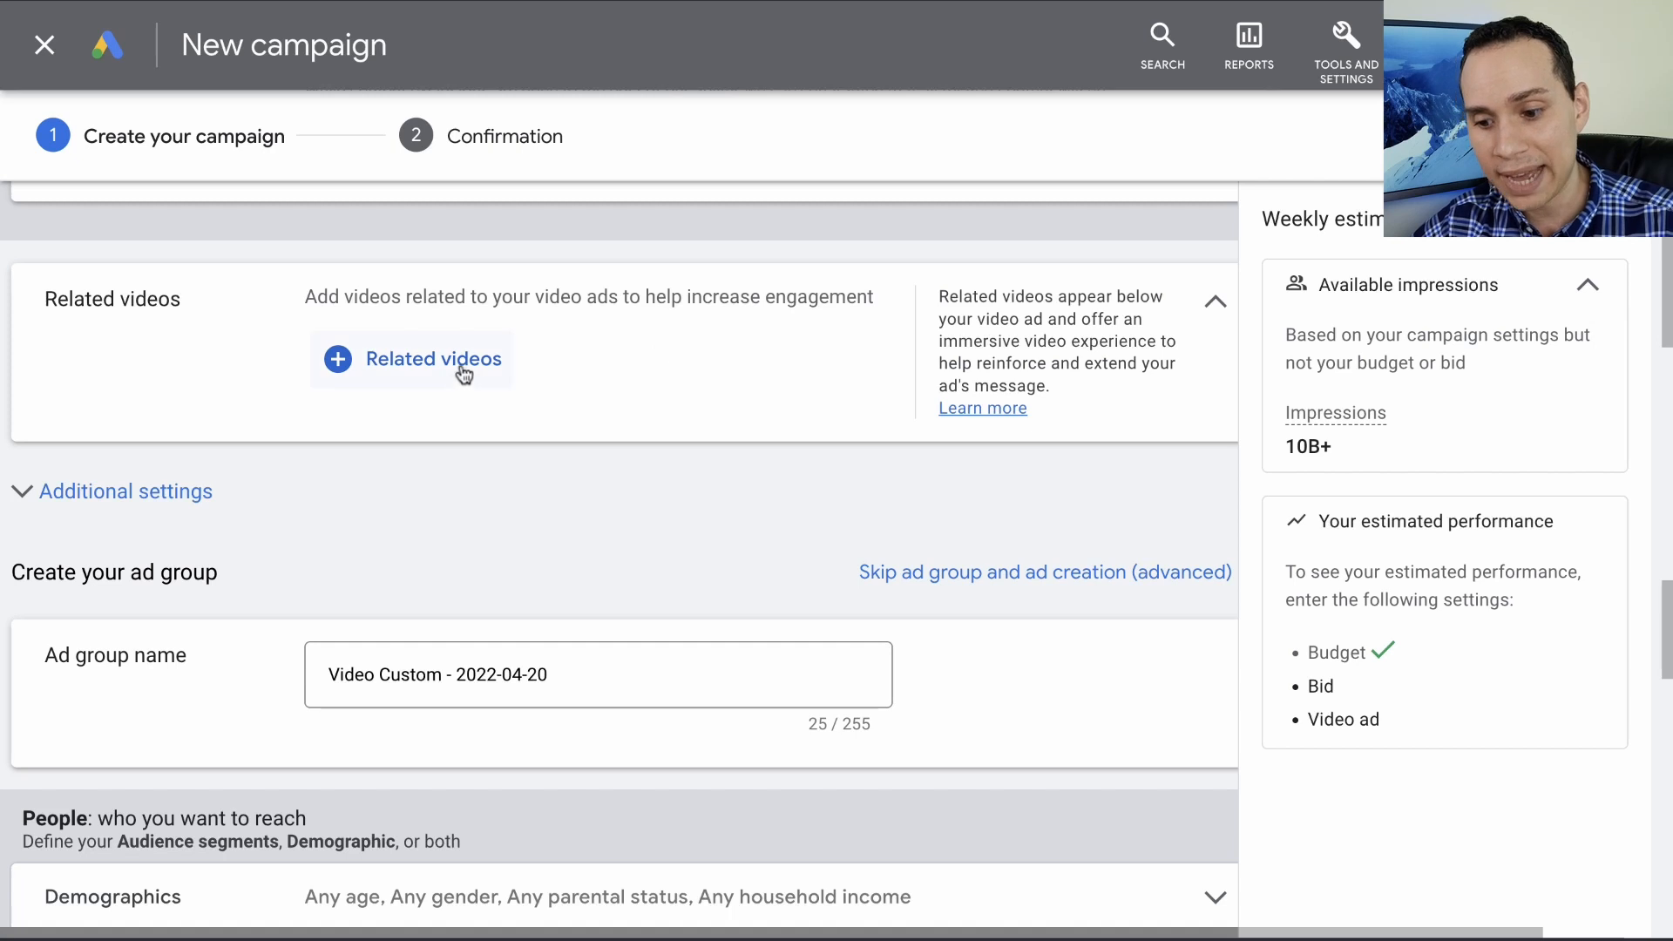
# - In the additional settings, set specific device targeting to computers, mobile phones and tablets, leaving out TV screens
pyautogui.click(180, 507)
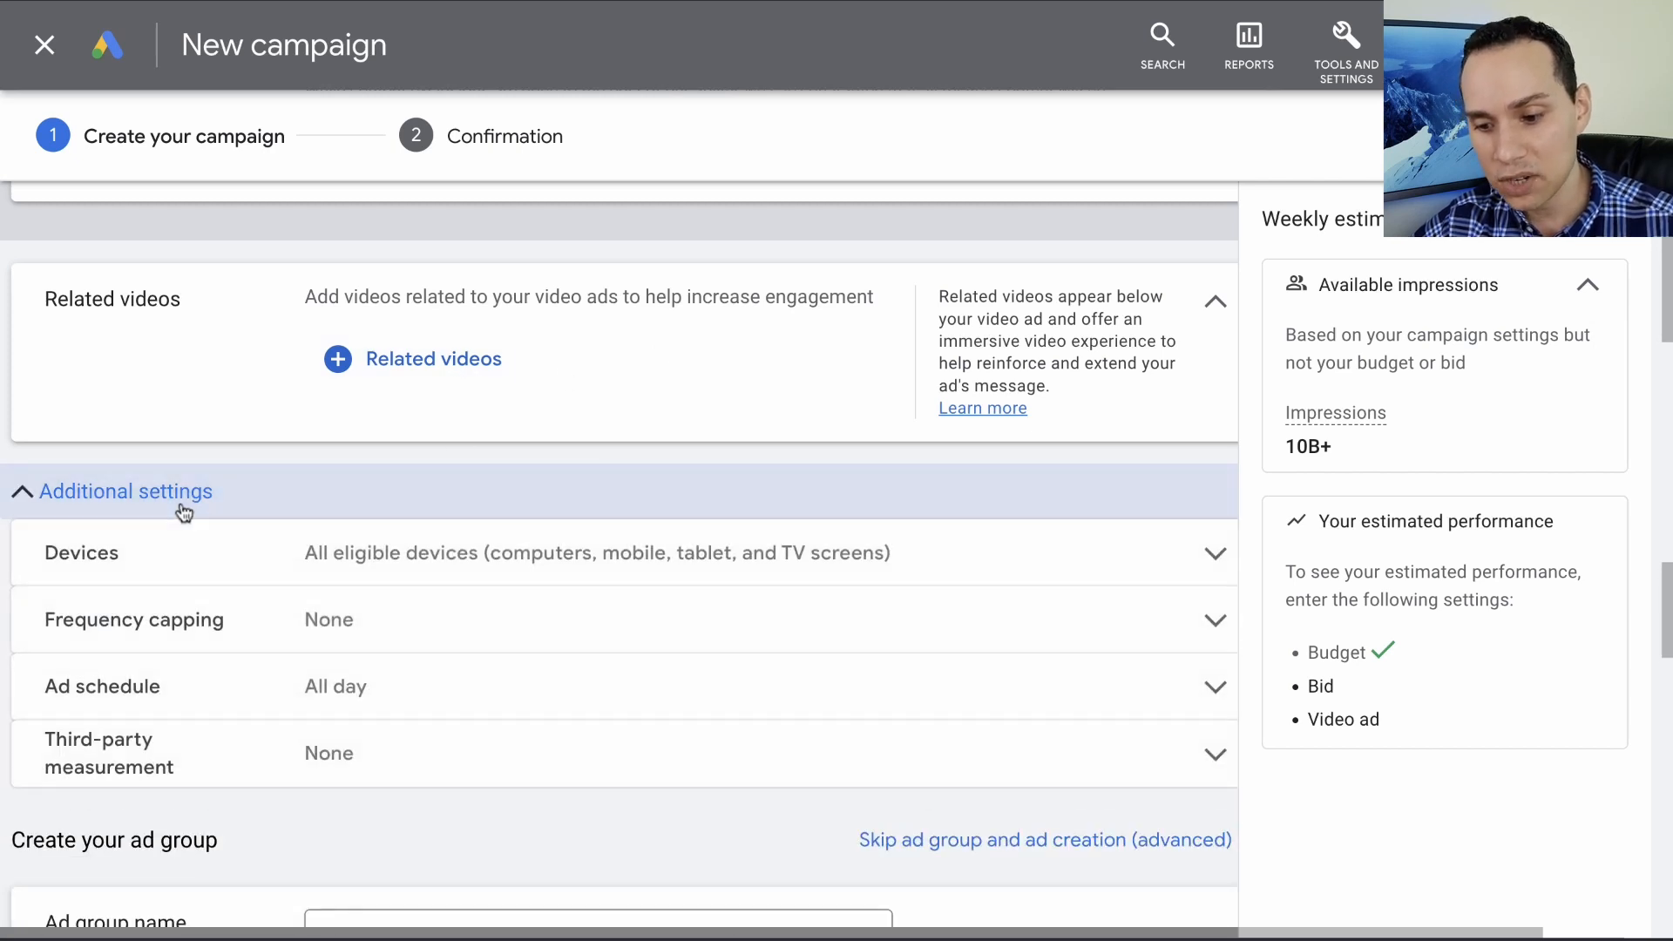
pyautogui.scroll(-2, 183, 513)
pyautogui.click(290, 403)
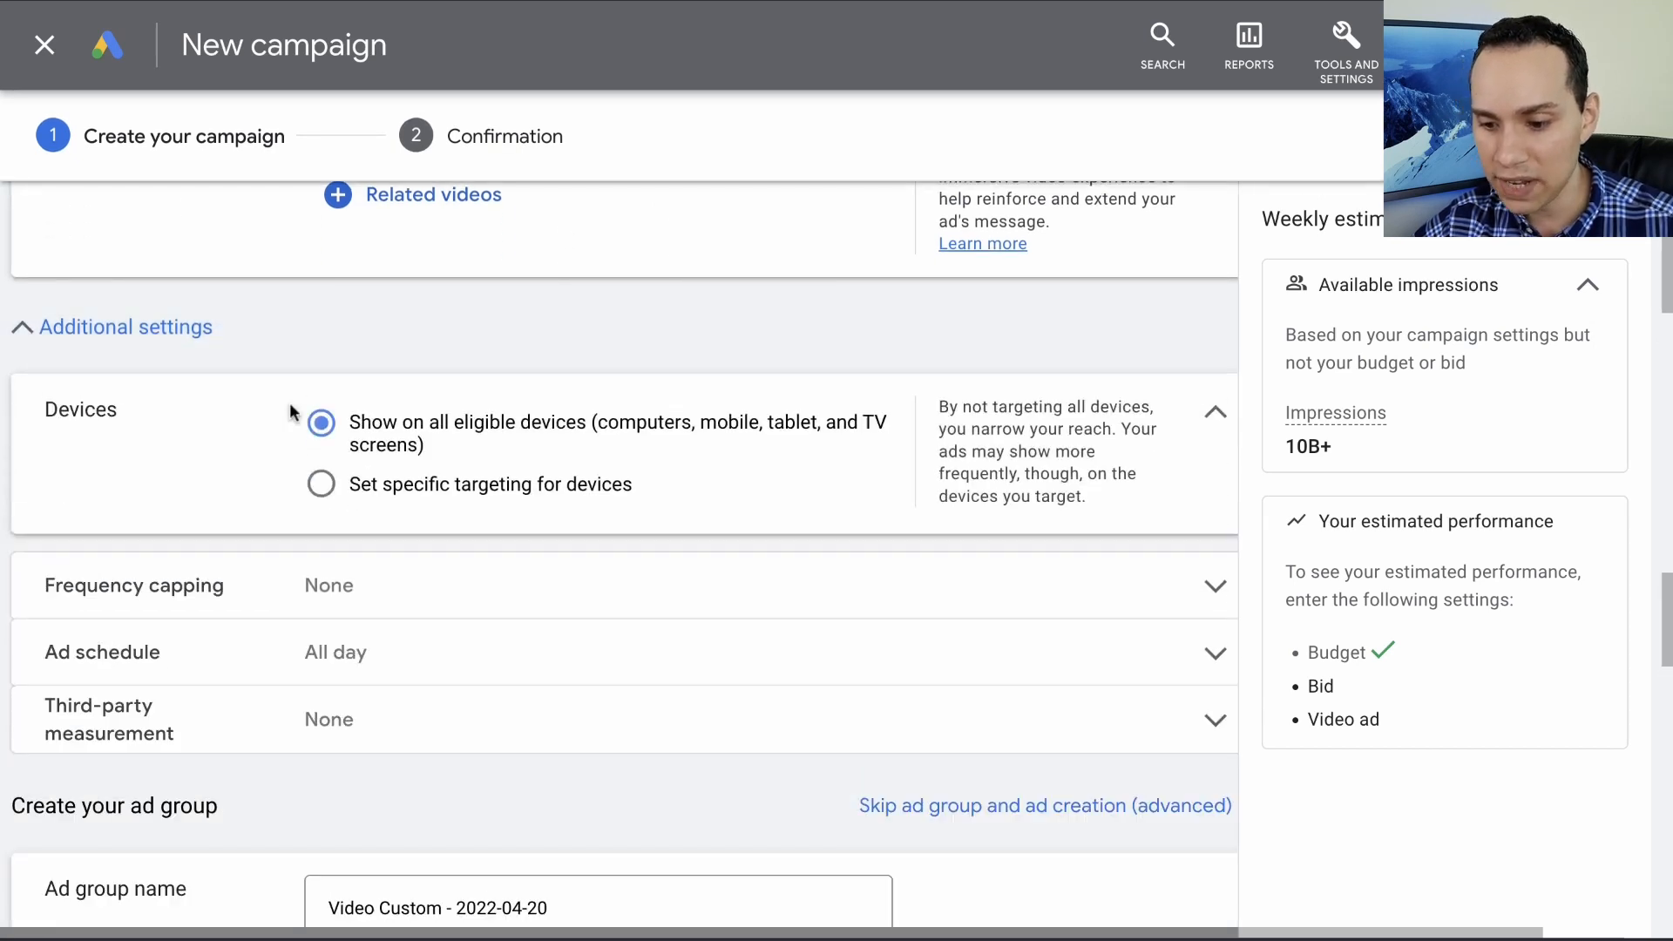
pyautogui.click(459, 489)
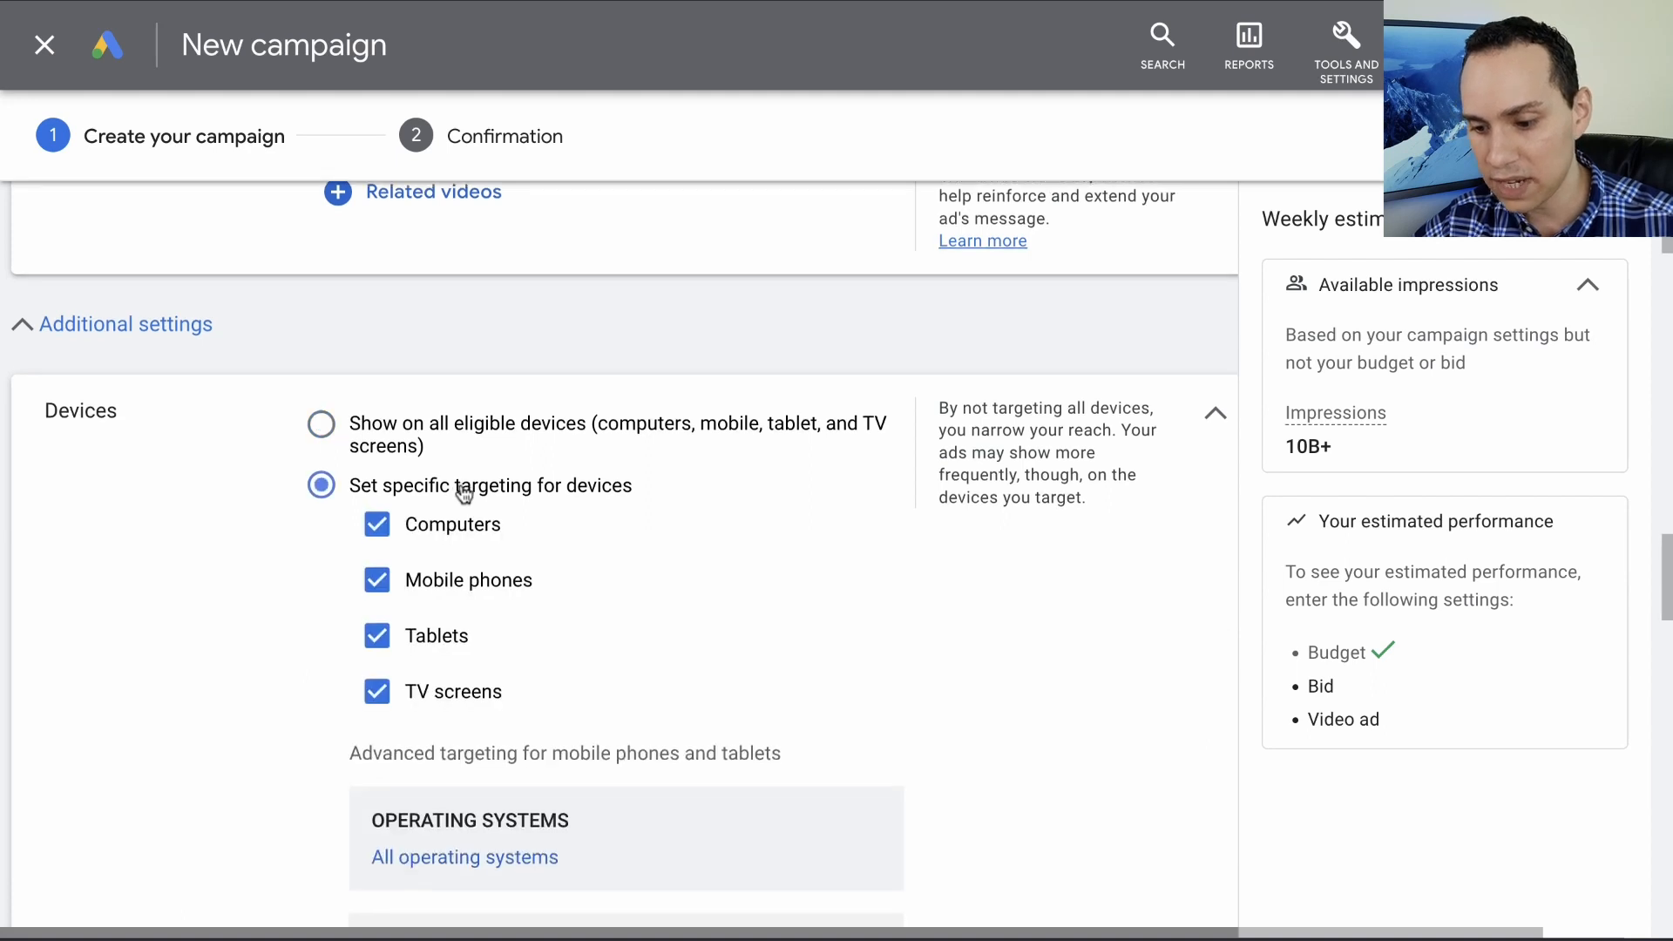
pyautogui.scroll(-2, 459, 492)
pyautogui.click(452, 524)
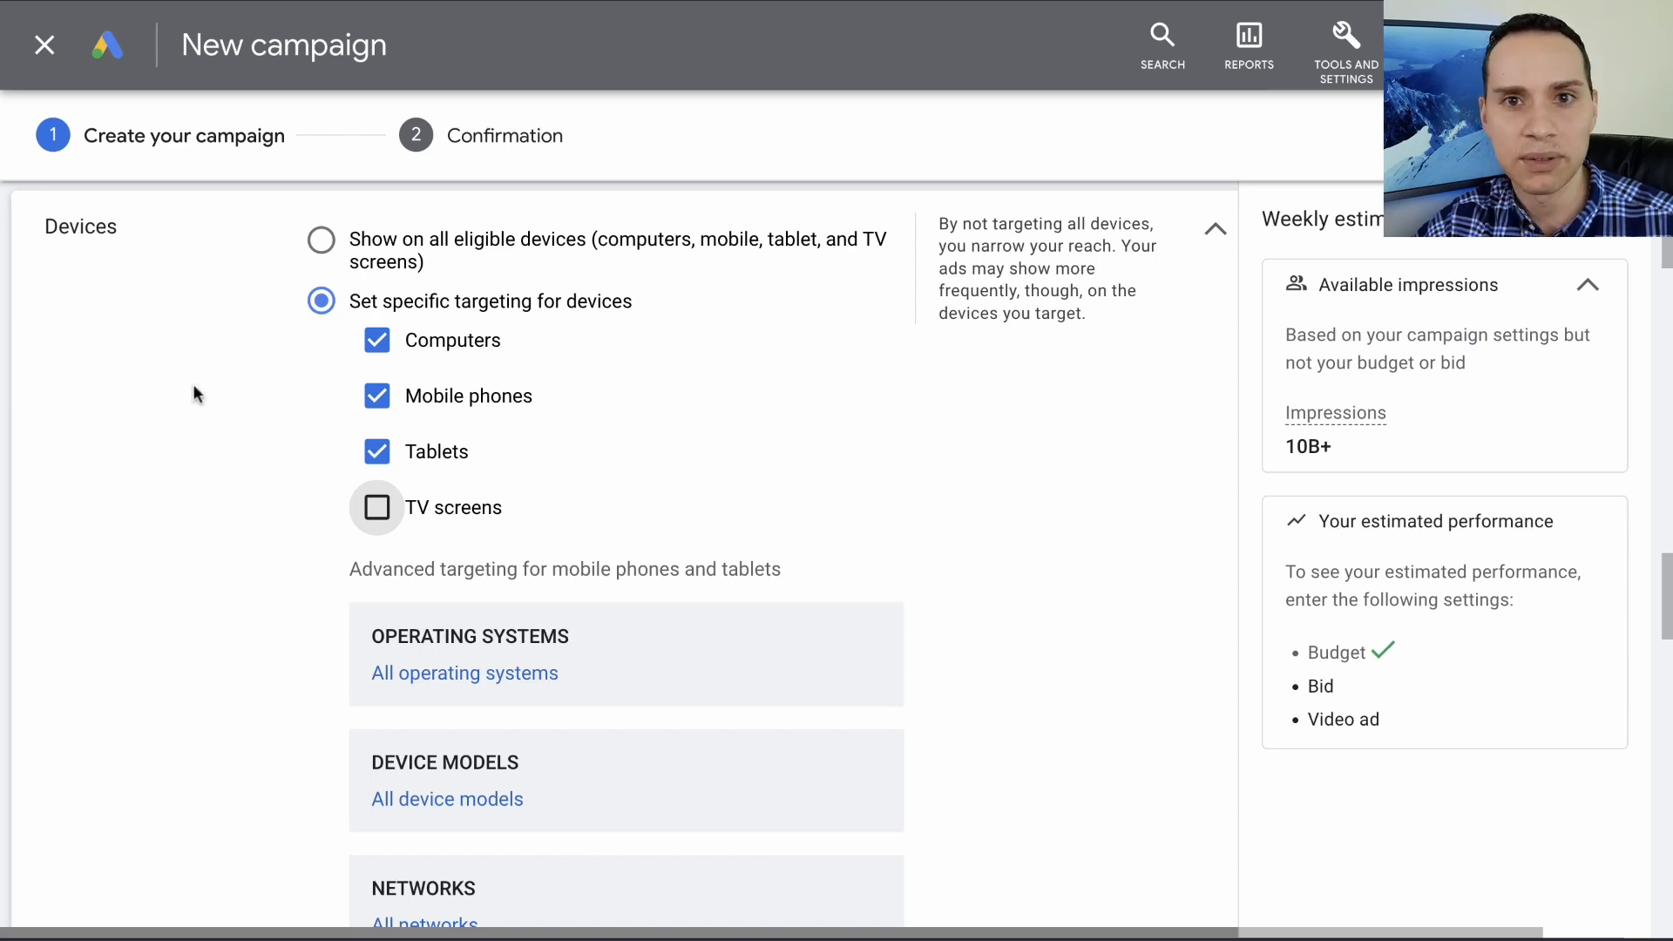
pyautogui.scroll(-2, 745, 425)
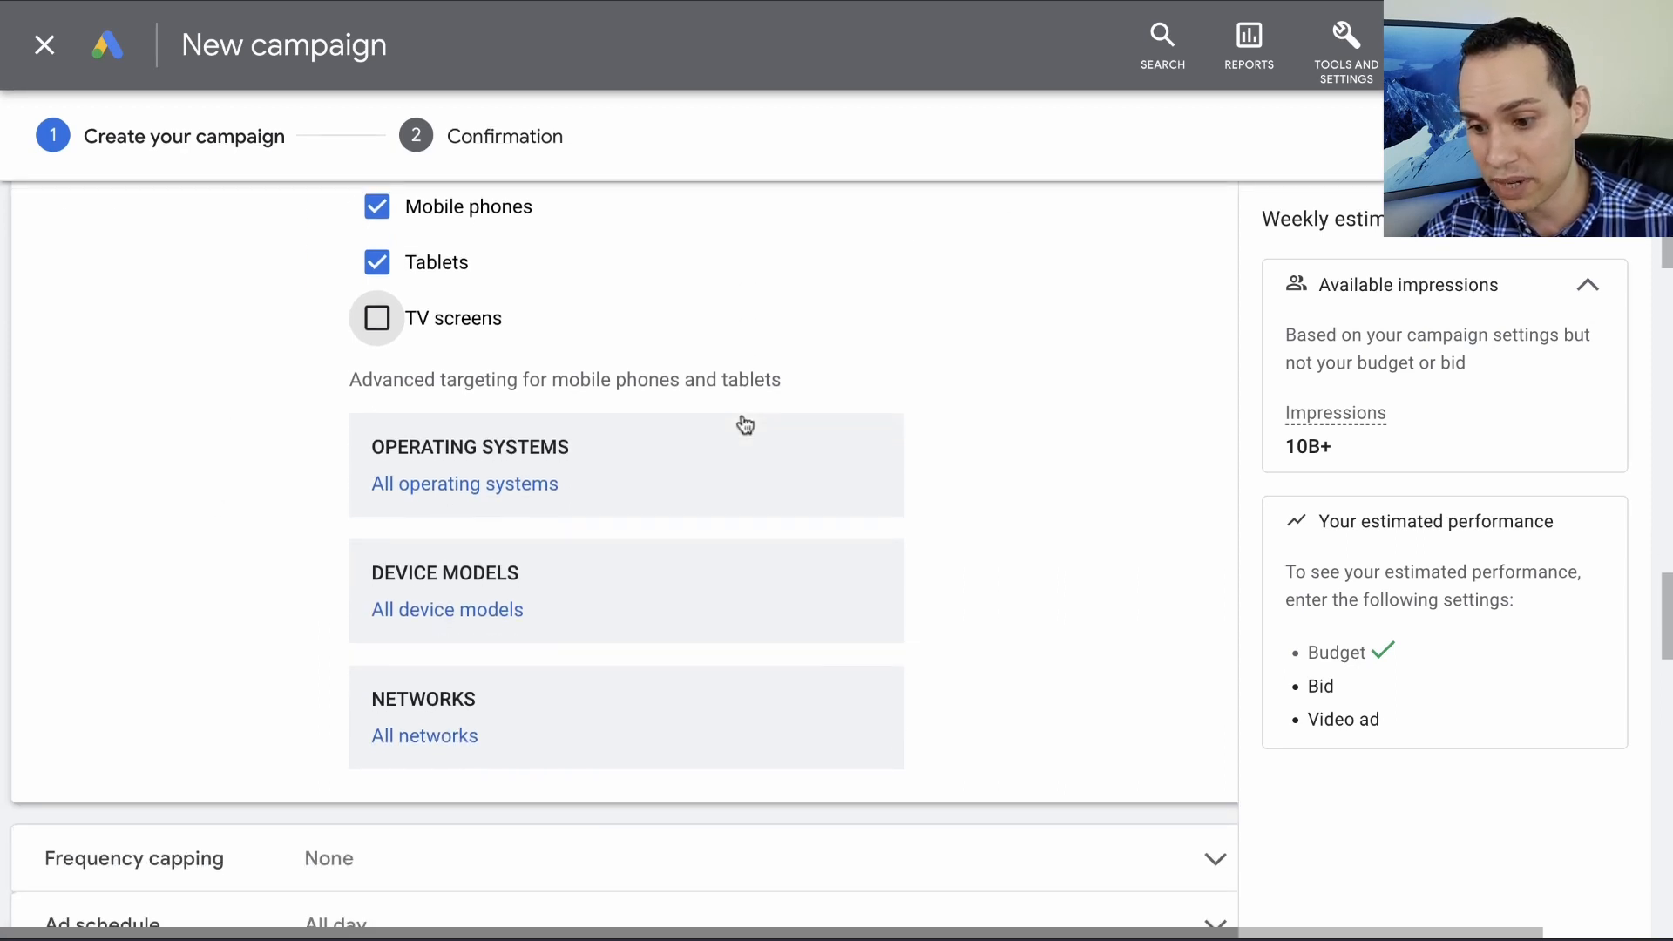
pyautogui.scroll(1, 745, 424)
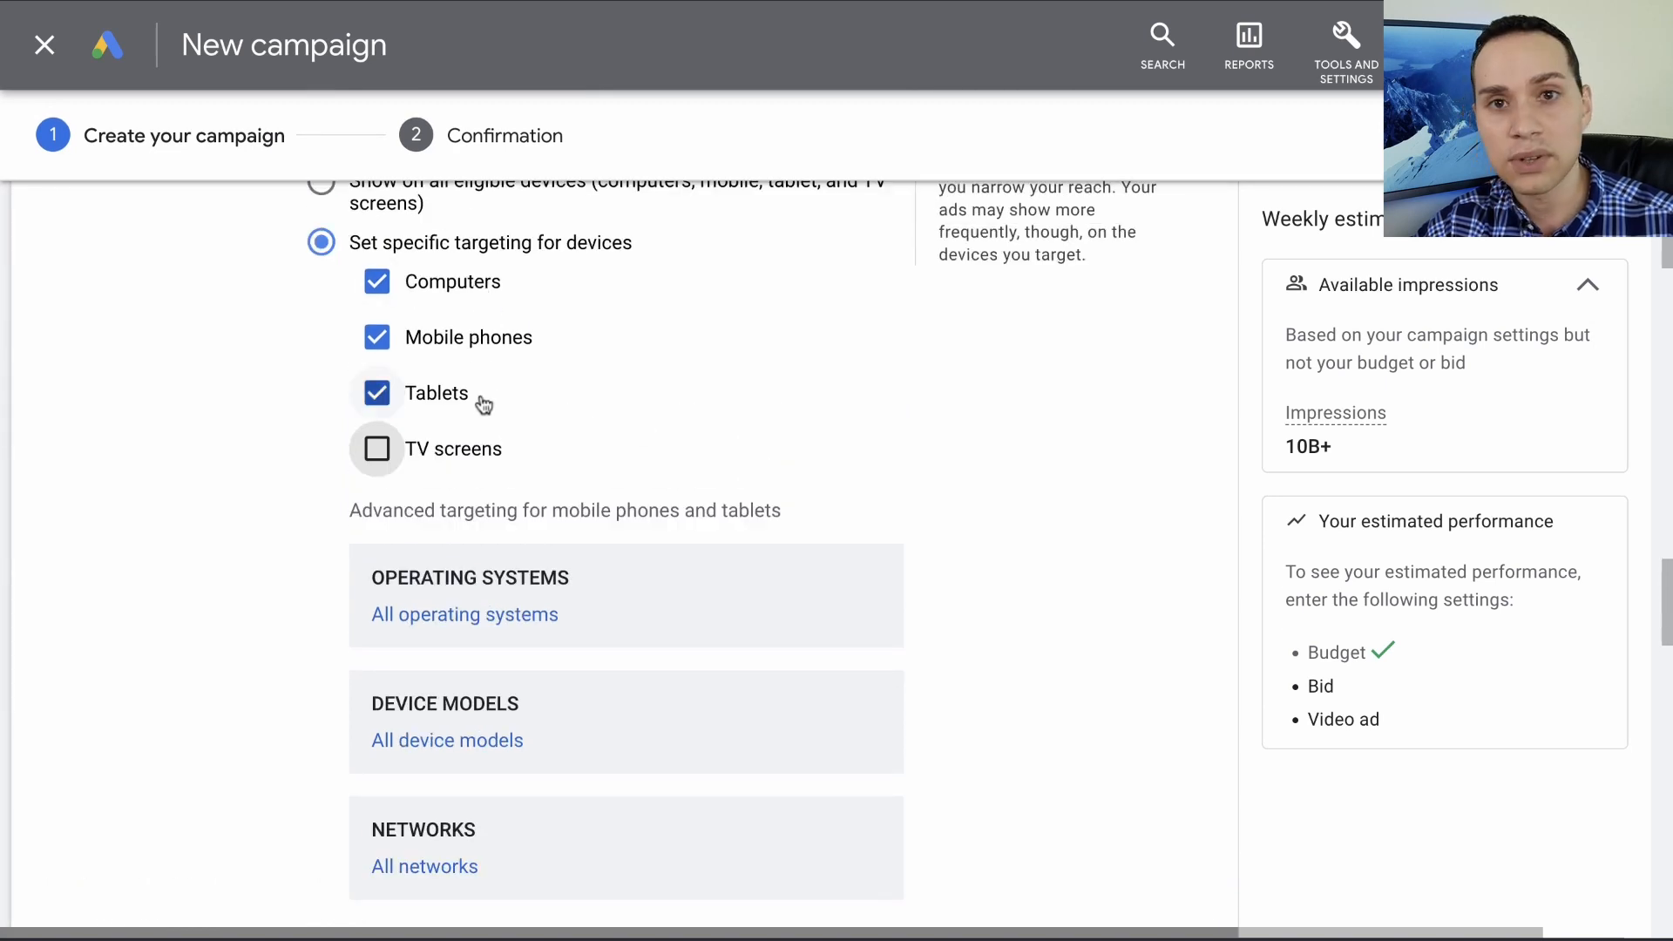
# - Skip the ad group and ad creation and create the campaign with its current settings
pyautogui.scroll(-7, 482, 406)
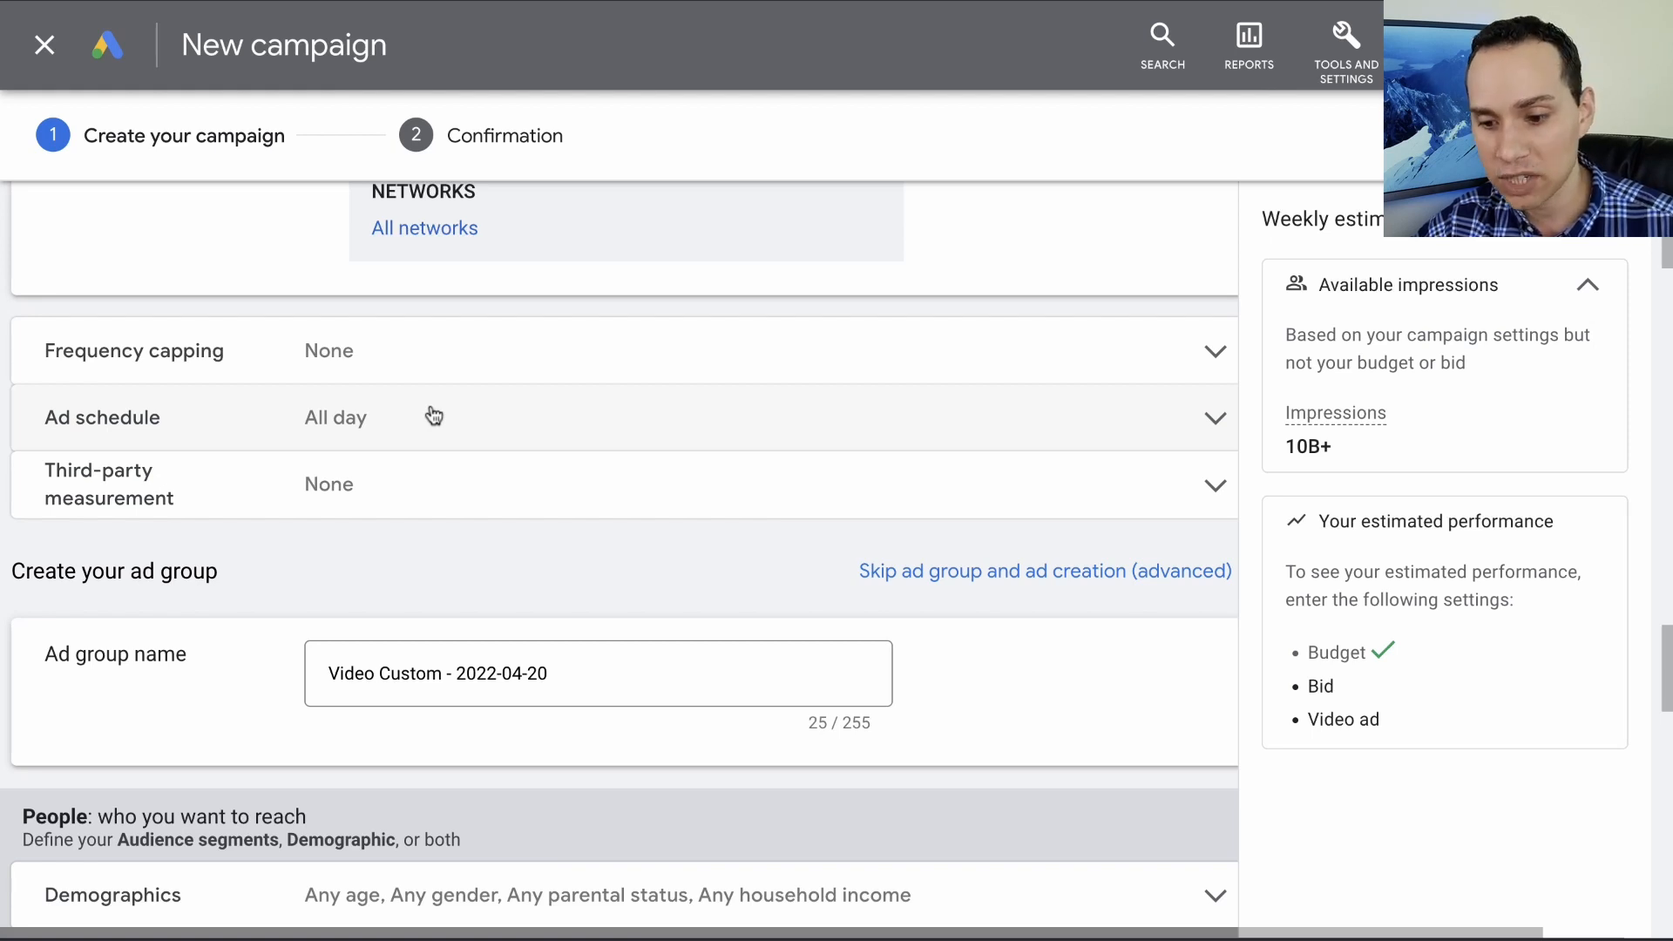
pyautogui.scroll(-3, 433, 415)
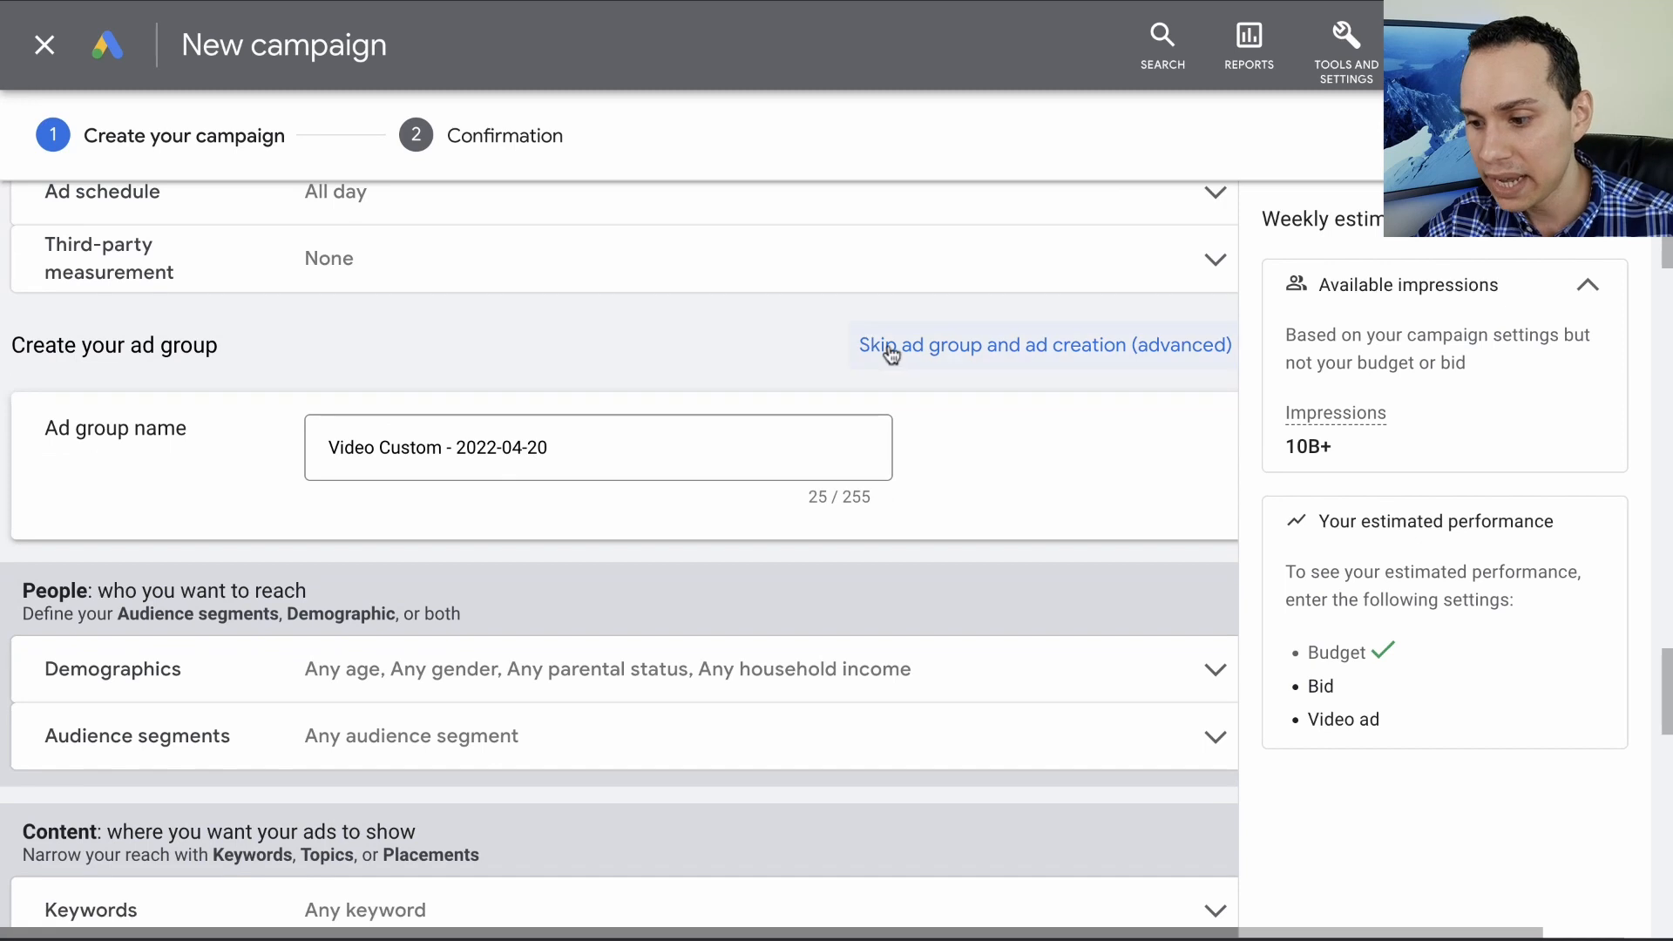
pyautogui.click(1001, 347)
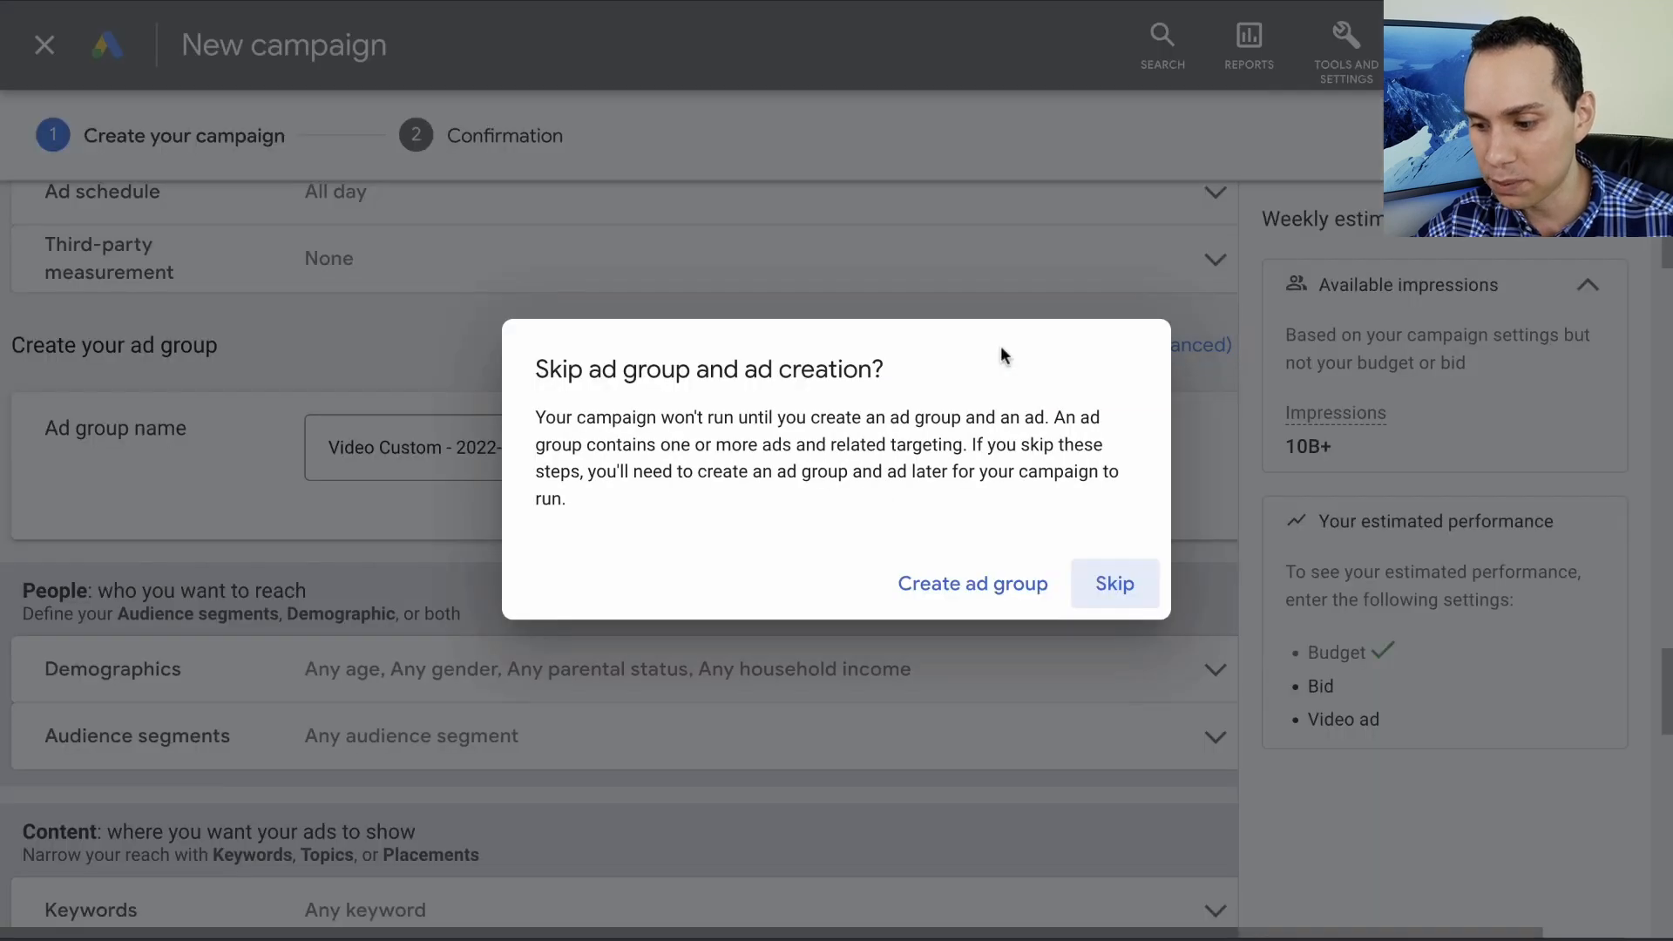
pyautogui.click(1114, 582)
pyautogui.click(30, 535)
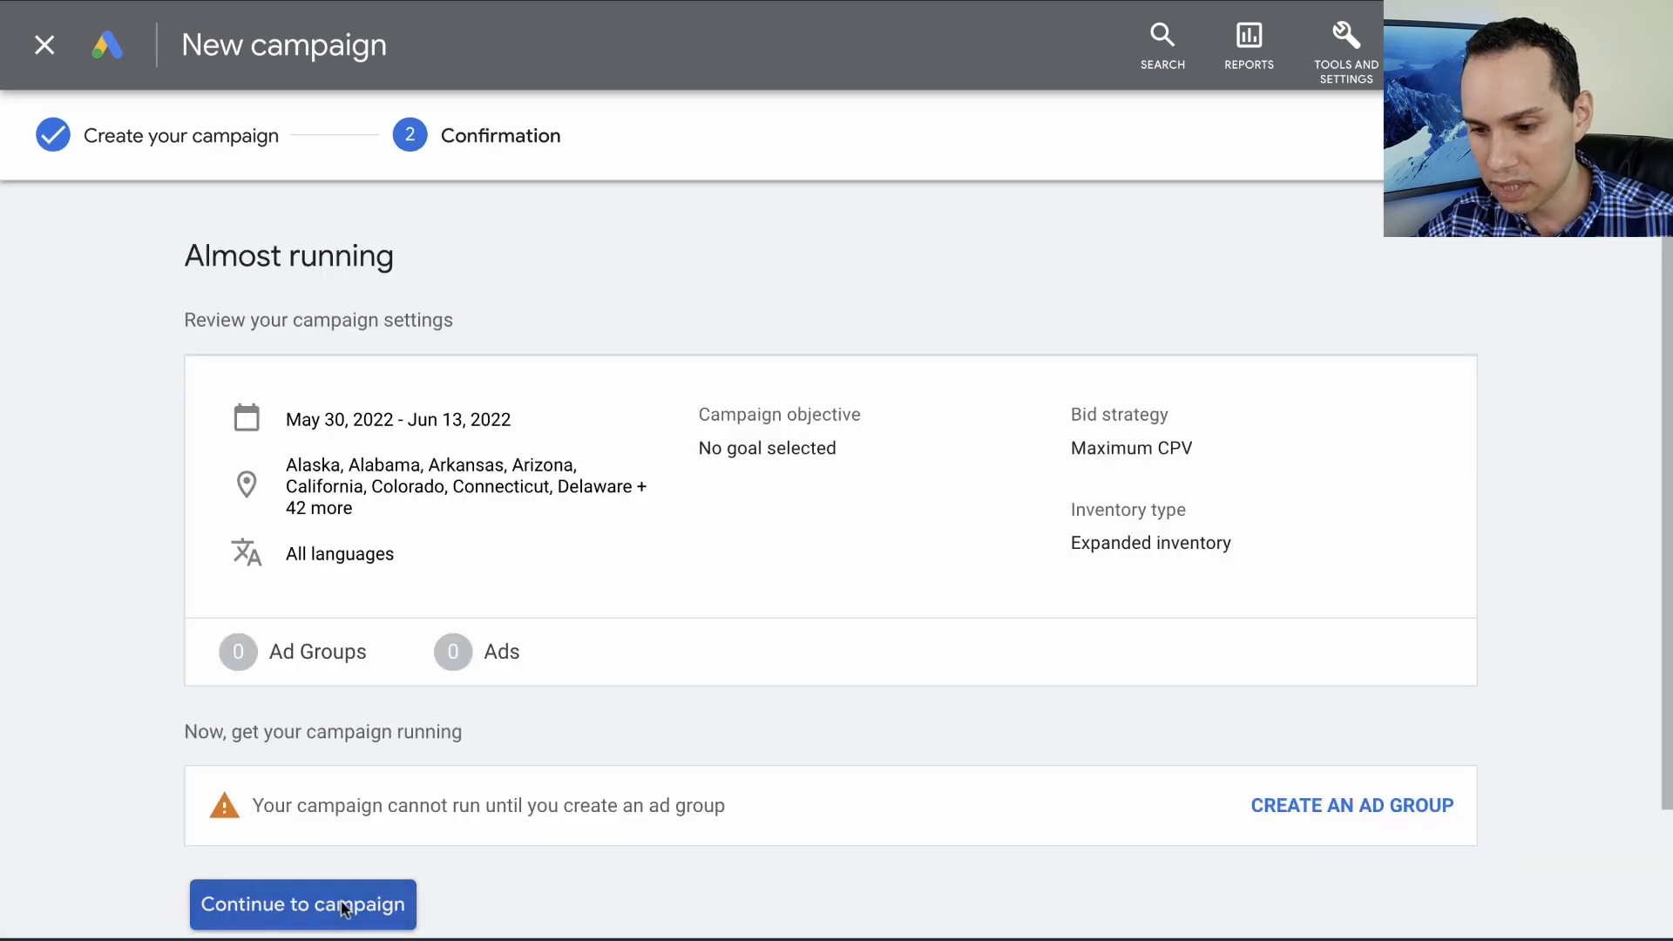
pyautogui.click(343, 908)
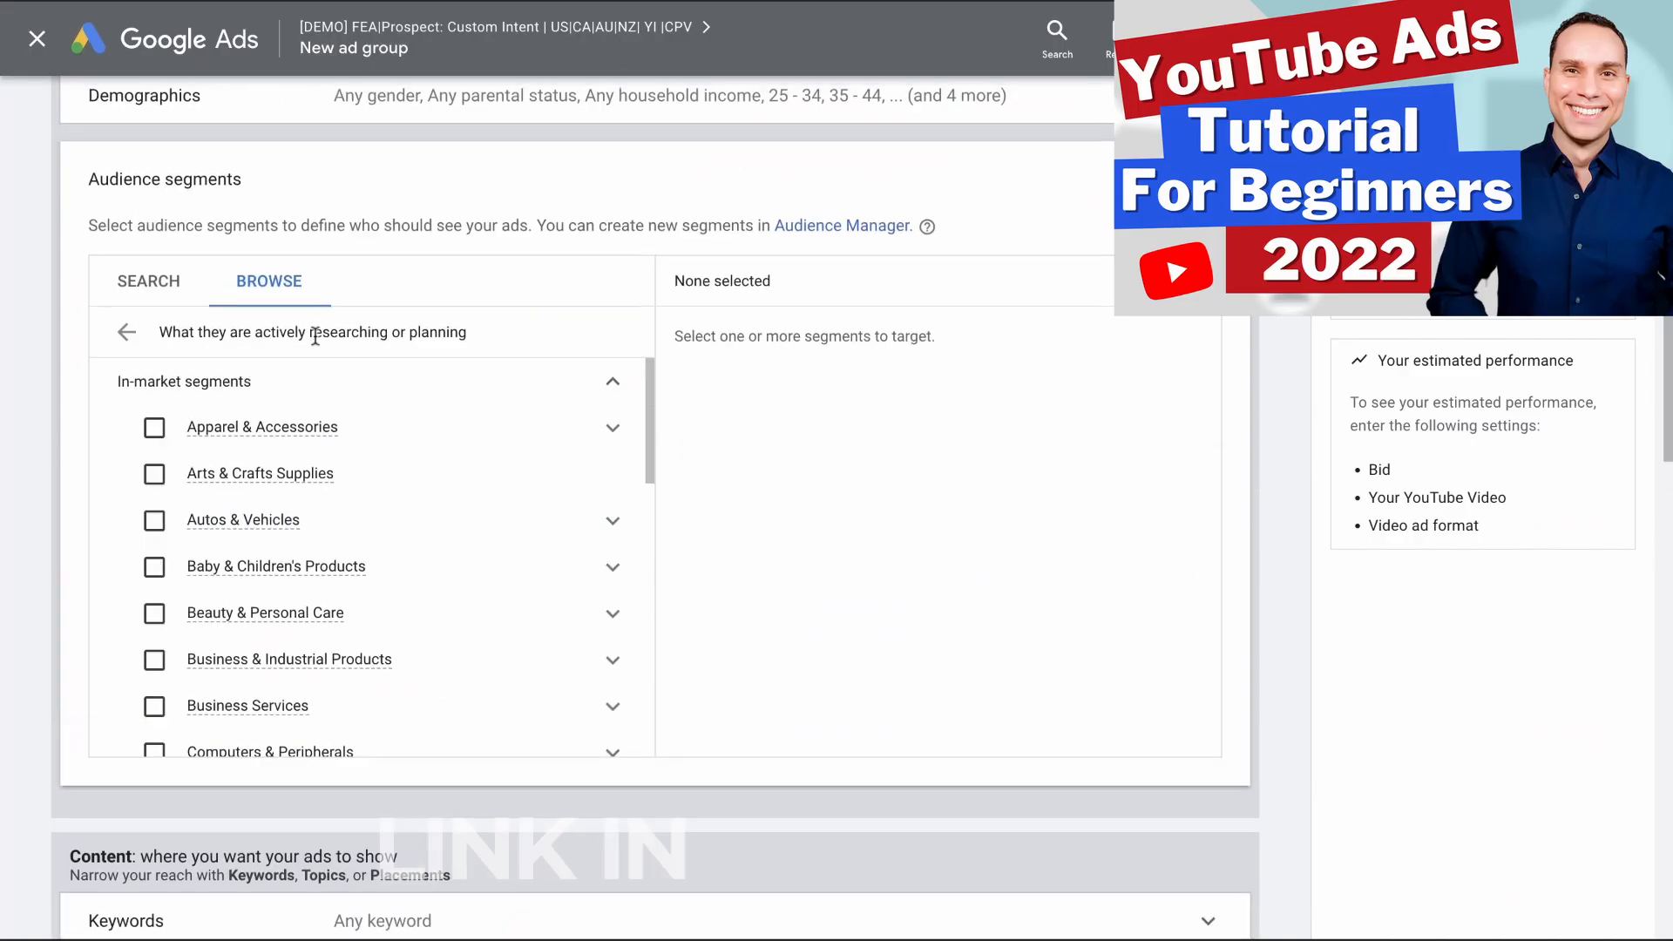
pyautogui.scroll(-3, 423, 441)
pyautogui.scroll(-3, 424, 442)
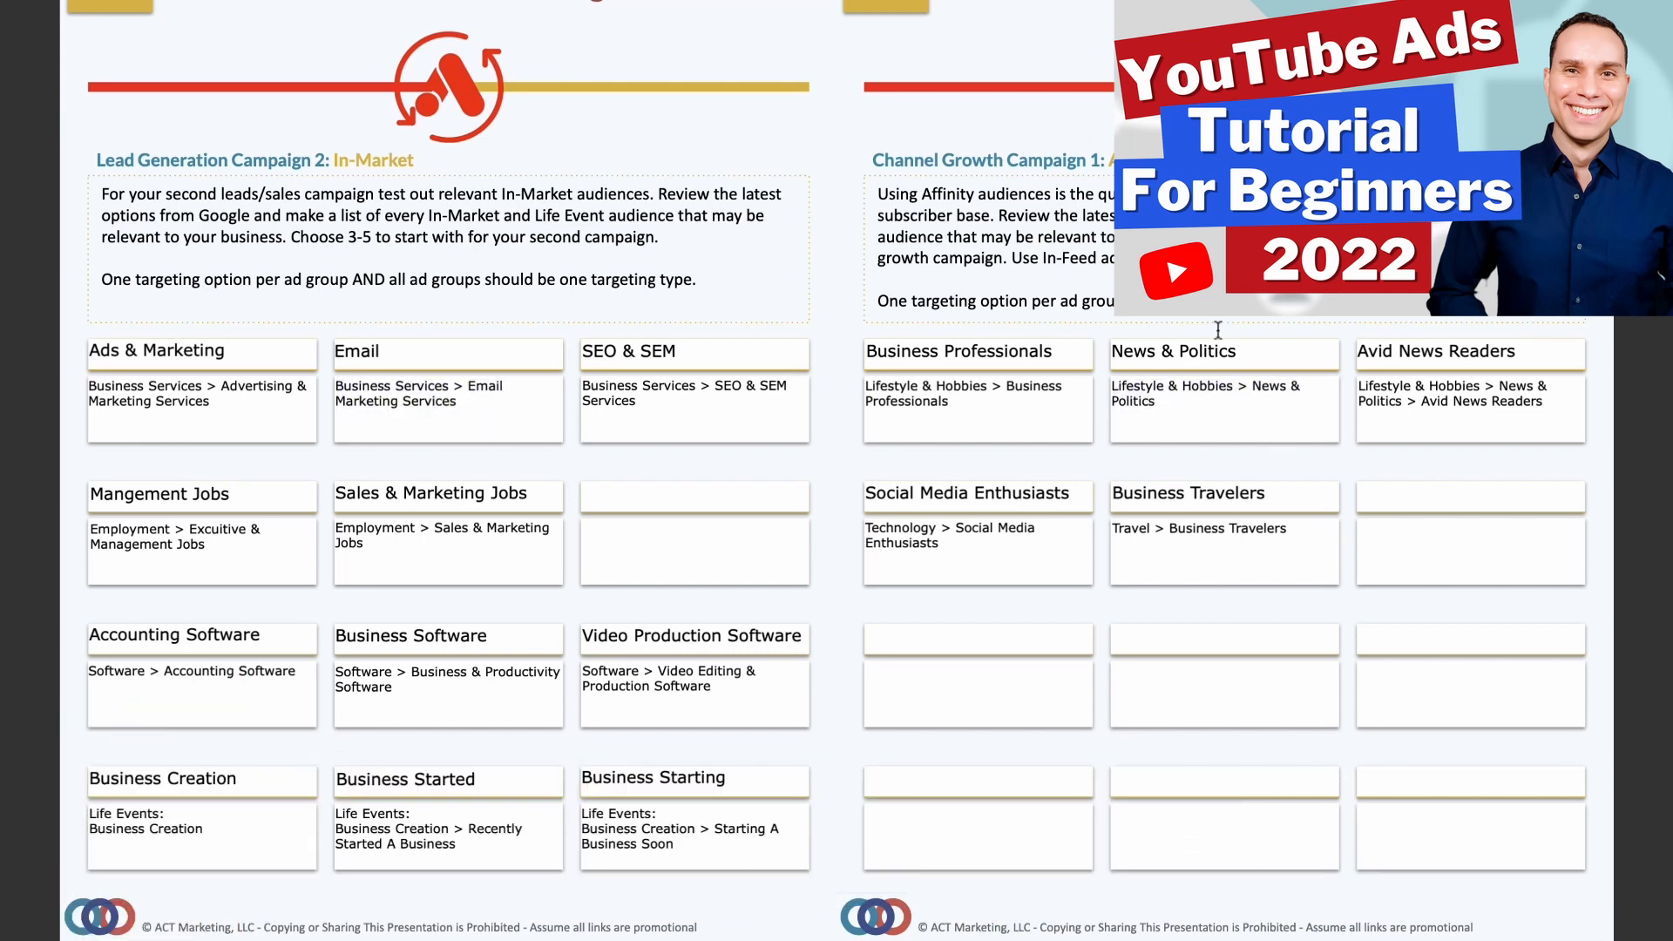
pyautogui.scroll(-3, 386, 442)
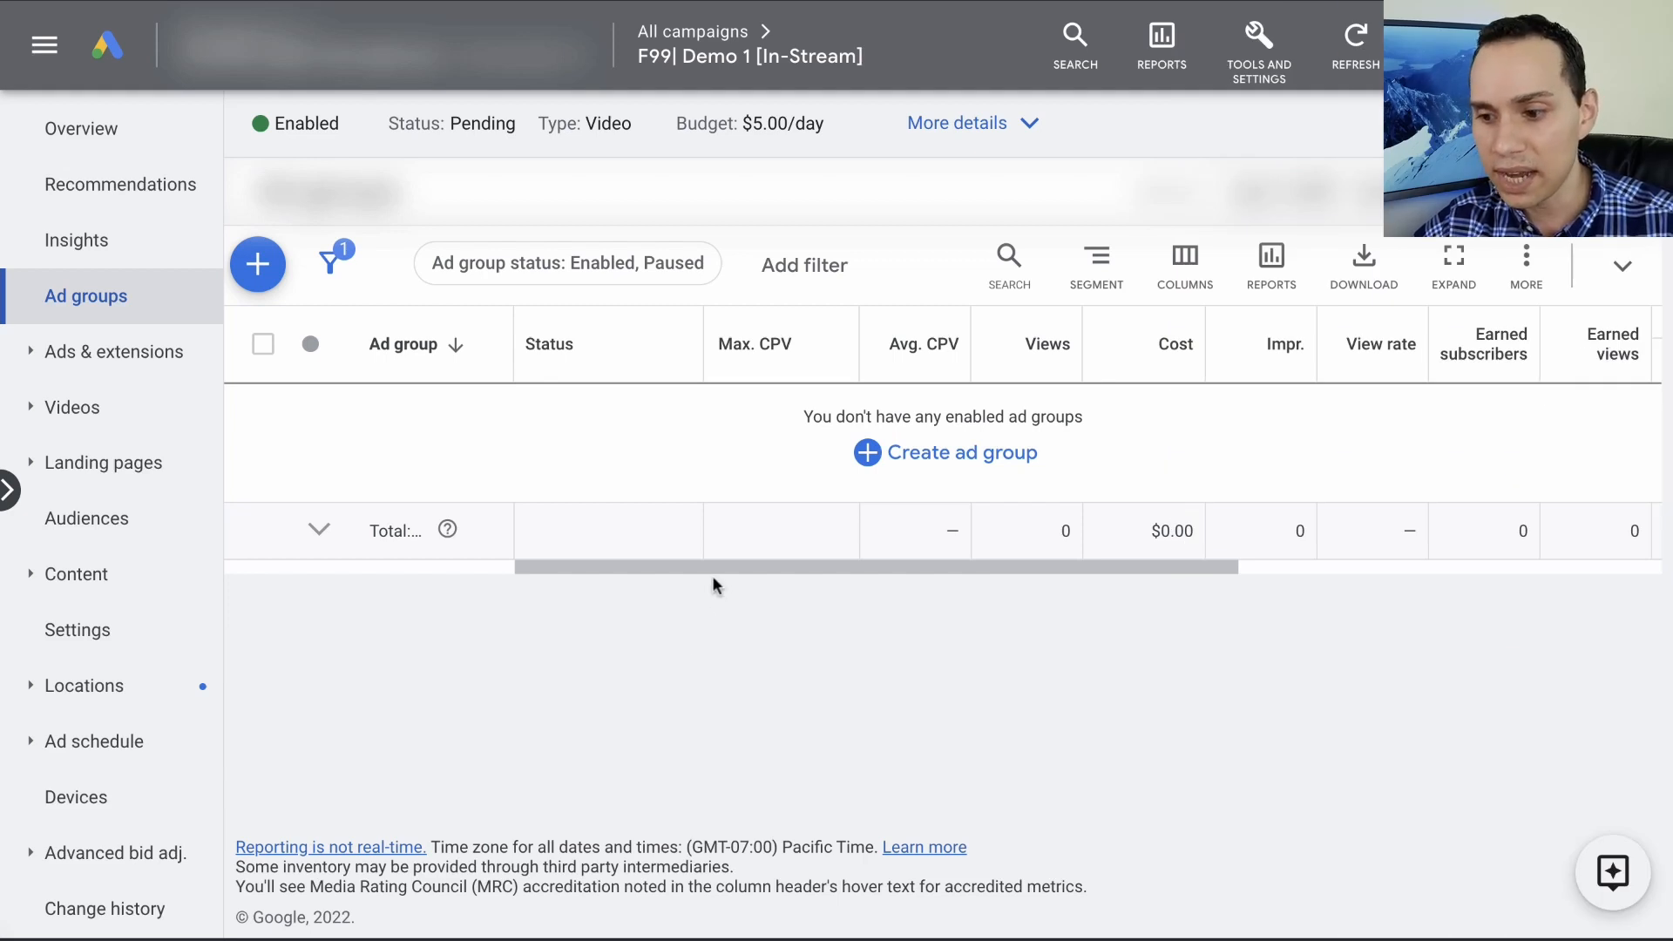
# - Start a new ad group in the Demo 1 in-stream campaign and clear its default name
pyautogui.click(251, 259)
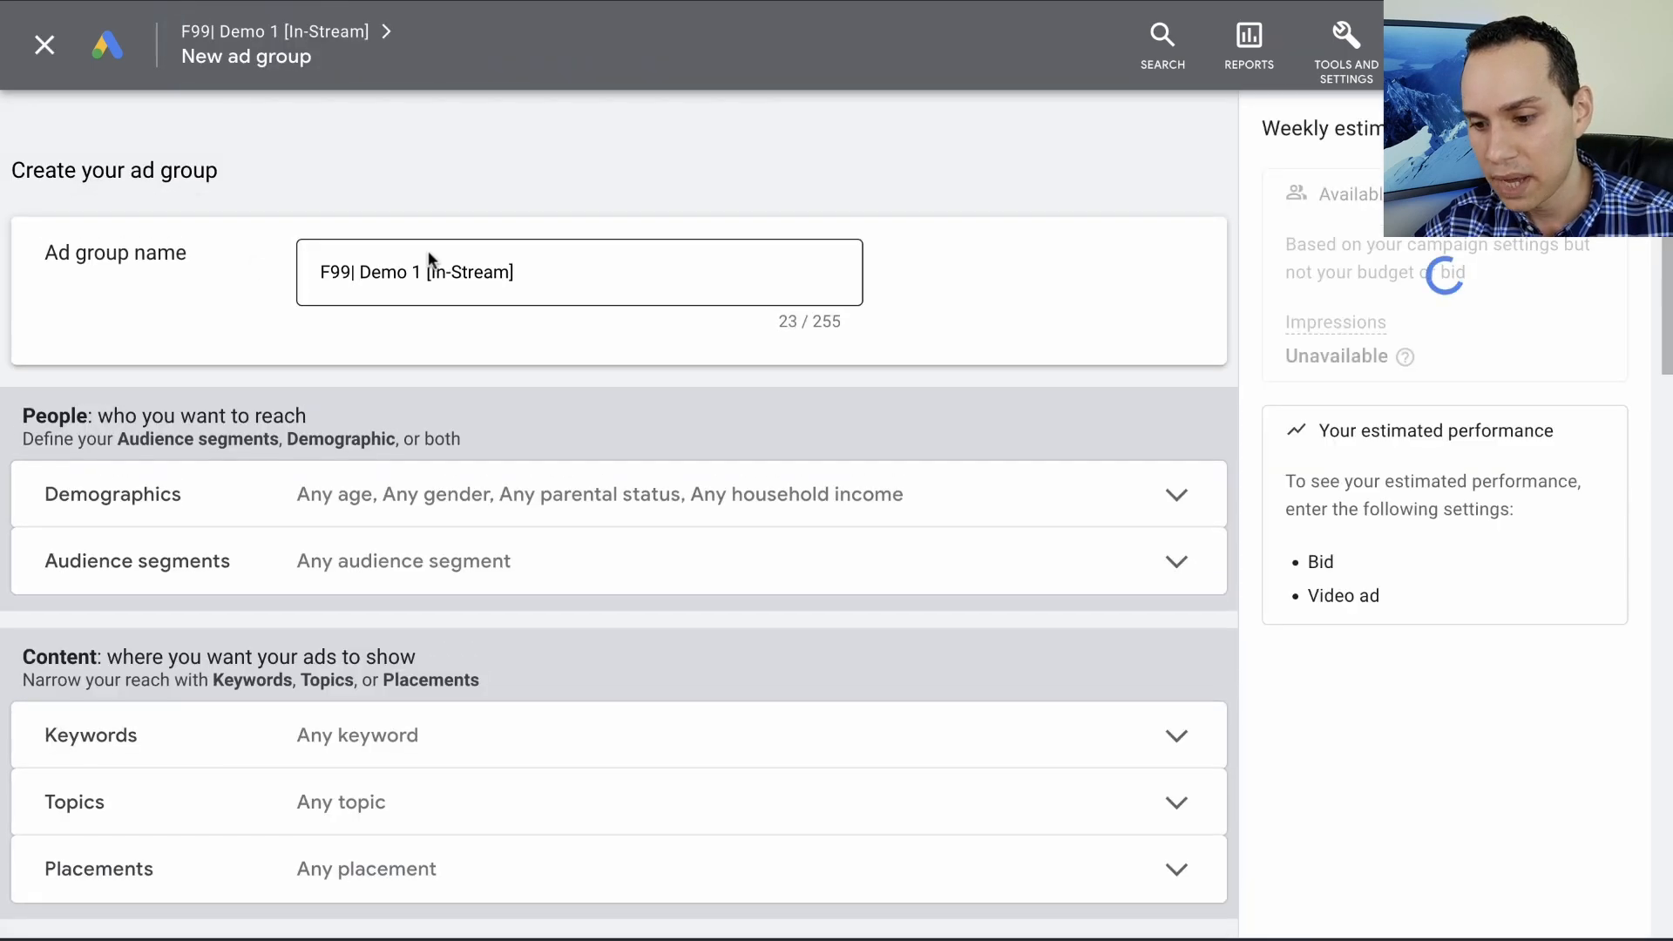
pyautogui.click(526, 265)
pyautogui.hotkey('ctrl', 'a')
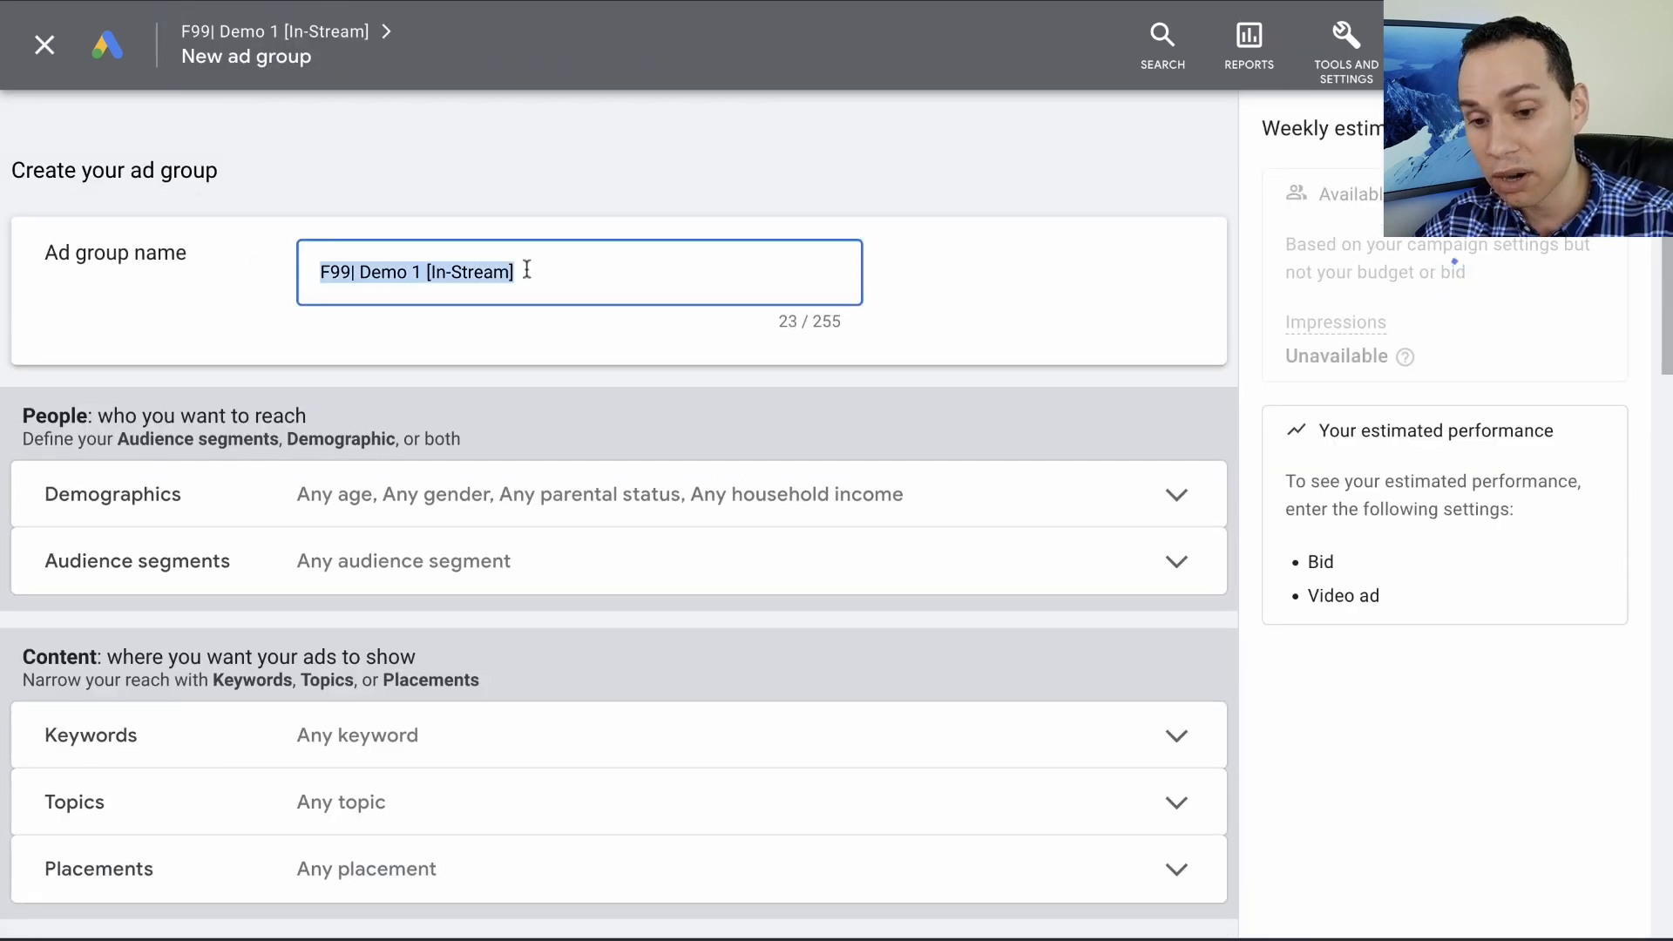
pyautogui.press('BackSpace')
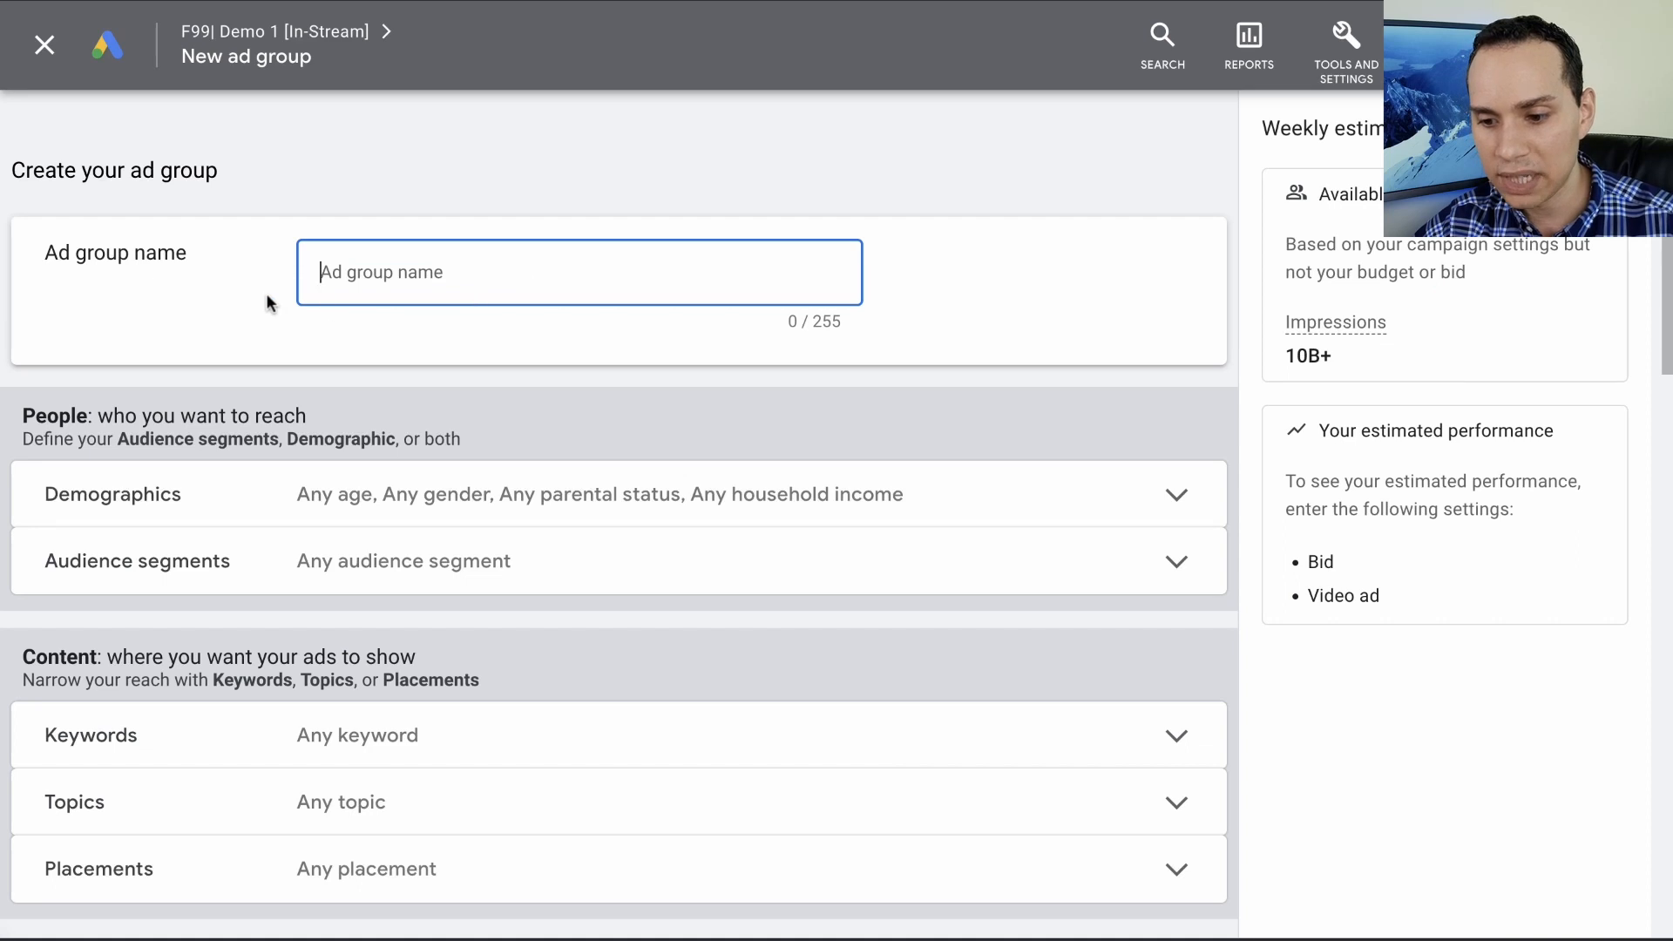
# - Review the ad group's demographic targeting options, keeping every gender, age range, parental status and household income included
pyautogui.scroll(-3, 265, 293)
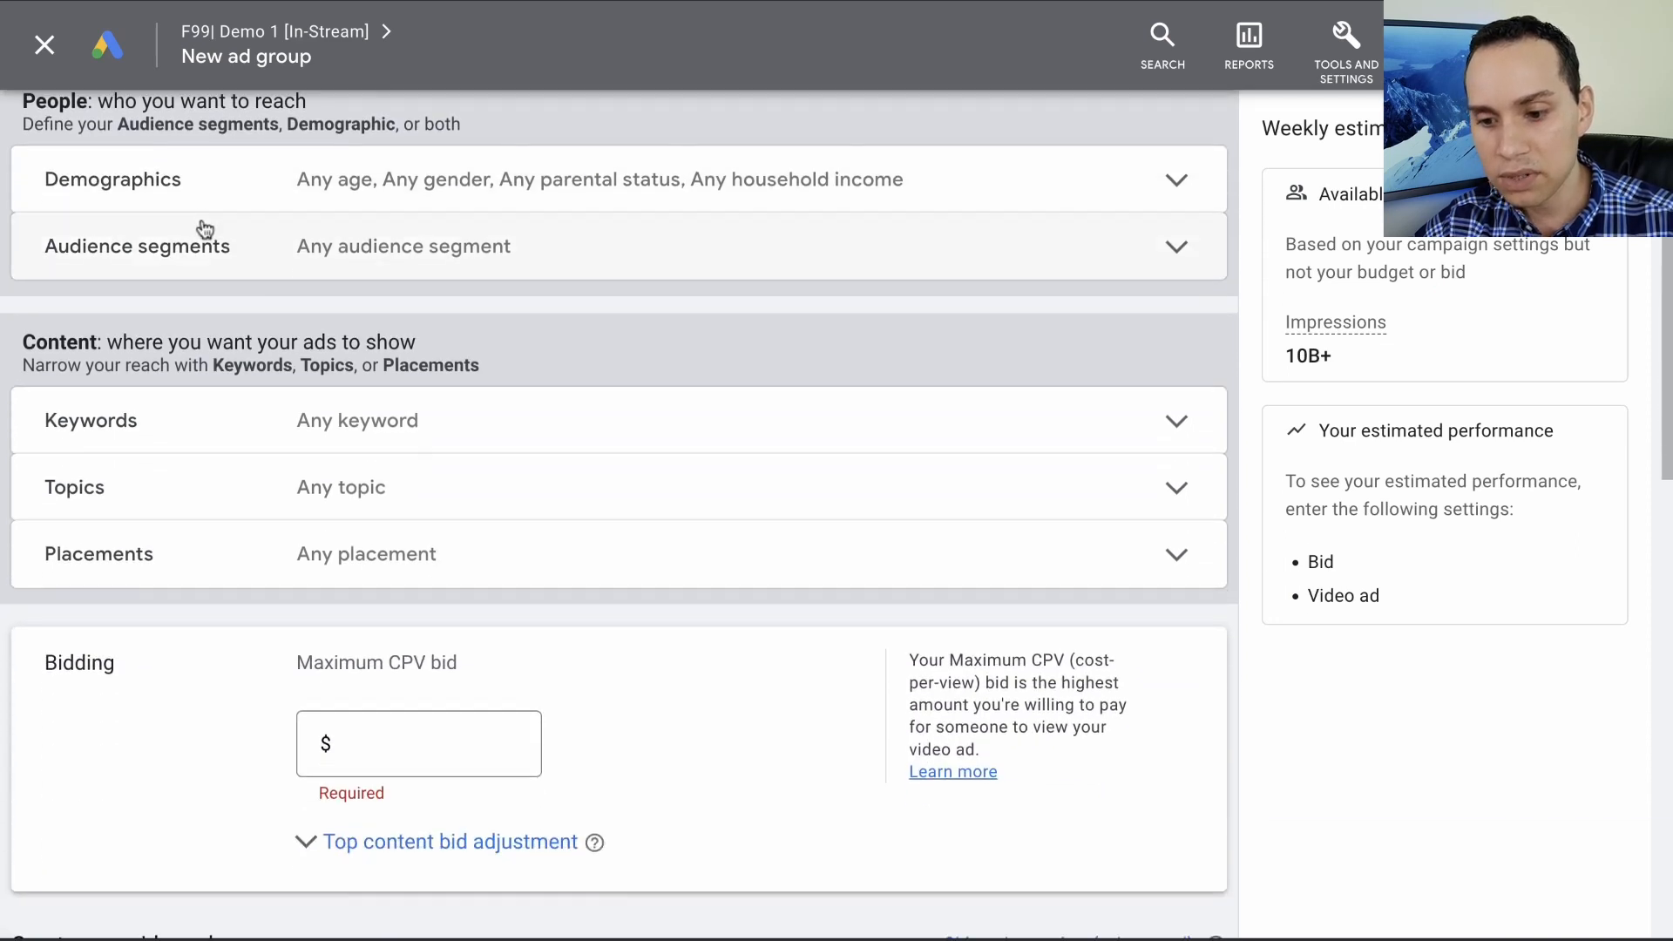
pyautogui.click(214, 206)
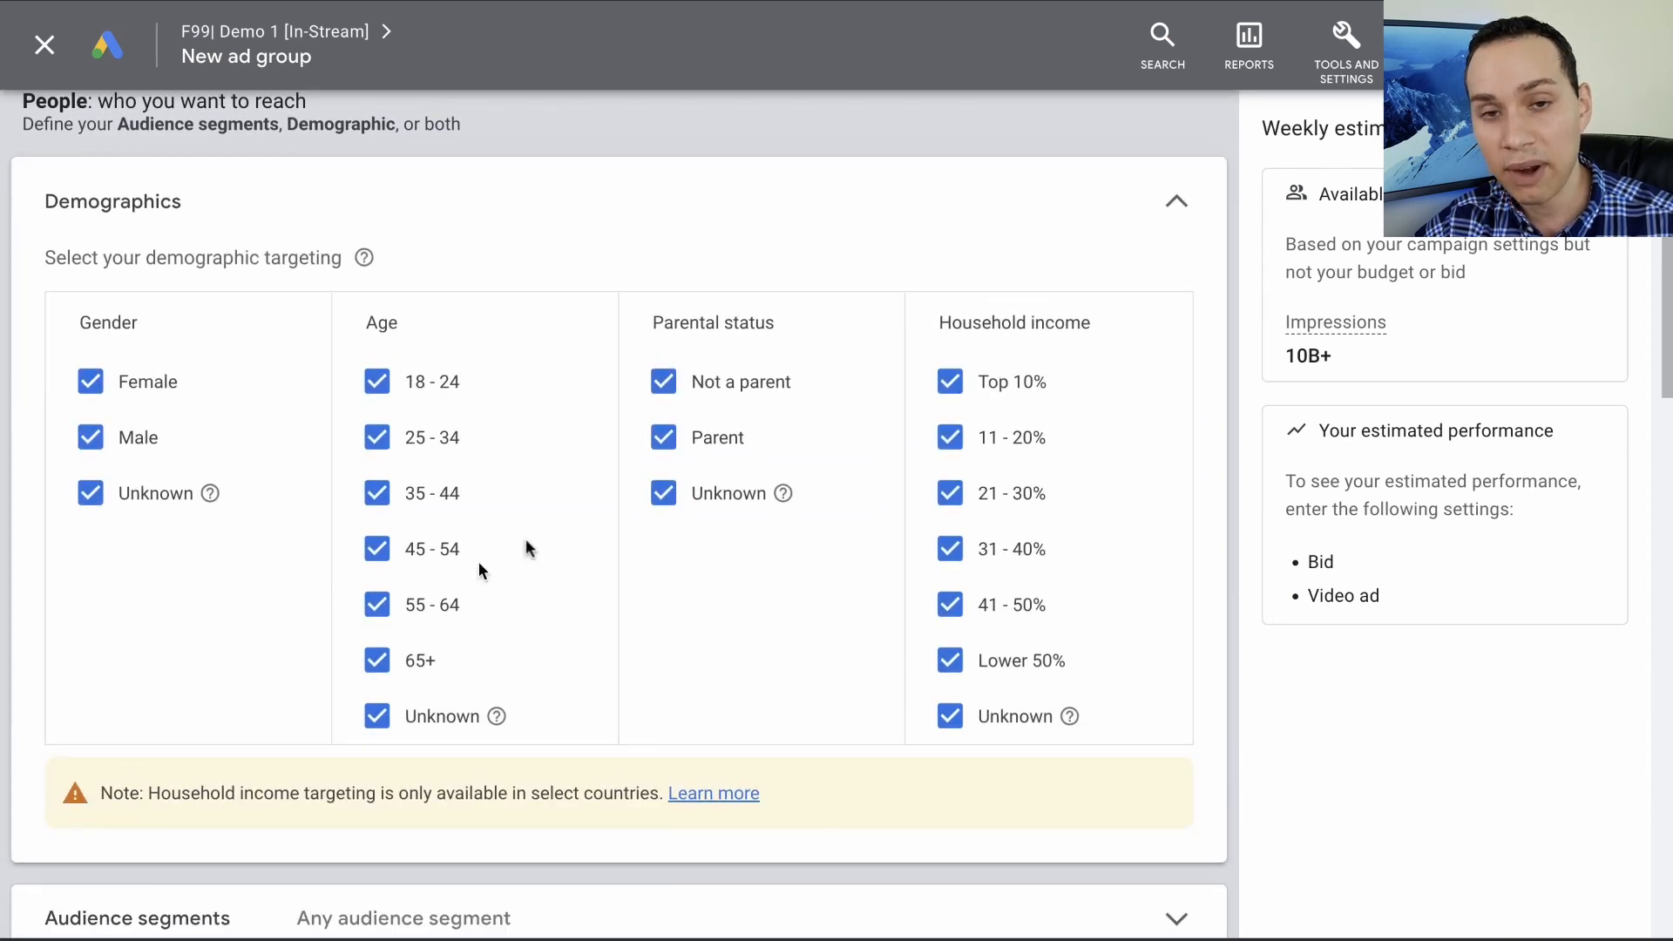
pyautogui.click(444, 392)
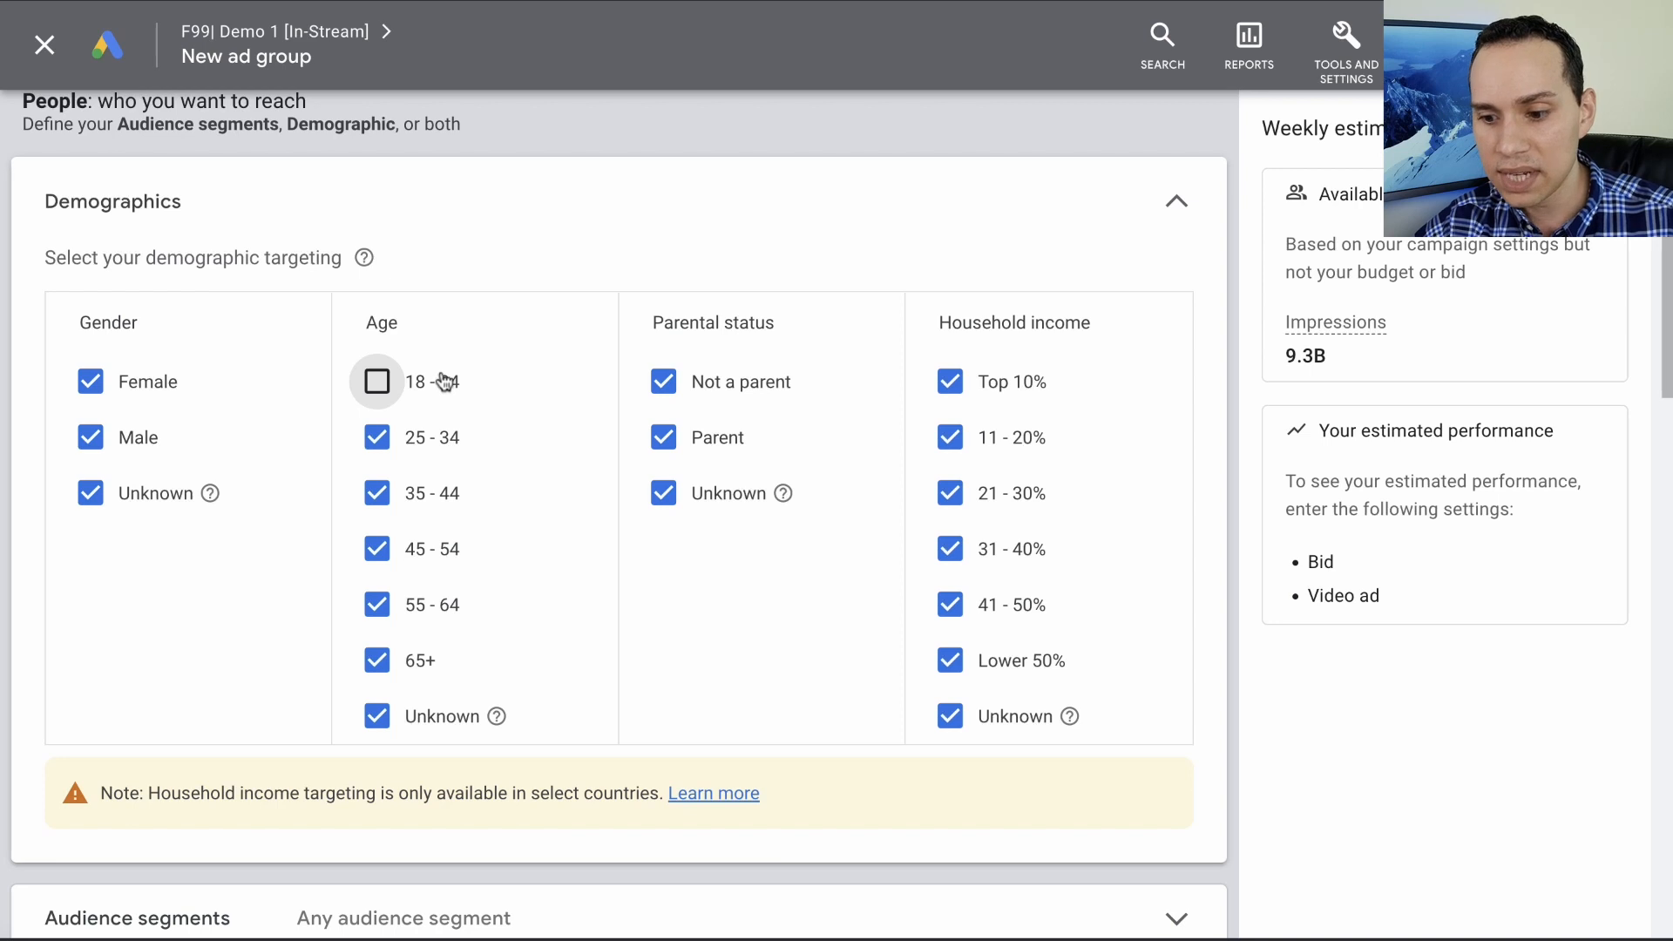
pyautogui.click(441, 392)
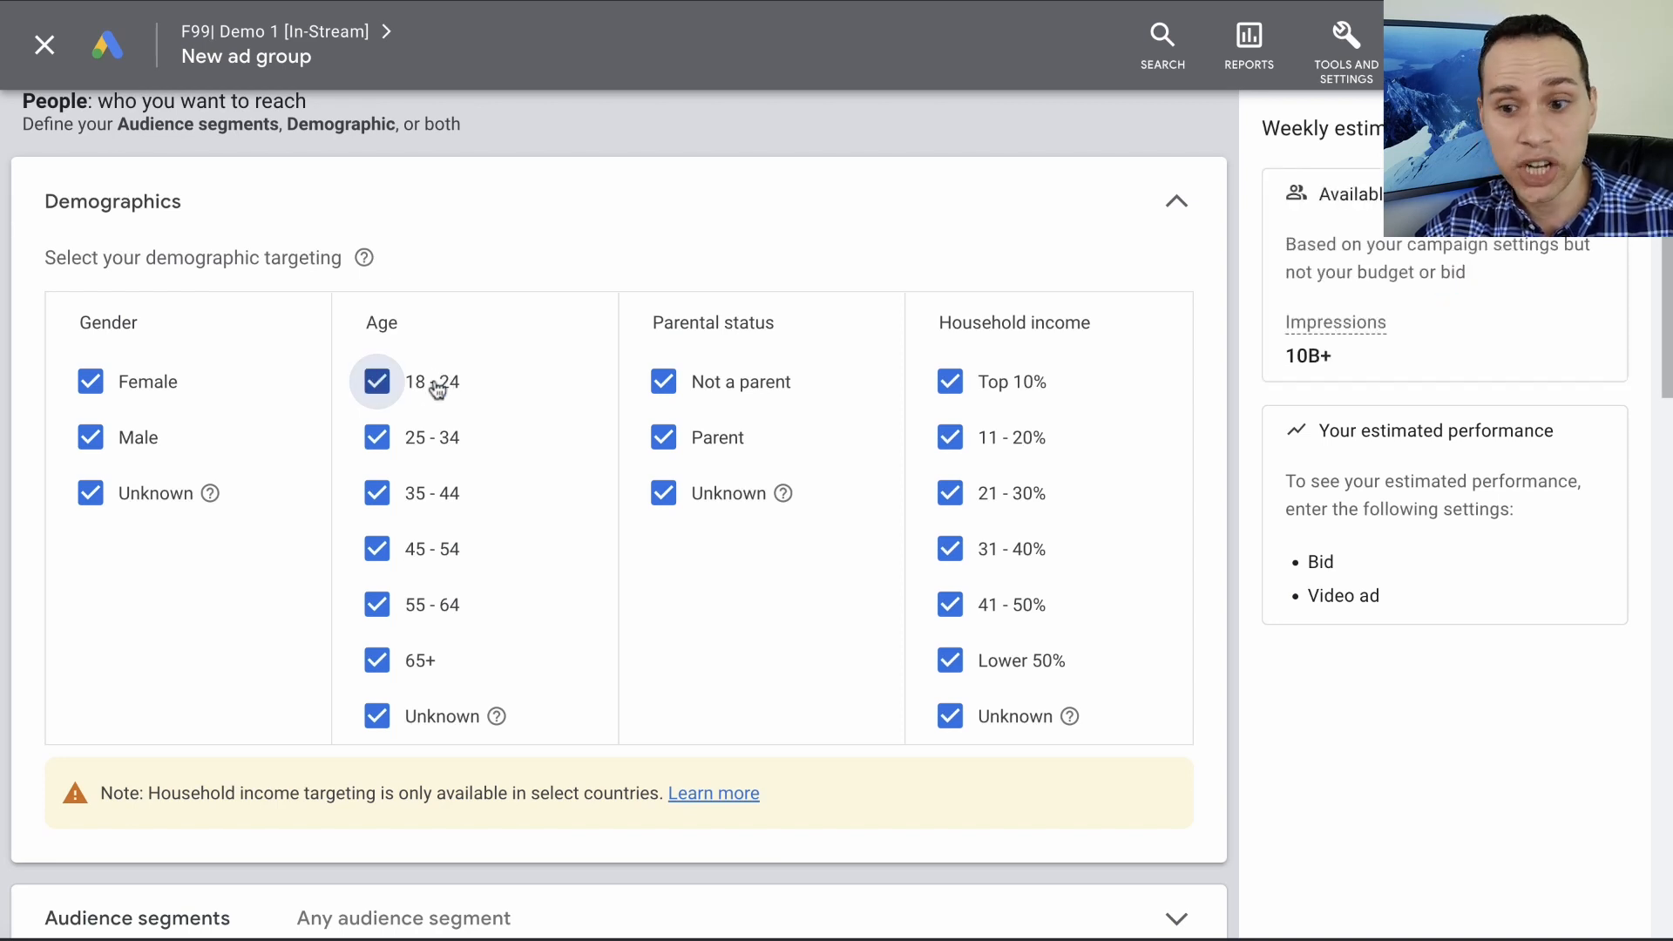
pyautogui.click(690, 229)
pyautogui.click(649, 210)
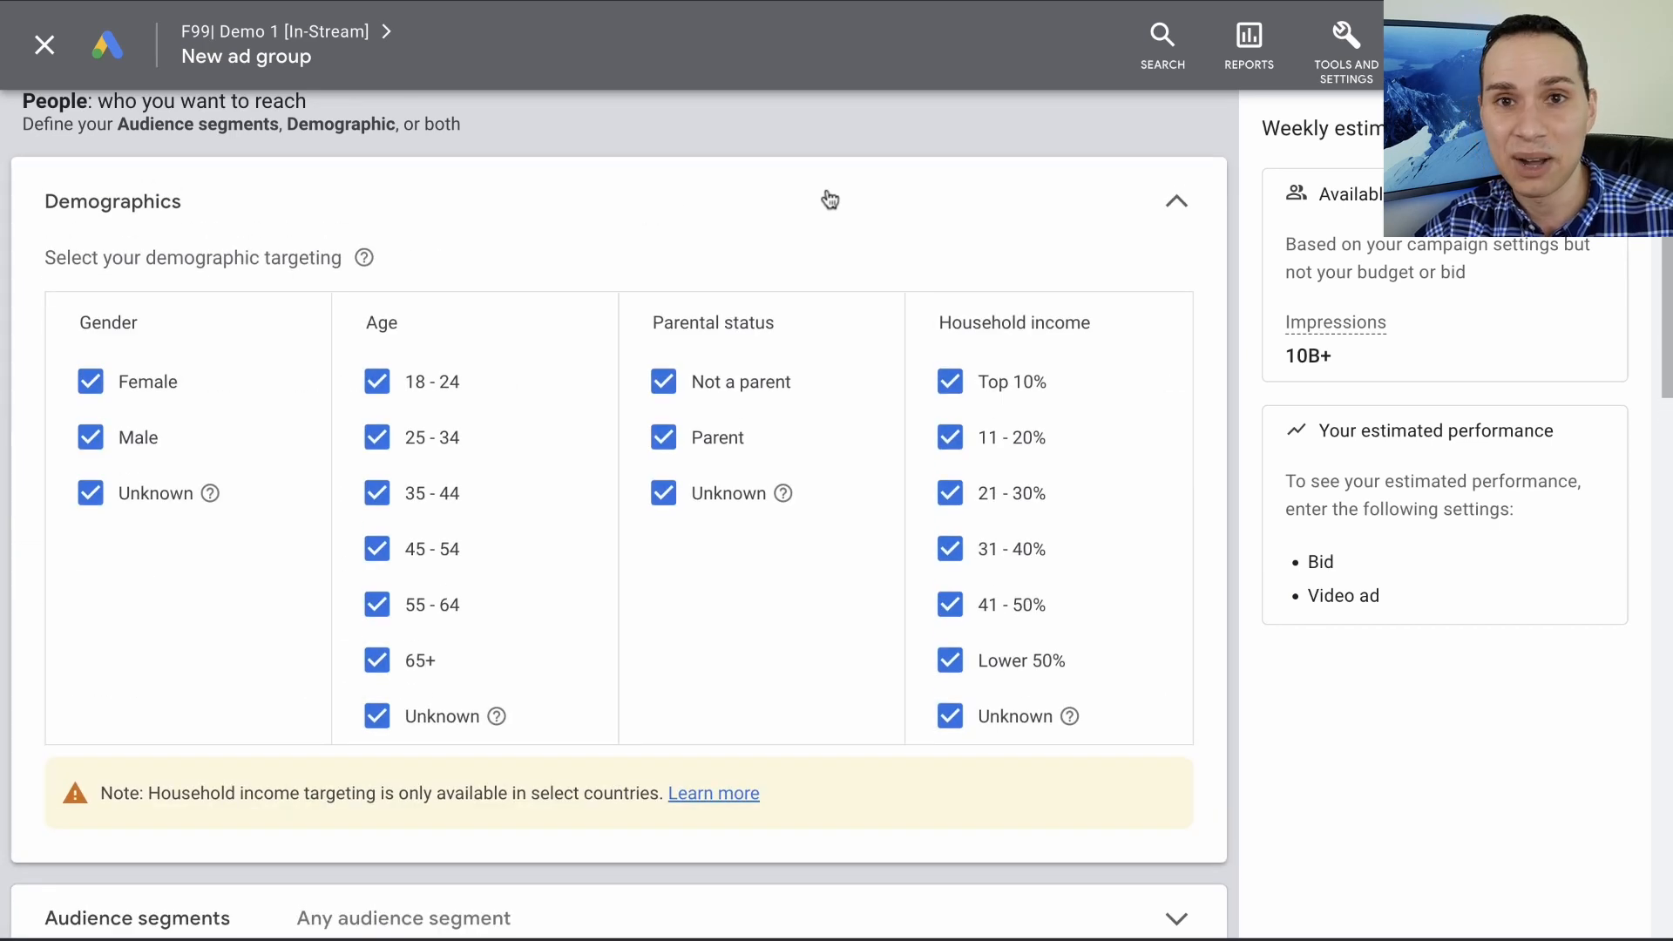
pyautogui.click(1199, 207)
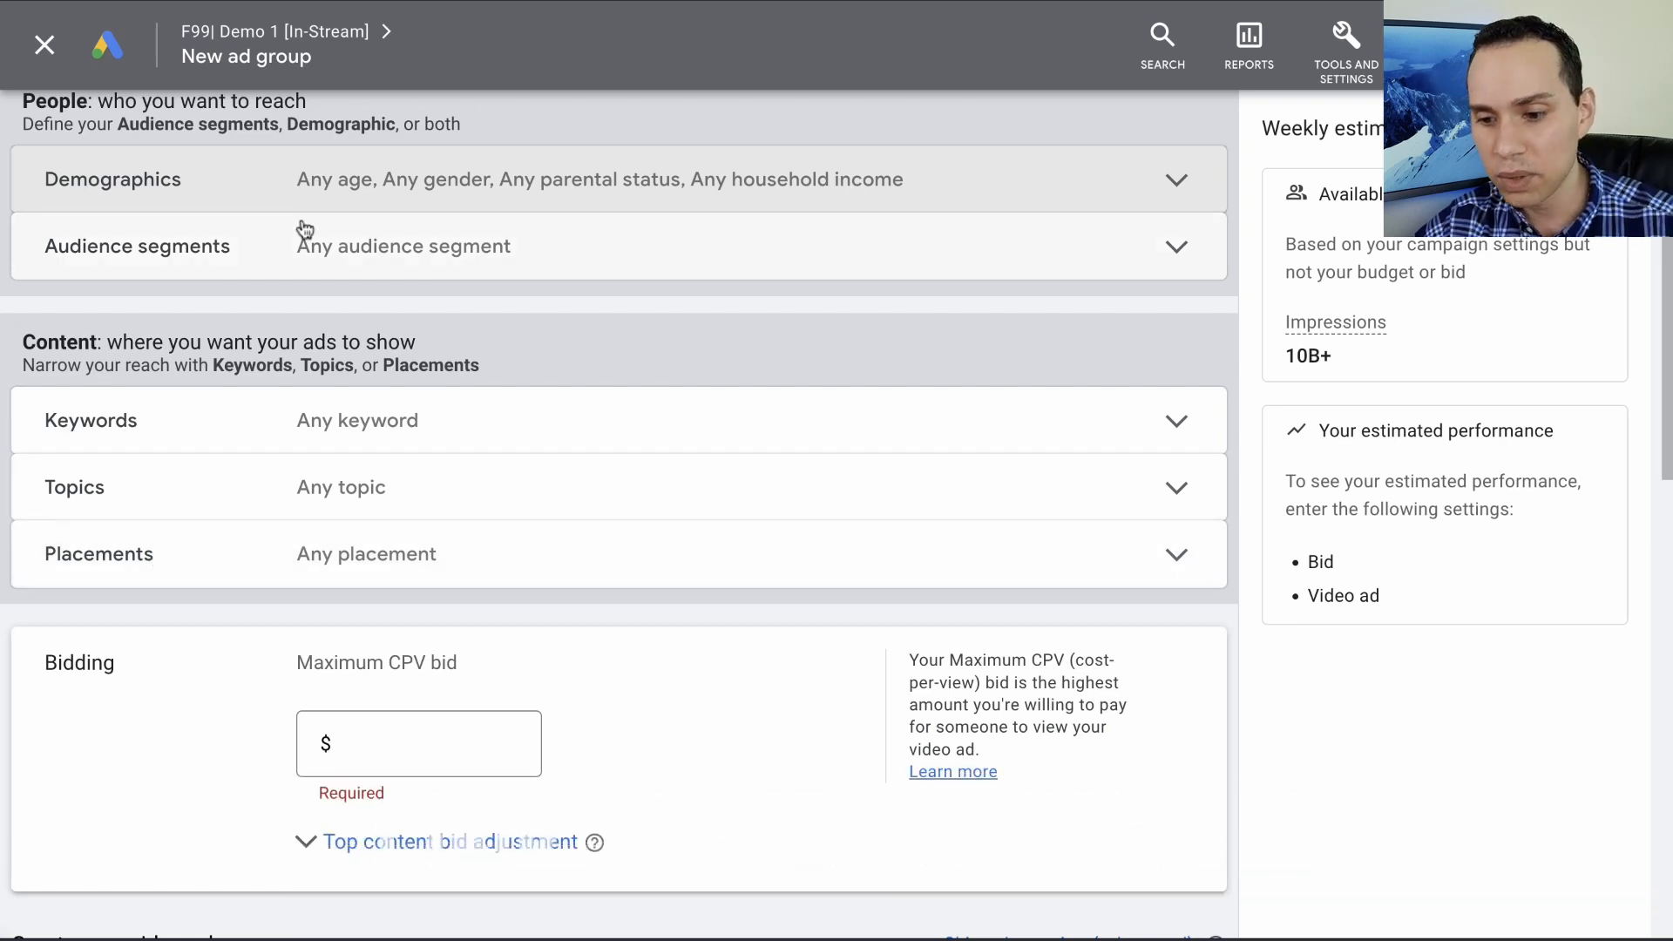
# - Browse the ad group's audience segments and open the list of custom audience segments
pyautogui.click(299, 262)
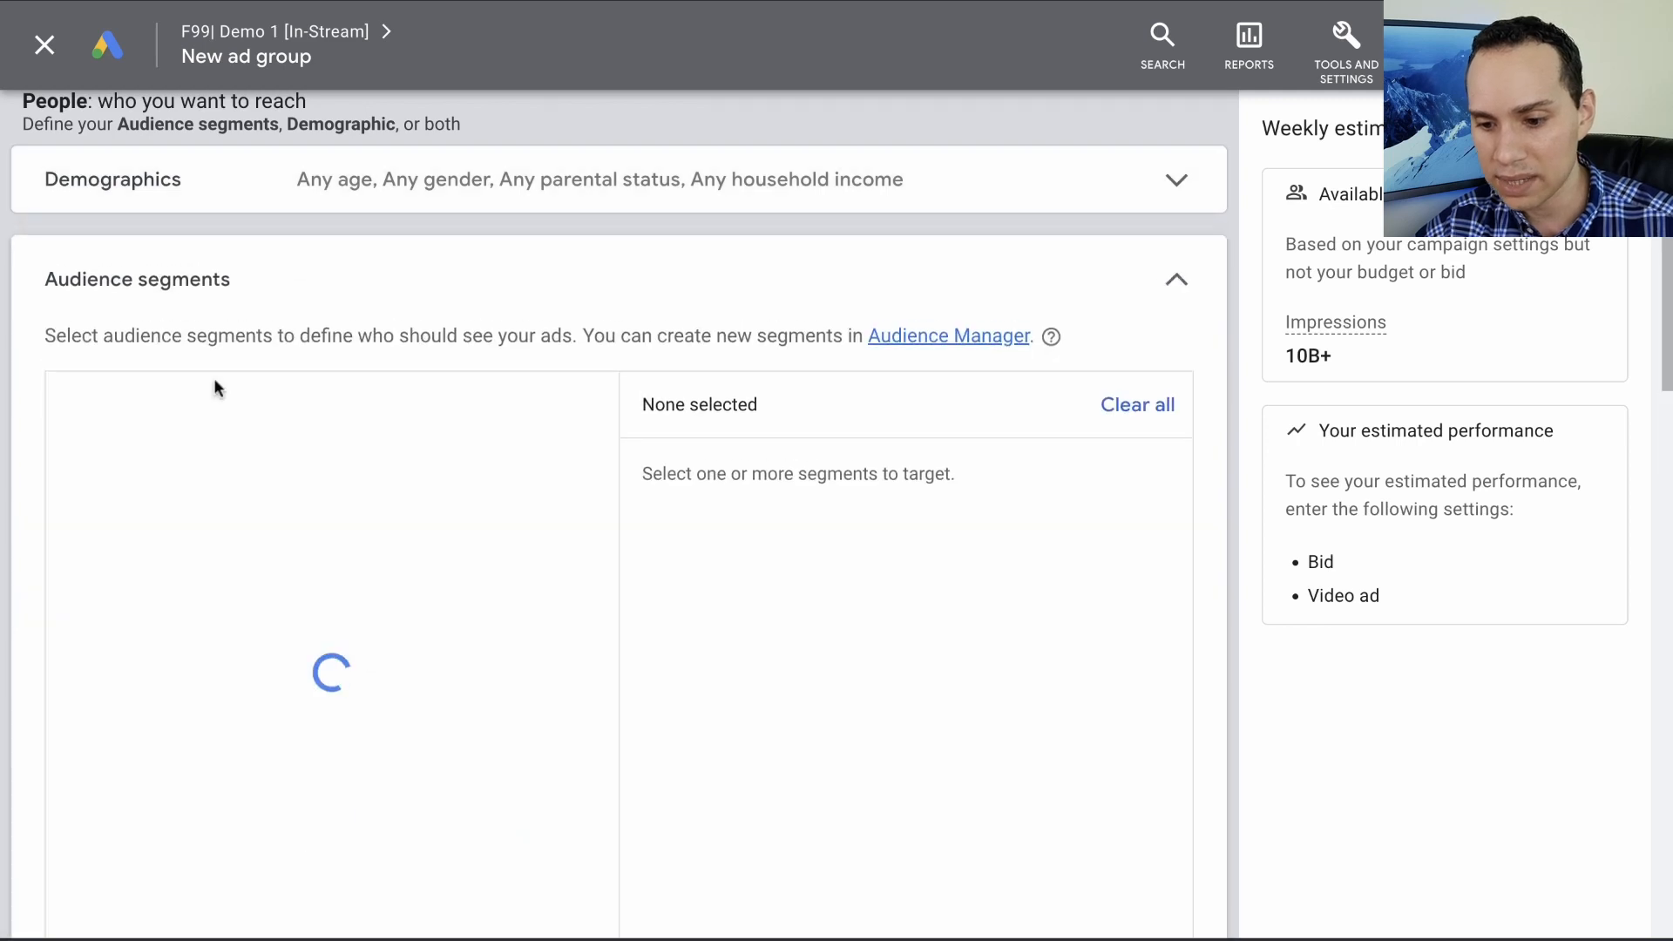
pyautogui.click(244, 407)
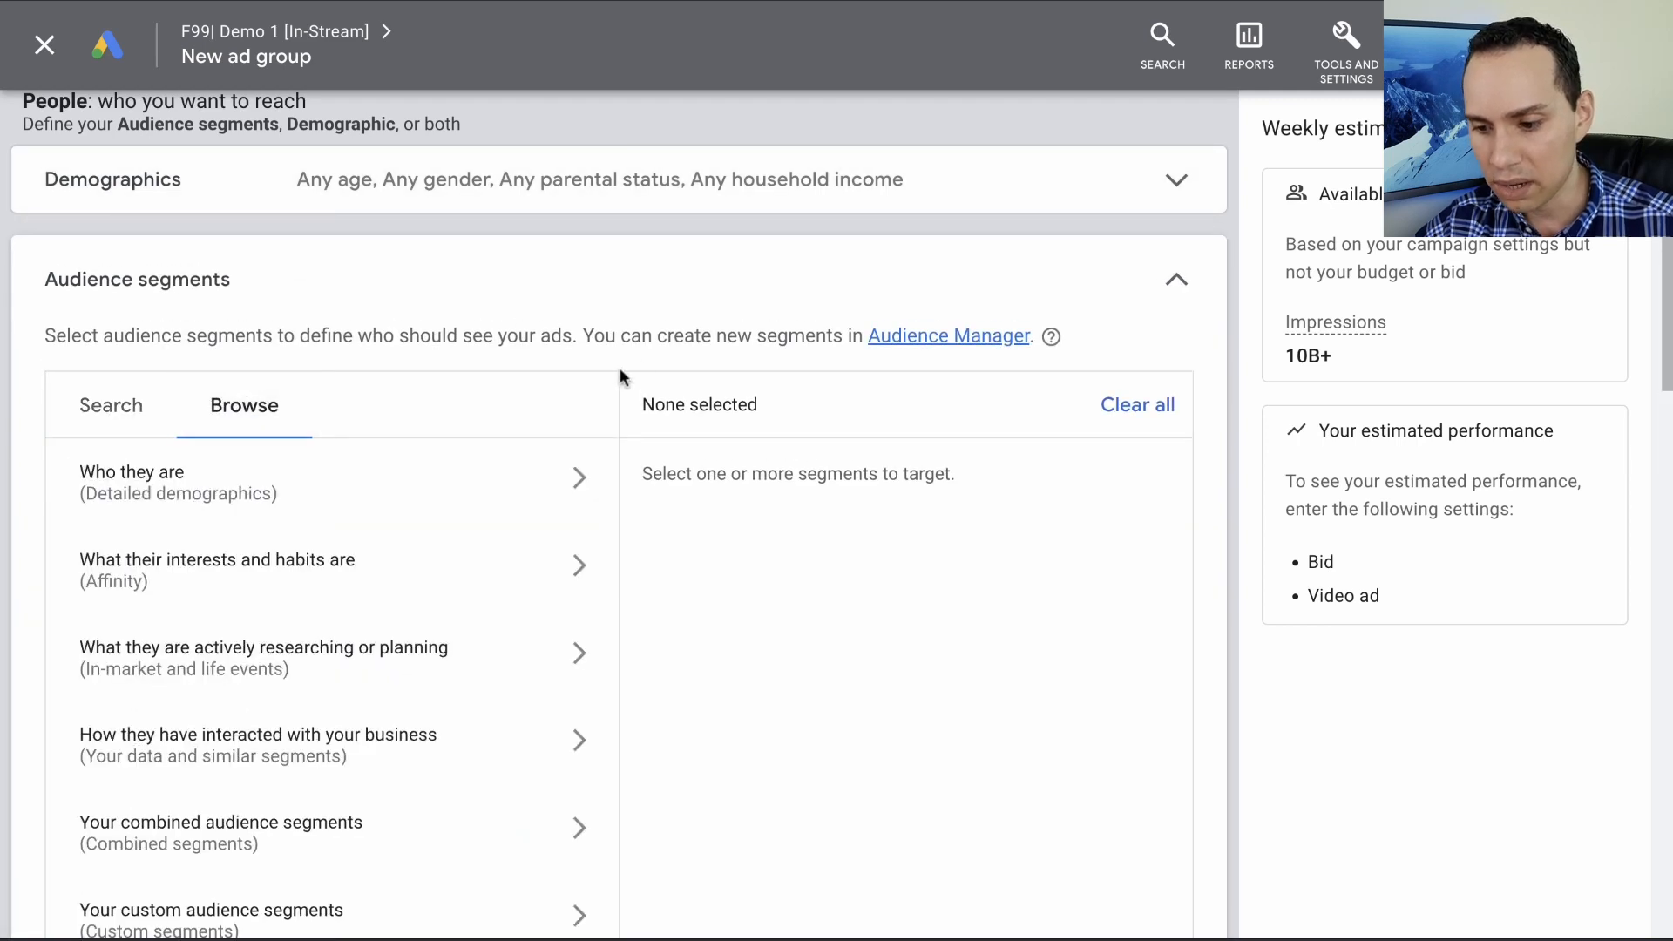
pyautogui.scroll(-3, 620, 371)
pyautogui.scroll(1, 619, 376)
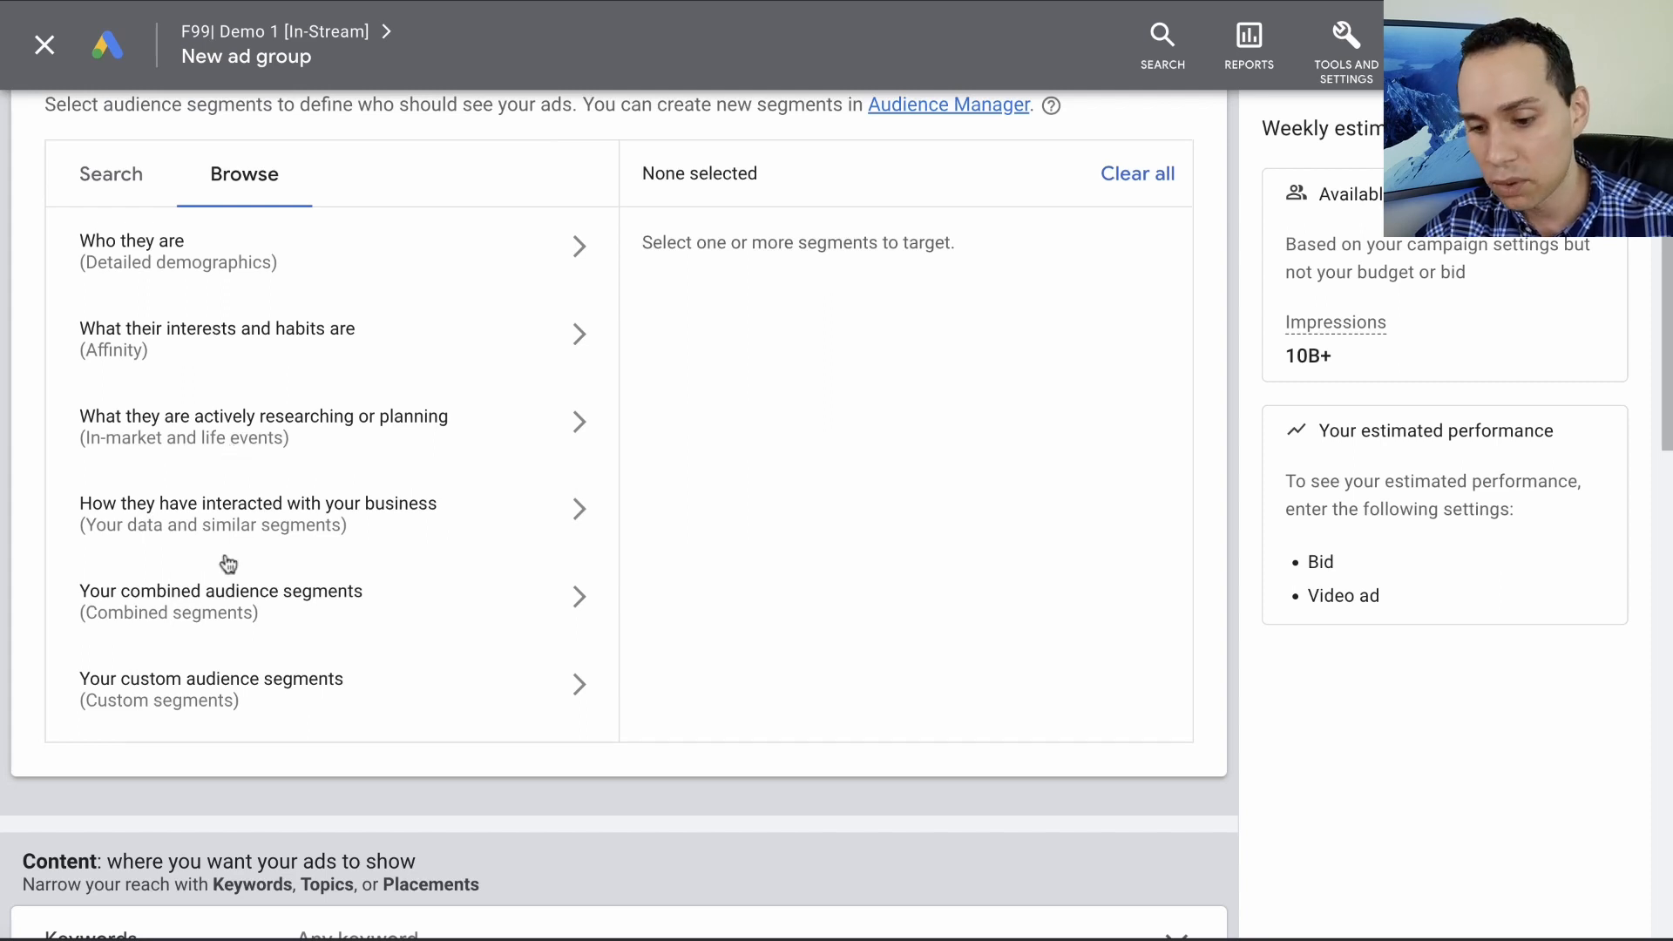
pyautogui.click(250, 701)
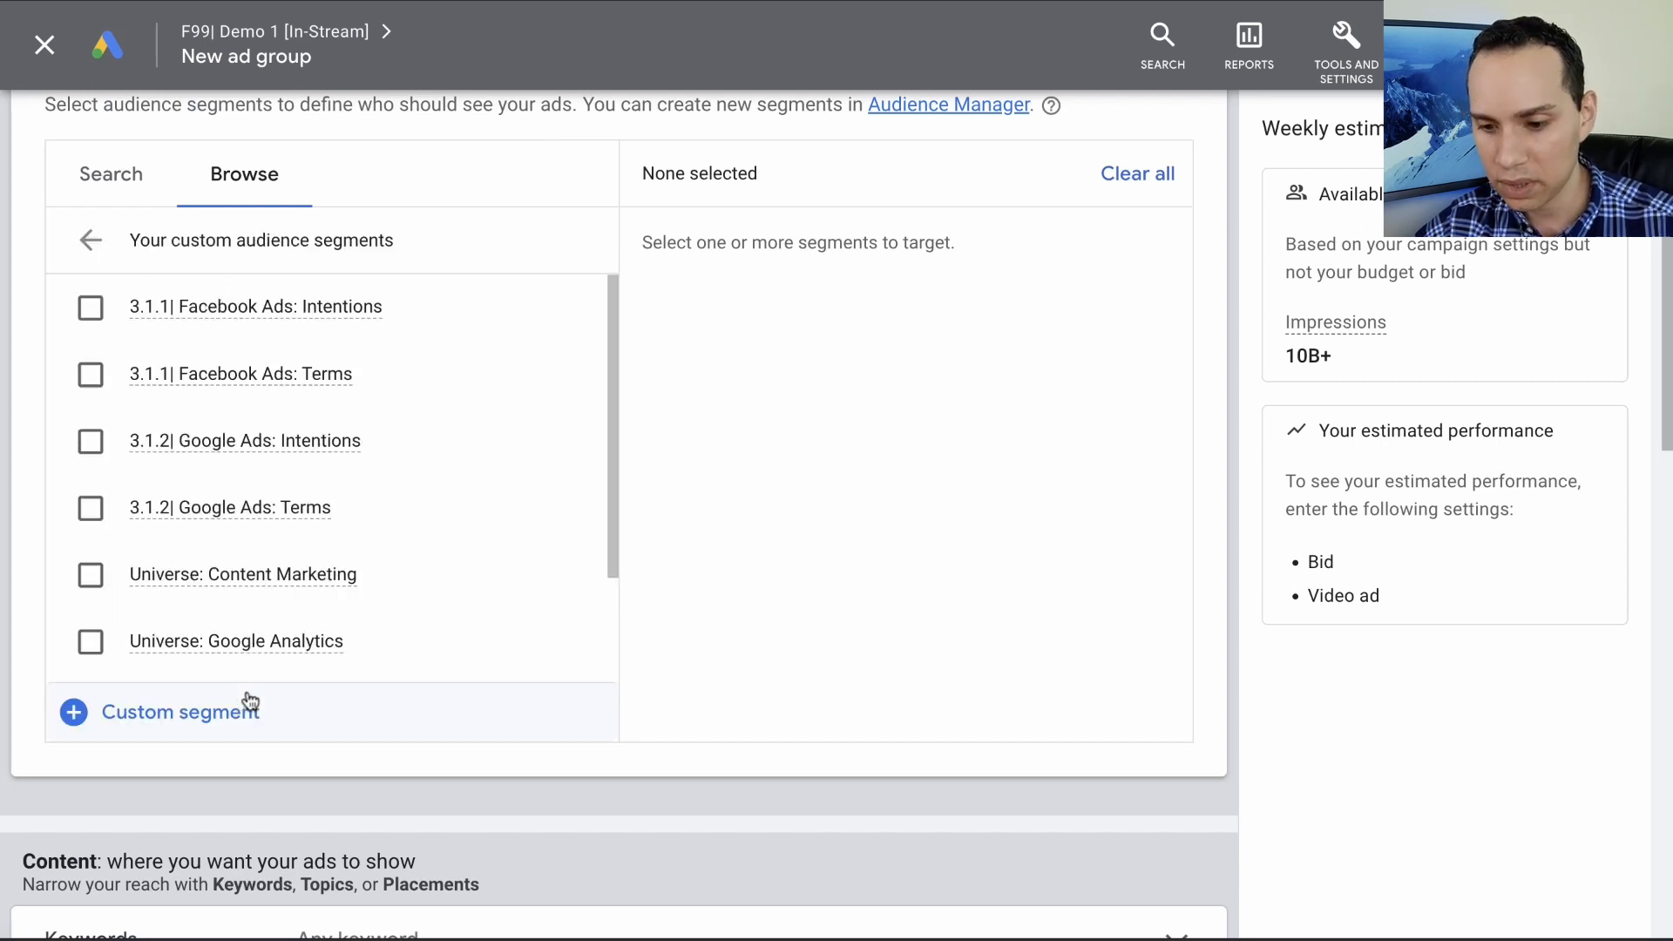
# - Start a new custom segment and compare targeting by interests or purchase intentions with targeting by terms searched on Google
pyautogui.click(159, 730)
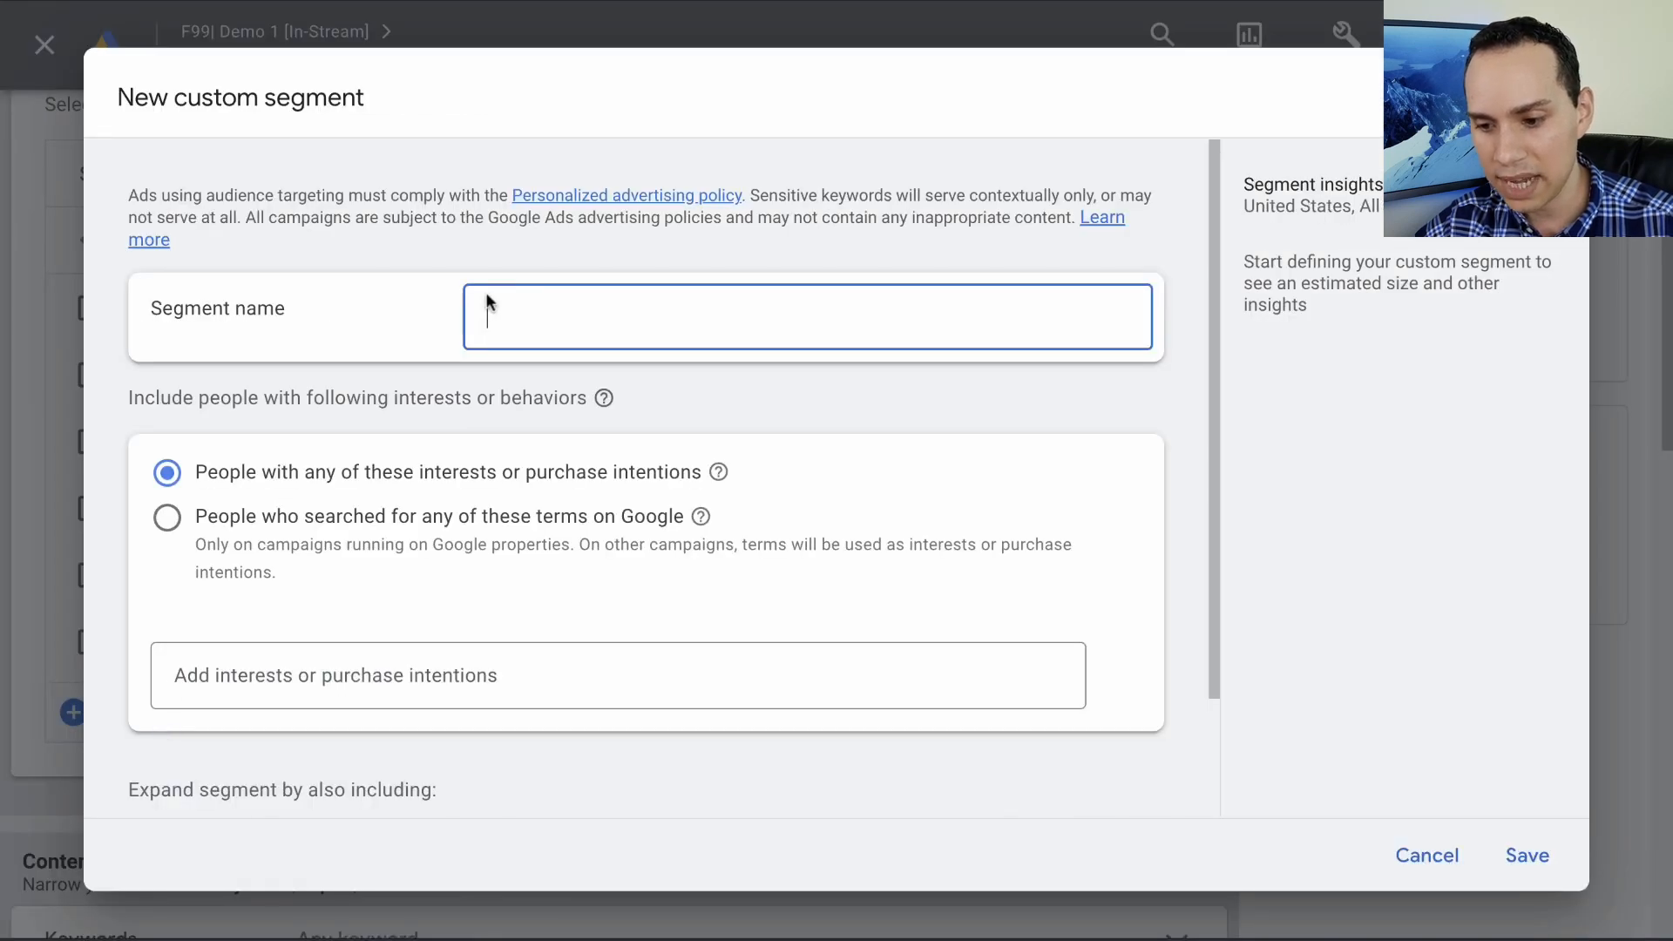
pyautogui.scroll(-1, 499, 523)
pyautogui.scroll(-2, 499, 522)
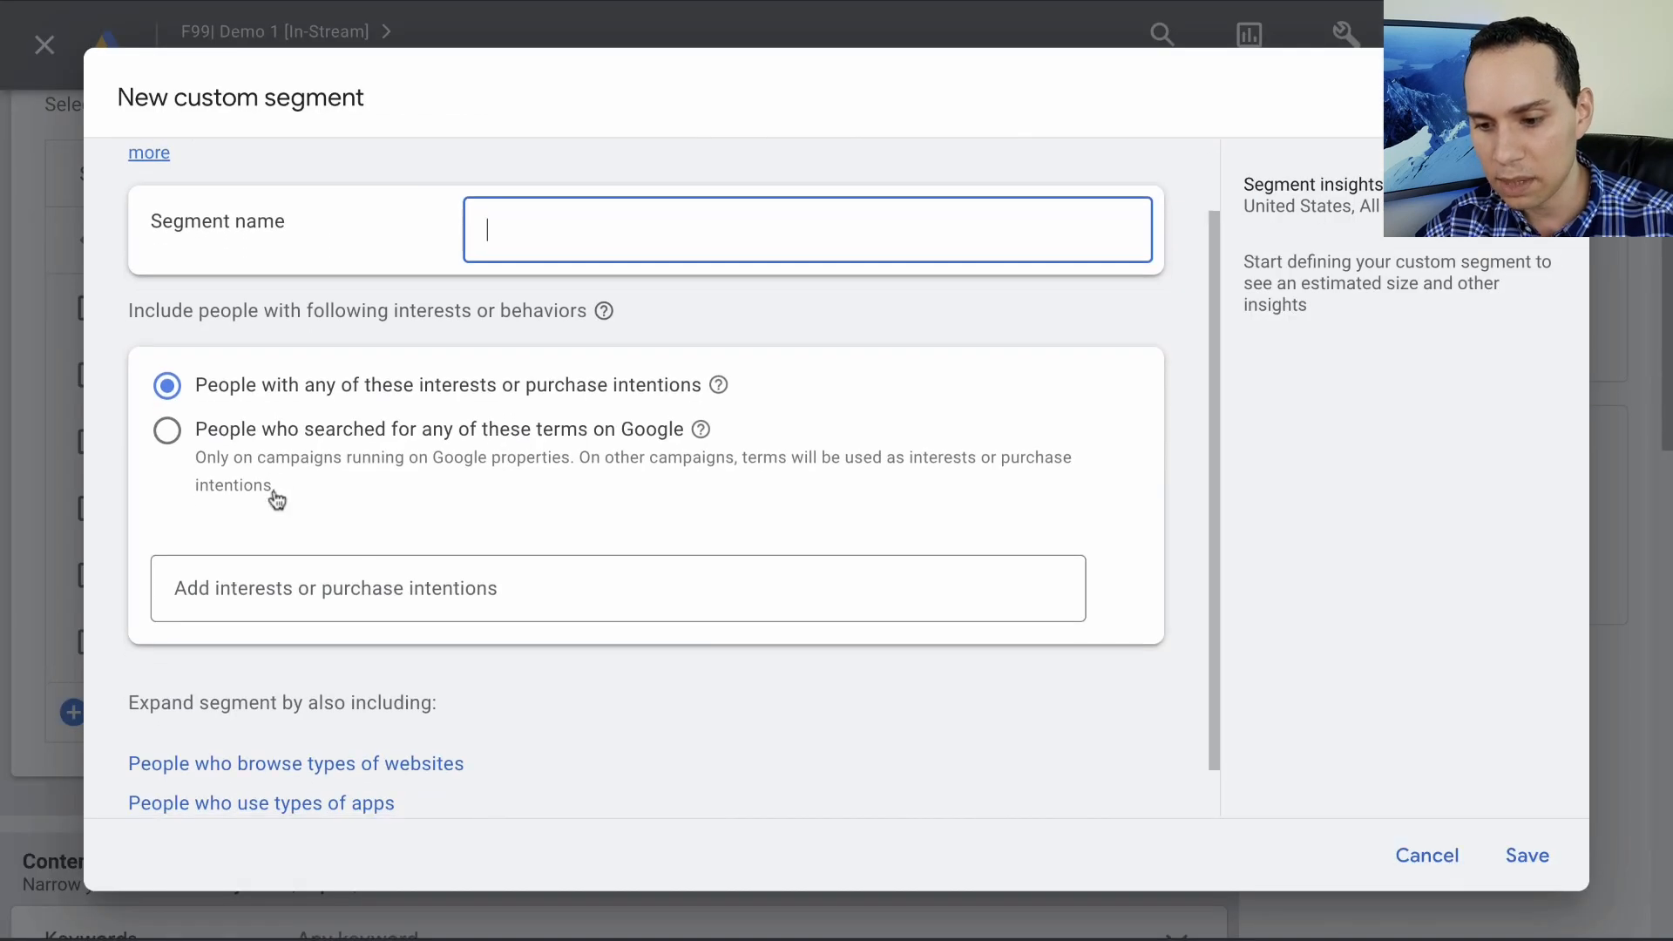
pyautogui.scroll(-1, 458, 410)
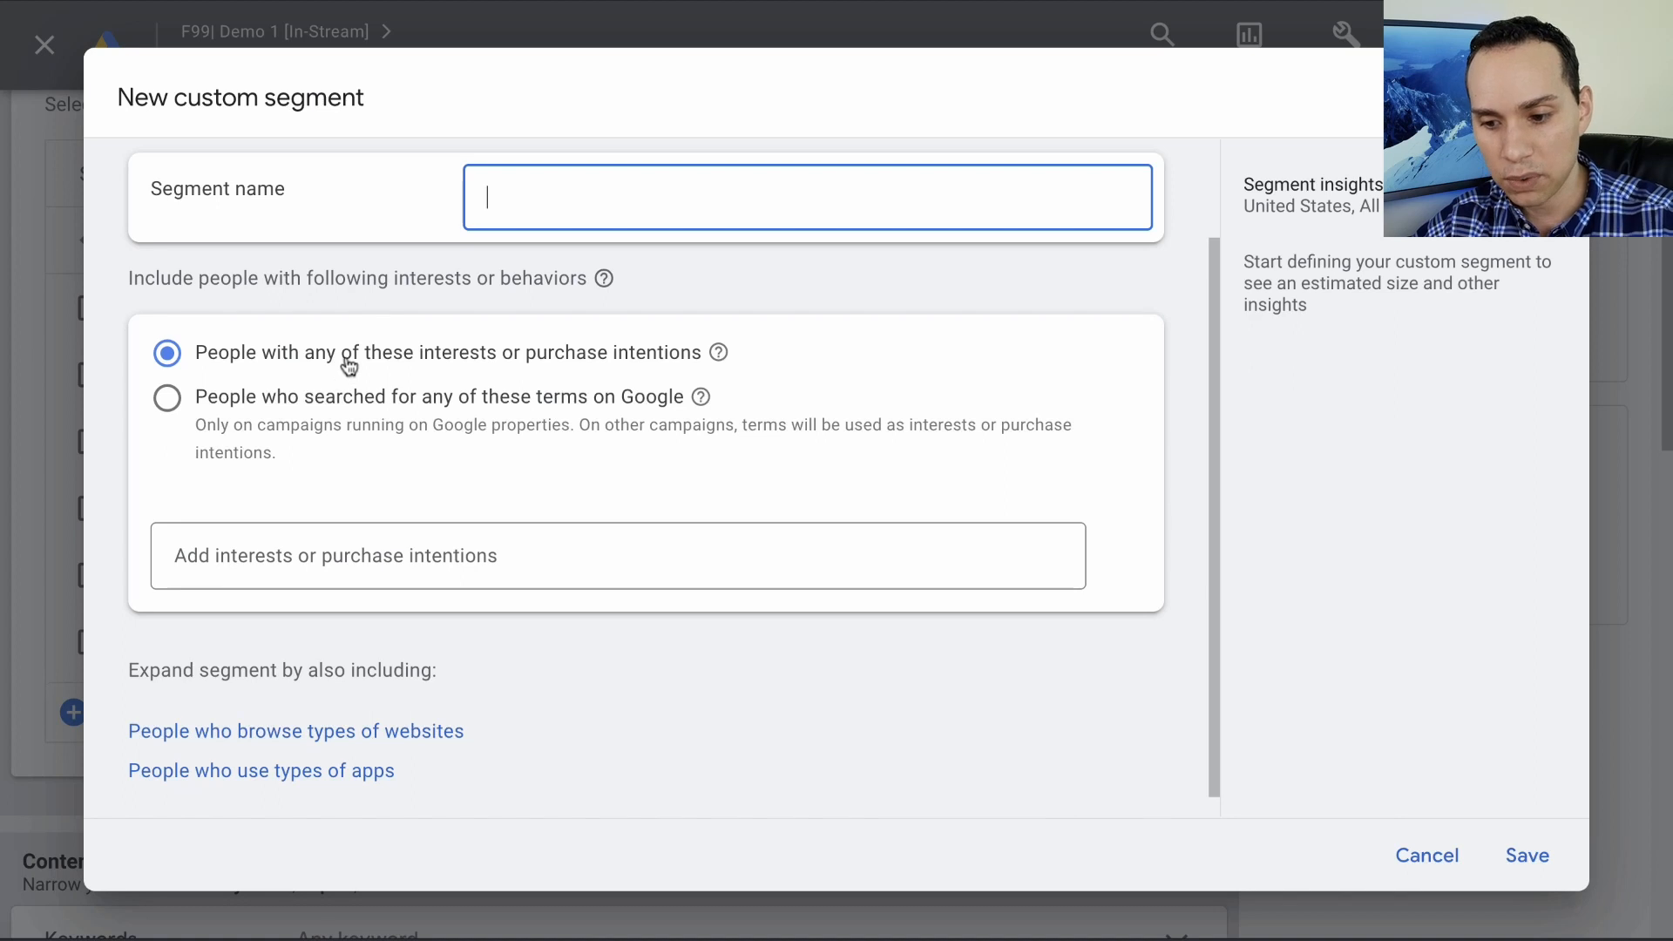
pyautogui.click(351, 407)
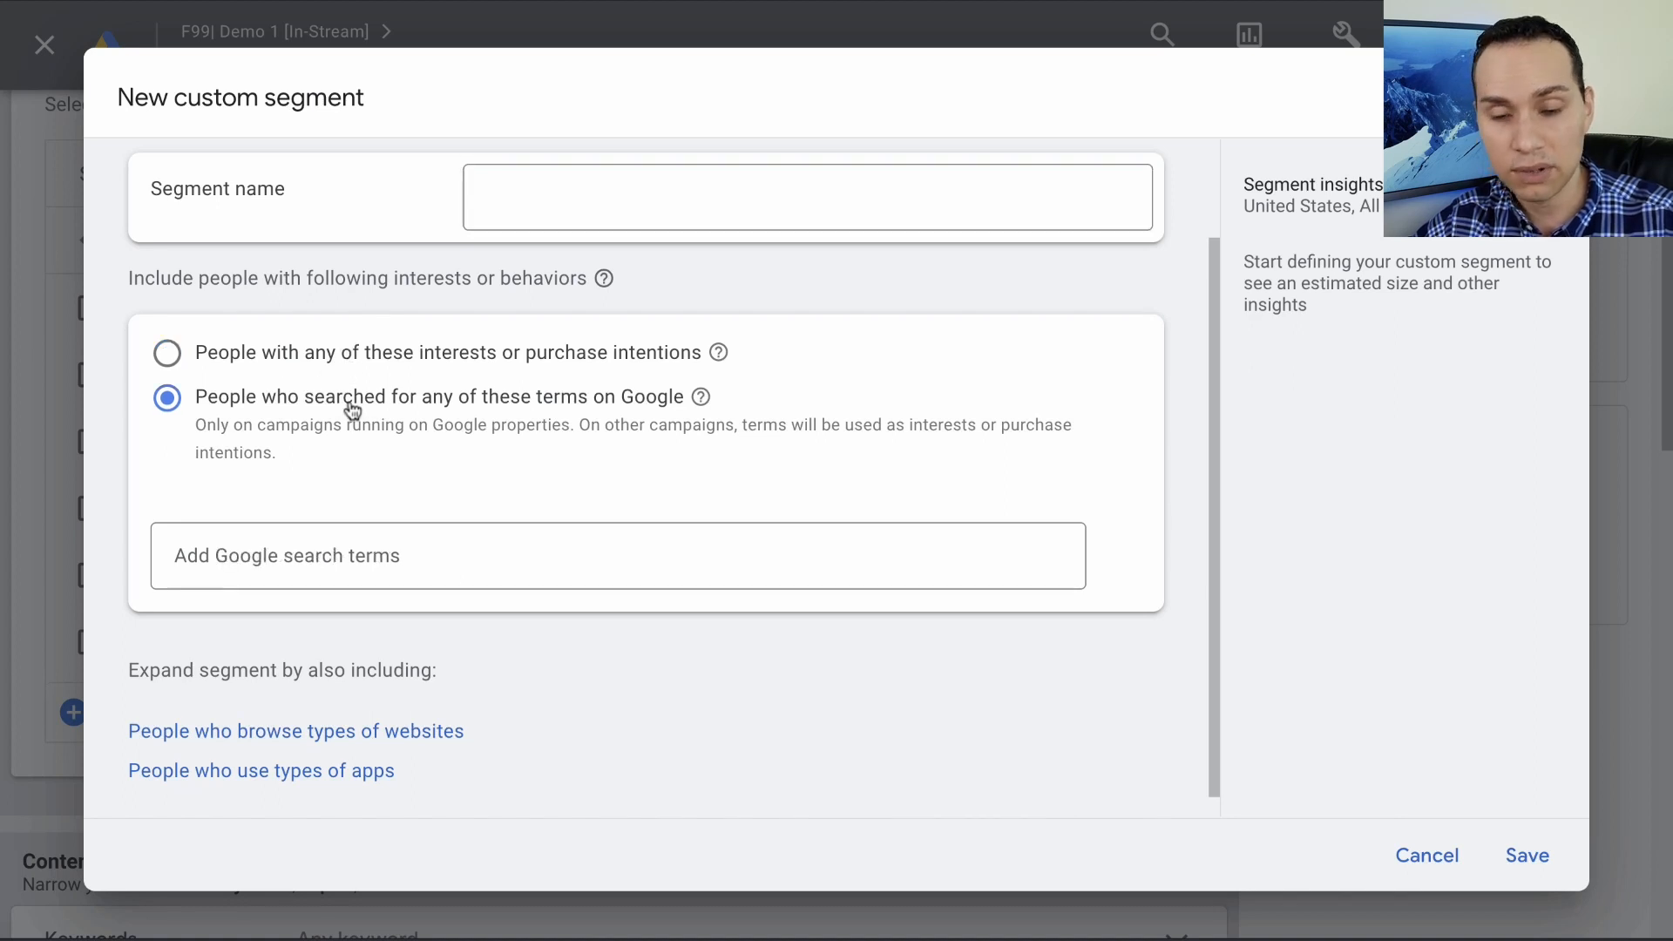
pyautogui.click(382, 356)
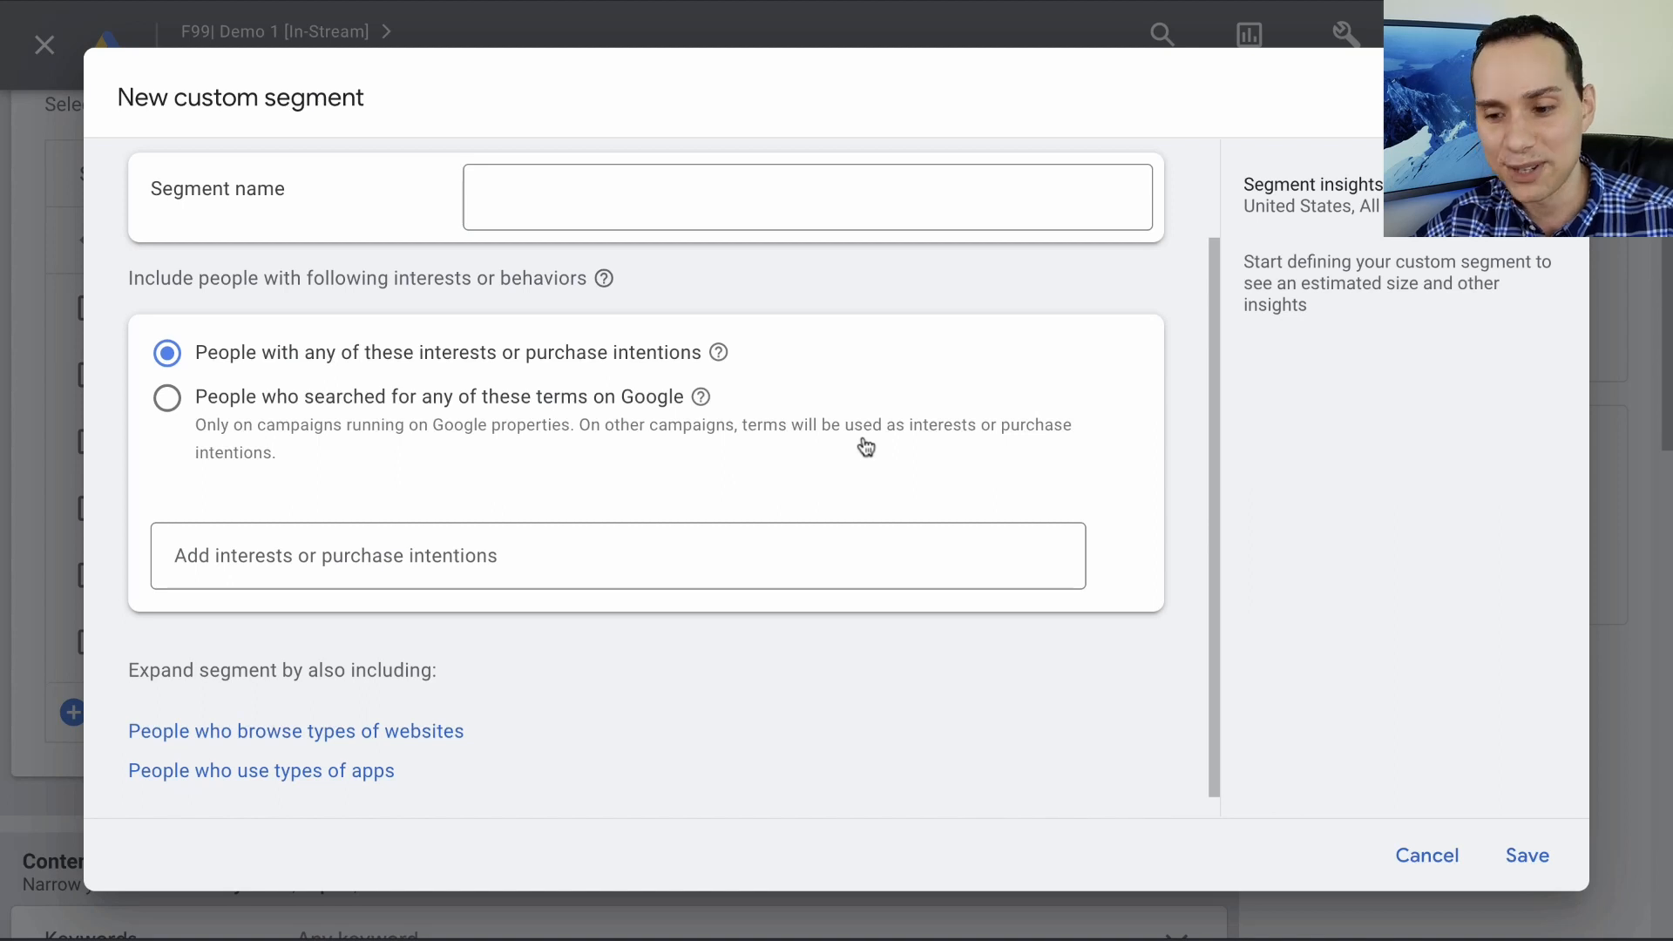
pyautogui.moveTo(716, 368)
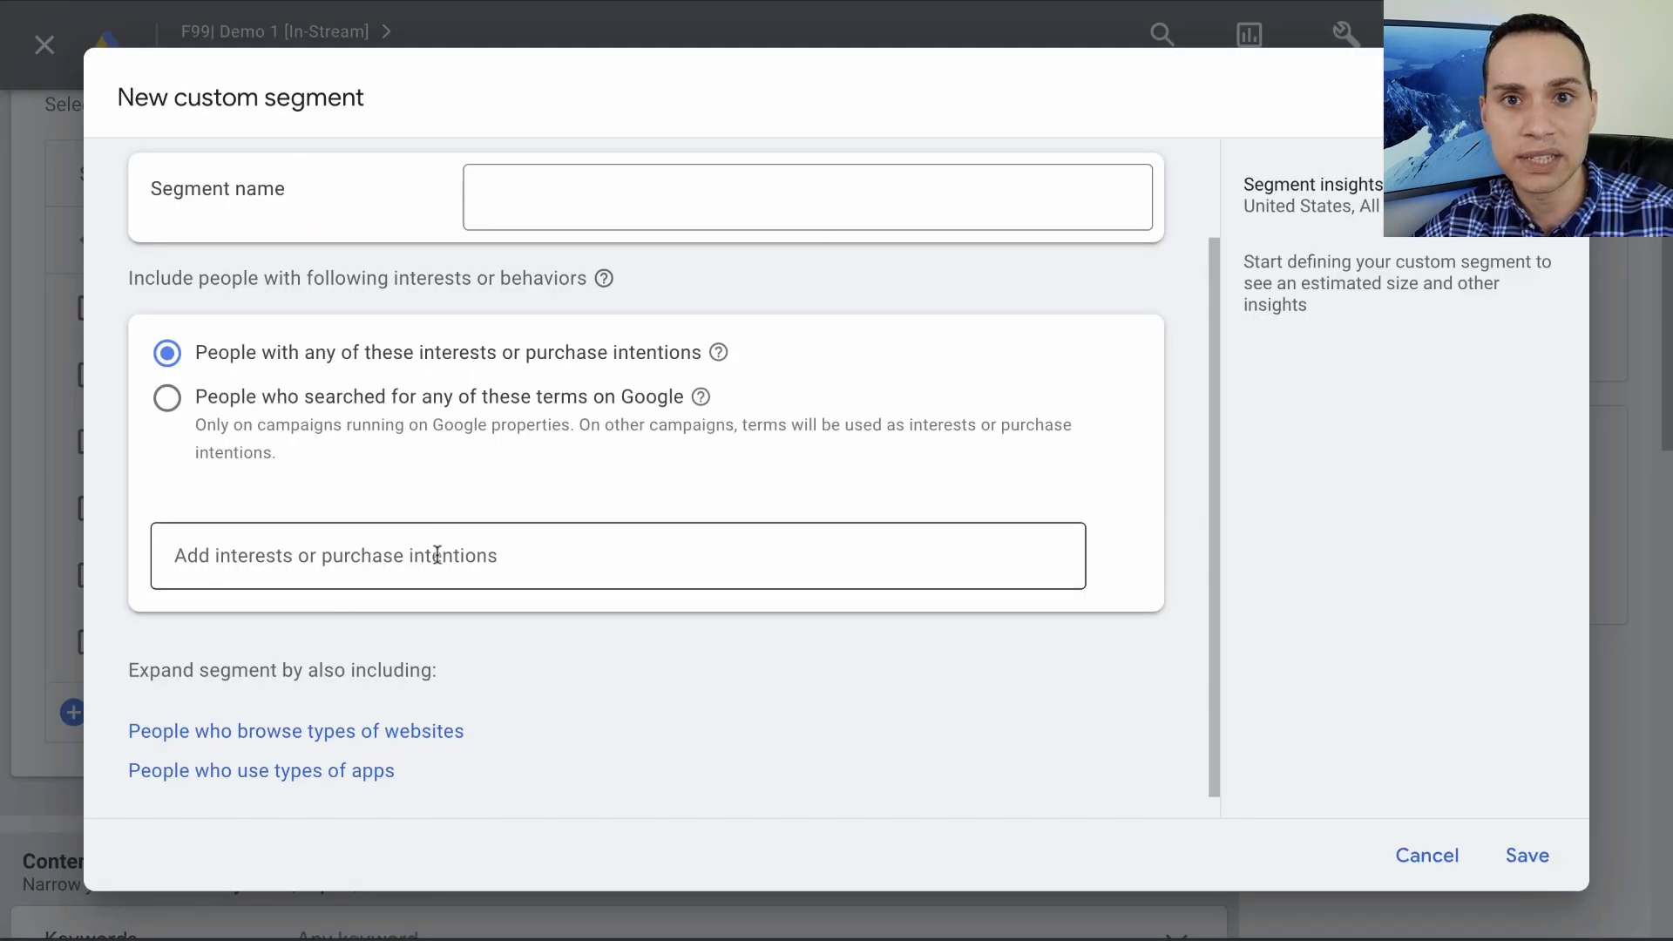
# - Copy the Facebook Ads keywords from the playbook's interest/intention list and add them to the segment as interests or purchase intentions
pyautogui.click(437, 555)
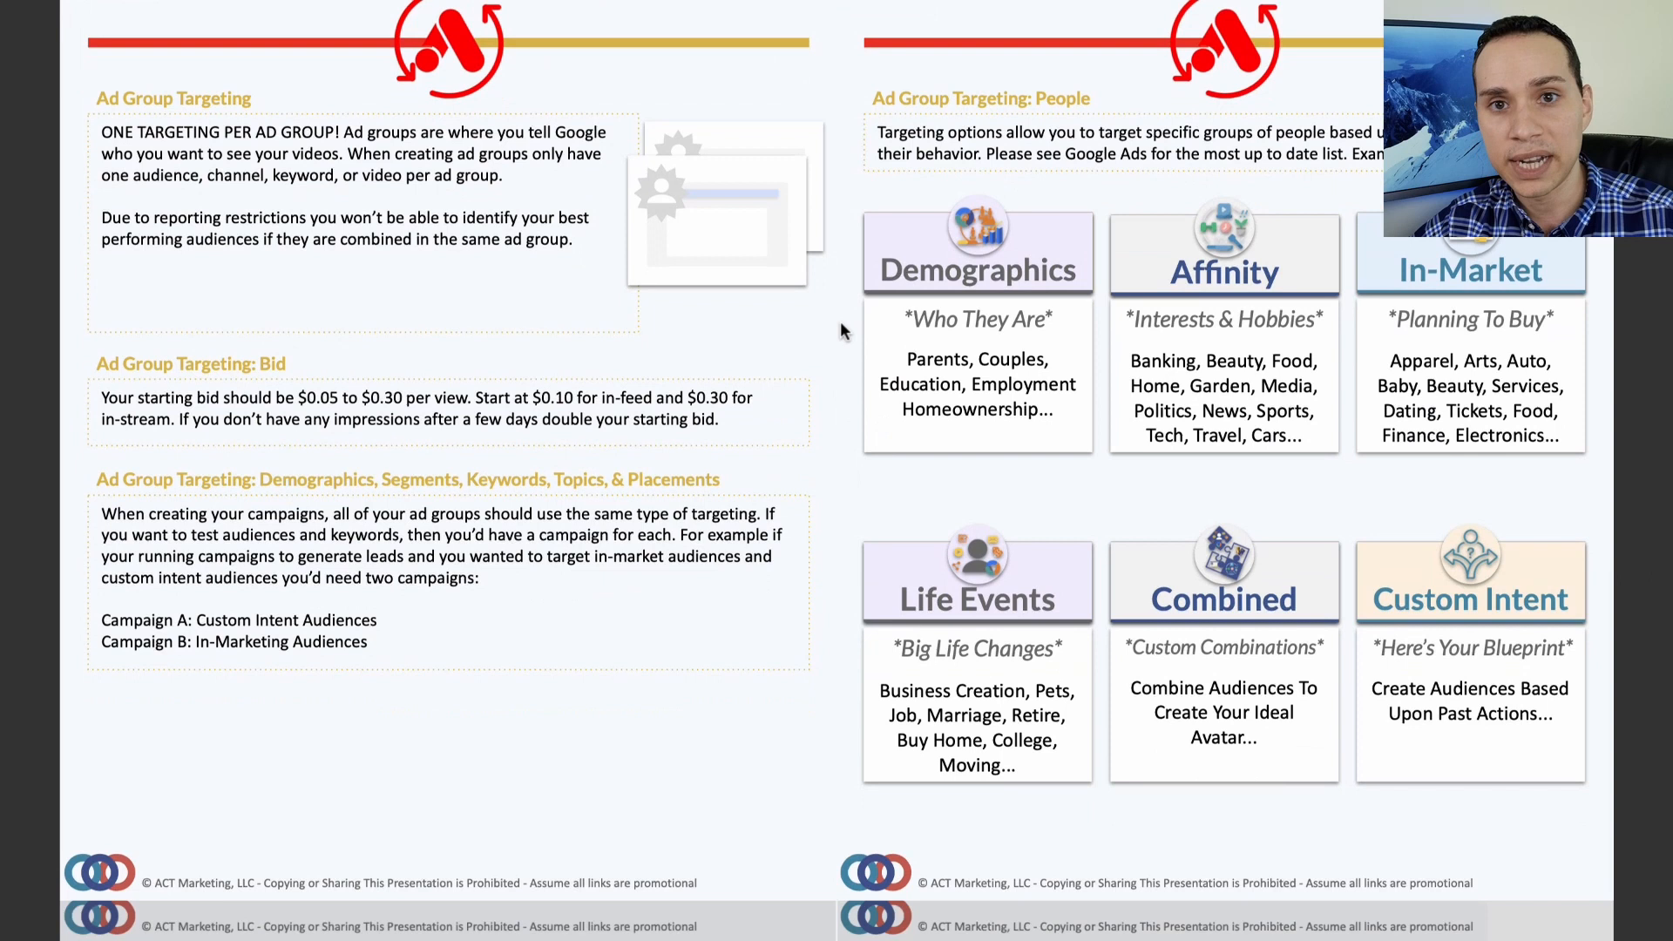
pyautogui.scroll(-1, 839, 329)
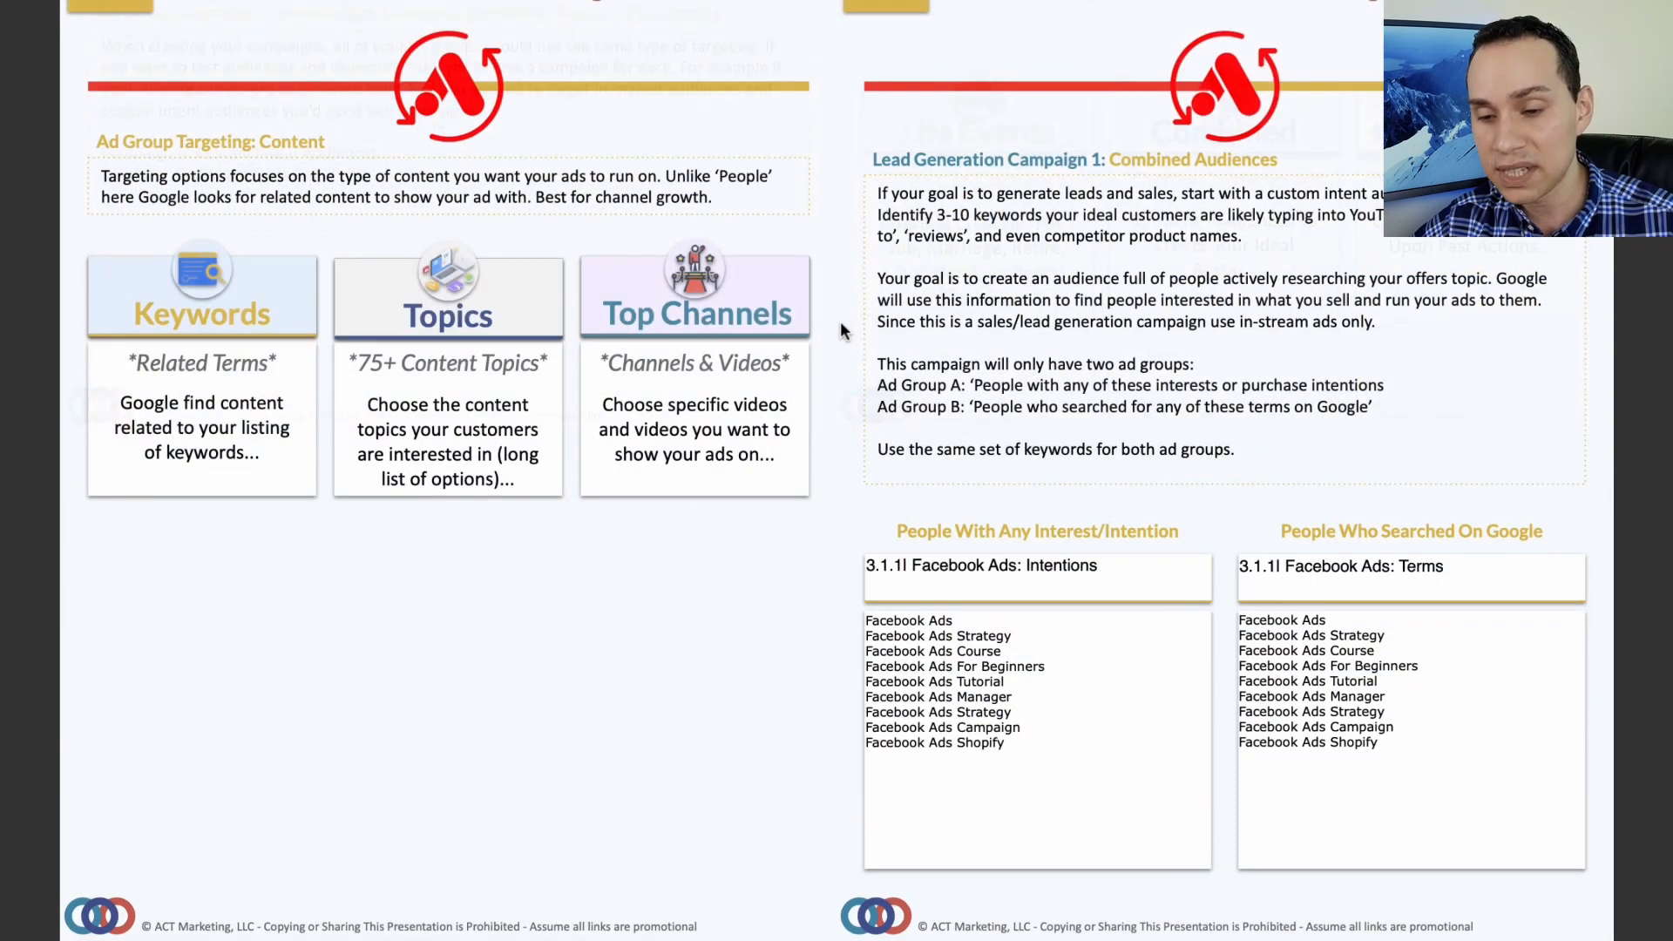
pyautogui.click(1041, 750)
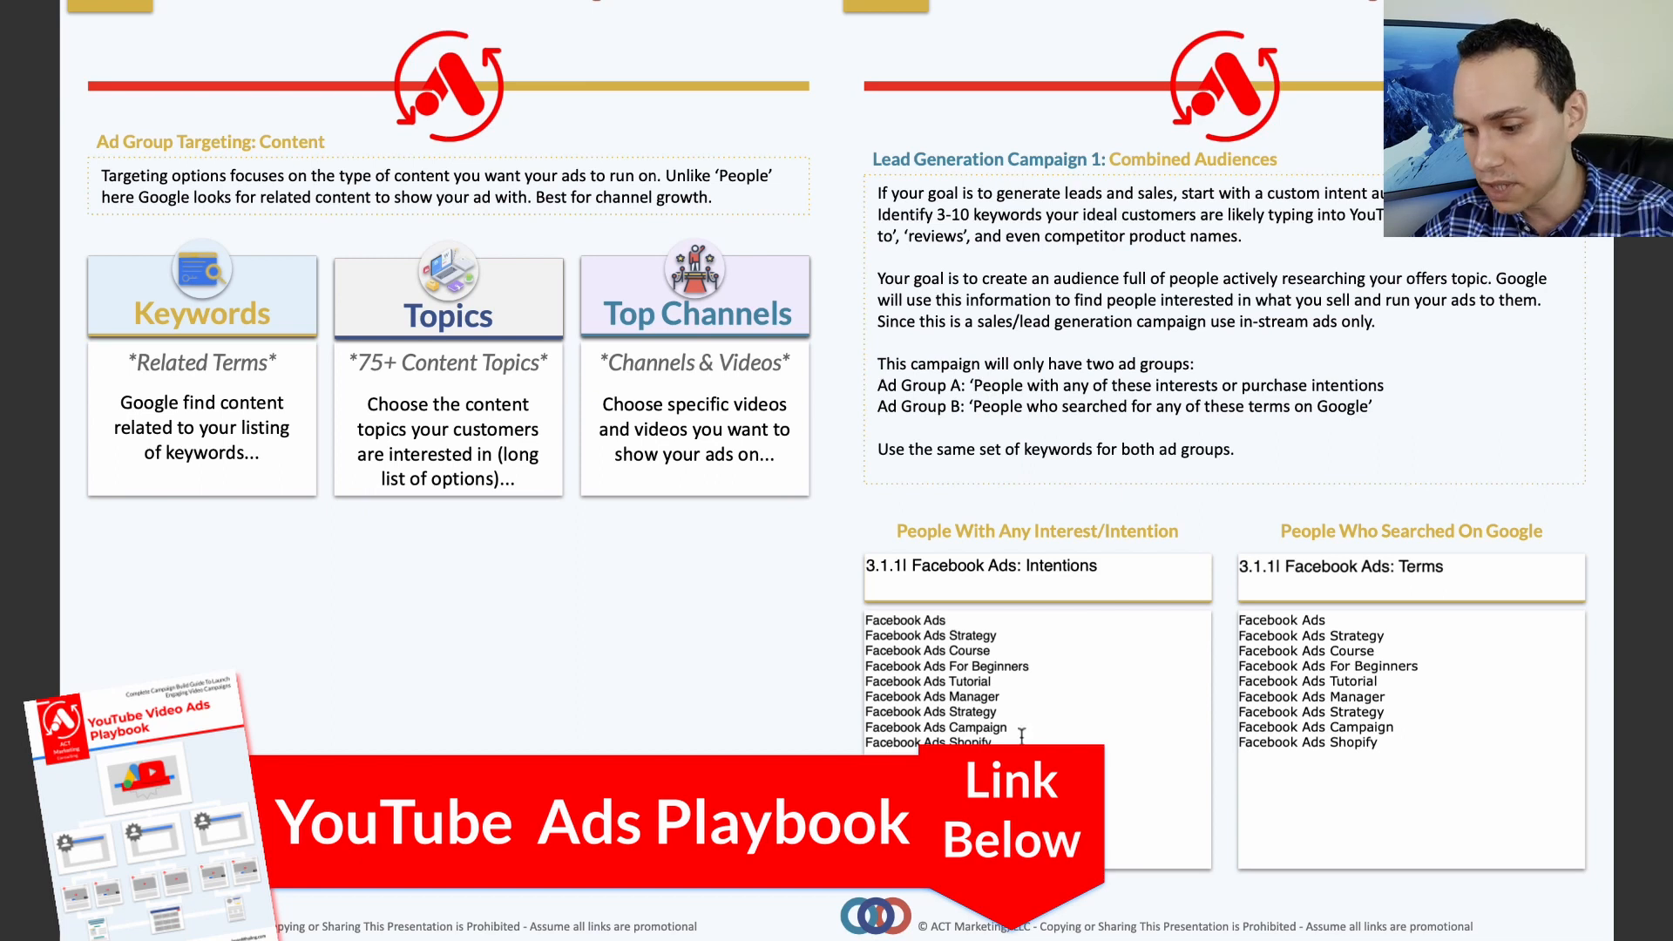
pyautogui.hotkey('ctrl', 'a')
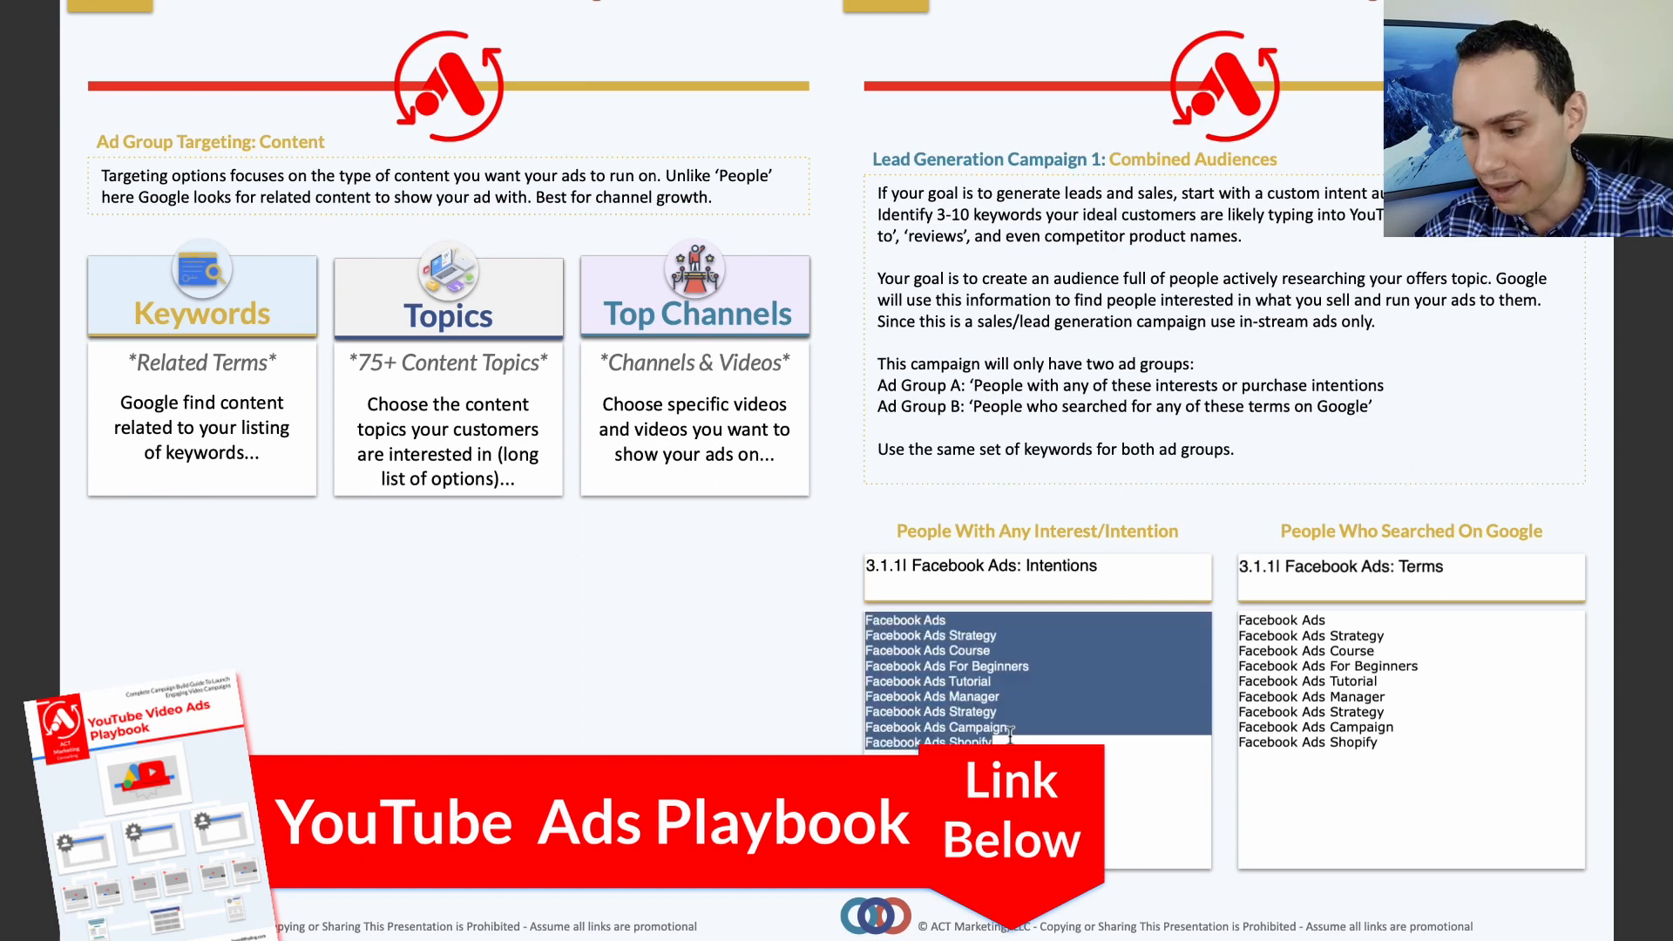
pyautogui.hotkey('ctrl', 'Left')
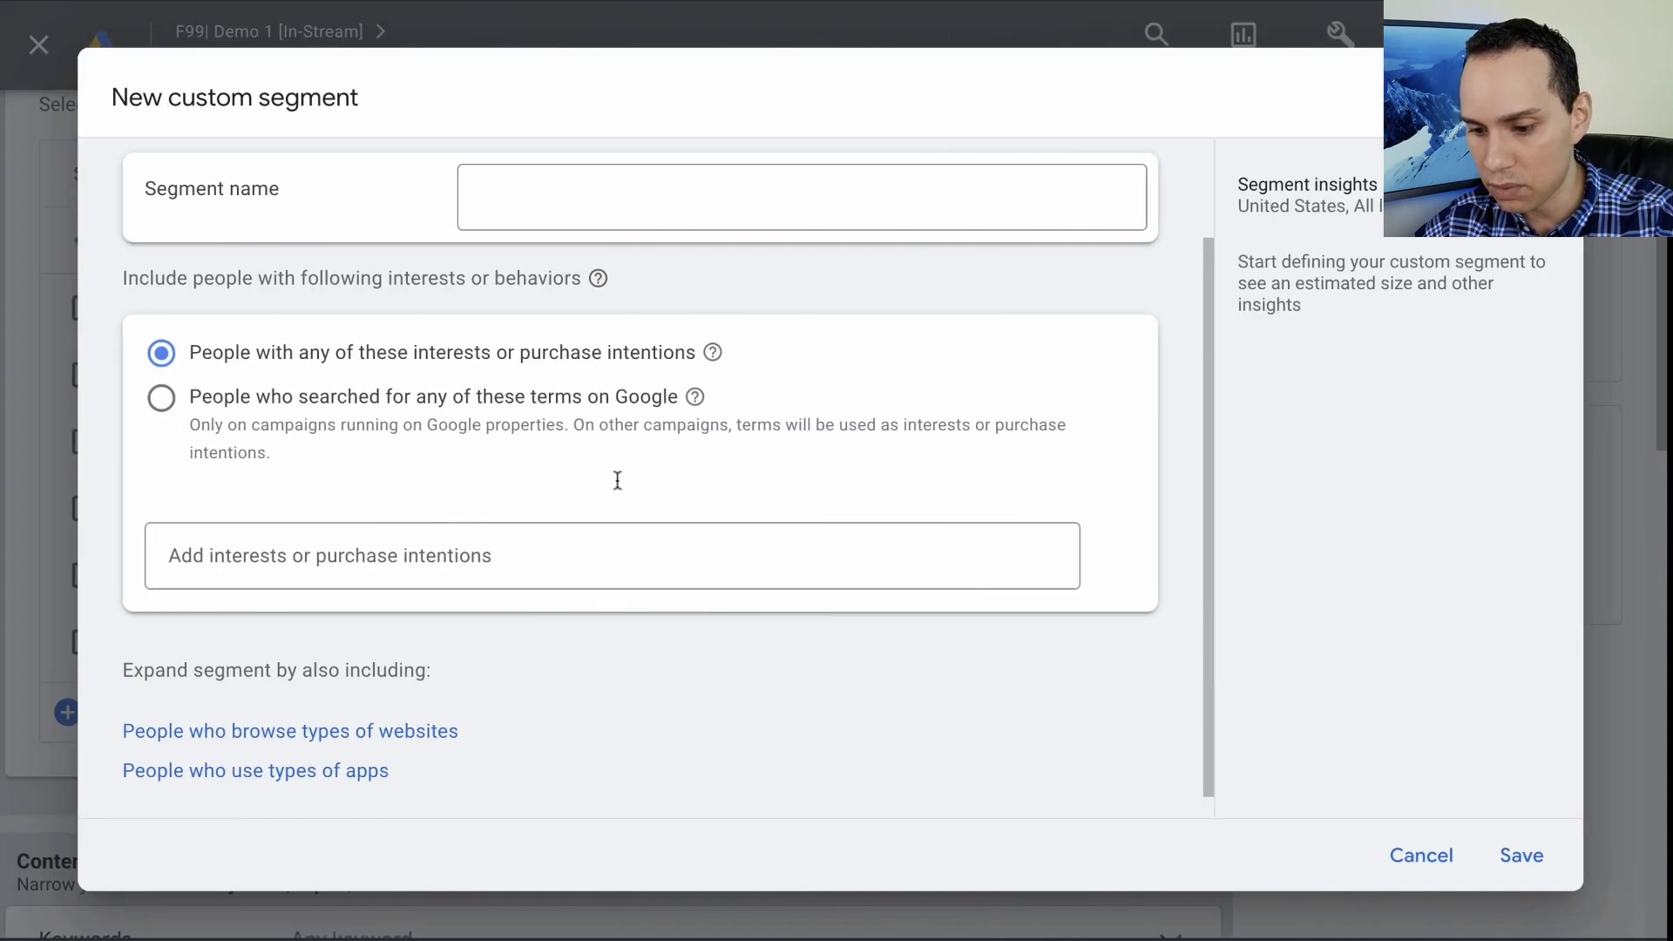
pyautogui.click(449, 566)
pyautogui.write('Facebook Ads Facebook Ads Strategy Facebook Ads Course Facebook Ads For Beginners Facebook Ads Tutorial Facebook Ads Manager Facebook Ads Campaign Facebook Ads Shopify')
pyautogui.click(850, 813)
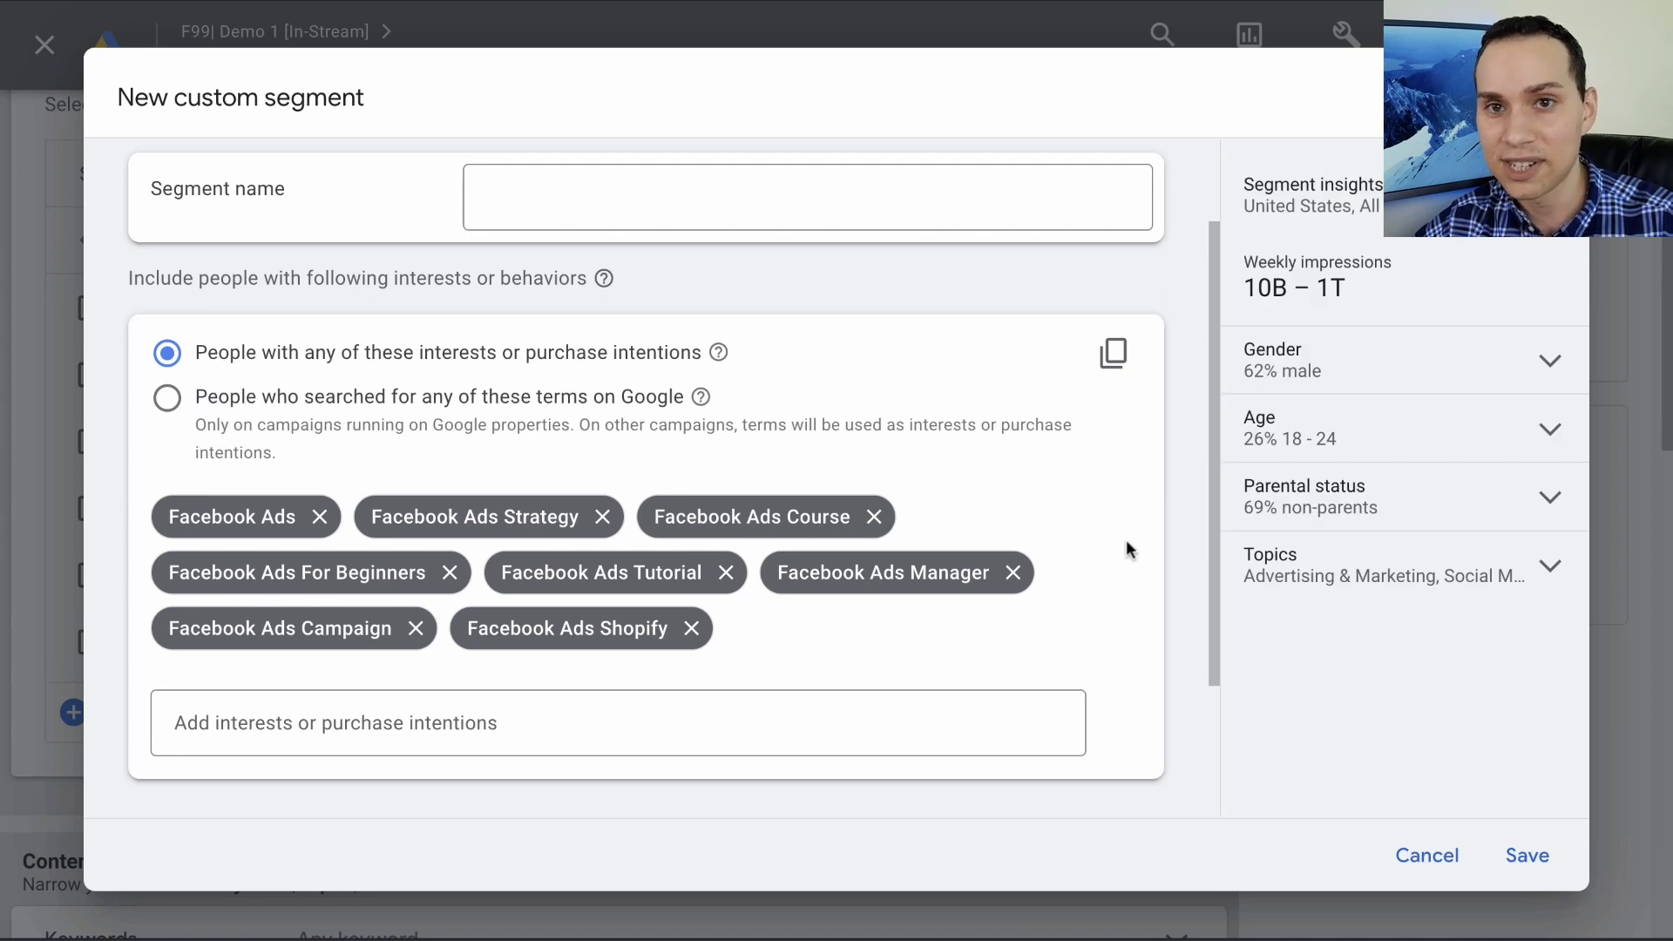
# - Copy the segment name "3.1.1| Facebook Ads: Intentions" from the playbook into the new custom segment, and discard that segment
pyautogui.hotkey('ctrl', 'Right')
pyautogui.click(1048, 565)
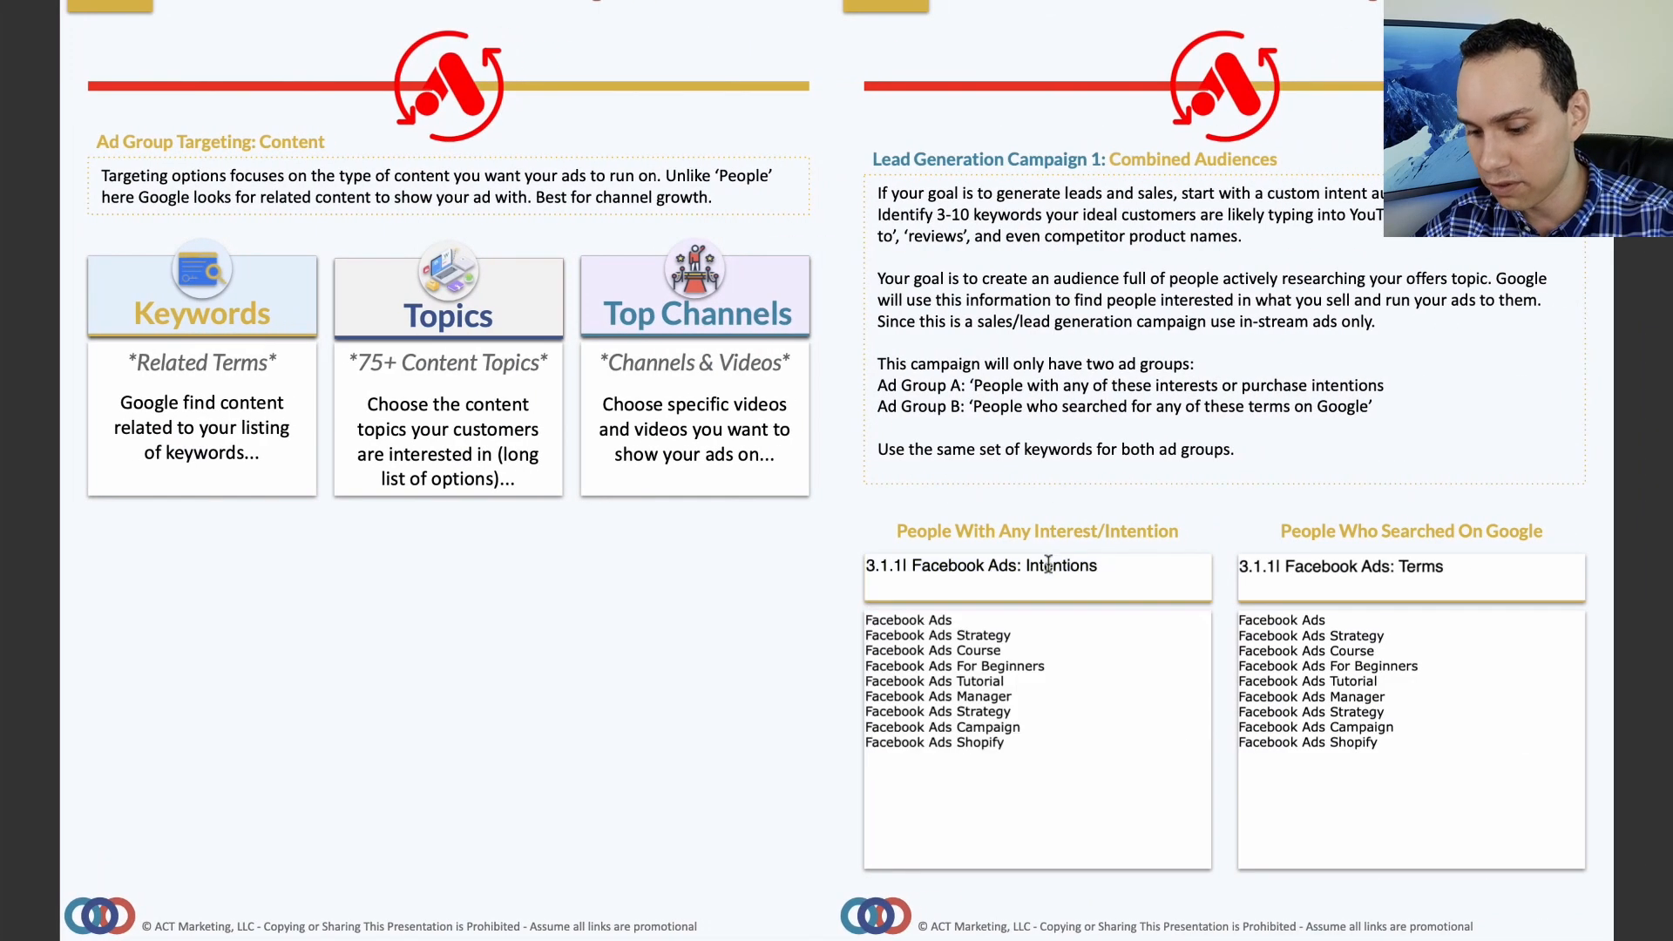
pyautogui.tripleClick(1048, 565)
pyautogui.hotkey('ctrl', 'c')
pyautogui.hotkey('ctrl', 'Left')
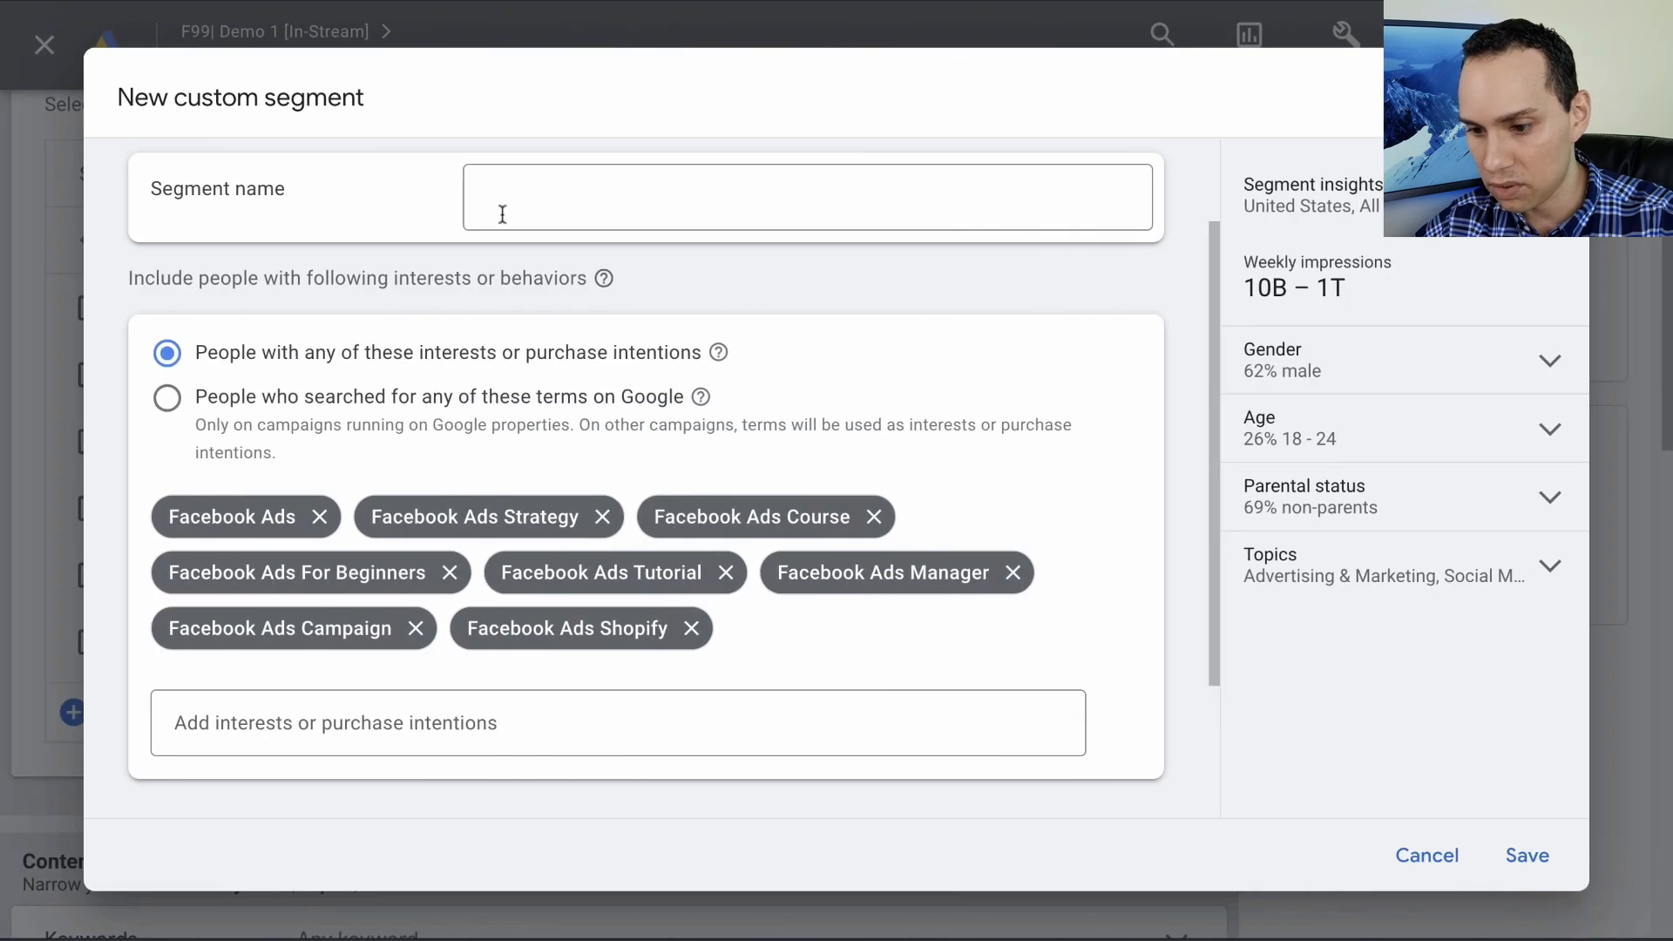
pyautogui.click(509, 190)
pyautogui.hotkey('ctrl', 'v')
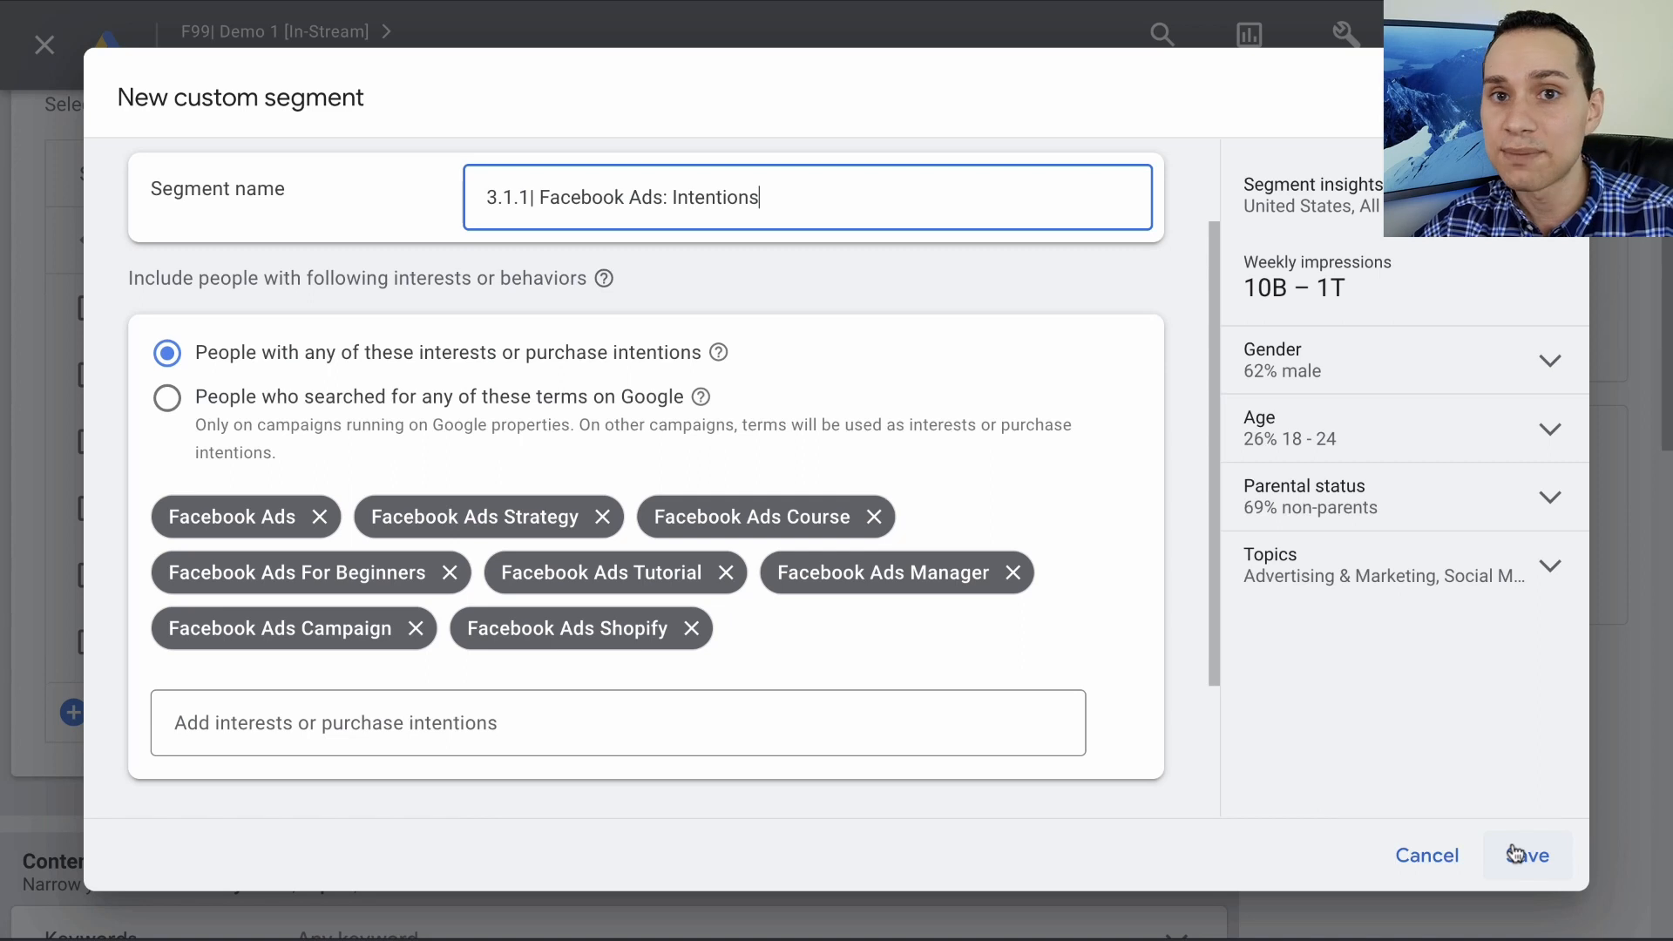
pyautogui.click(1427, 854)
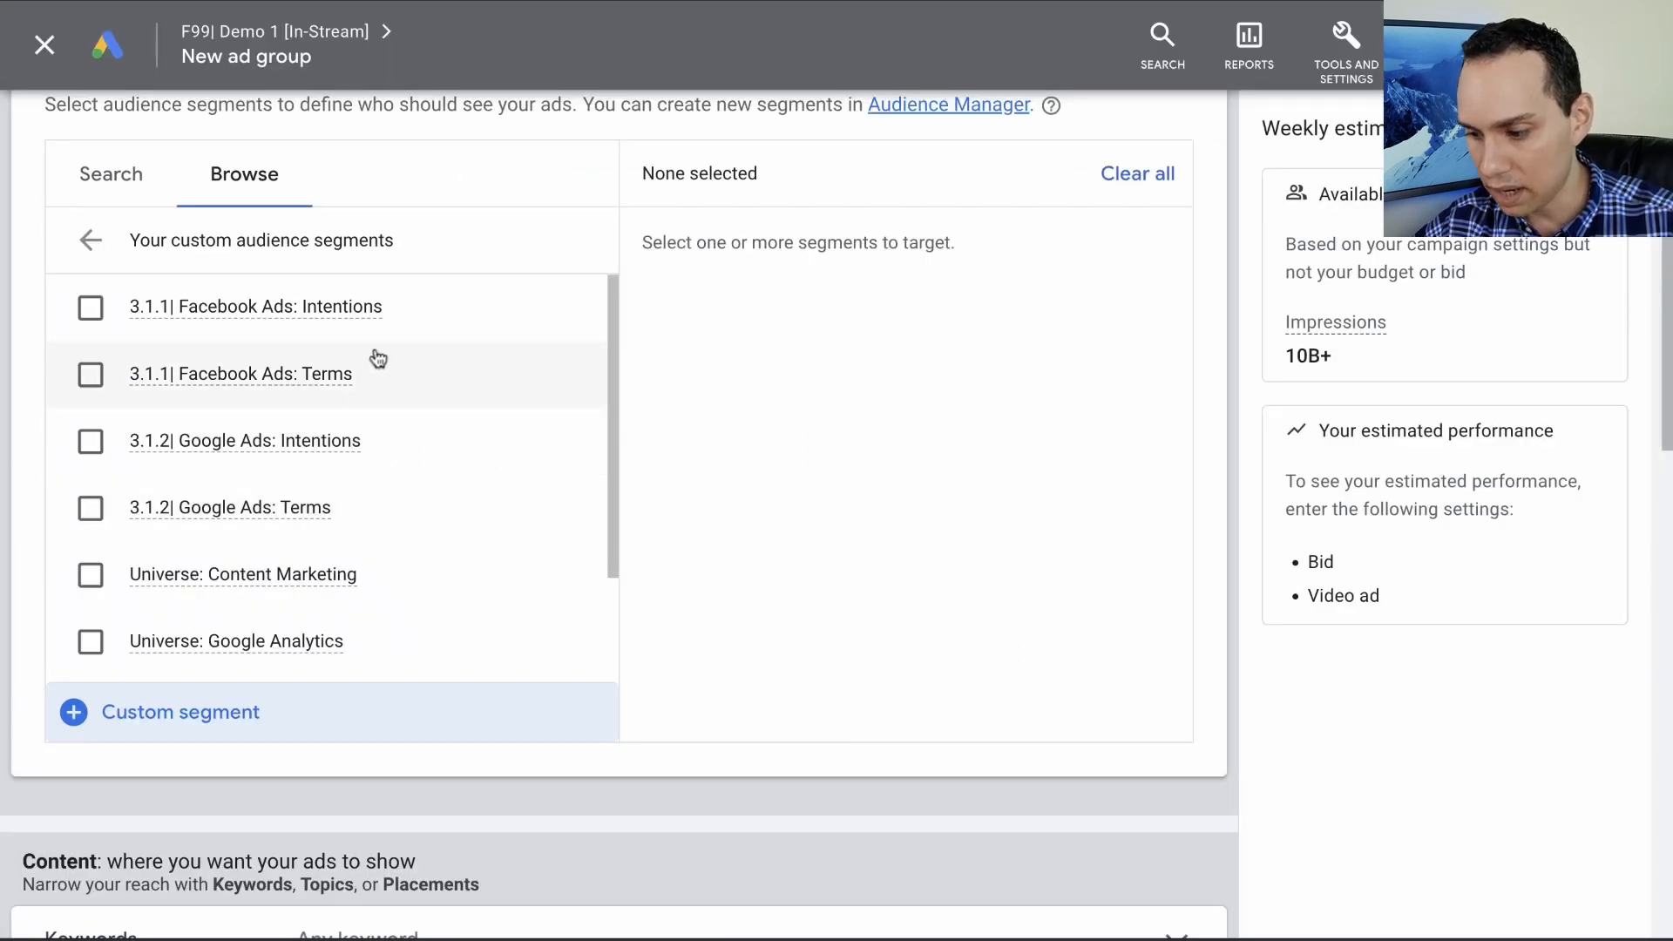
# - Target the existing custom segment "3.1.1| Facebook Ads: Intentions" in the ad group
pyautogui.hotkey('ctrl', 'Right')
pyautogui.hotkey('ctrl', 'Left')
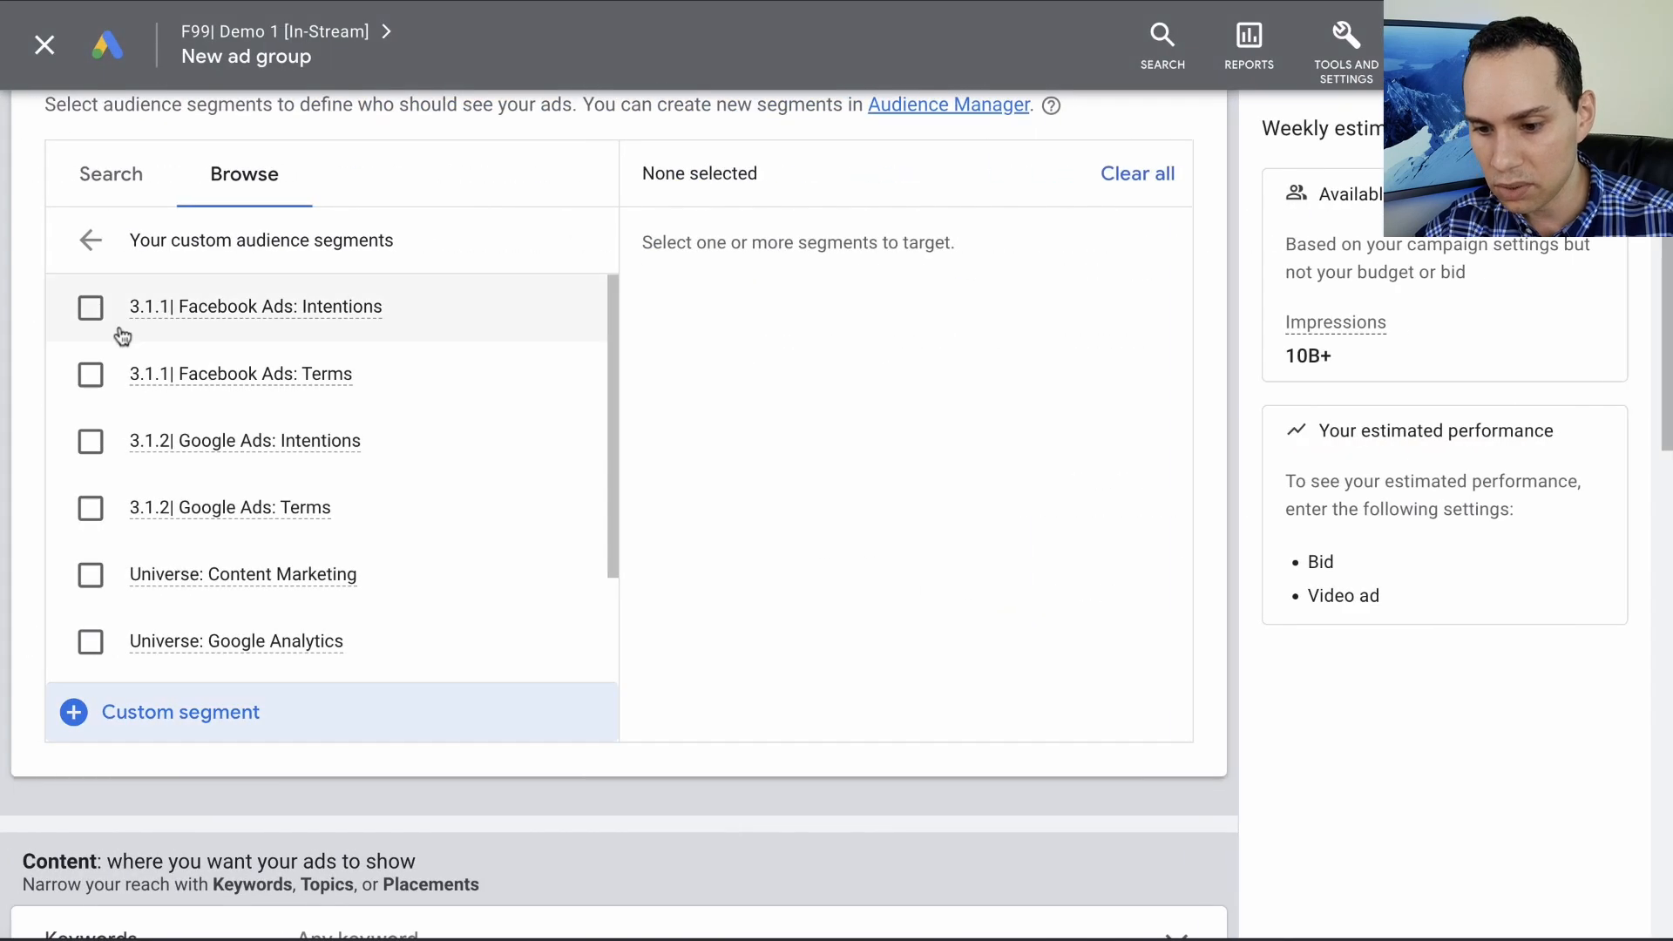
pyautogui.click(89, 306)
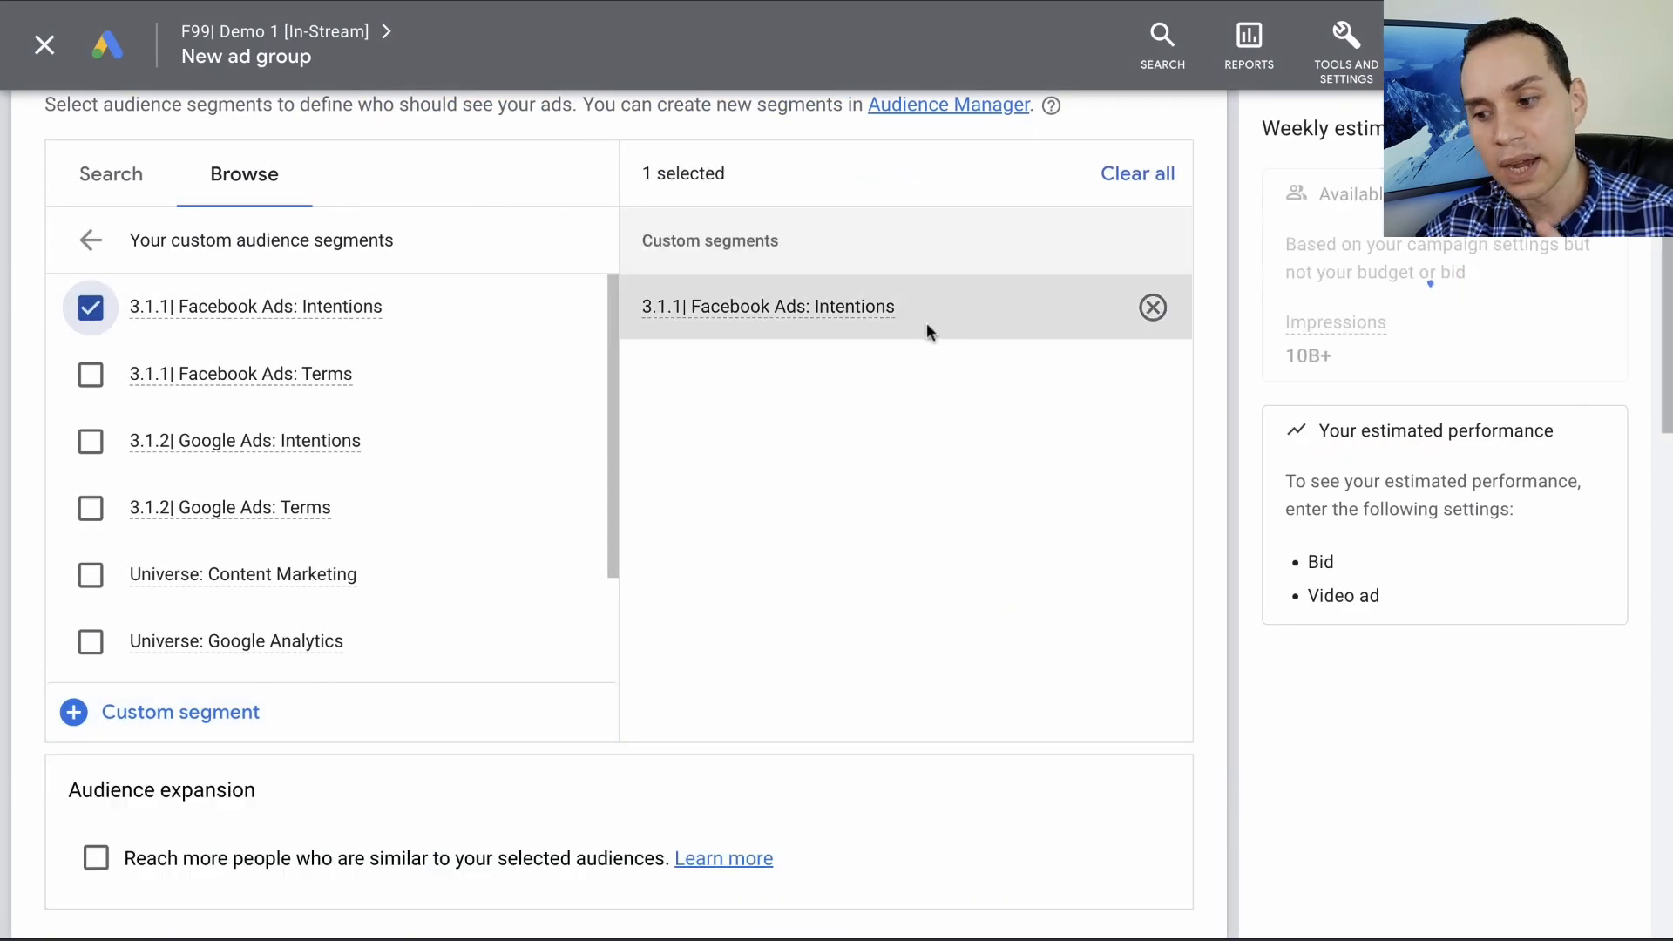
# - Name the ad group "3.1.1| Facebook Ads: Intentions", matching its selected audience segment
pyautogui.scroll(1, 927, 330)
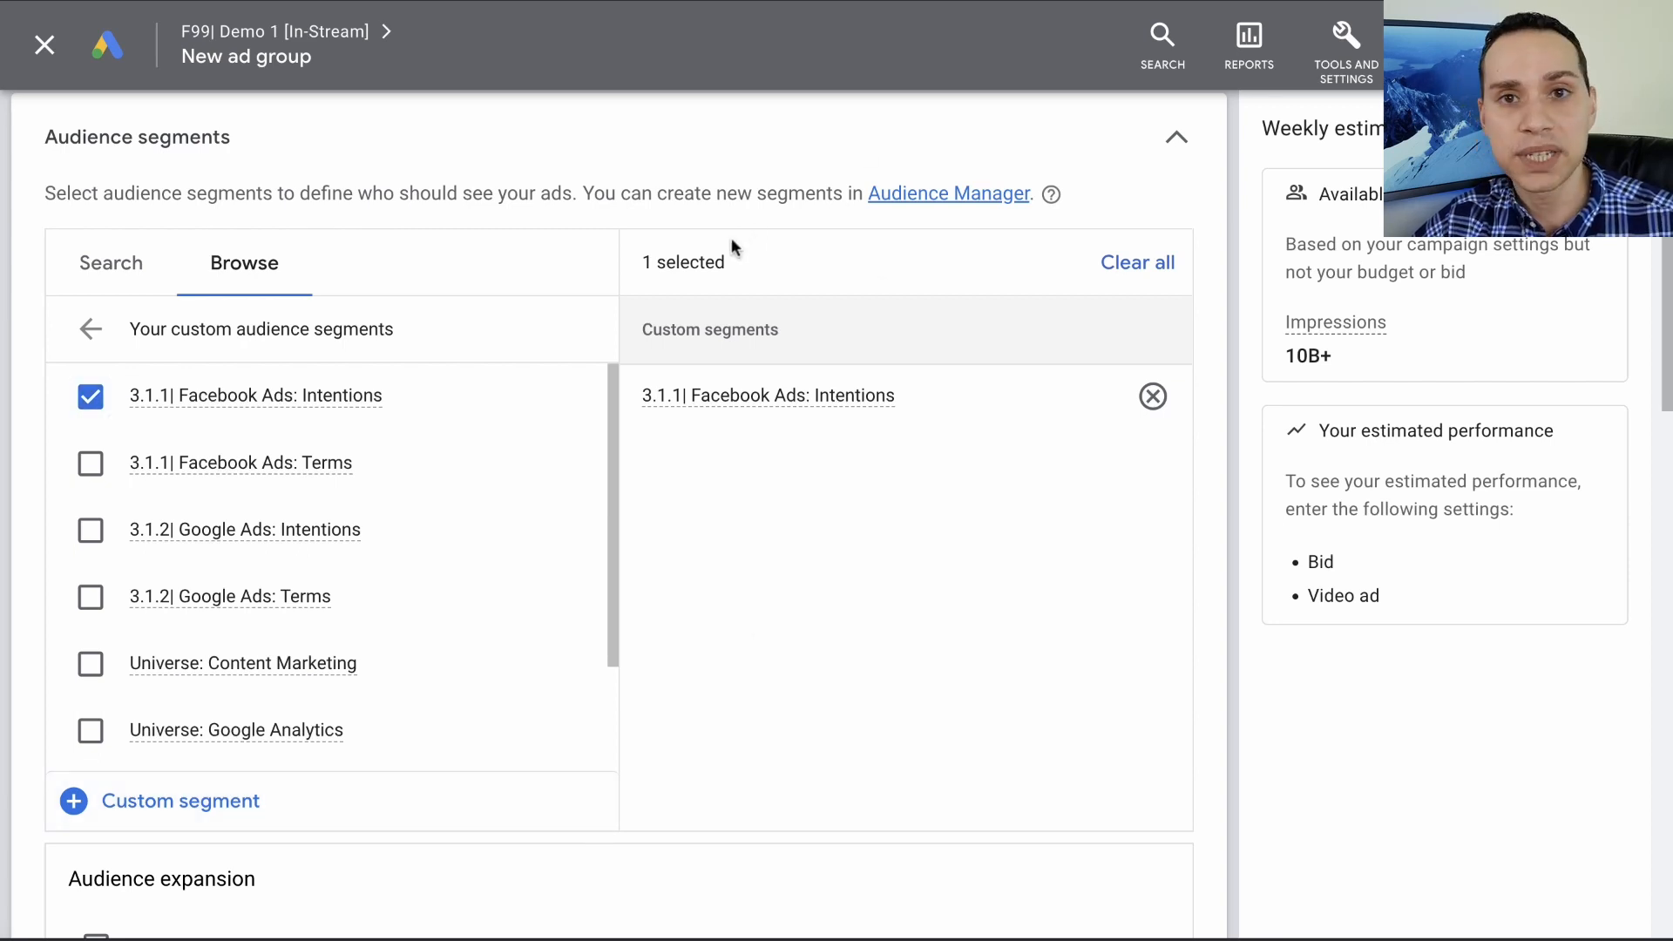
pyautogui.scroll(5, 730, 237)
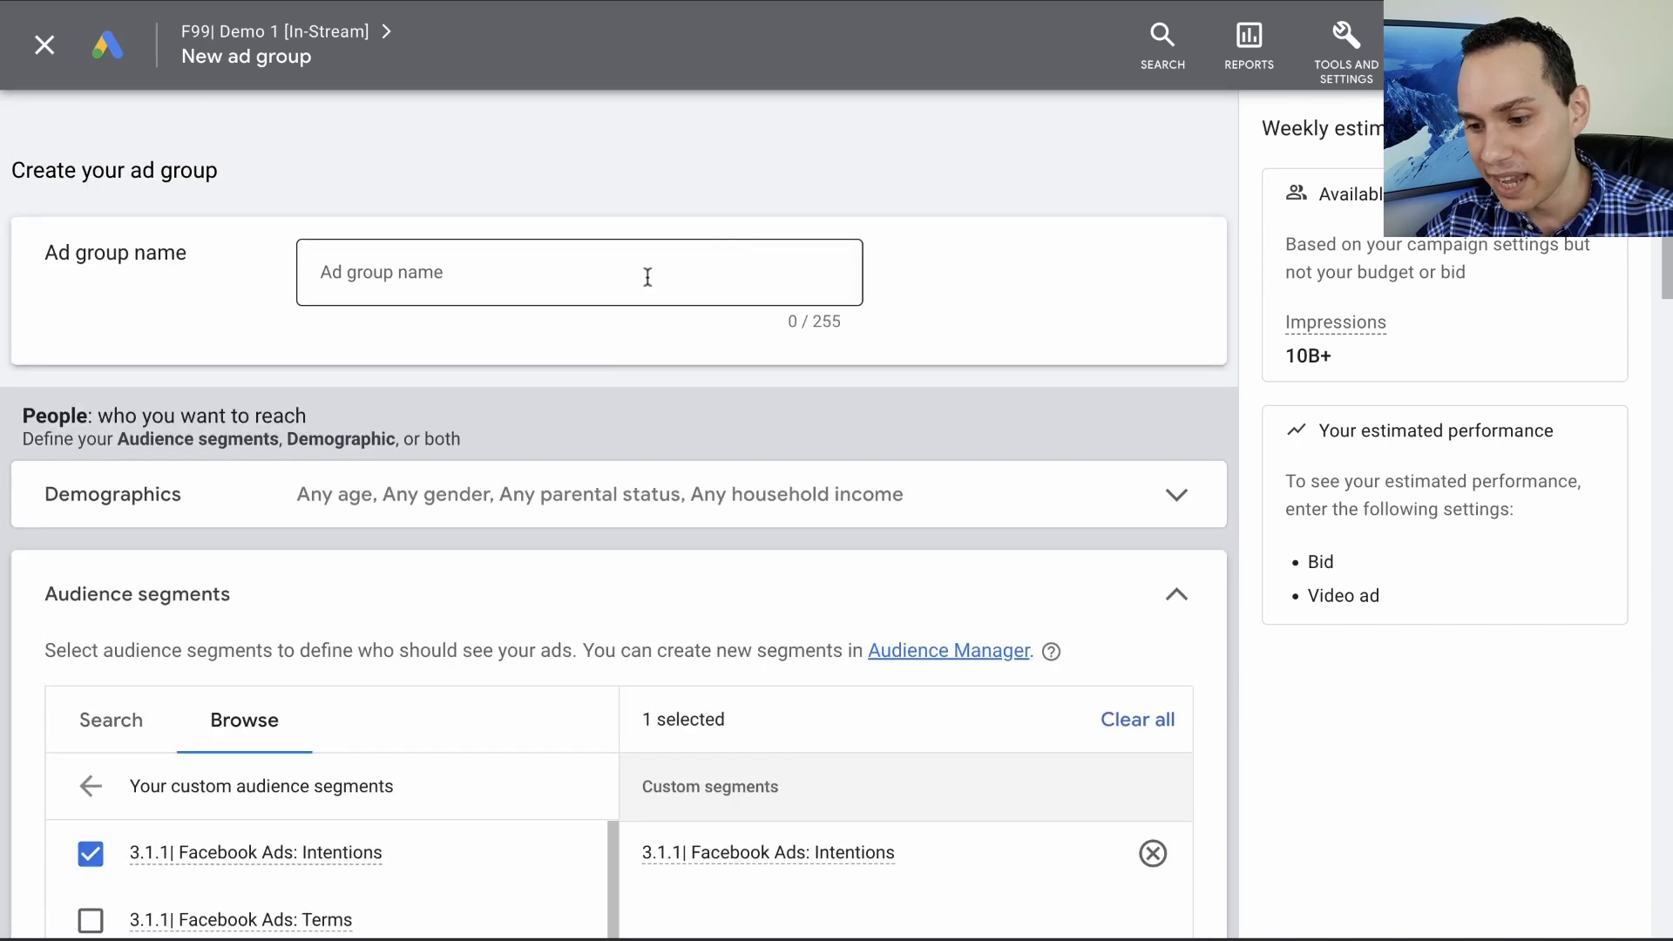
pyautogui.click(648, 277)
pyautogui.hotkey('ctrl', 'v')
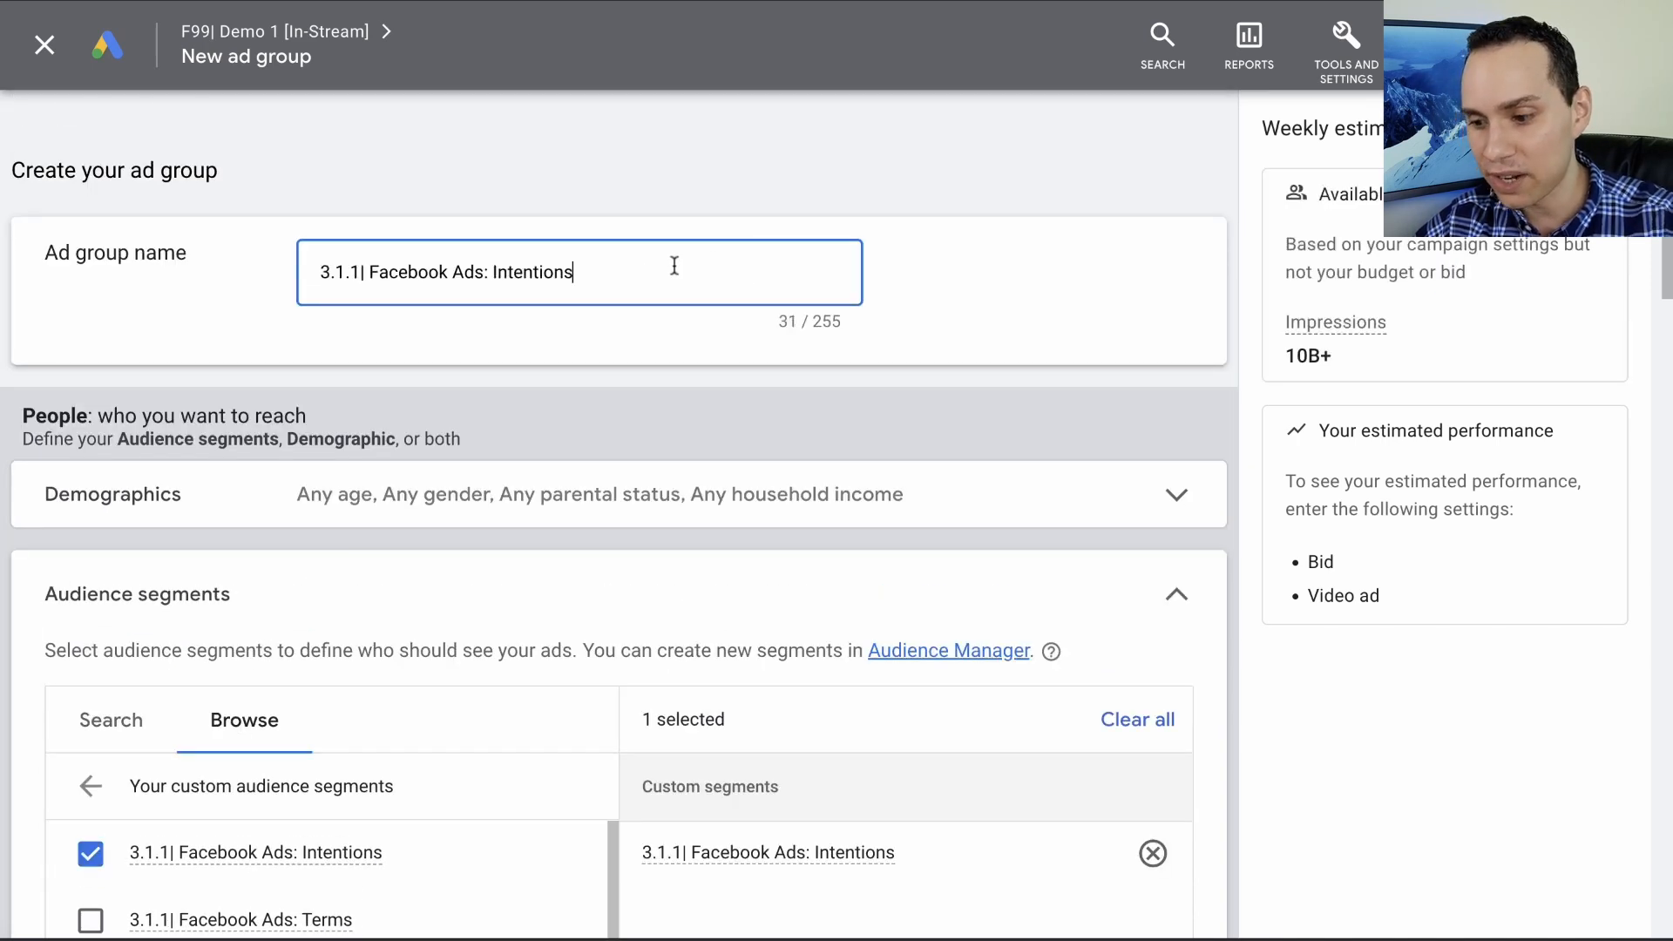
pyautogui.click(948, 268)
pyautogui.scroll(-6, 949, 268)
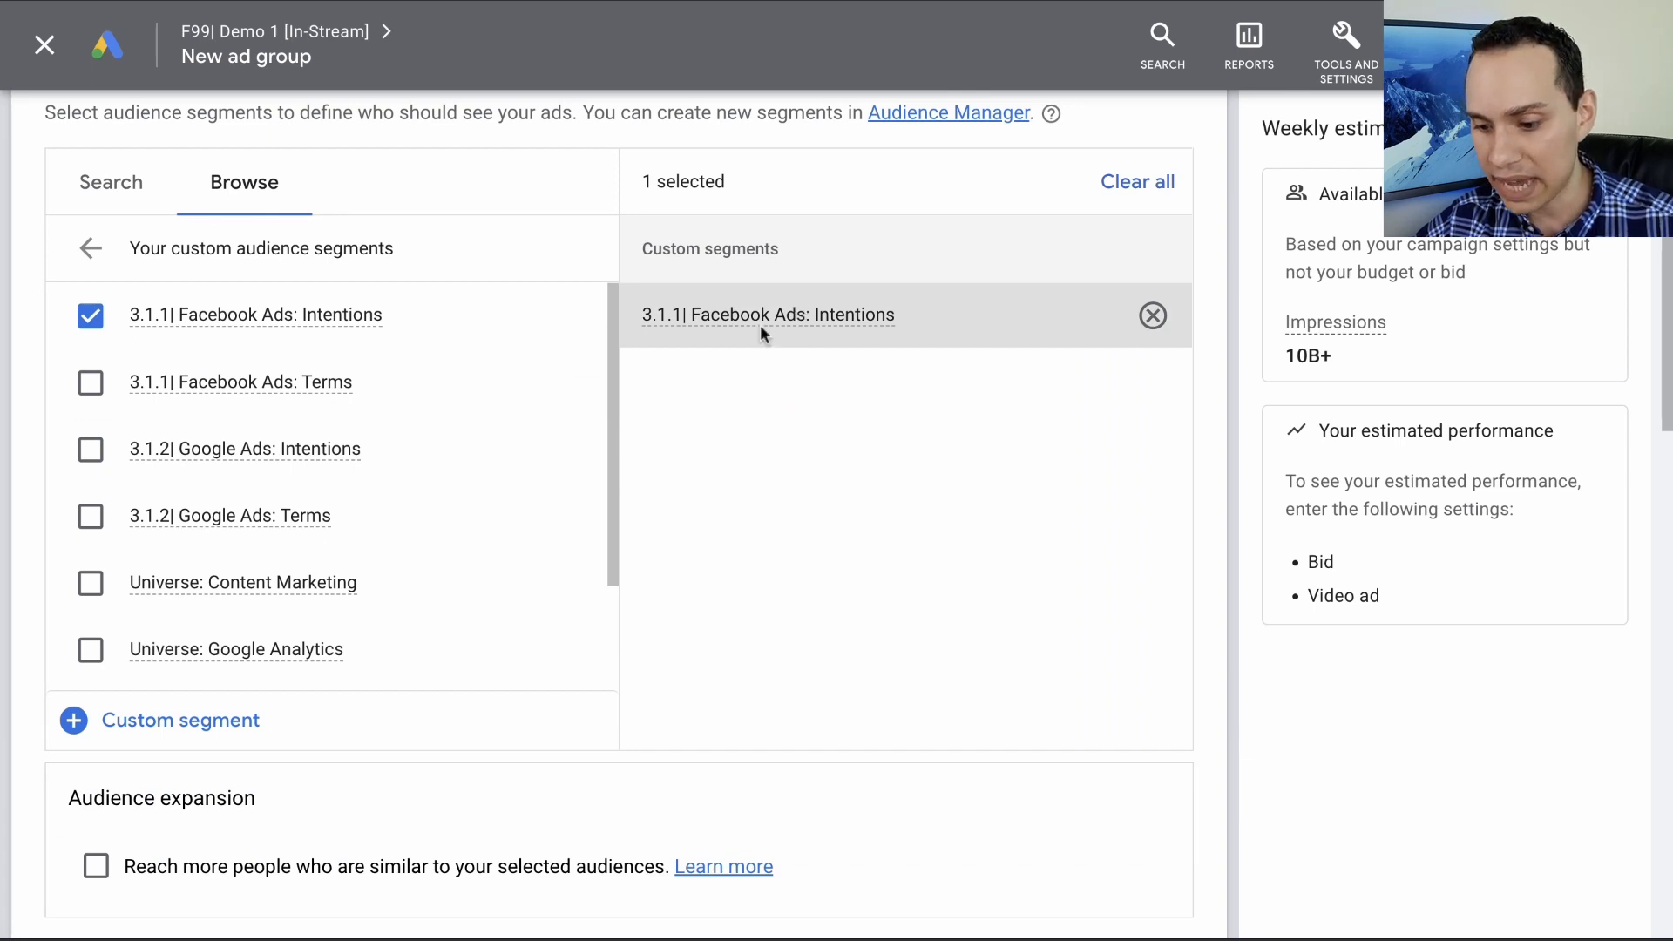
# - Set the ad group's maximum CPV bid to $0.10
pyautogui.scroll(-6, 760, 324)
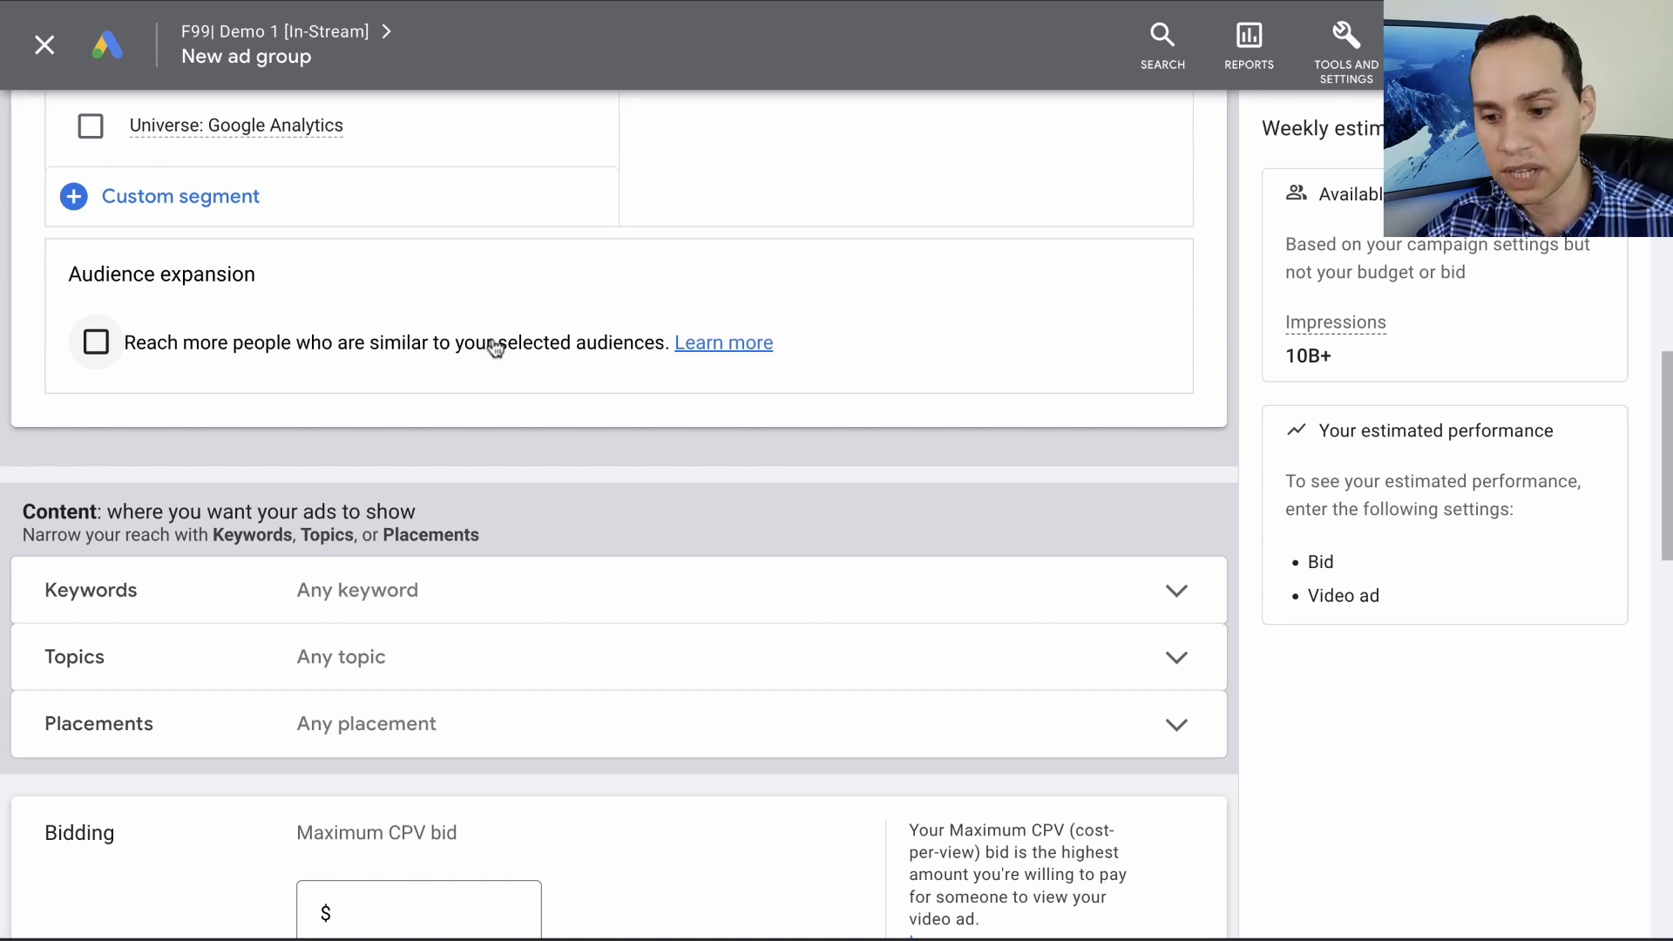
pyautogui.scroll(-5, 667, 413)
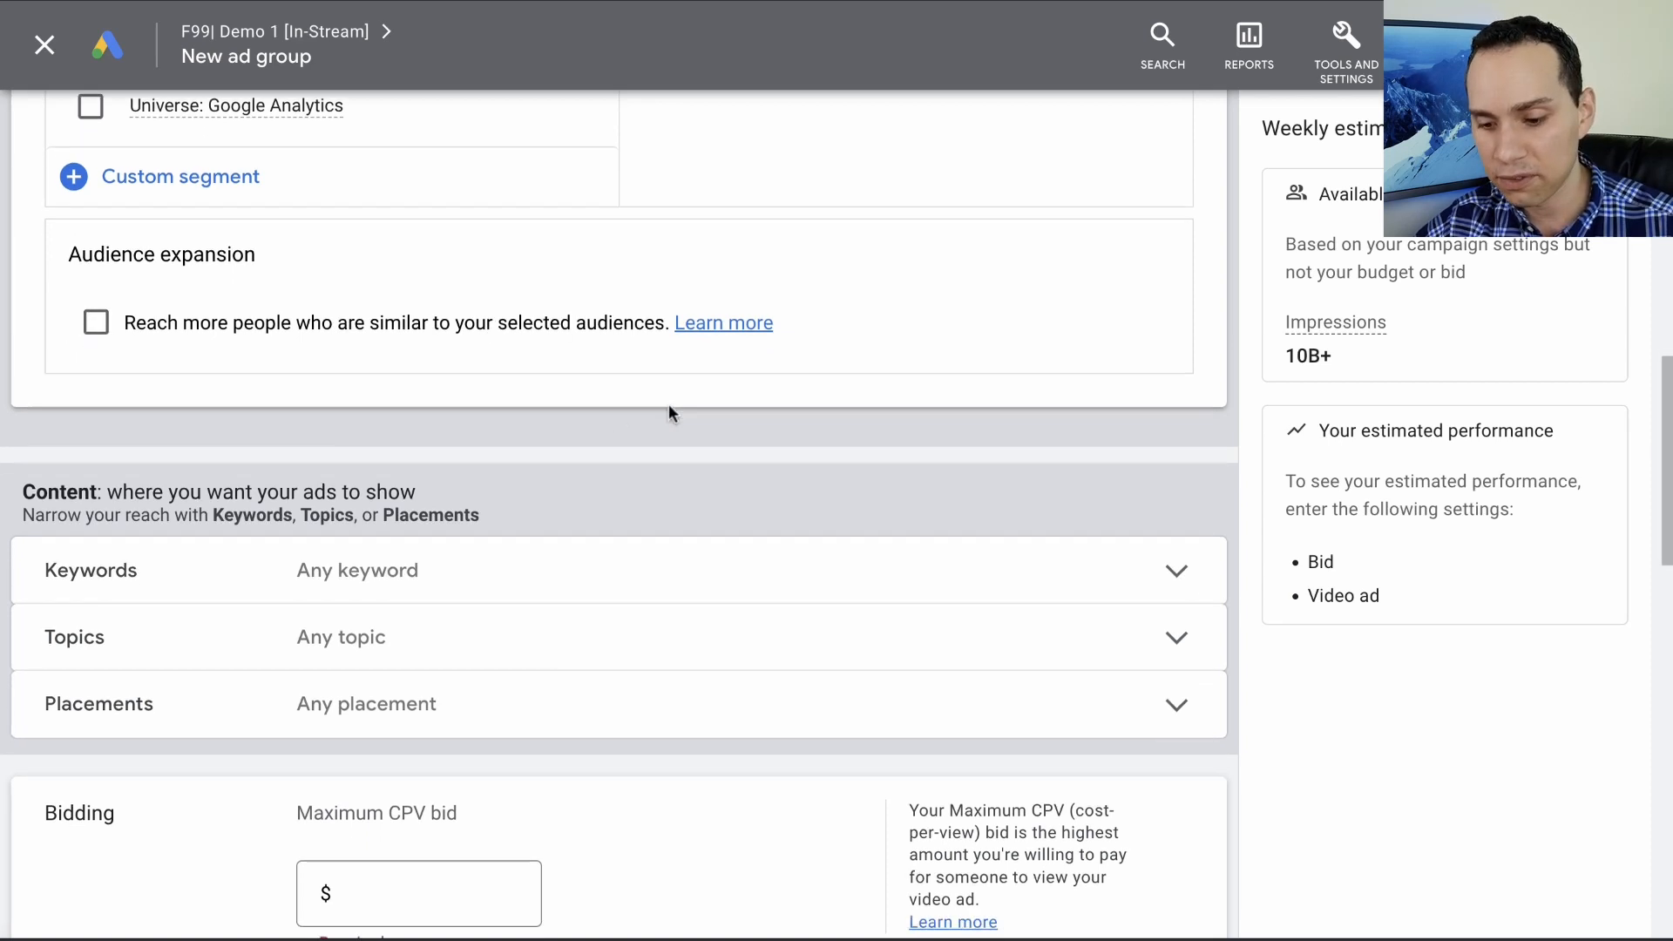
pyautogui.click(490, 549)
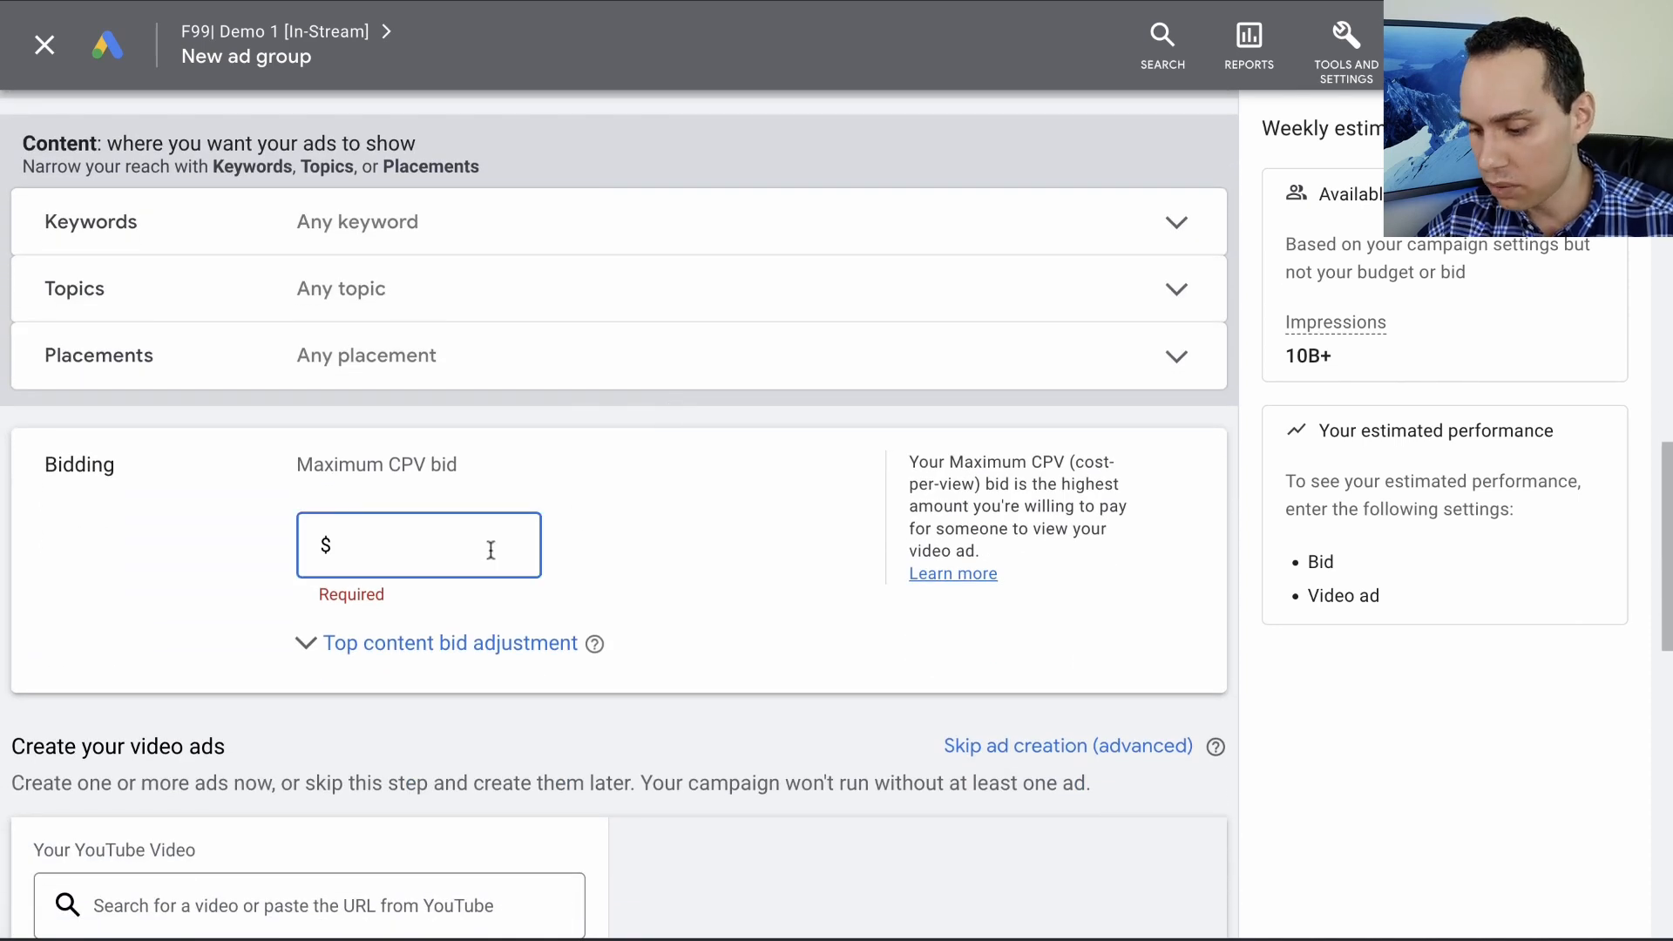
pyautogui.write('0.')
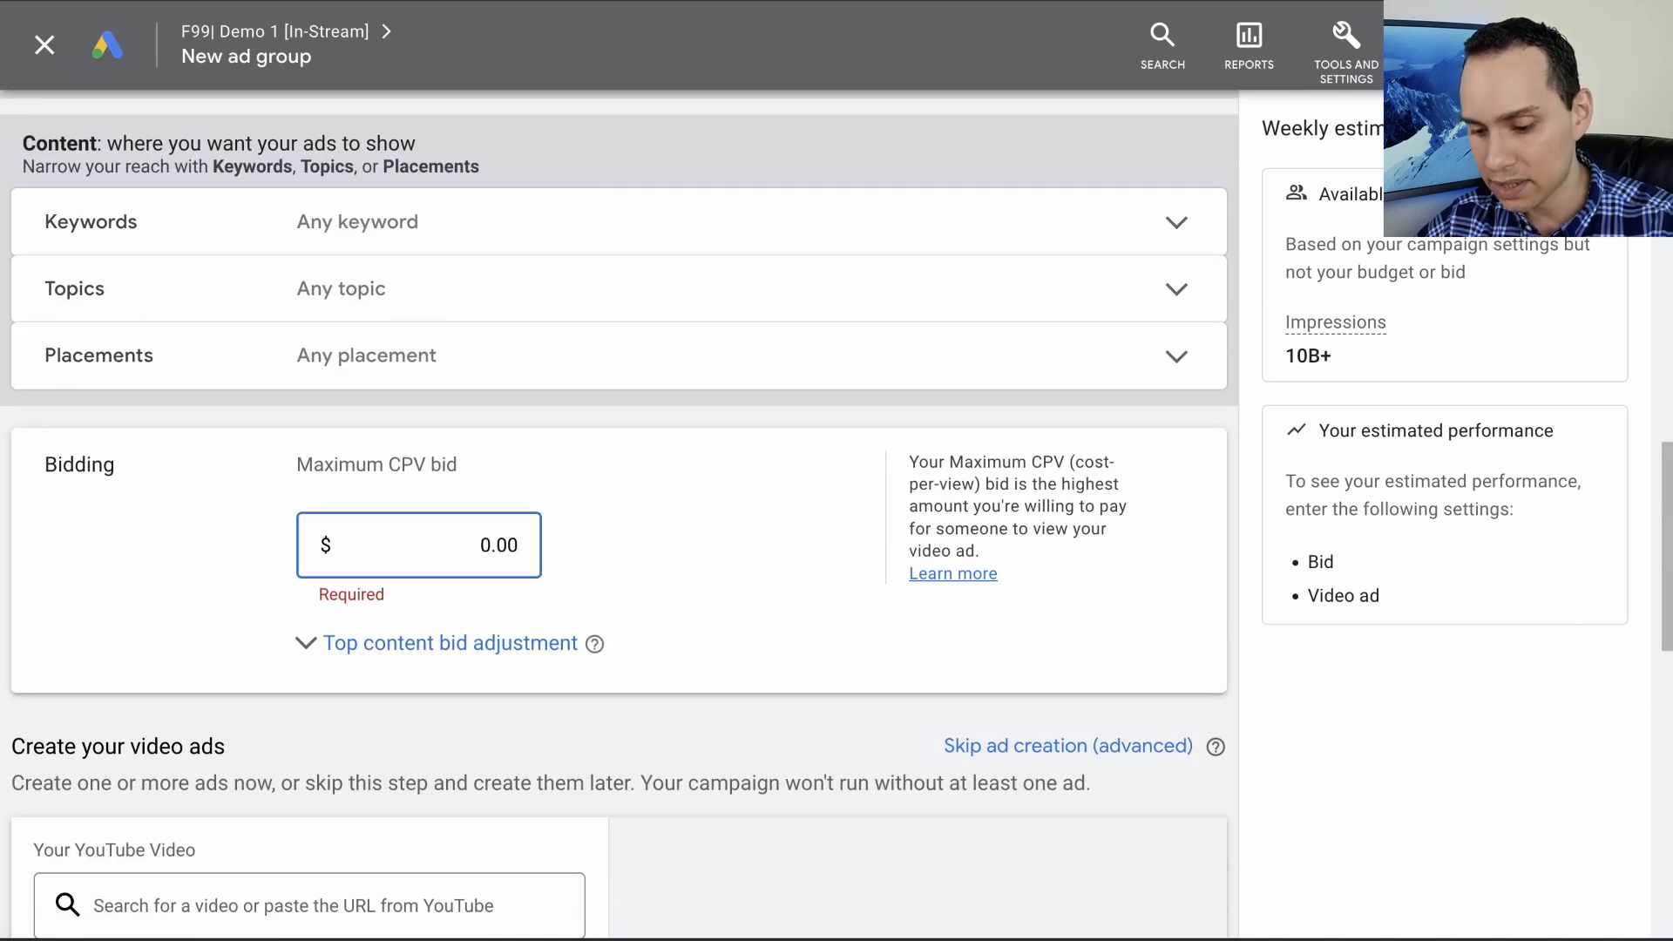
pyautogui.write('1')
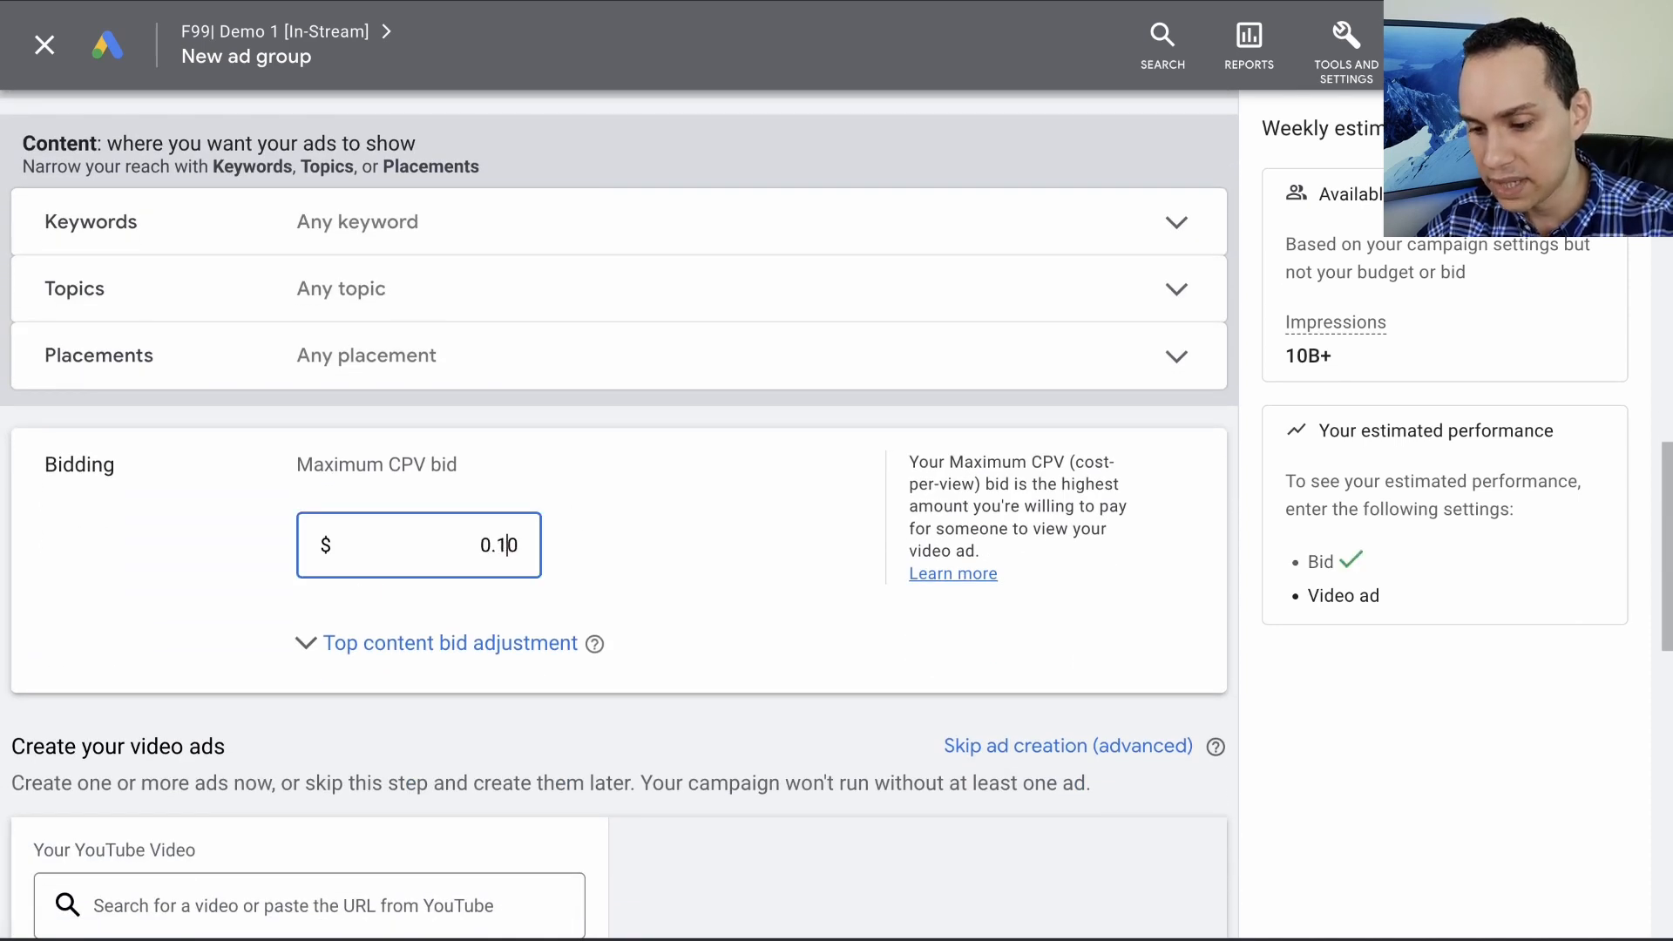
pyautogui.scroll(-1, 683, 535)
pyautogui.click(682, 535)
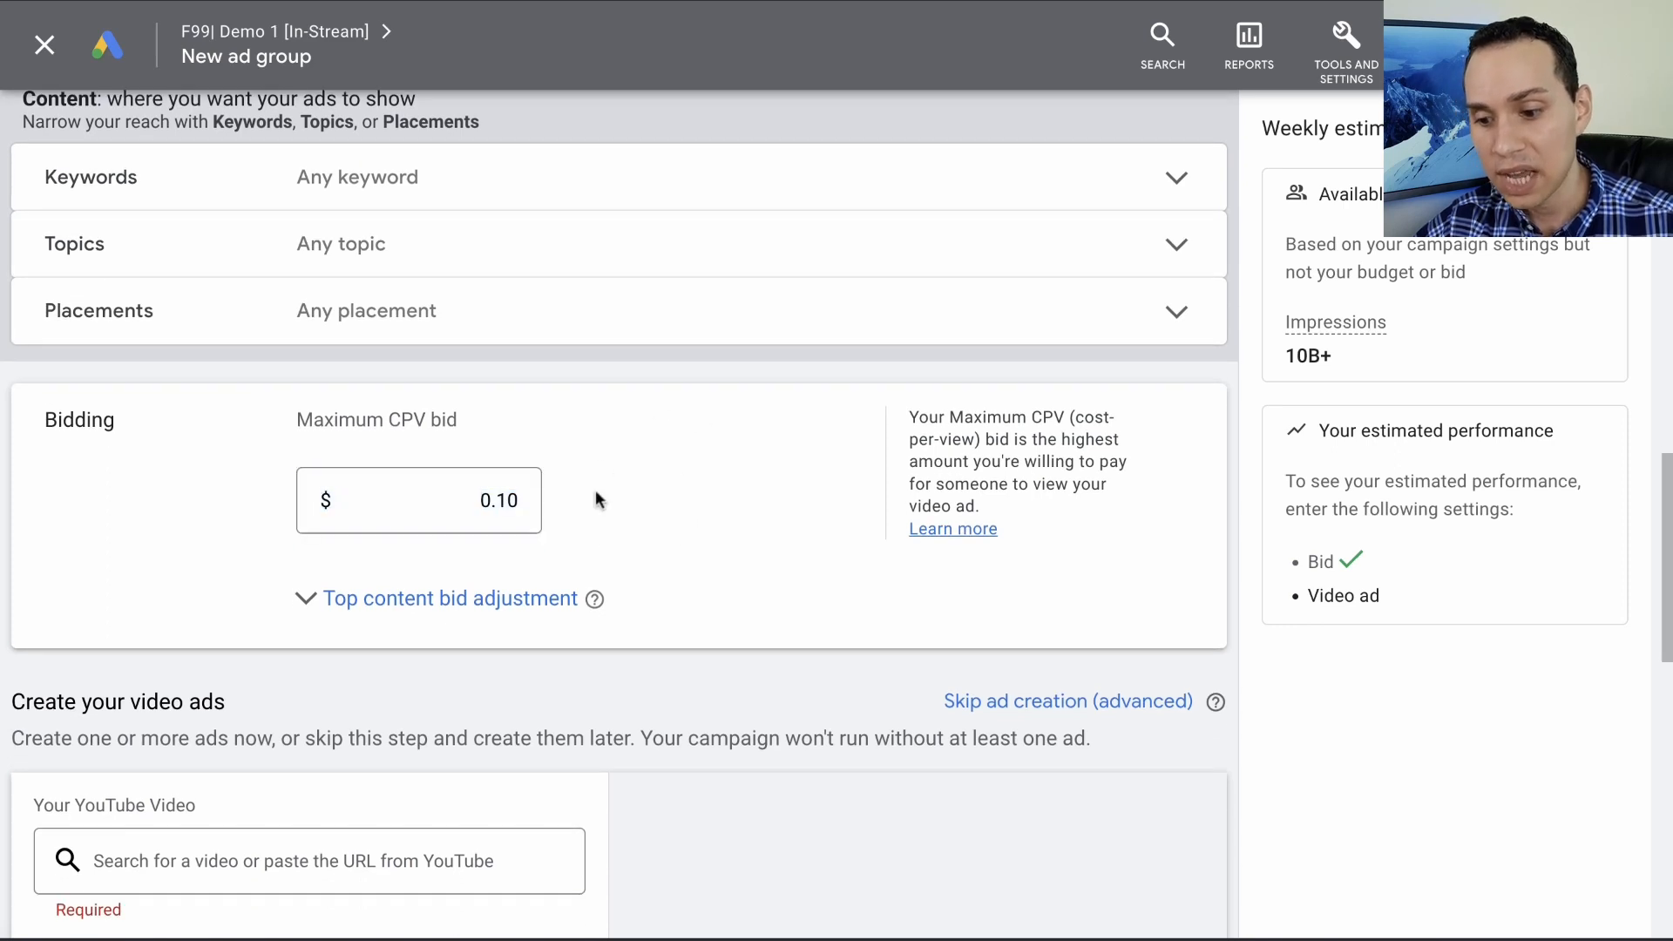
# - Examine the placement targeting options for the ad group and collapse them without selecting any placement
pyautogui.click(384, 338)
pyautogui.scroll(-5, 359, 598)
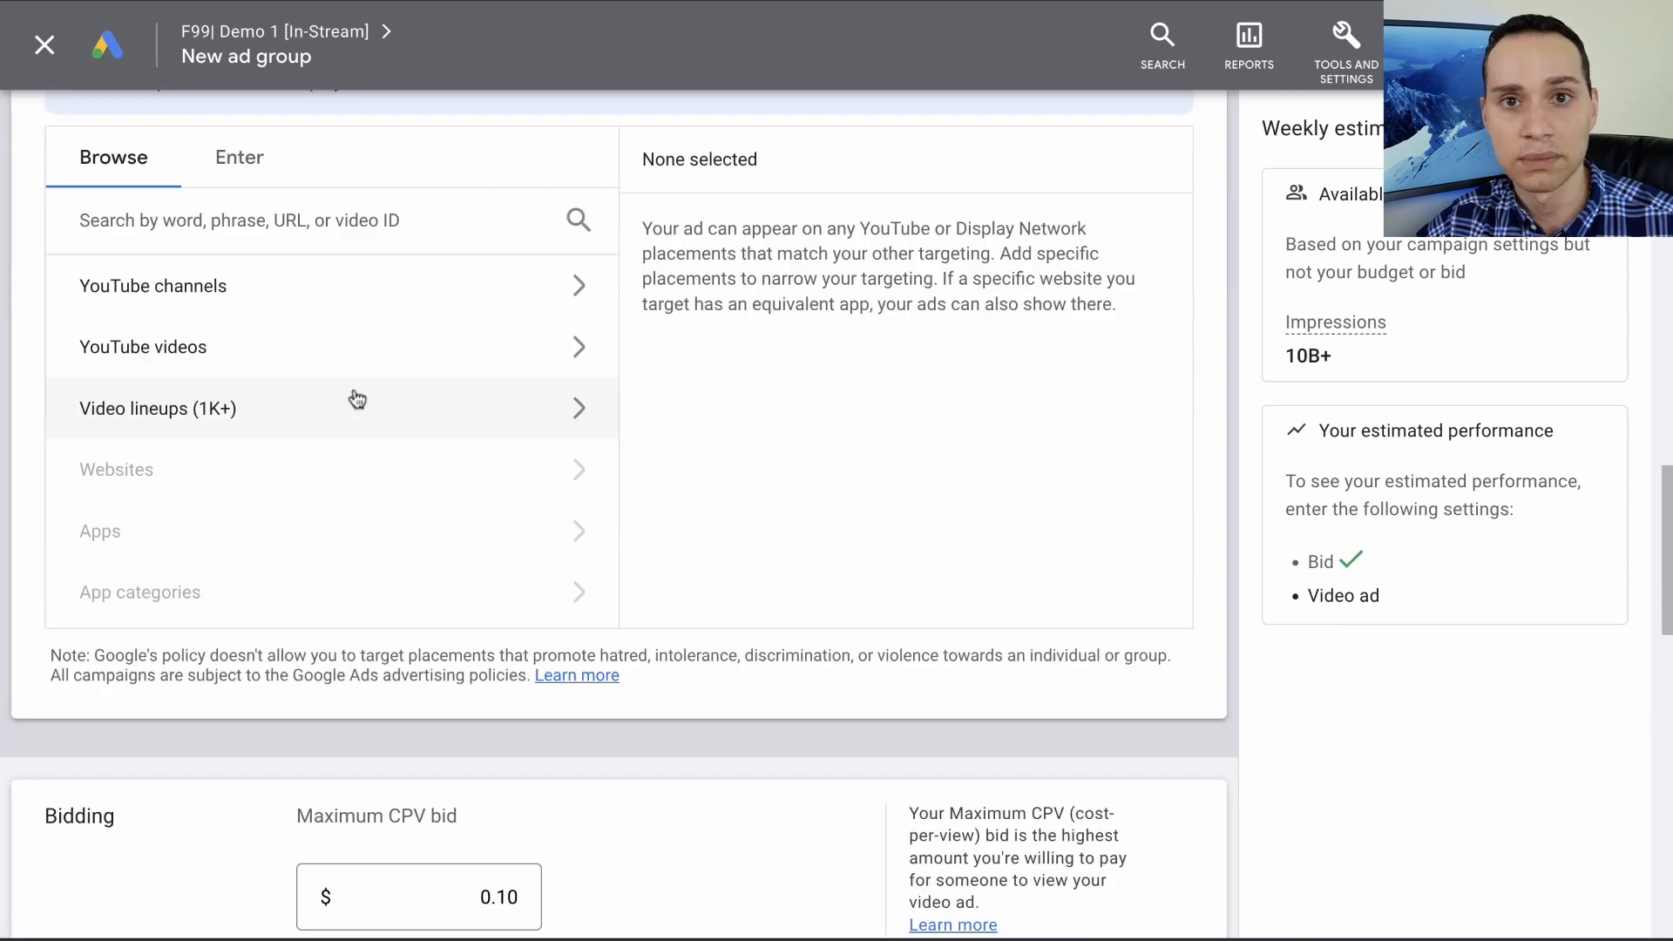
pyautogui.scroll(3, 421, 335)
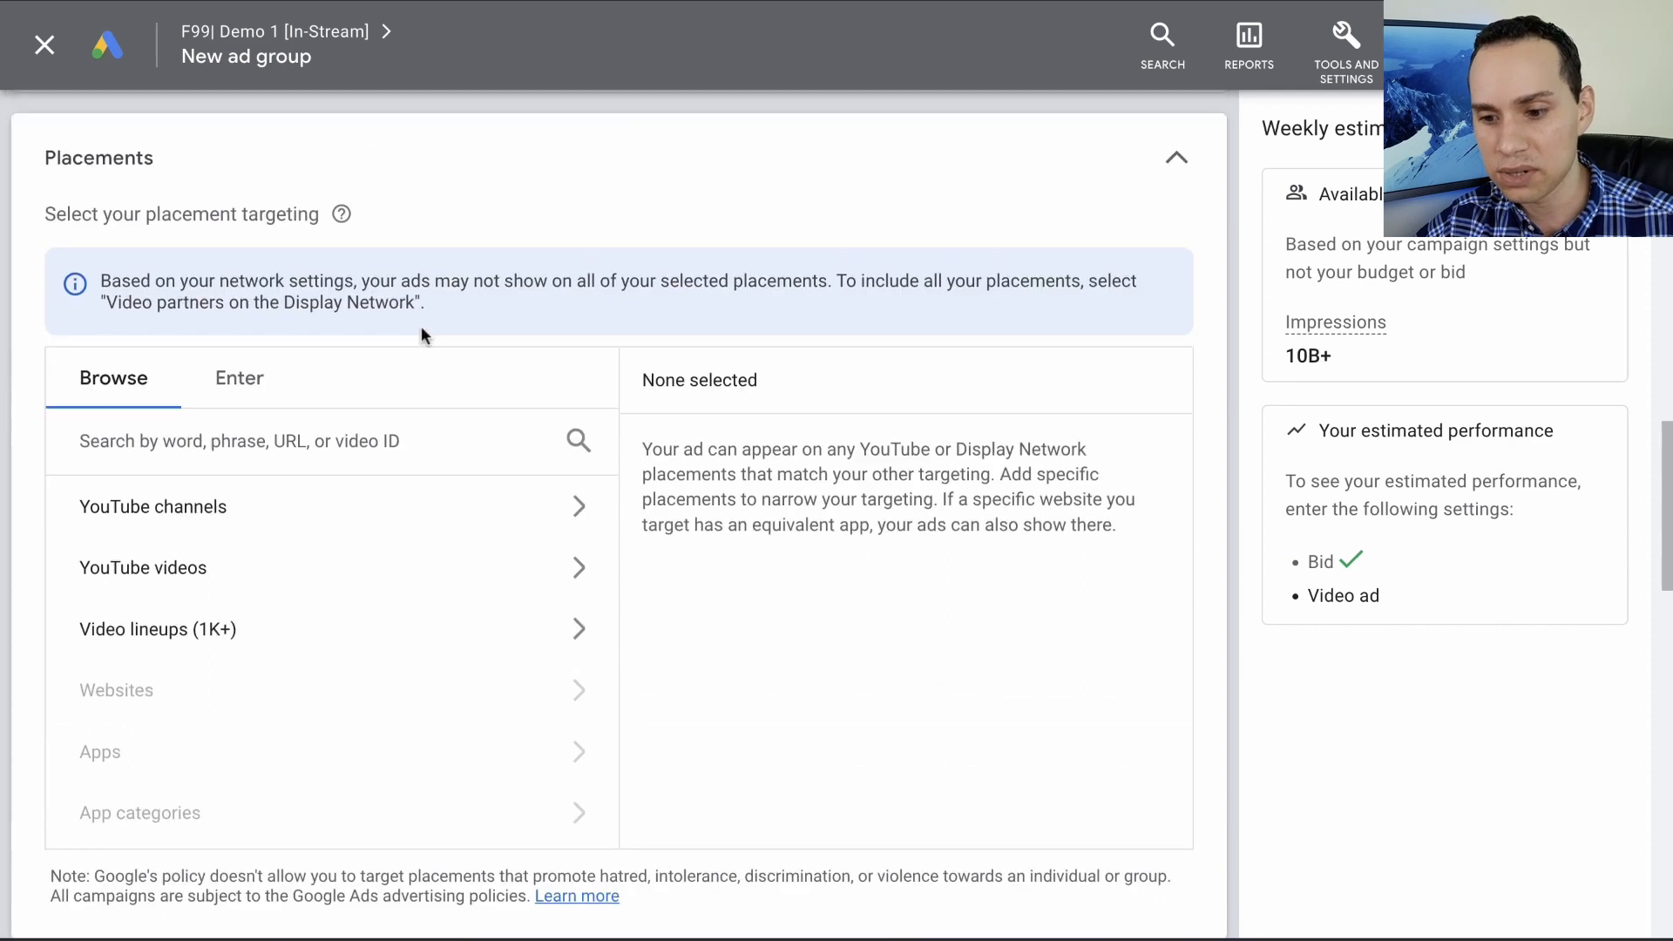
pyautogui.scroll(1, 421, 335)
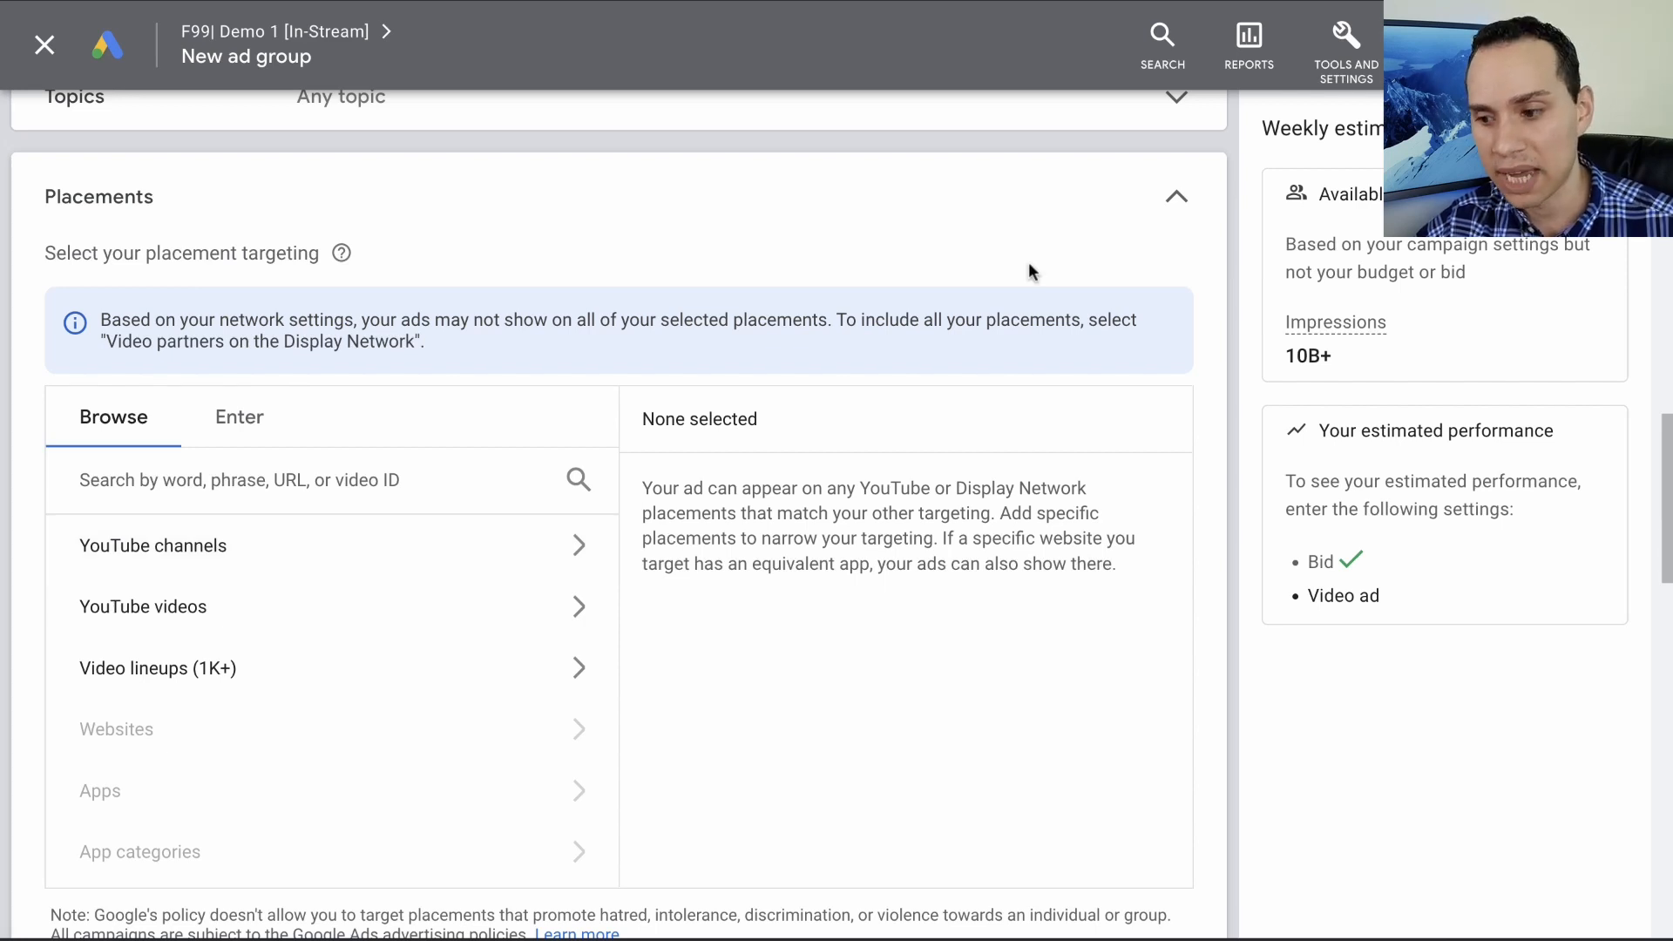
pyautogui.click(1178, 198)
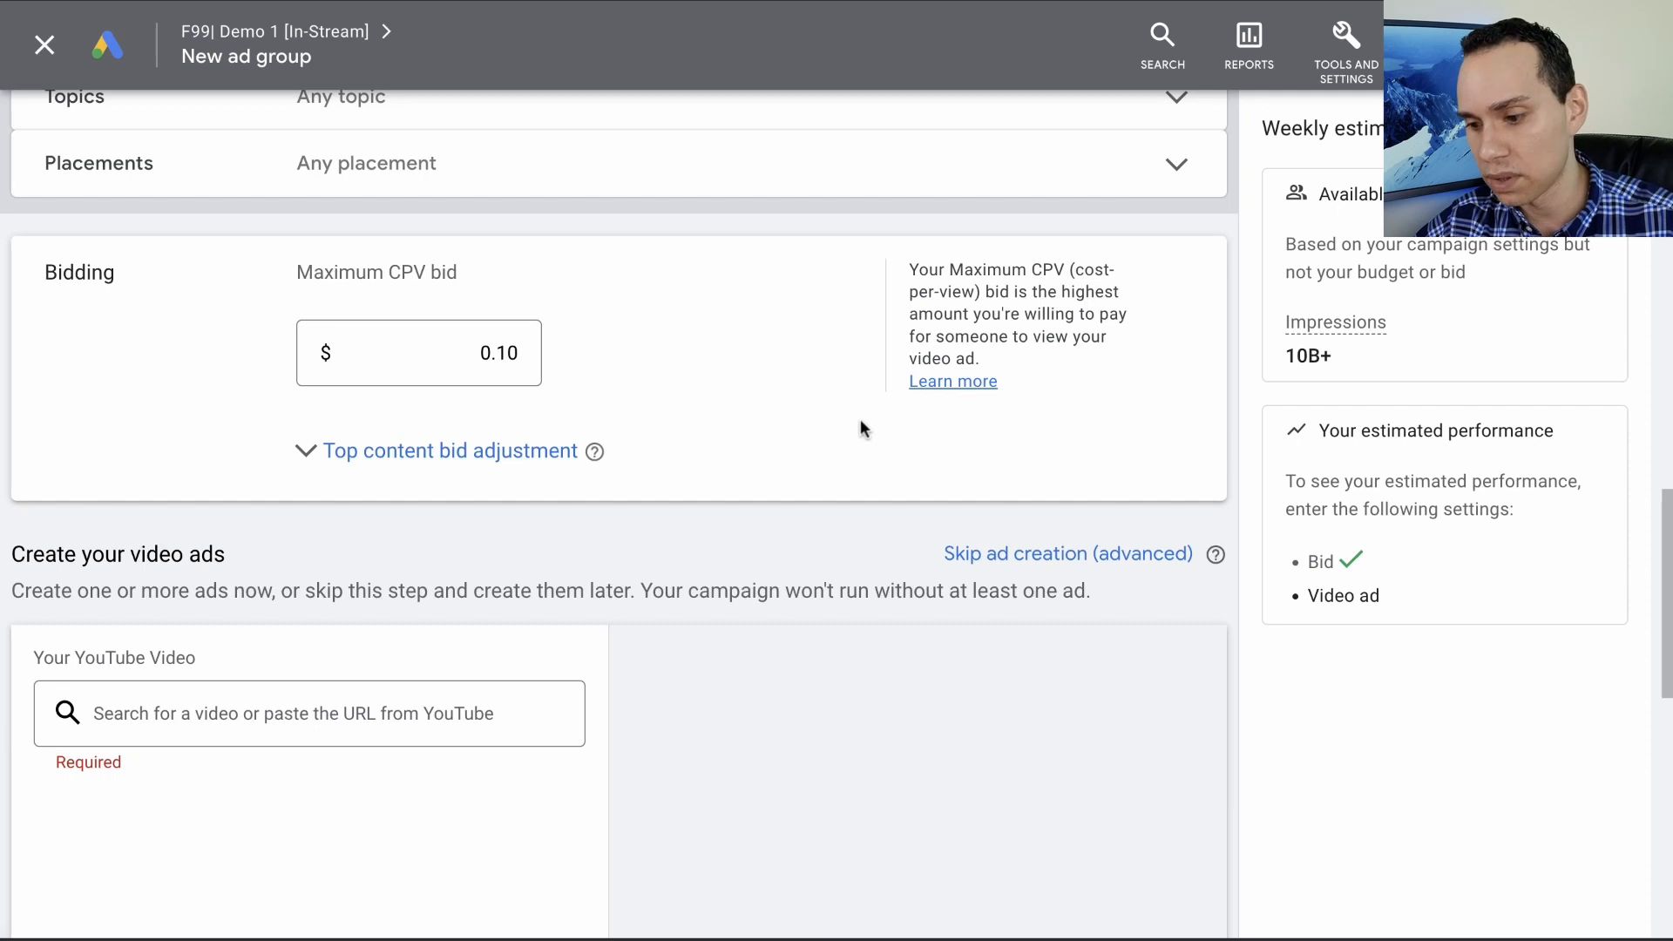
# - Skip ad creation and save the ad group with the Skippable in-stream ad format
pyautogui.click(1016, 558)
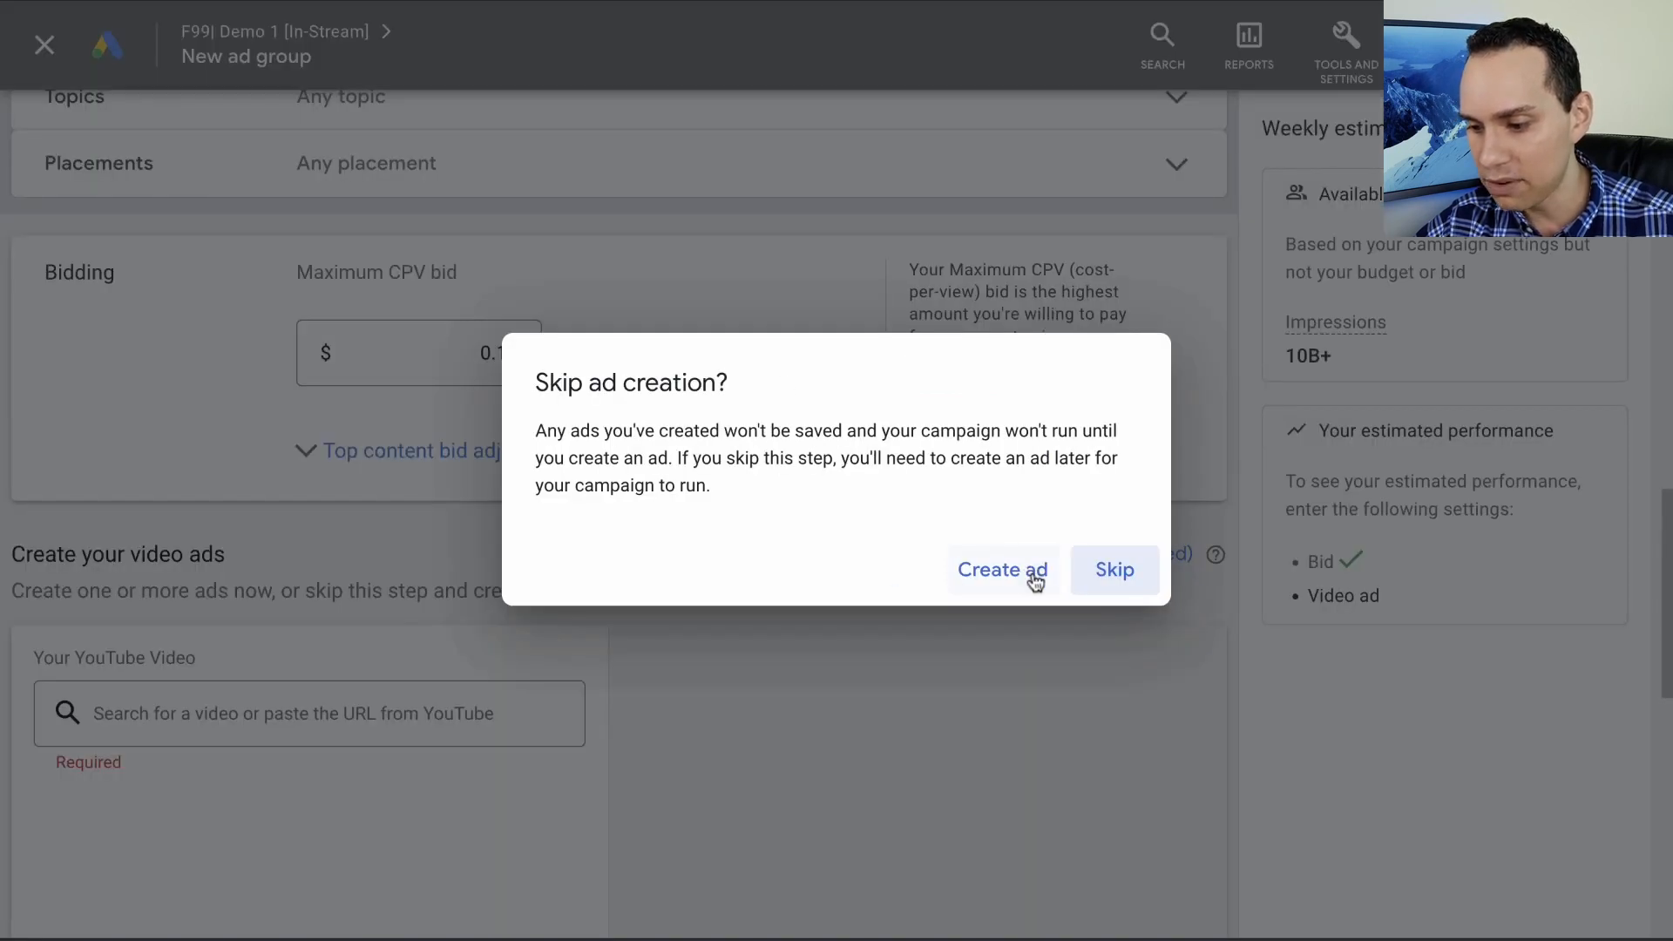
pyautogui.click(1115, 570)
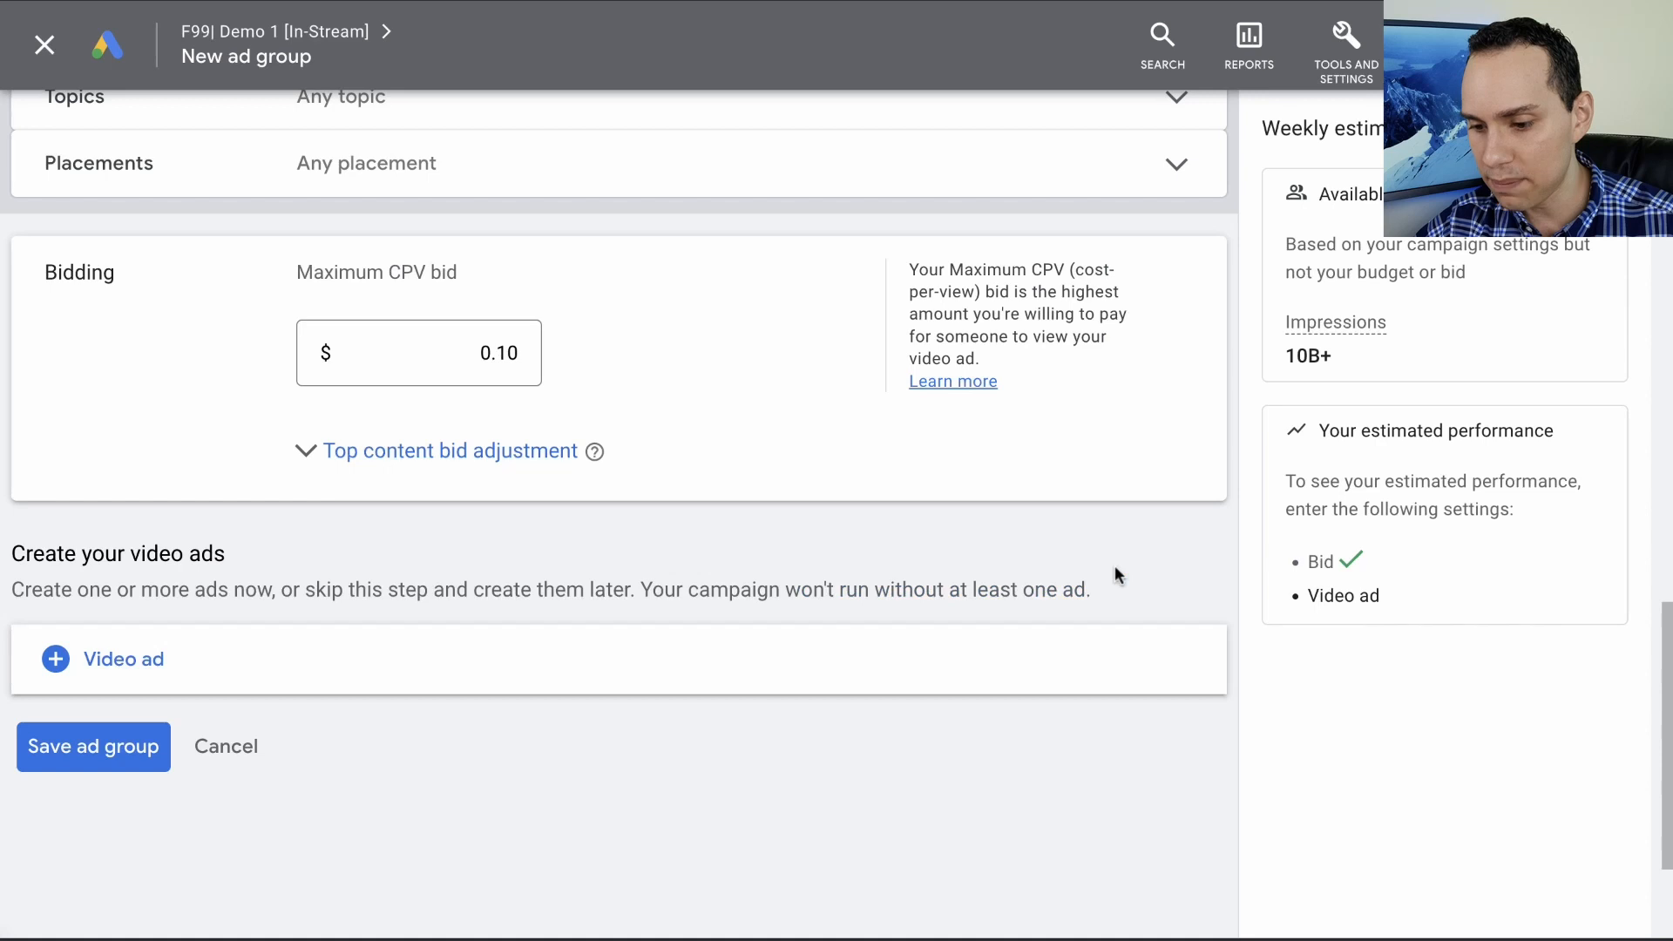
pyautogui.click(84, 767)
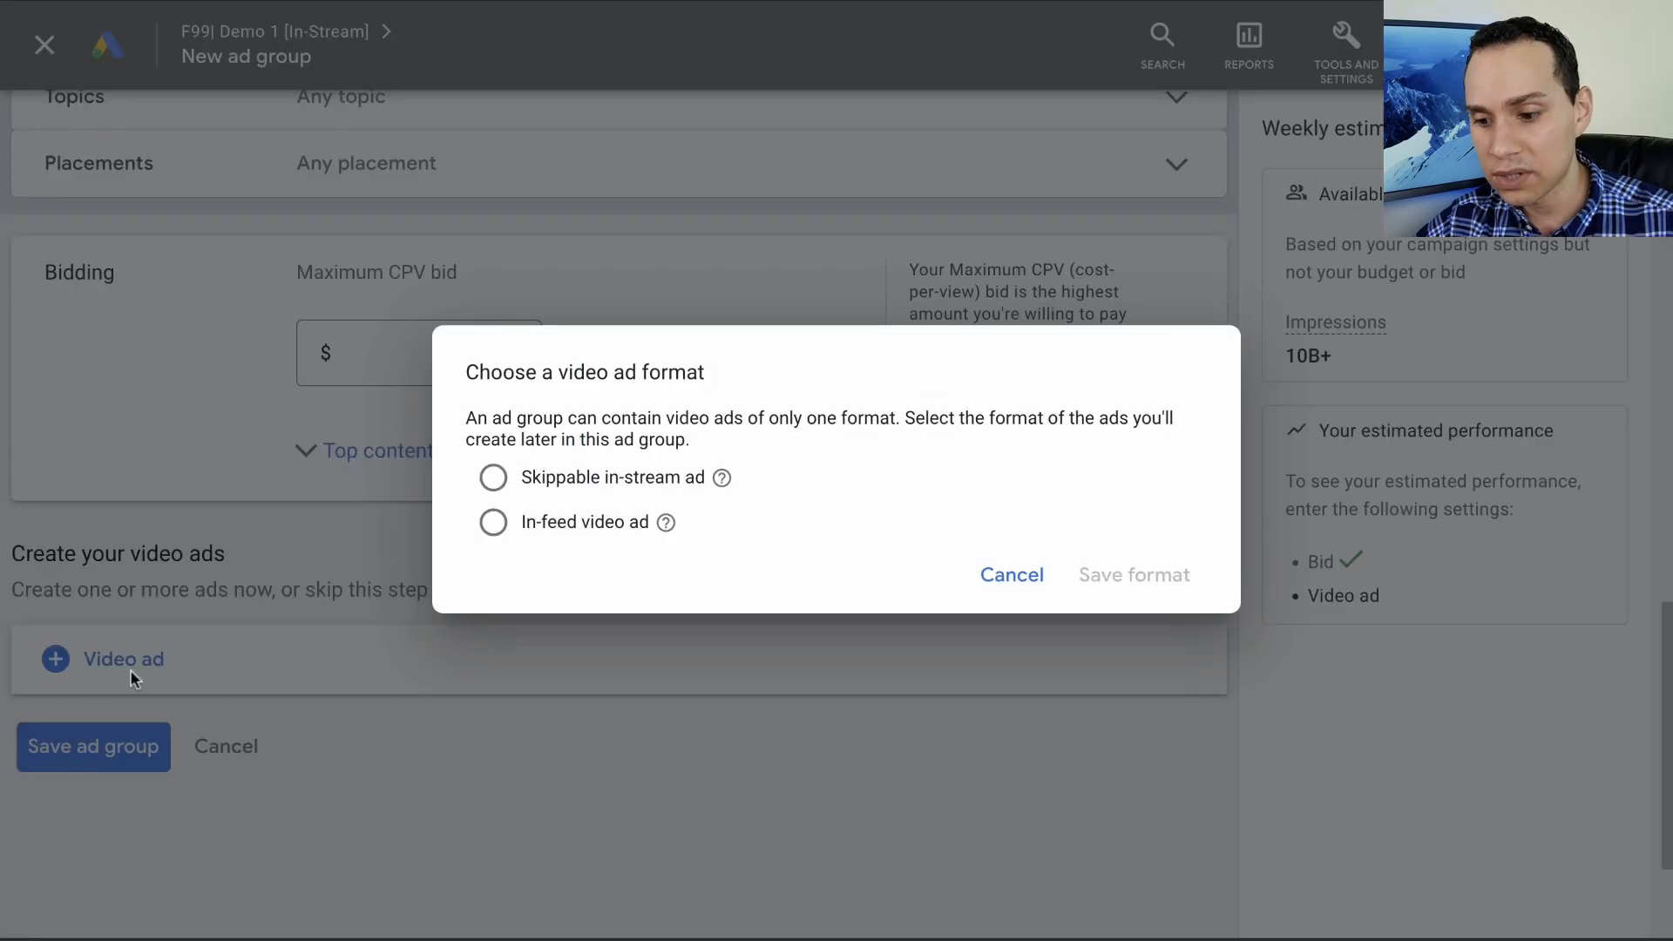
pyautogui.click(649, 482)
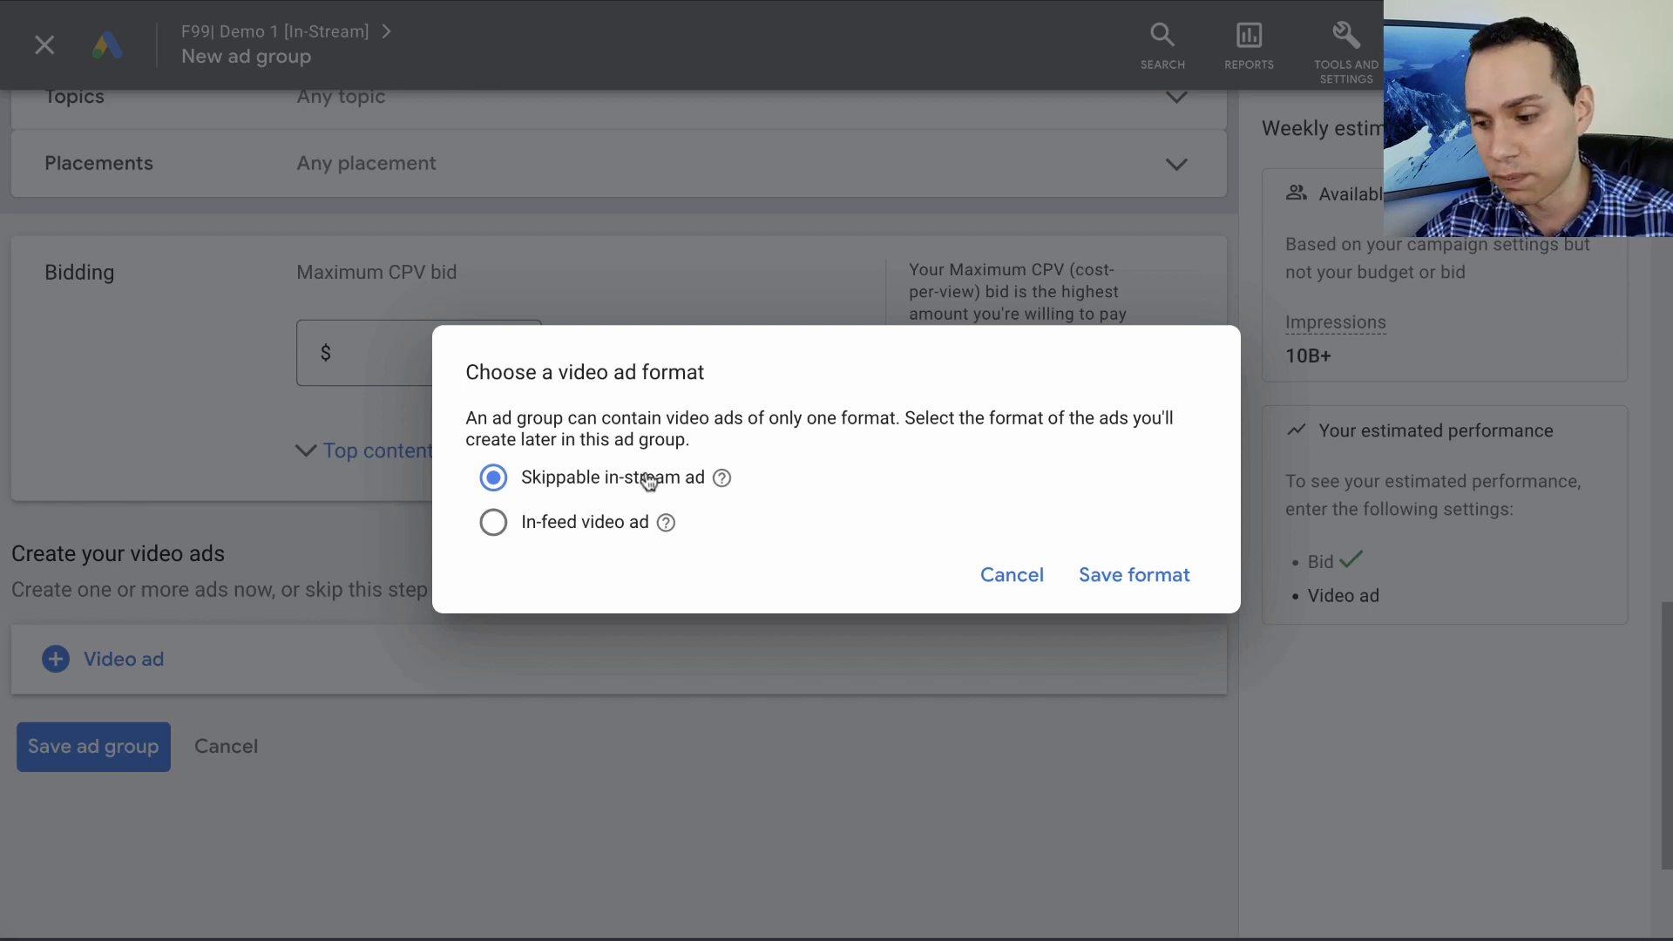
pyautogui.click(1136, 579)
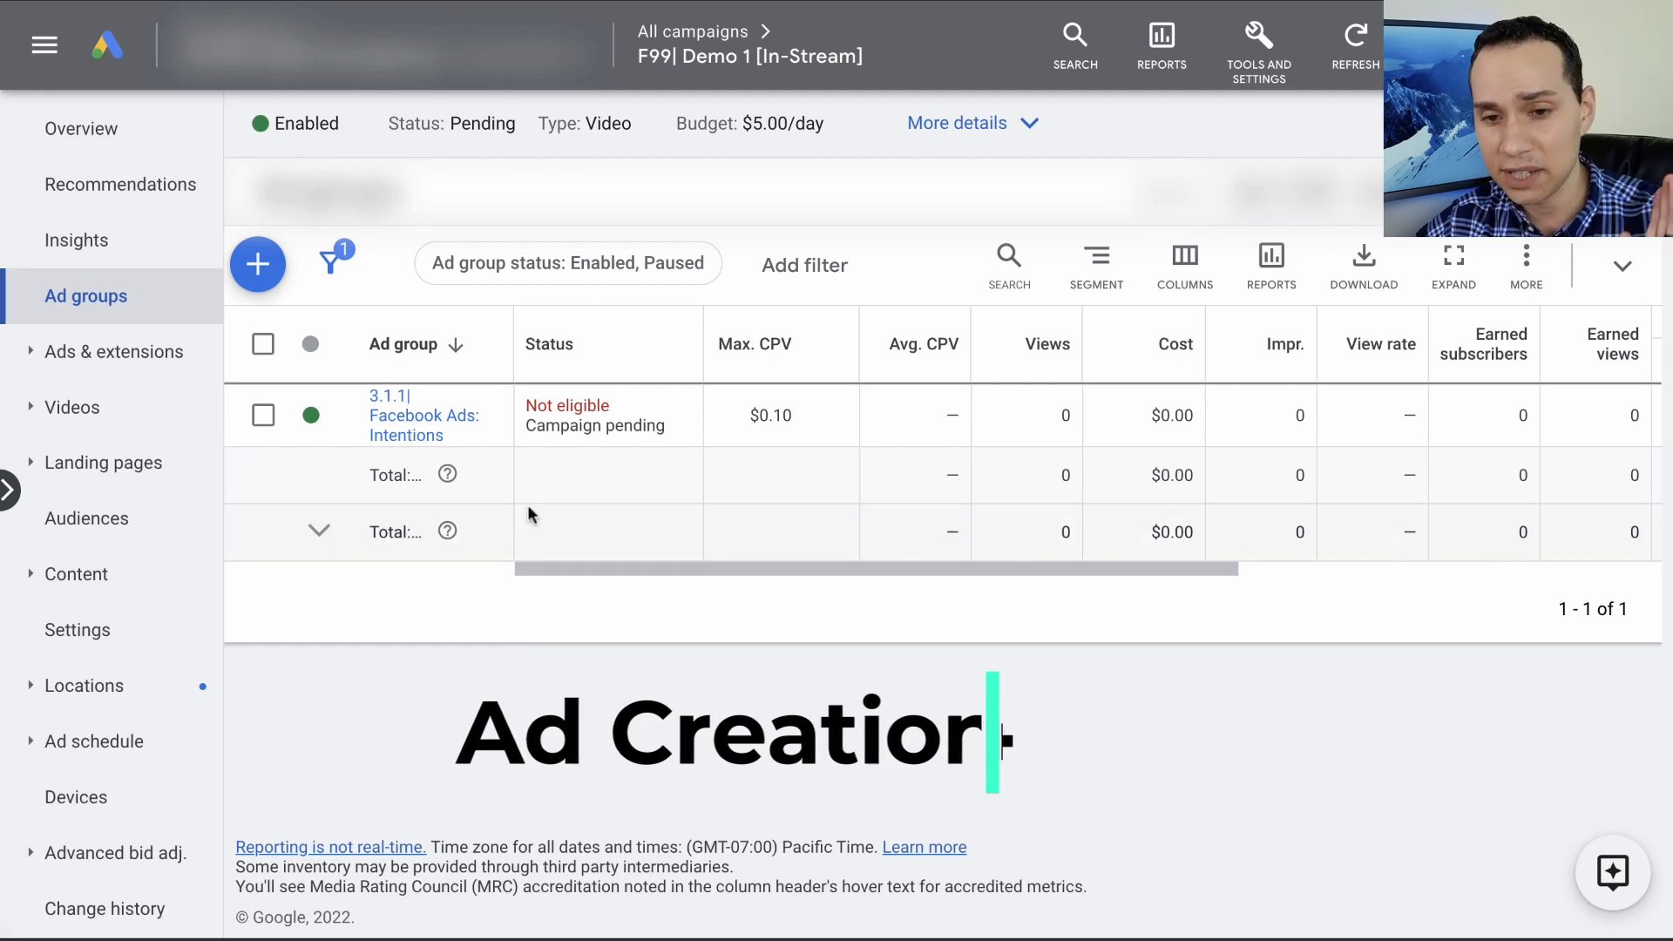
# - Start a second ad group and name it "3.1.1| Facebook Ads: Terms", copied from the playbook
pyautogui.click(257, 264)
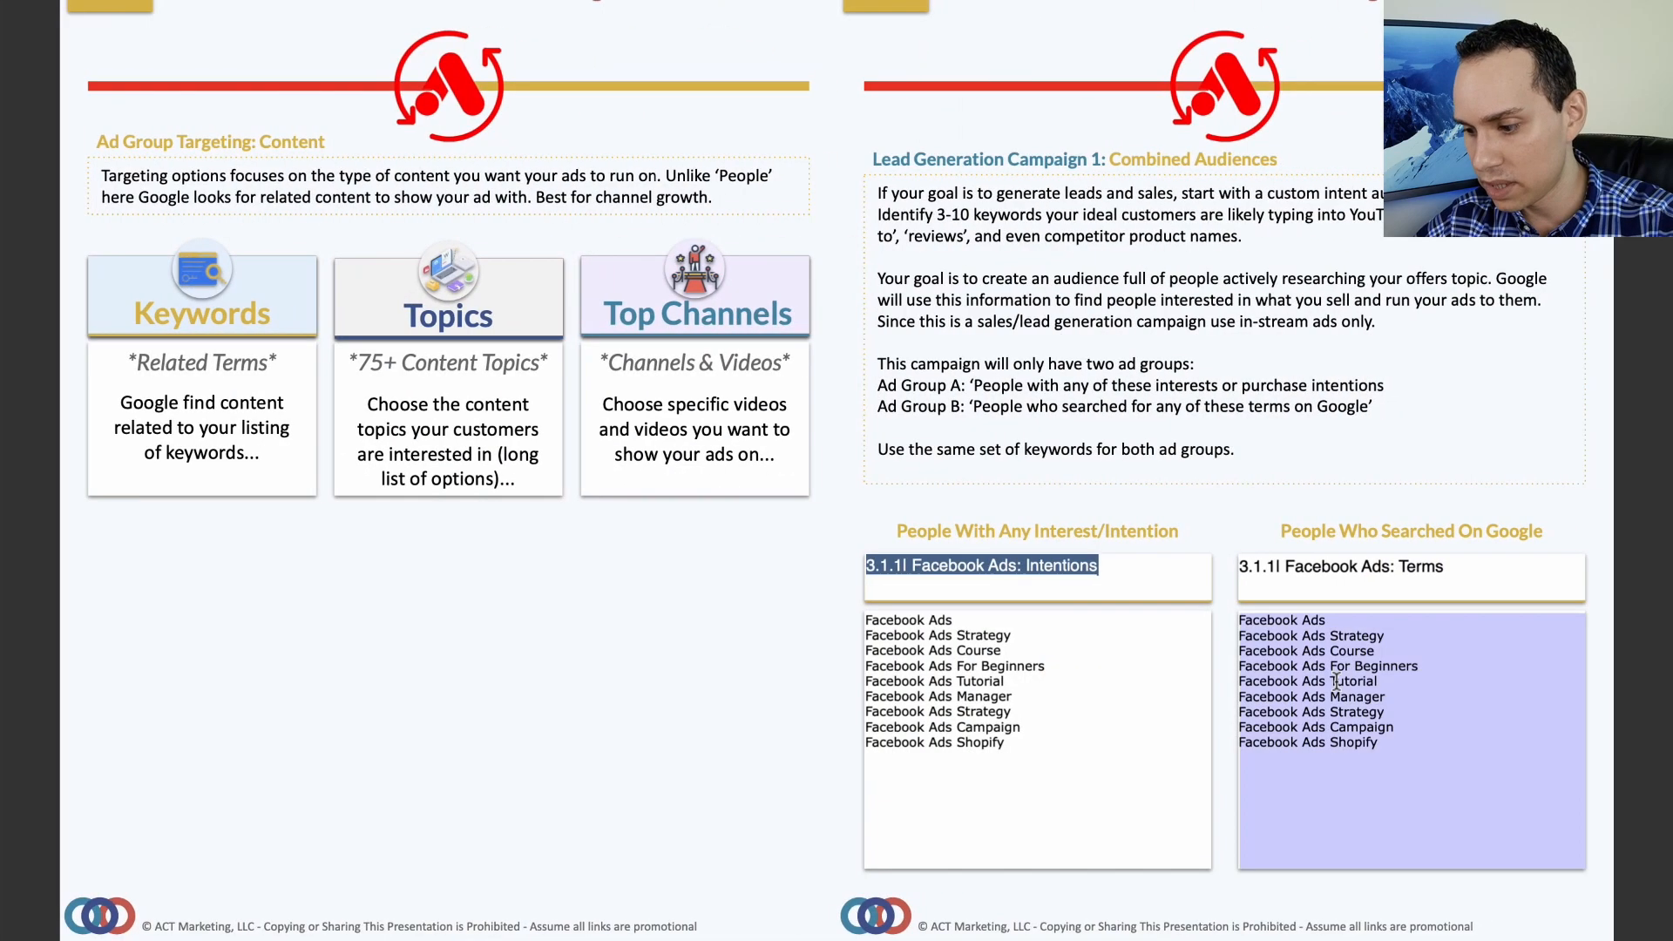
pyautogui.click(1367, 569)
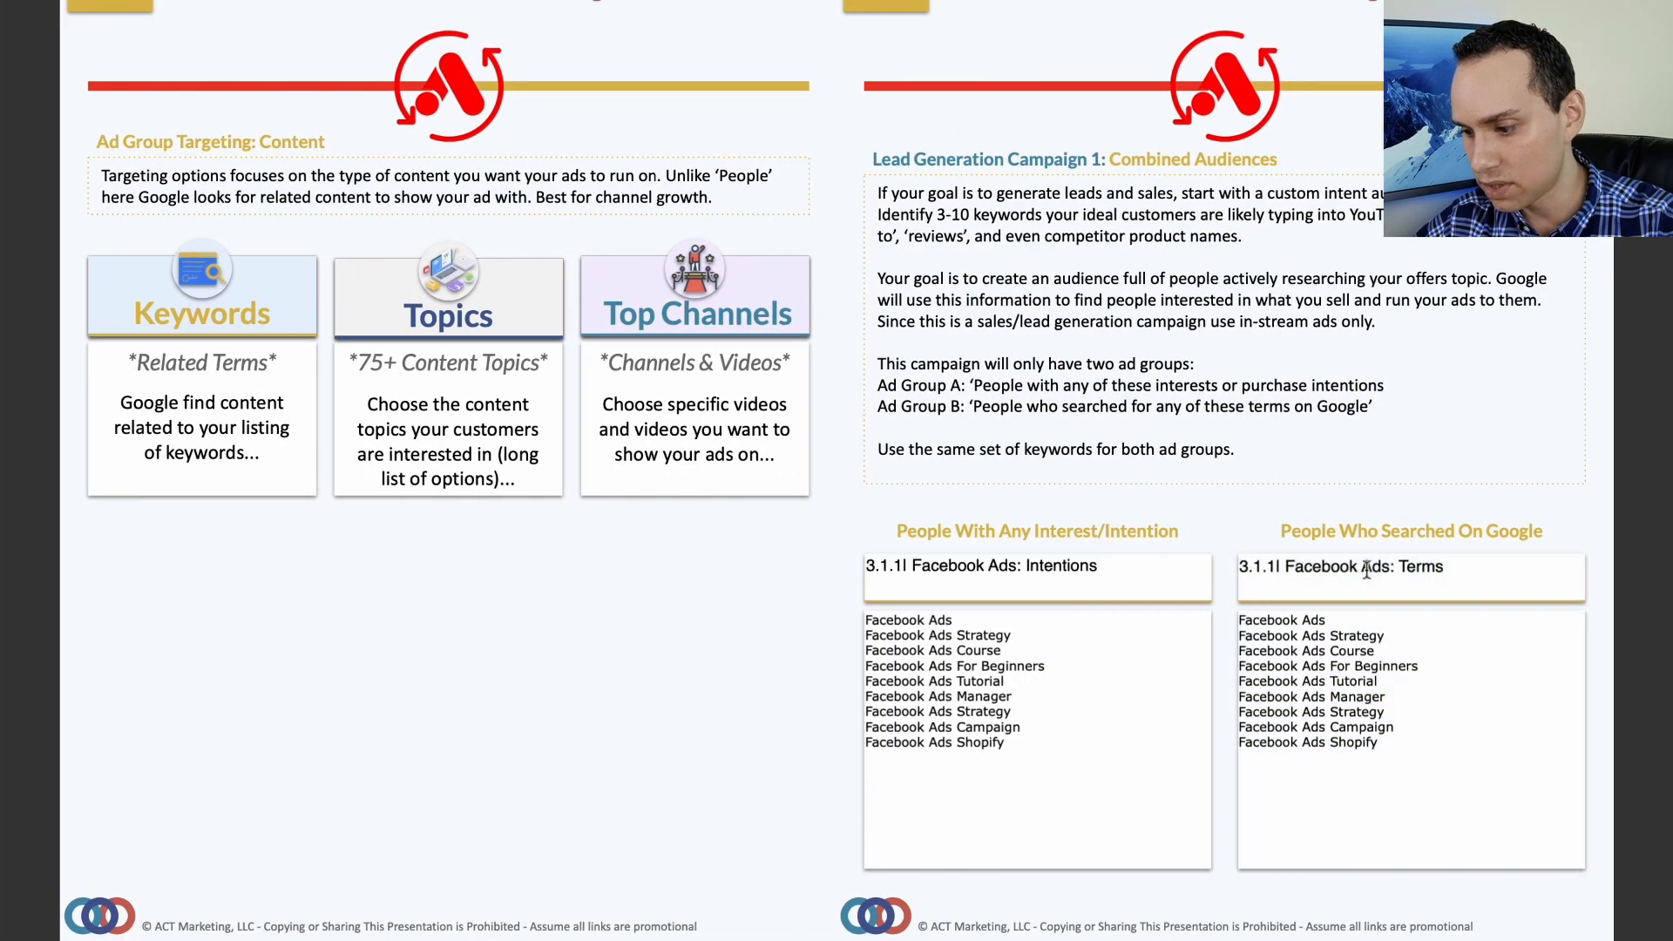
pyautogui.tripleClick(1366, 569)
pyautogui.press('super+c')
pyautogui.hotkey('ctrl', 'Left')
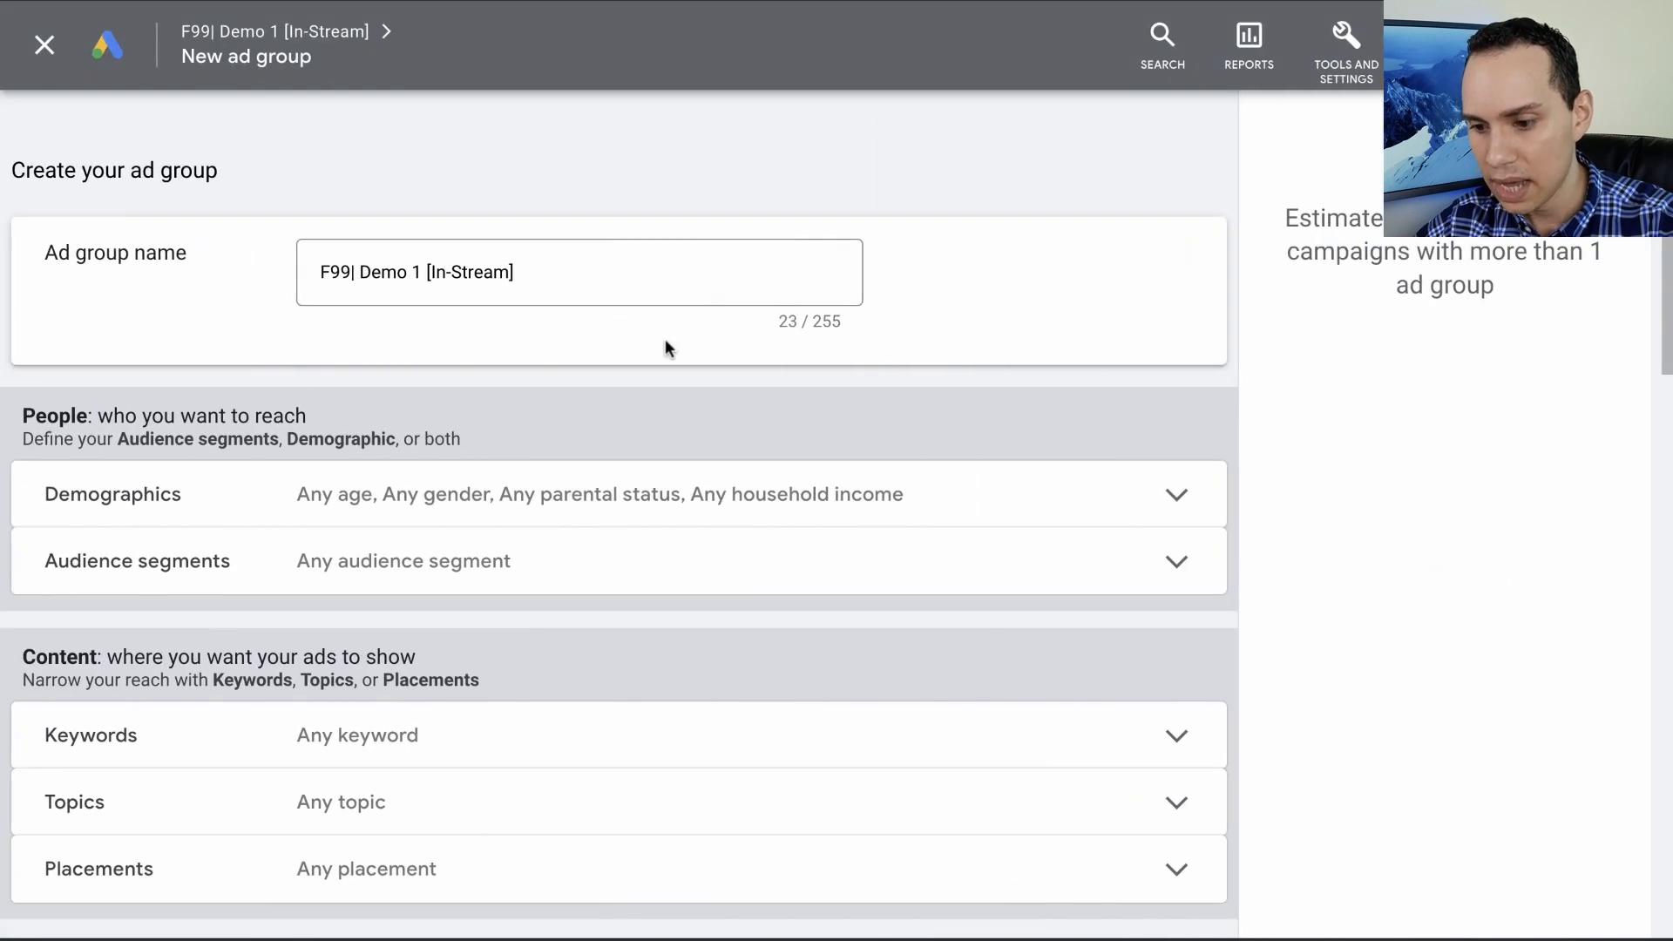
pyautogui.click(583, 275)
pyautogui.press('super+a')
pyautogui.press('super+v')
# - Browse the new ad group's audience segments and open the list of custom audience segments
pyautogui.scroll(-5, 284, 287)
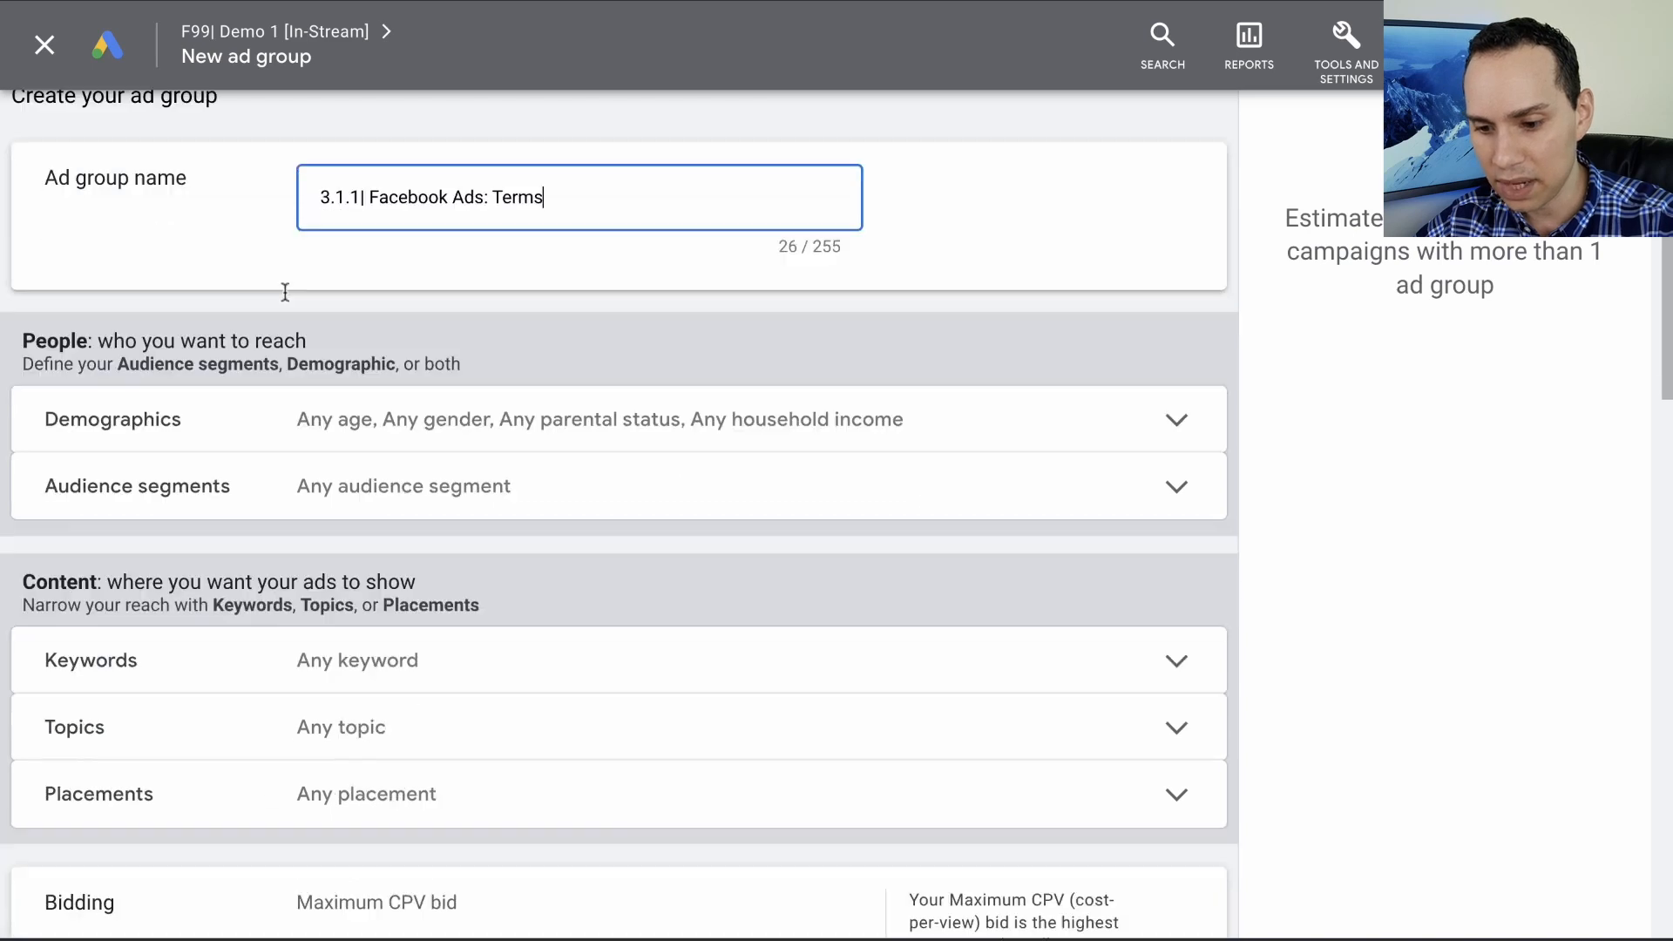
pyautogui.scroll(1, 242, 168)
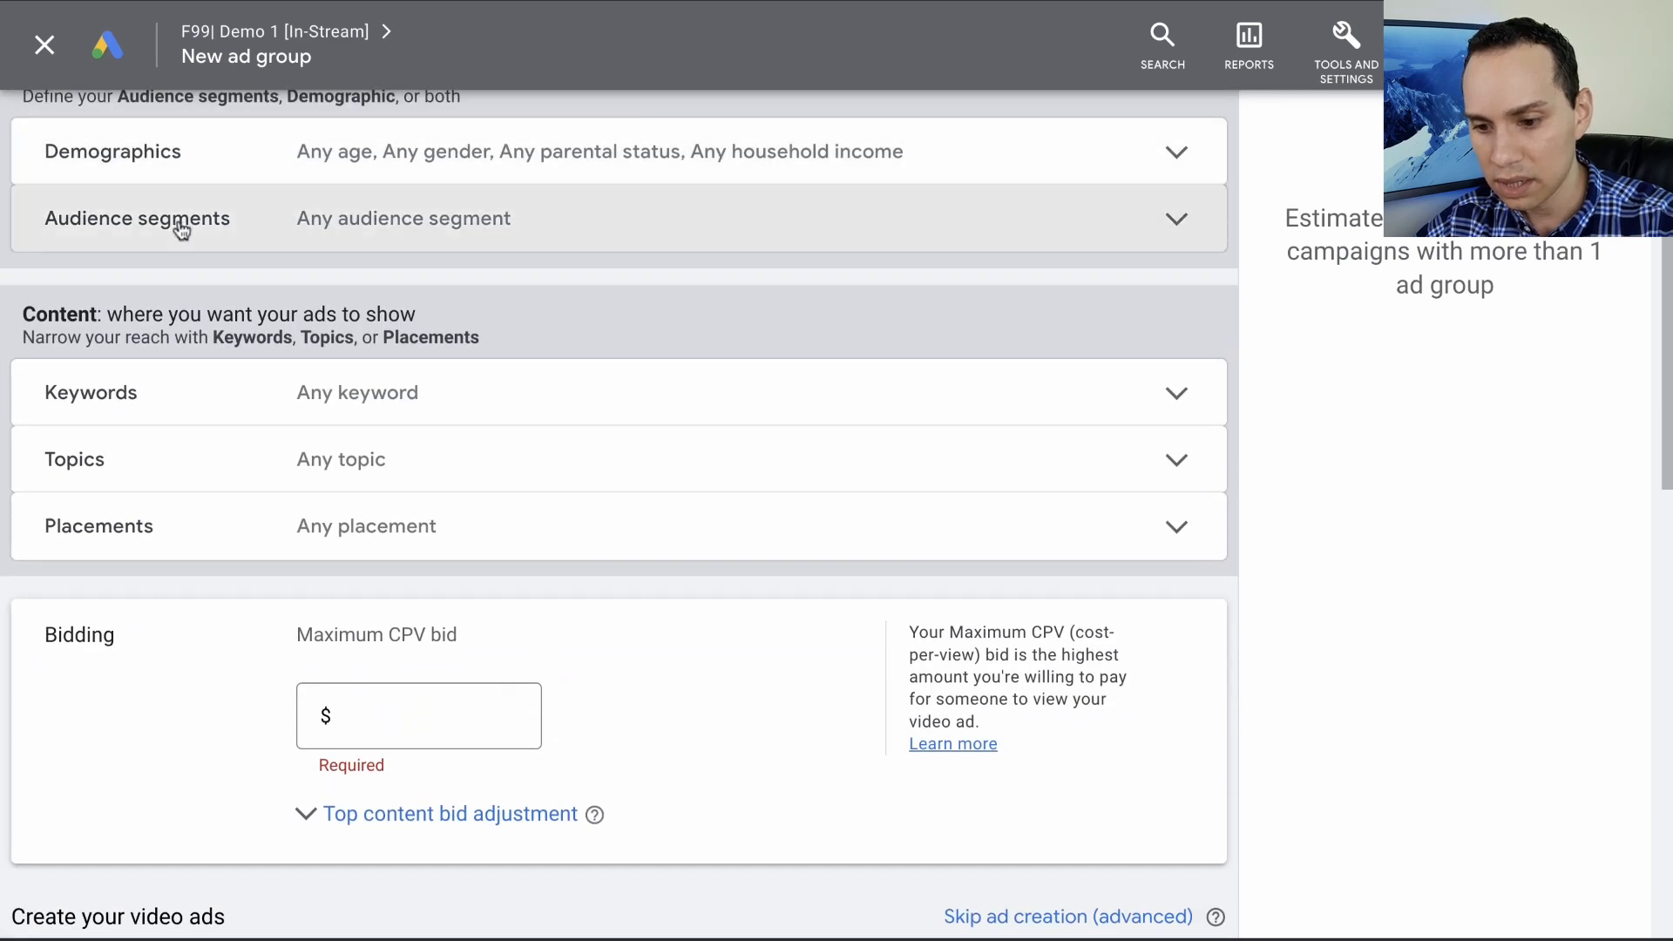
pyautogui.click(175, 224)
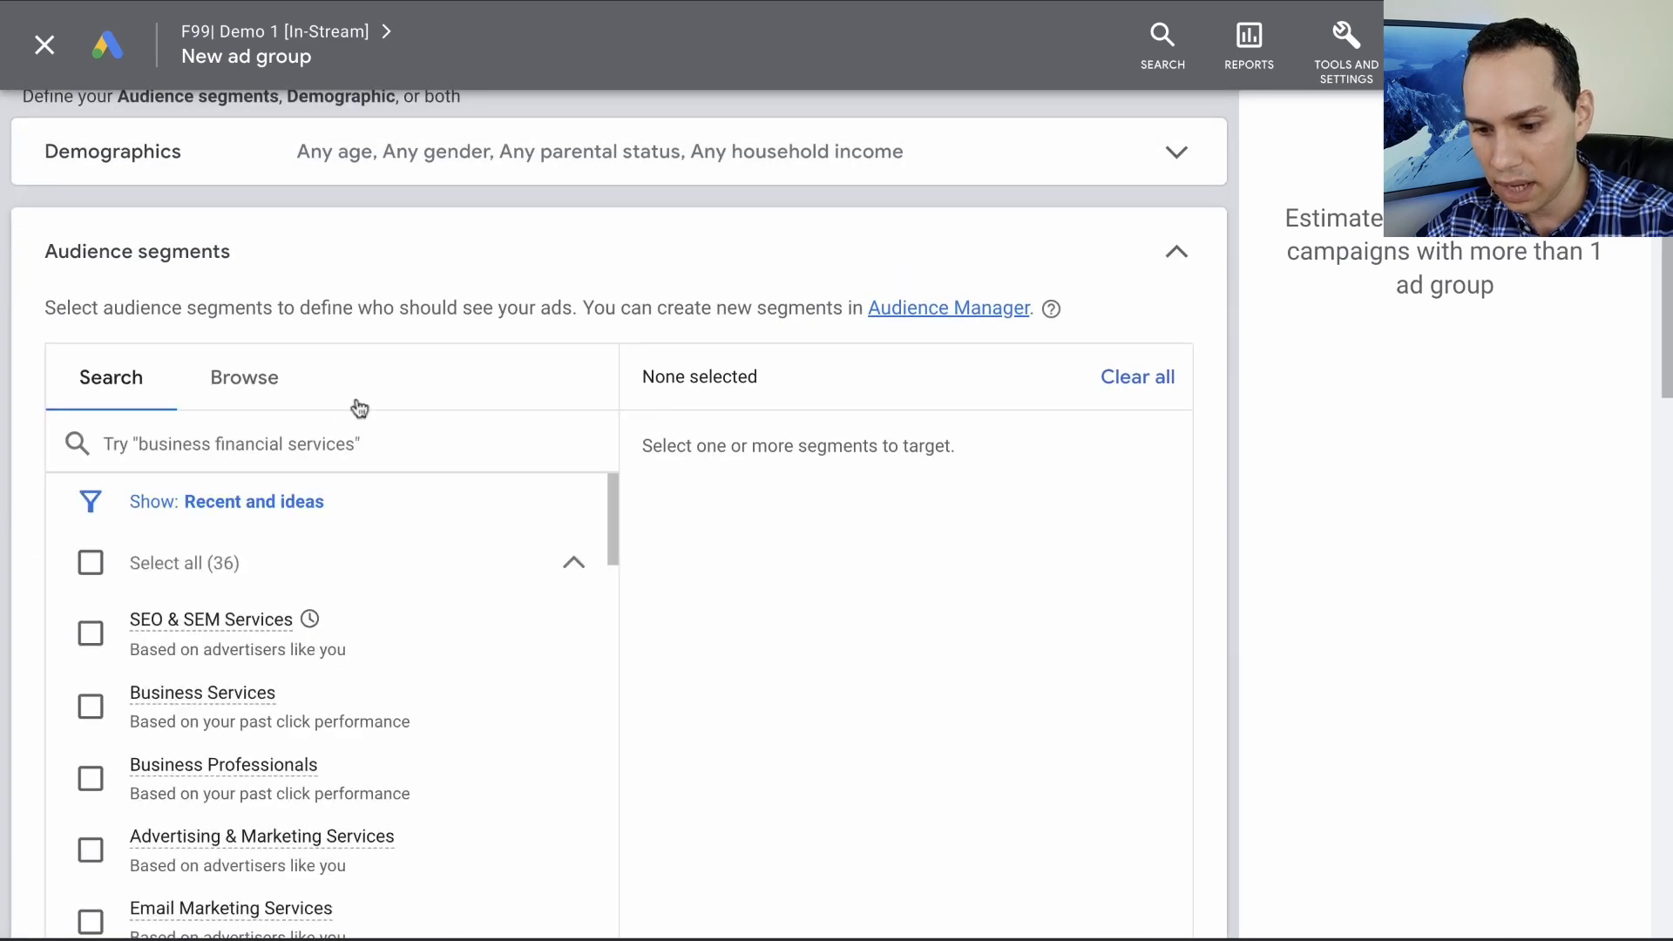
pyautogui.click(246, 376)
pyautogui.scroll(-1, 598, 328)
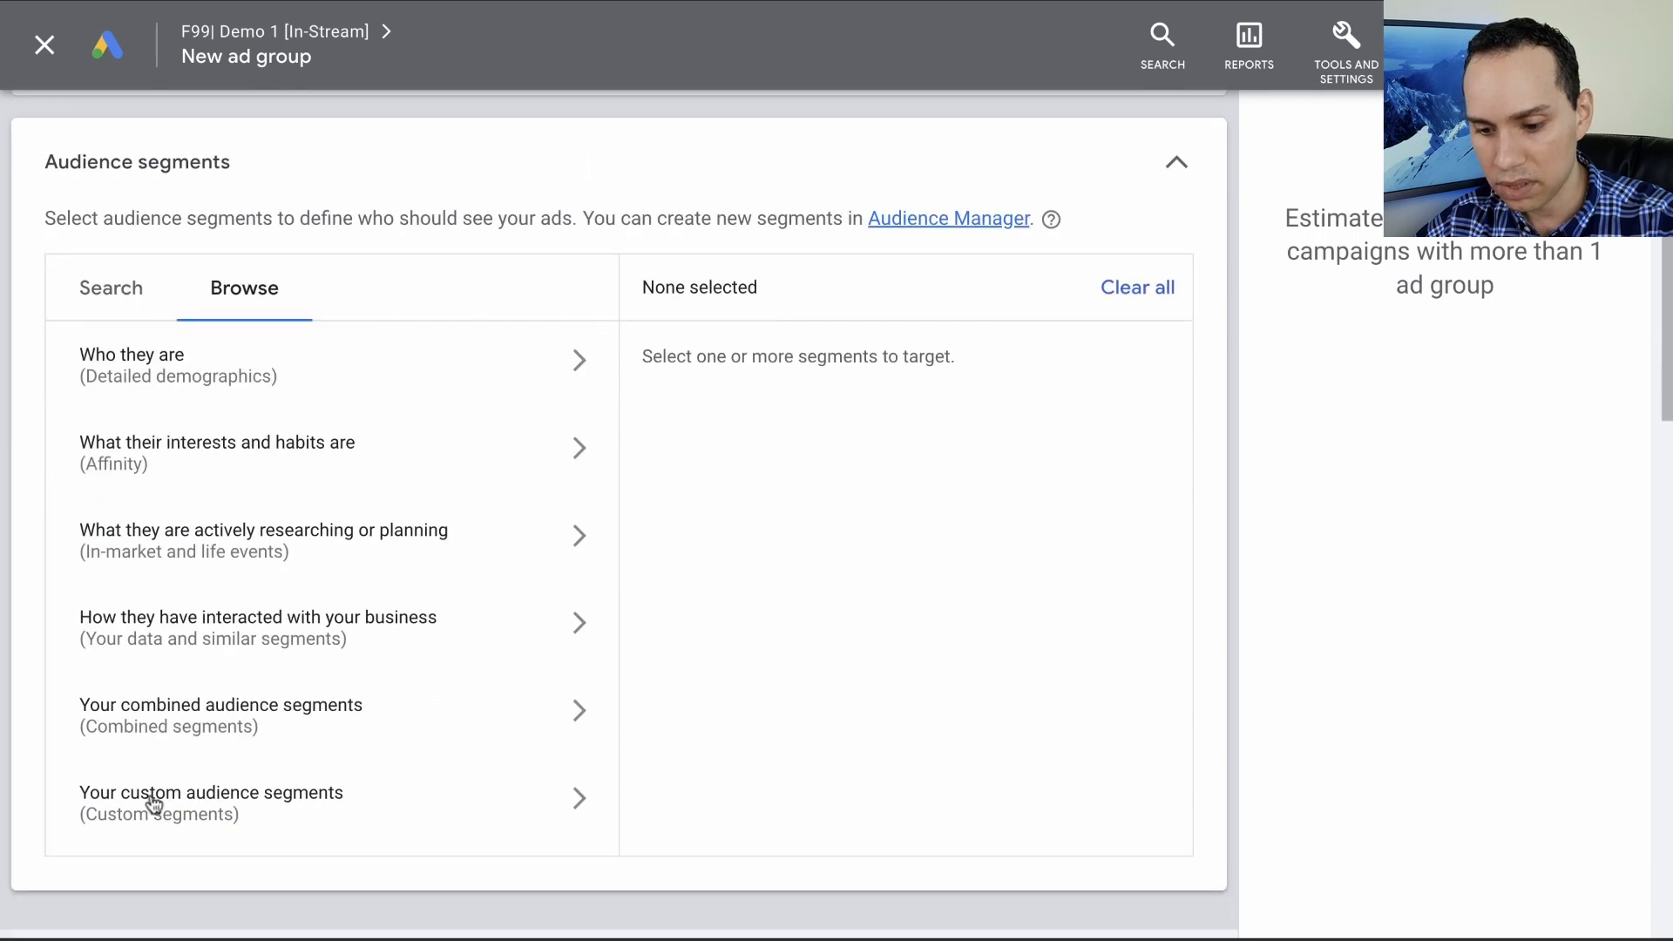
pyautogui.click(215, 808)
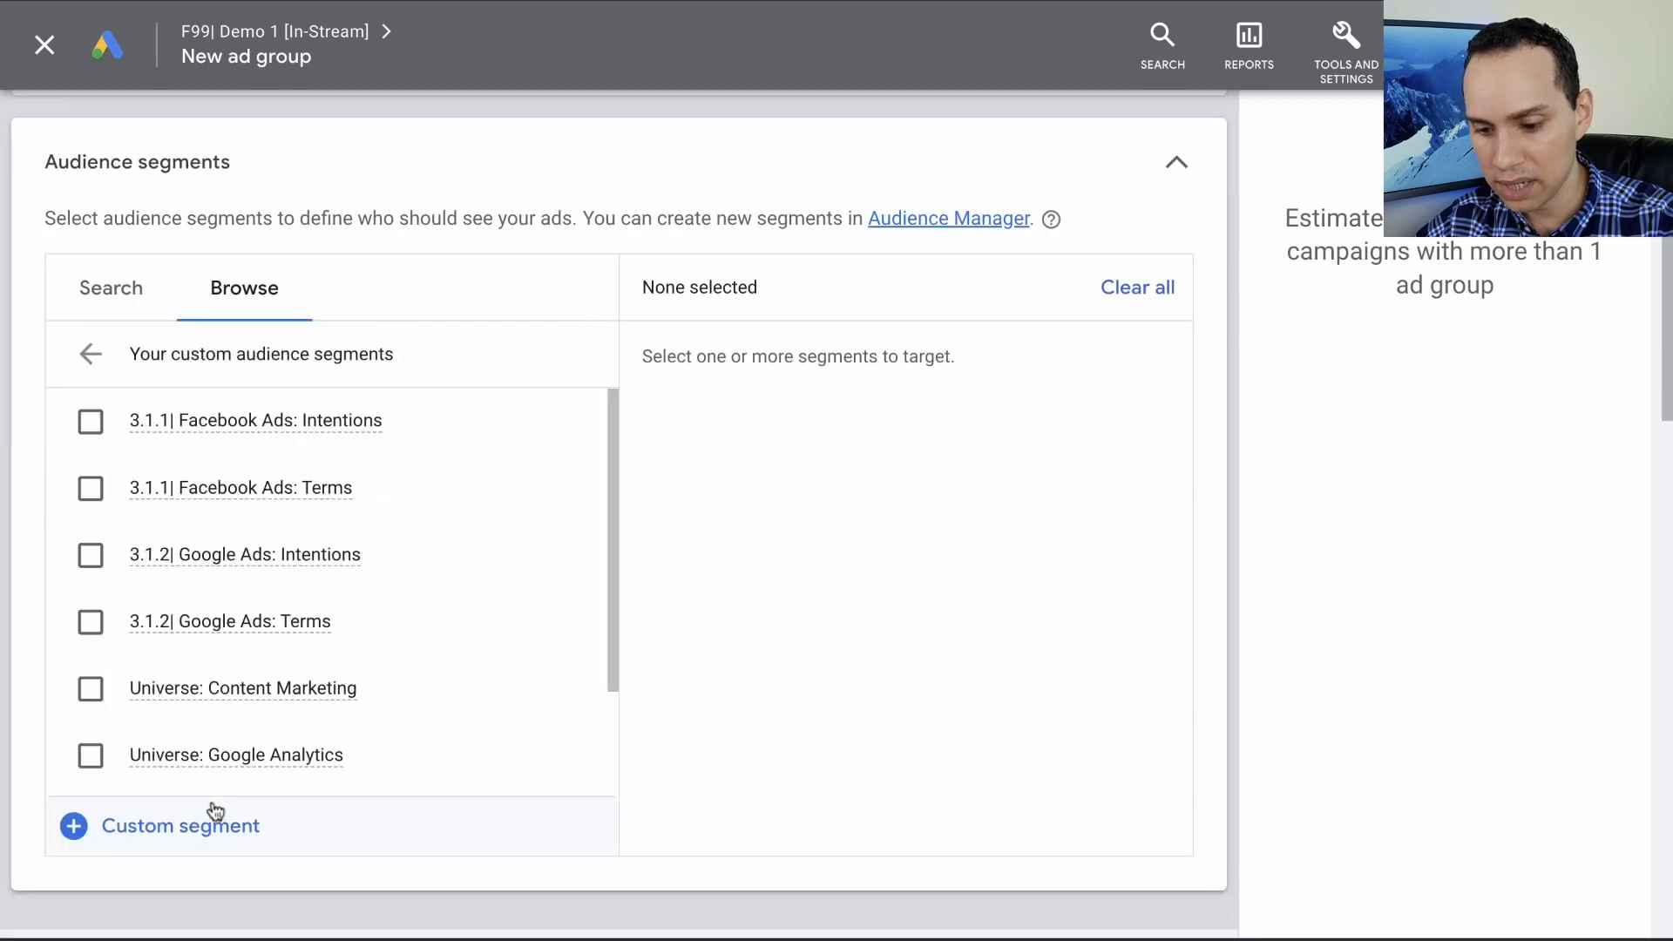
# - Draft a custom segment "3.1.1| Facebook Ads: Terms" of people who searched Google for the playbook's Facebook Ads keywords, and discard it
pyautogui.click(157, 838)
pyautogui.hotkey('ctrl', 'v')
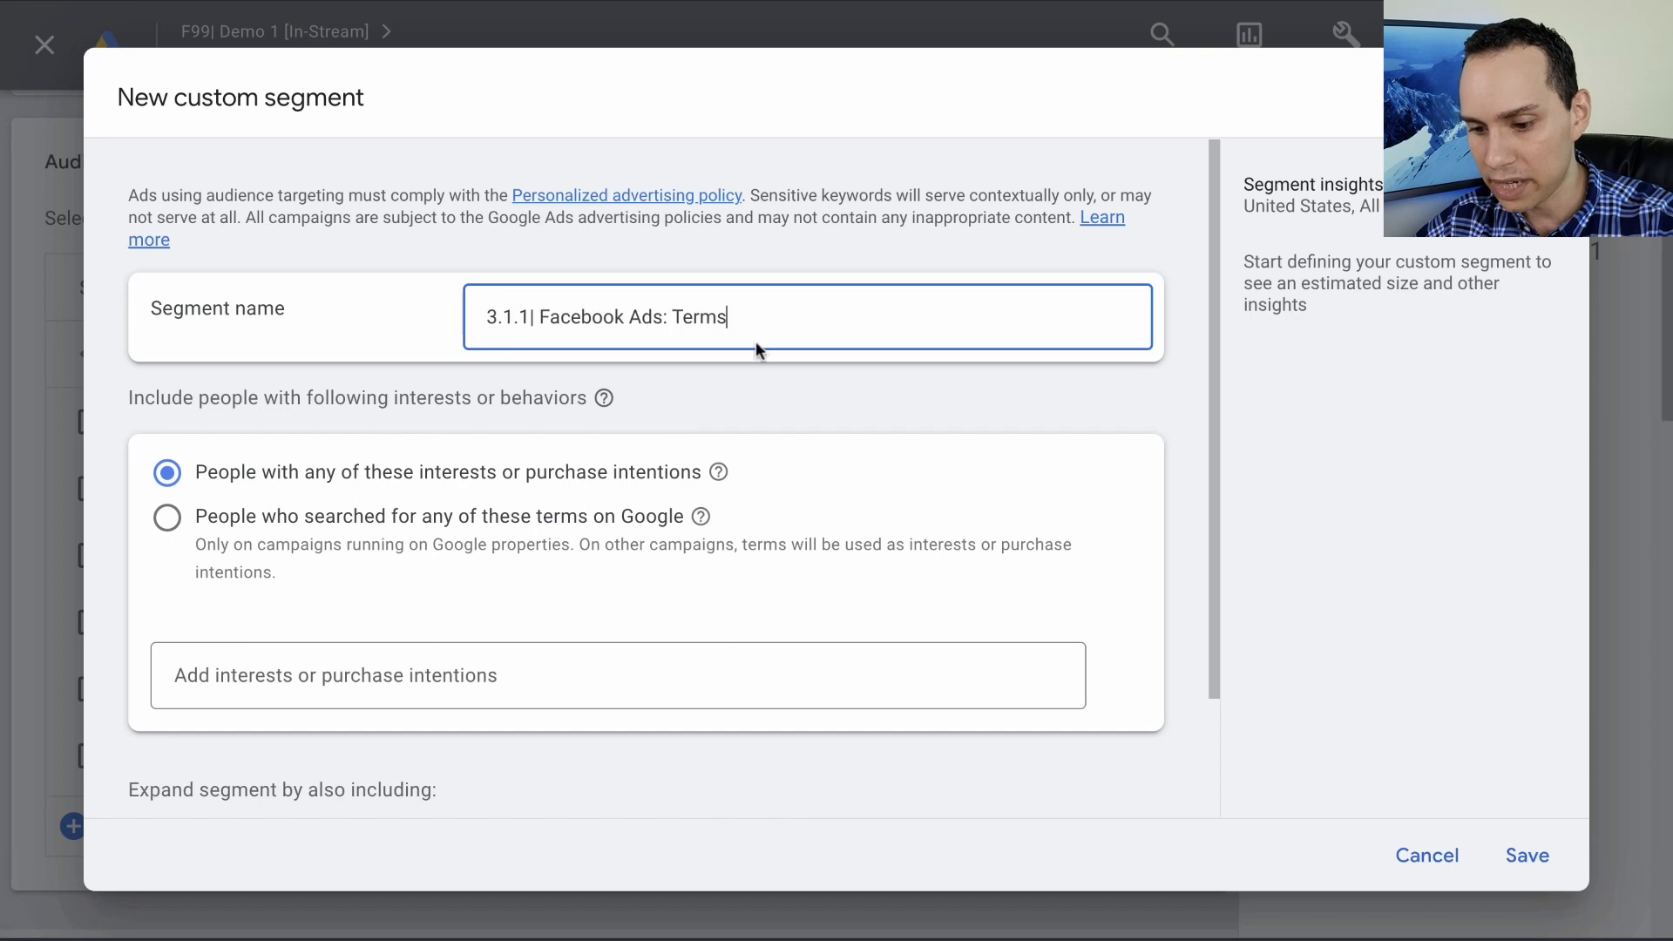
pyautogui.hotkey('ctrl', 'Right')
pyautogui.click(1332, 697)
pyautogui.press('super+a')
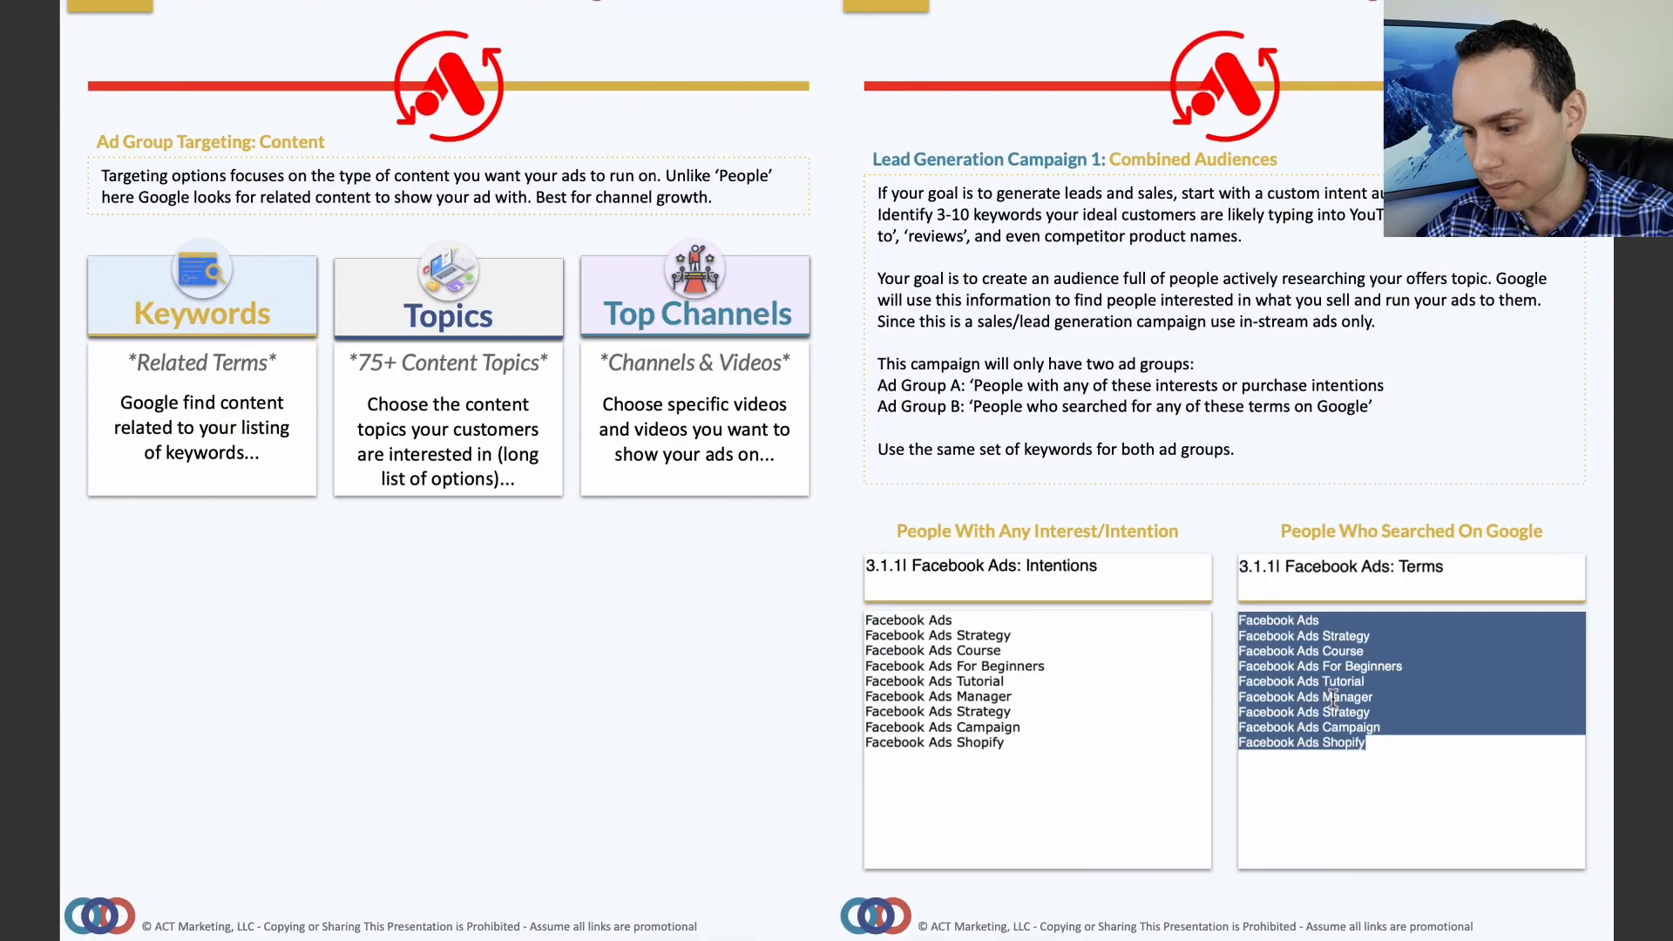
pyautogui.press('super+c')
pyautogui.hotkey('ctrl', 'Left')
pyautogui.click(598, 671)
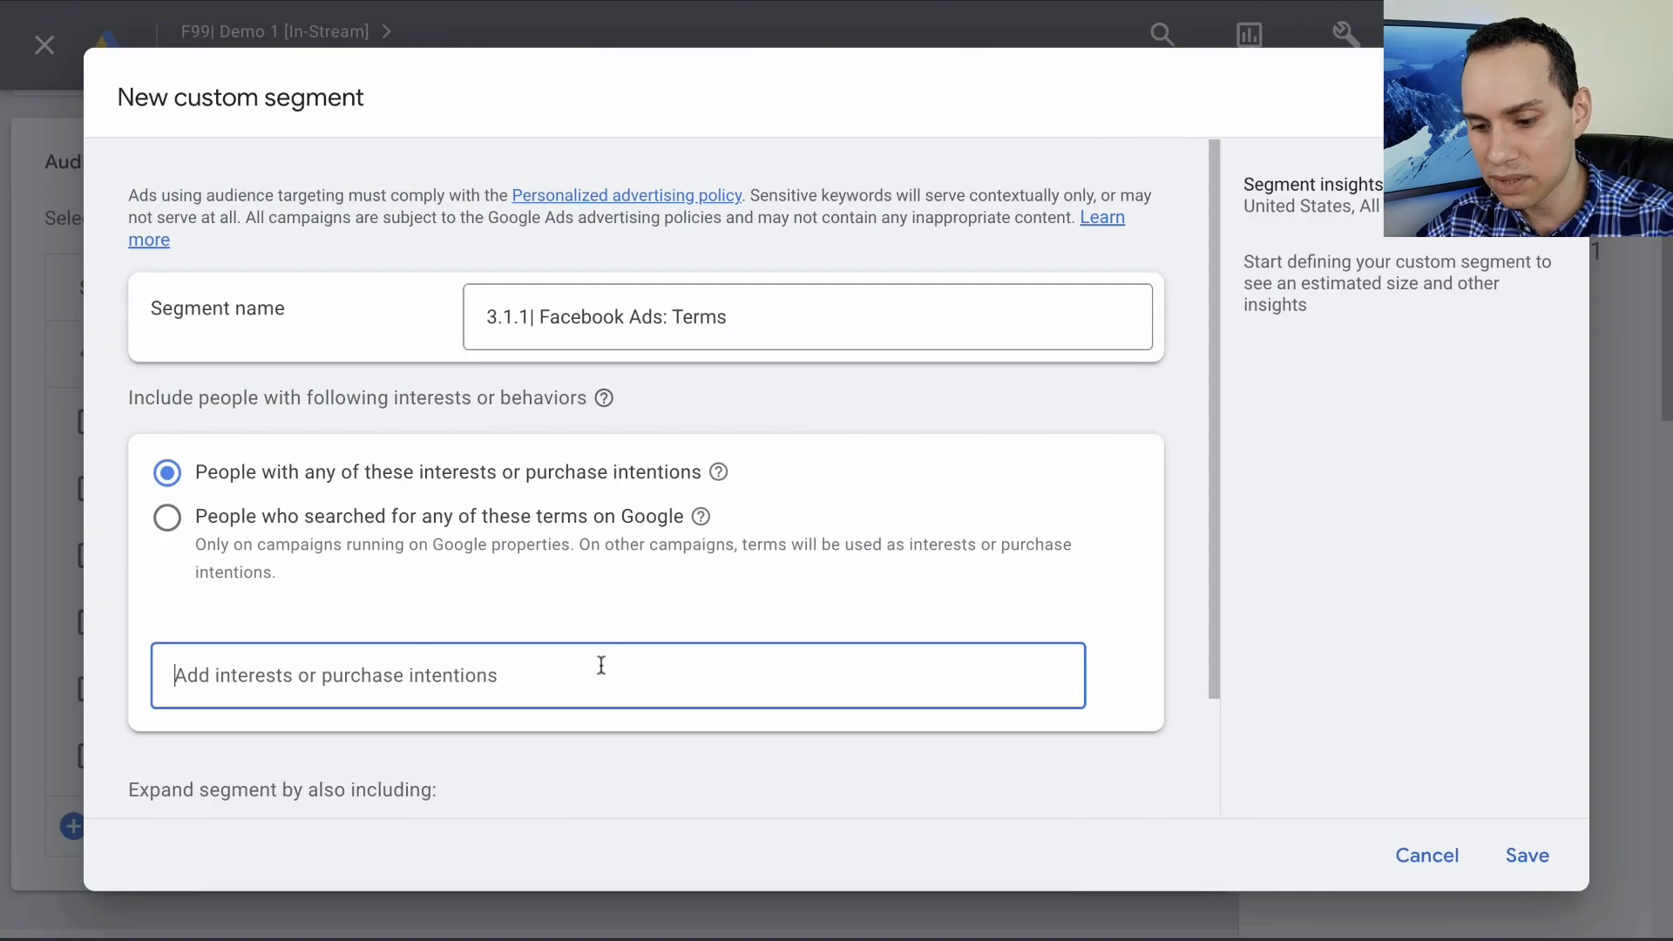
pyautogui.press('super+v')
pyautogui.scroll(-1, 676, 536)
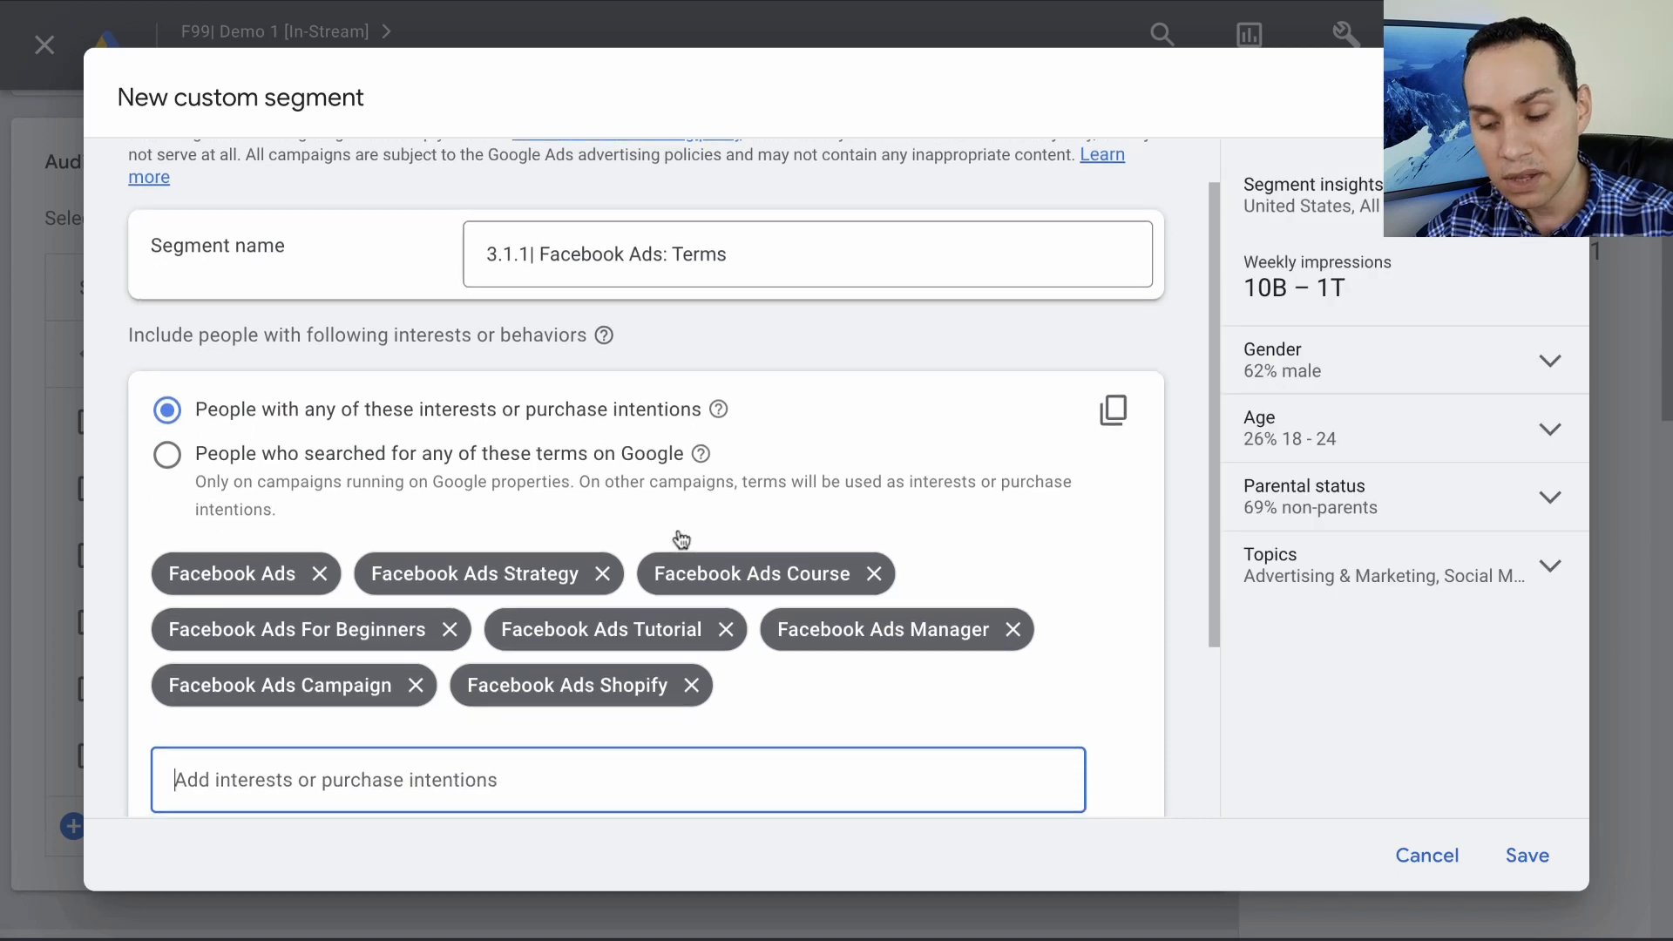
pyautogui.click(275, 446)
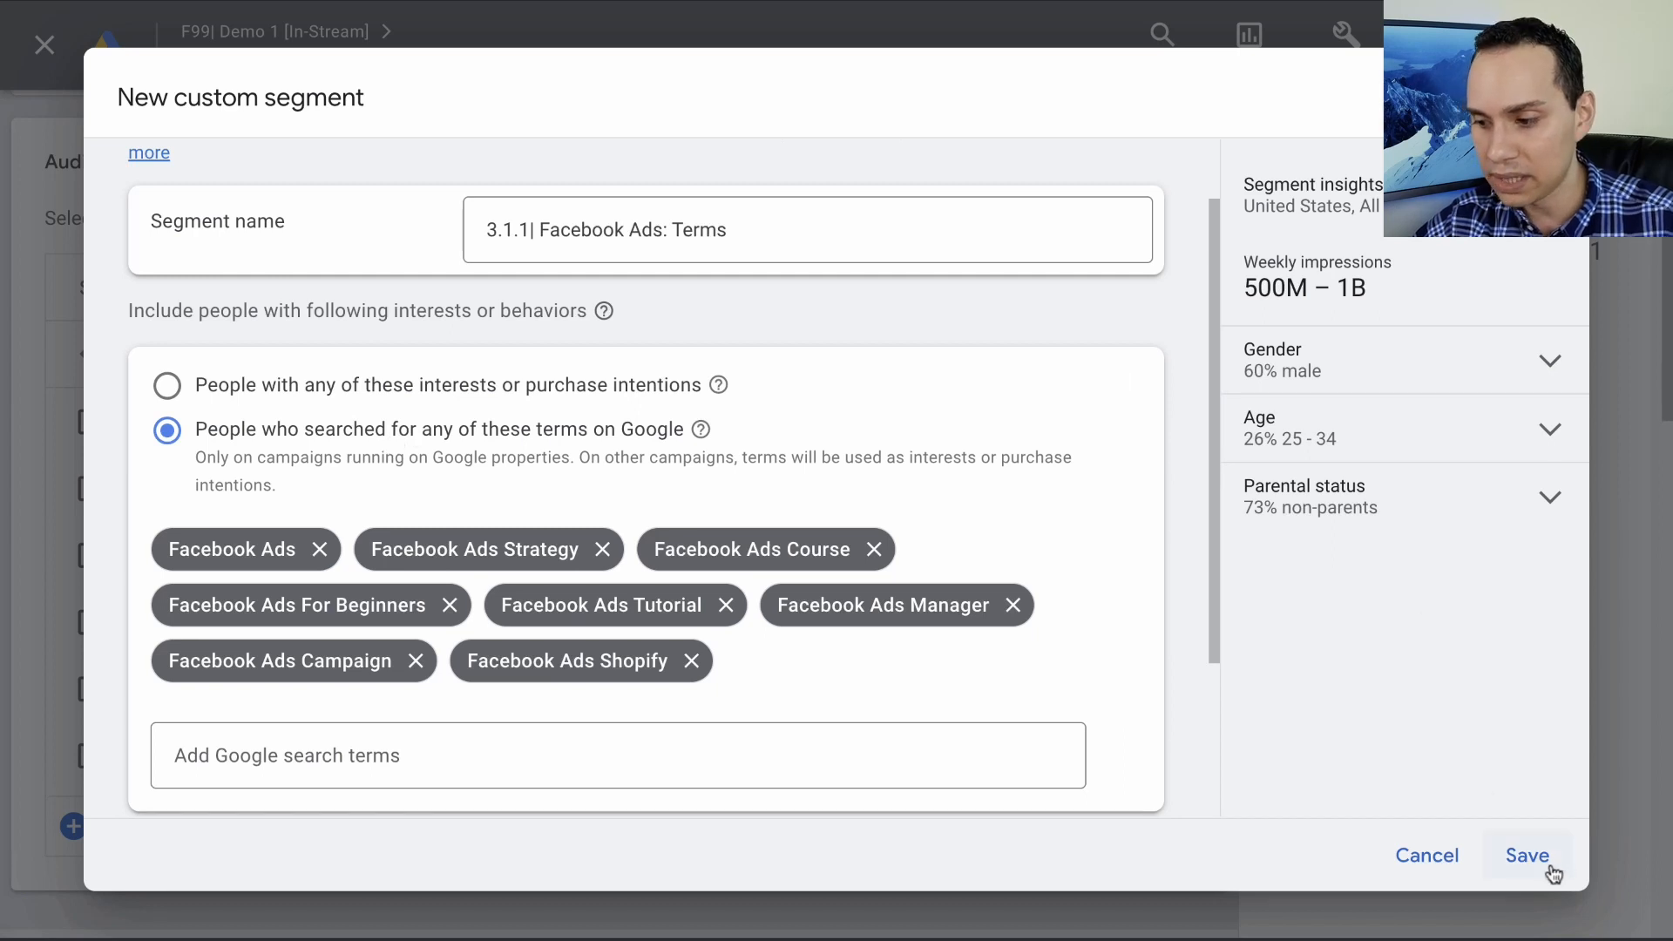
pyautogui.click(1470, 861)
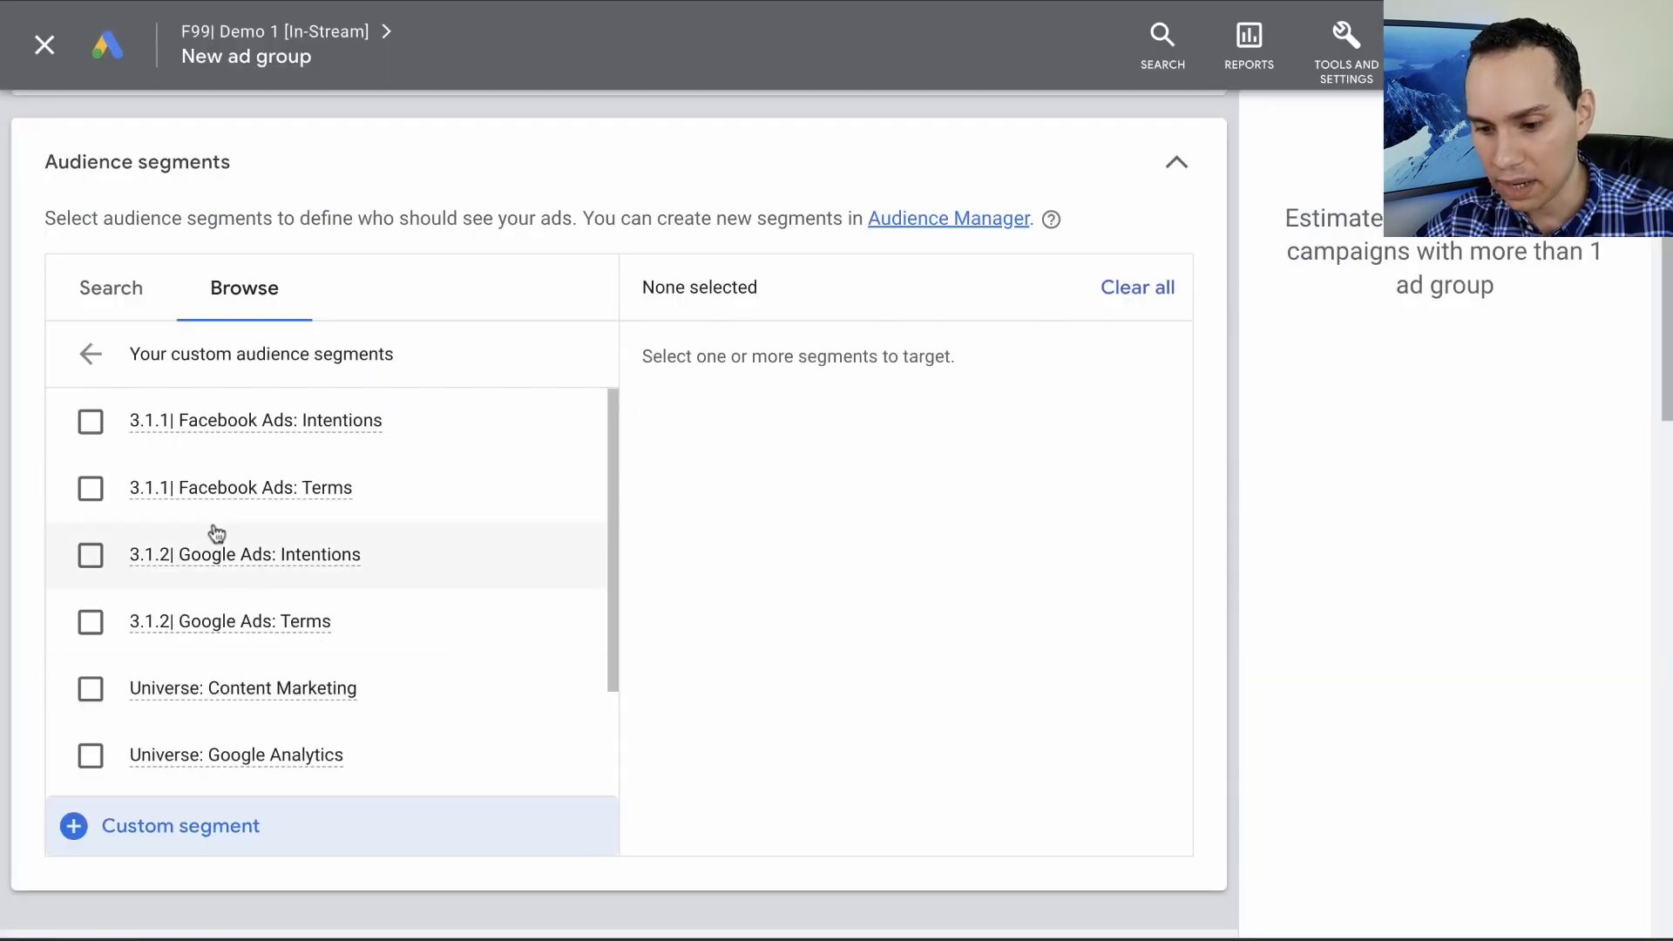
# - Target the existing custom segment "3.1.1| Facebook Ads: Terms" and set the maximum CPV bid to $0.10
pyautogui.click(91, 490)
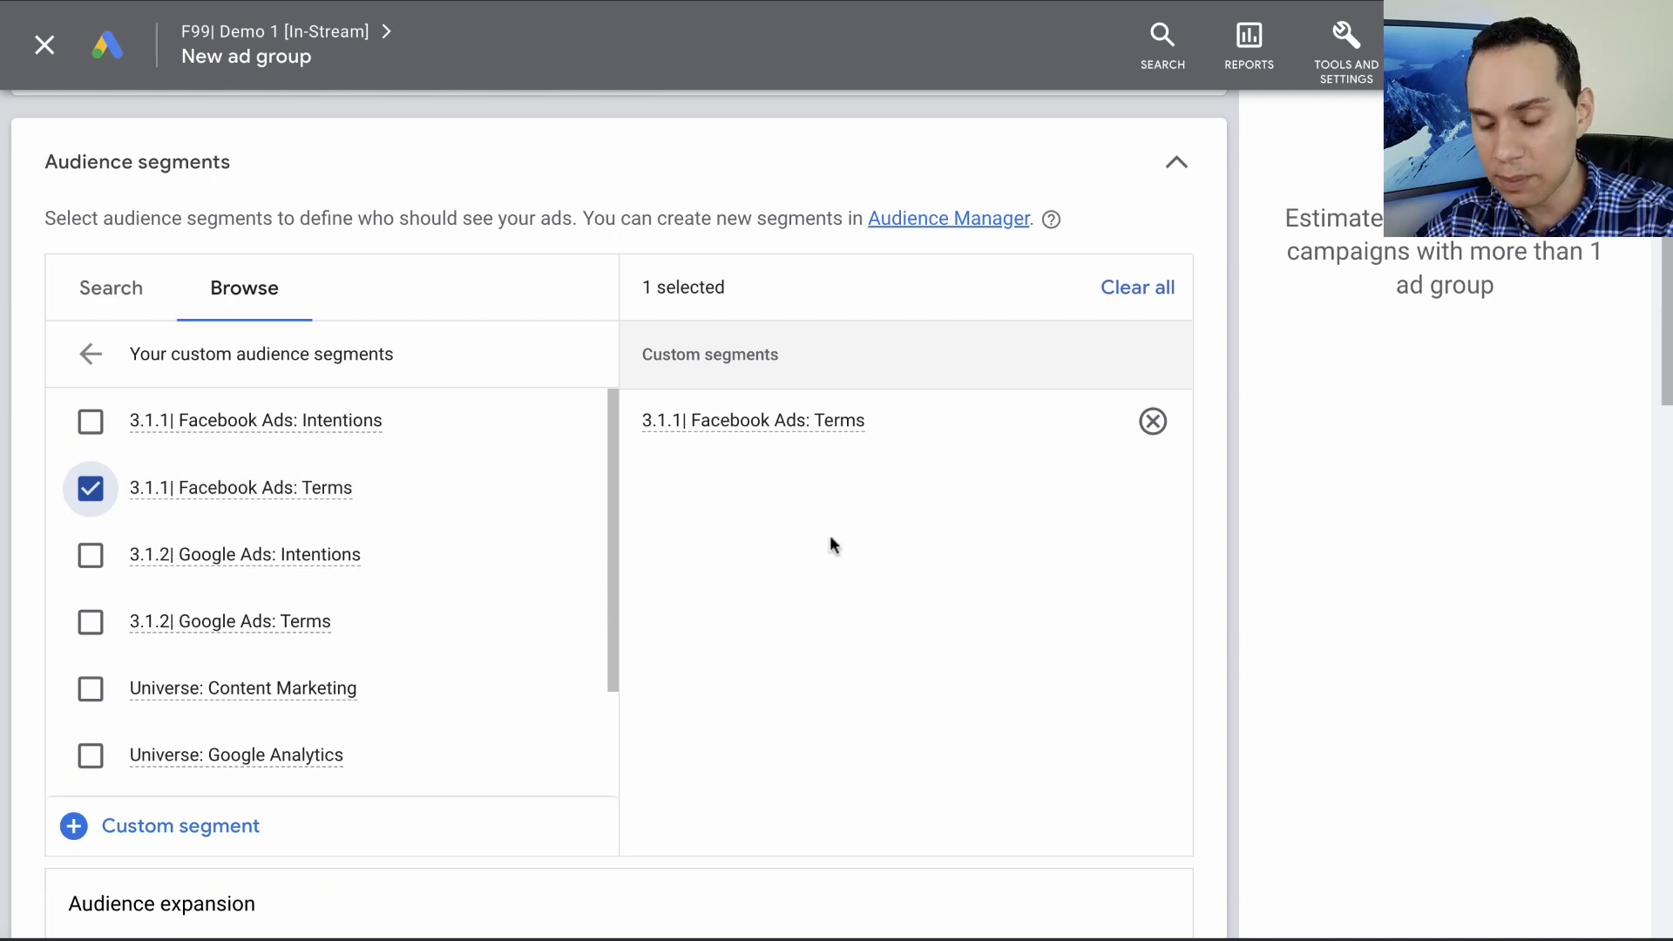
pyautogui.scroll(-8, 814, 478)
pyautogui.scroll(-4, 817, 481)
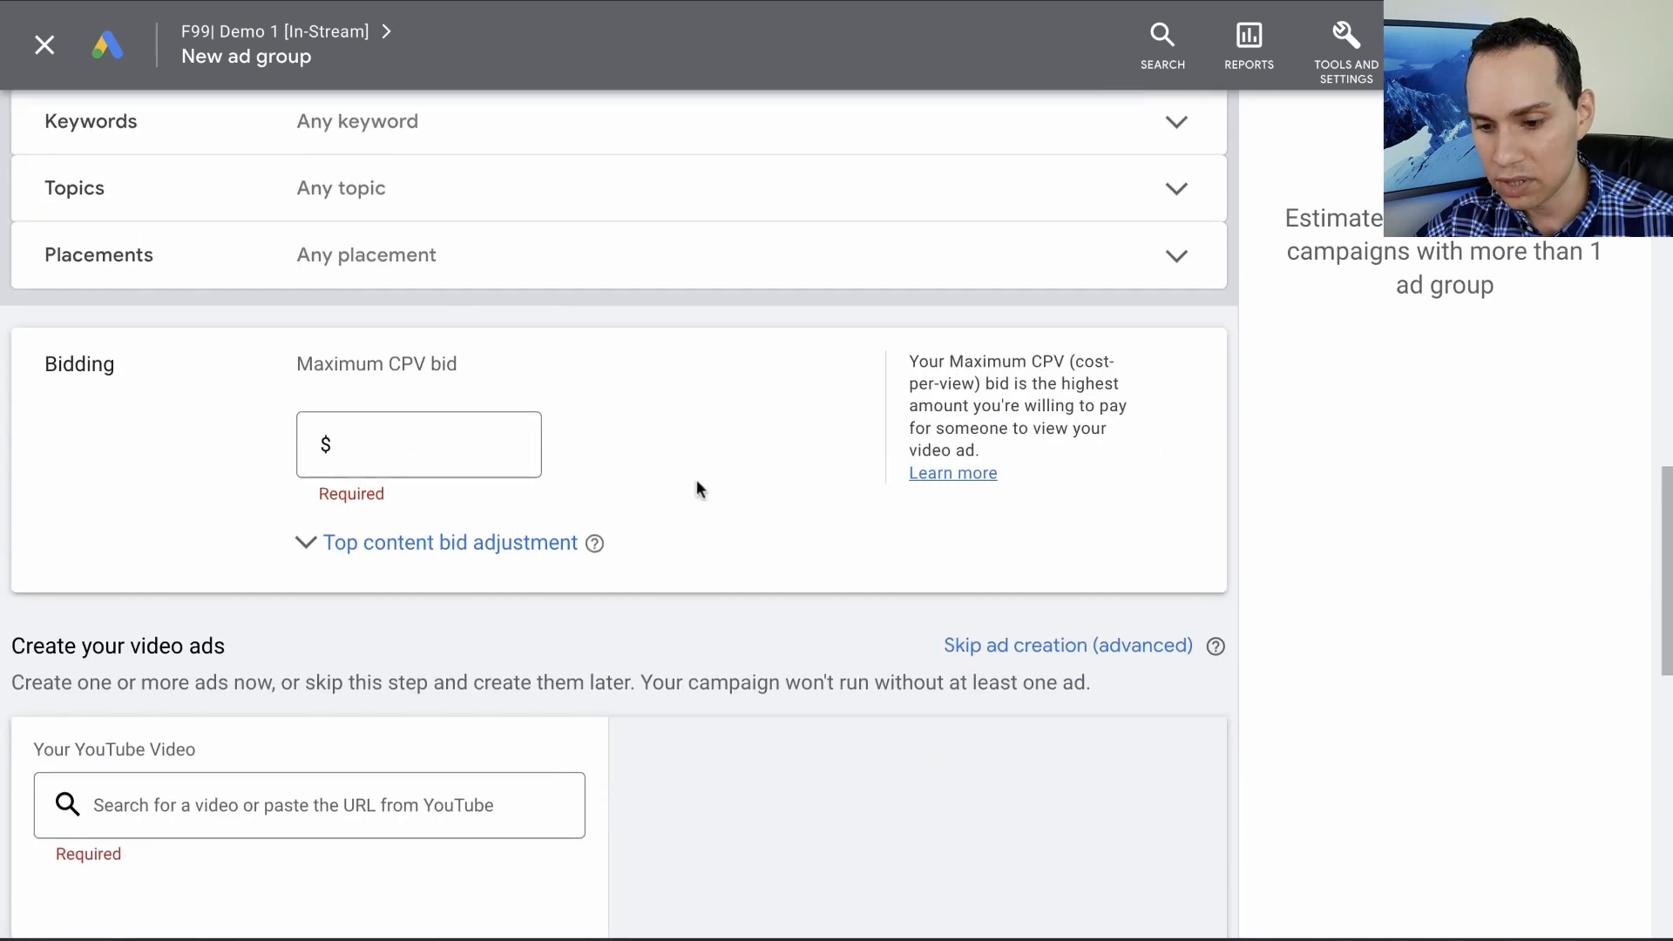
pyautogui.click(489, 441)
pyautogui.write('0.1')
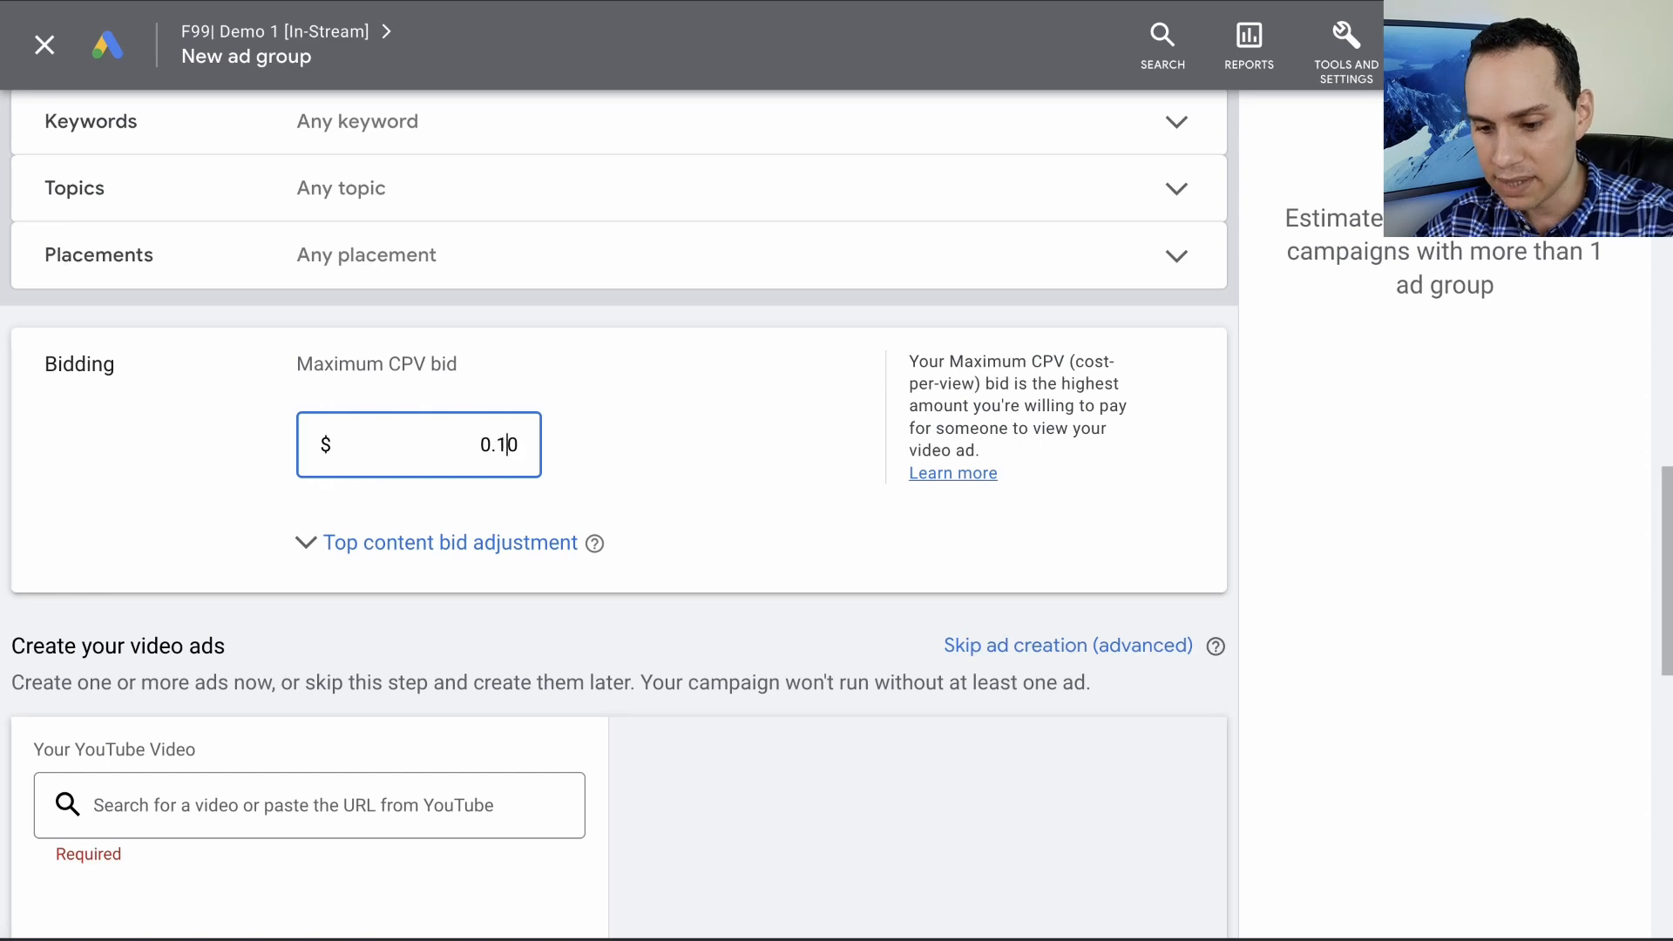
# - Skip ad creation and save the ad group with the skippable in-stream ad format
pyautogui.click(1081, 643)
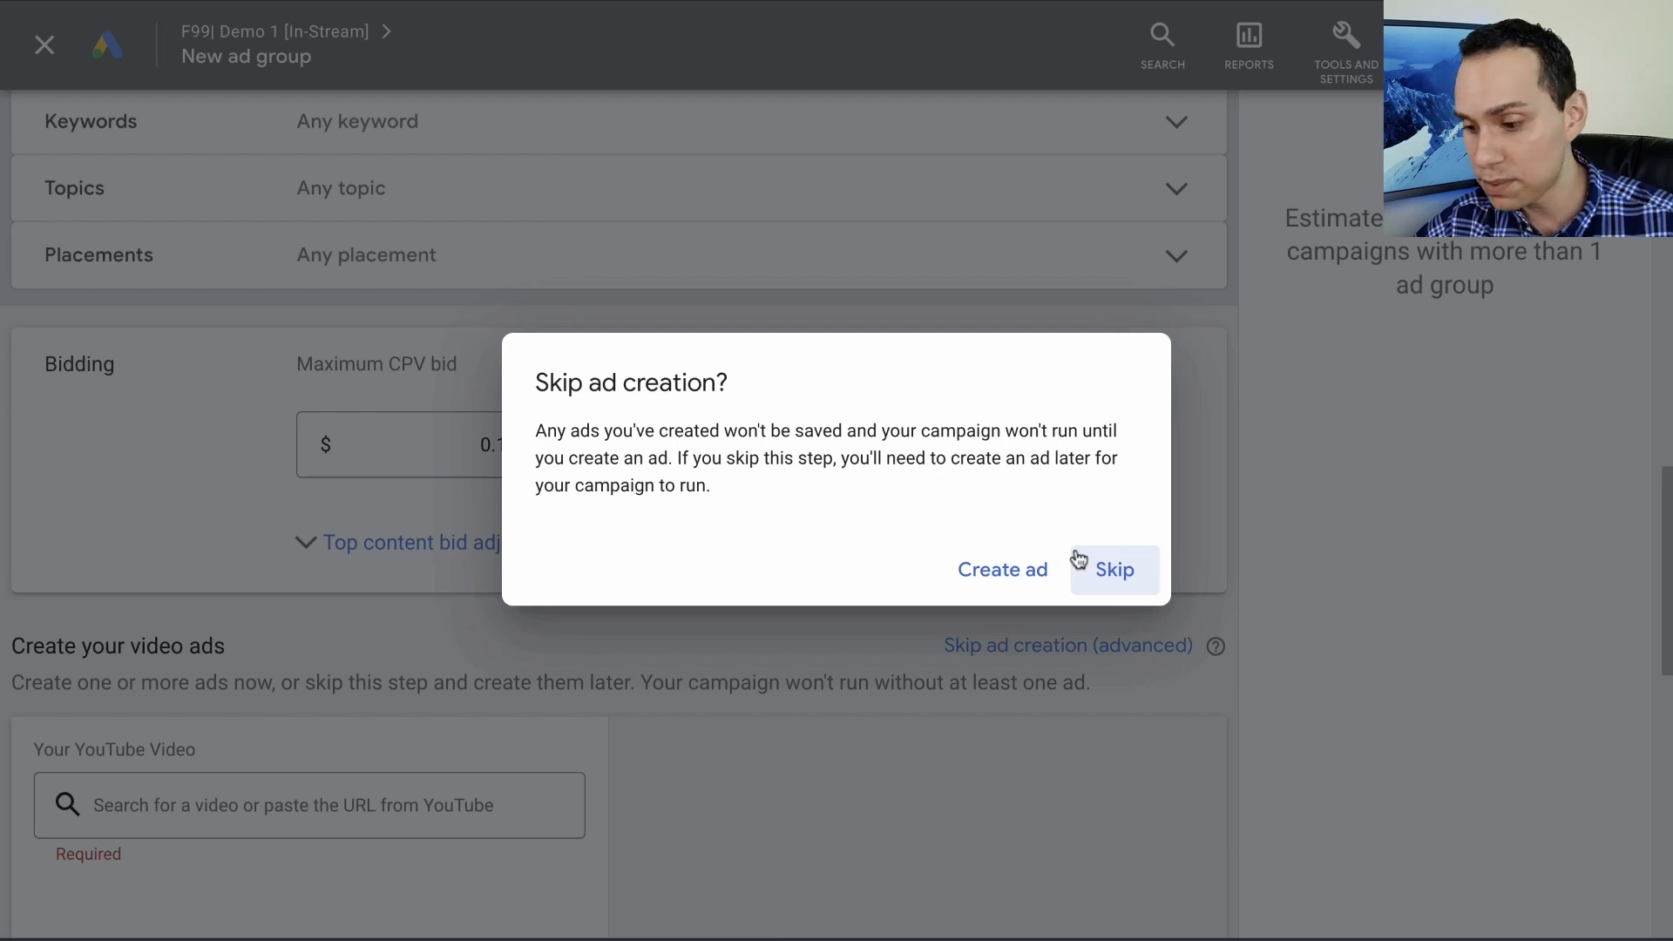
pyautogui.click(1102, 568)
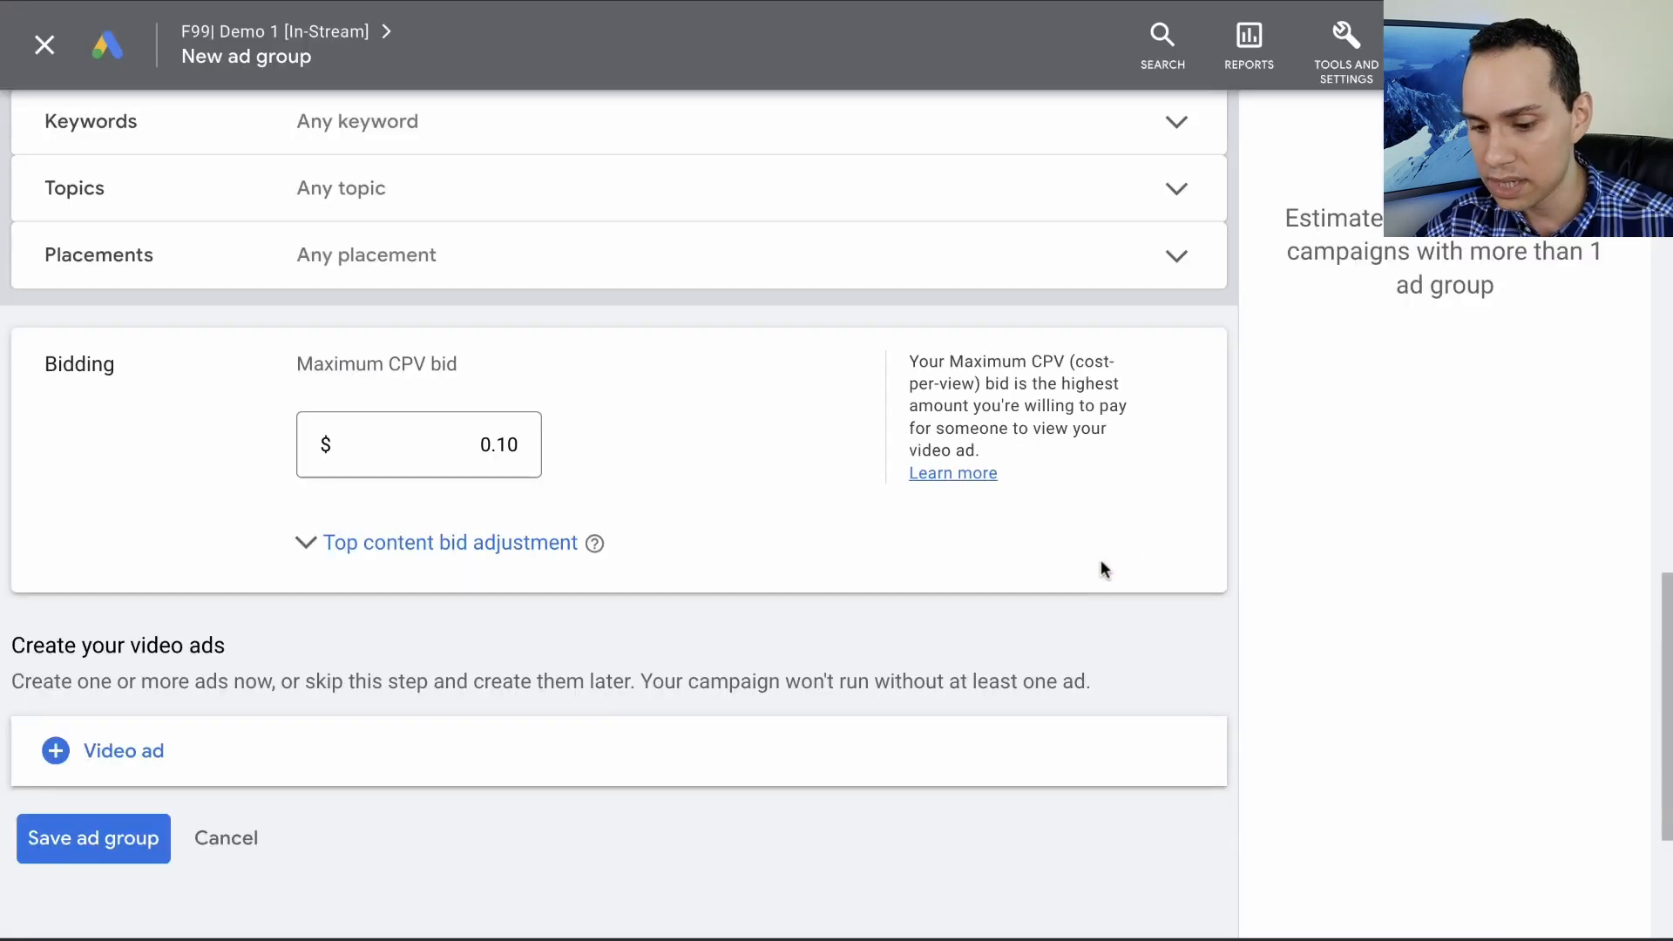
pyautogui.click(125, 852)
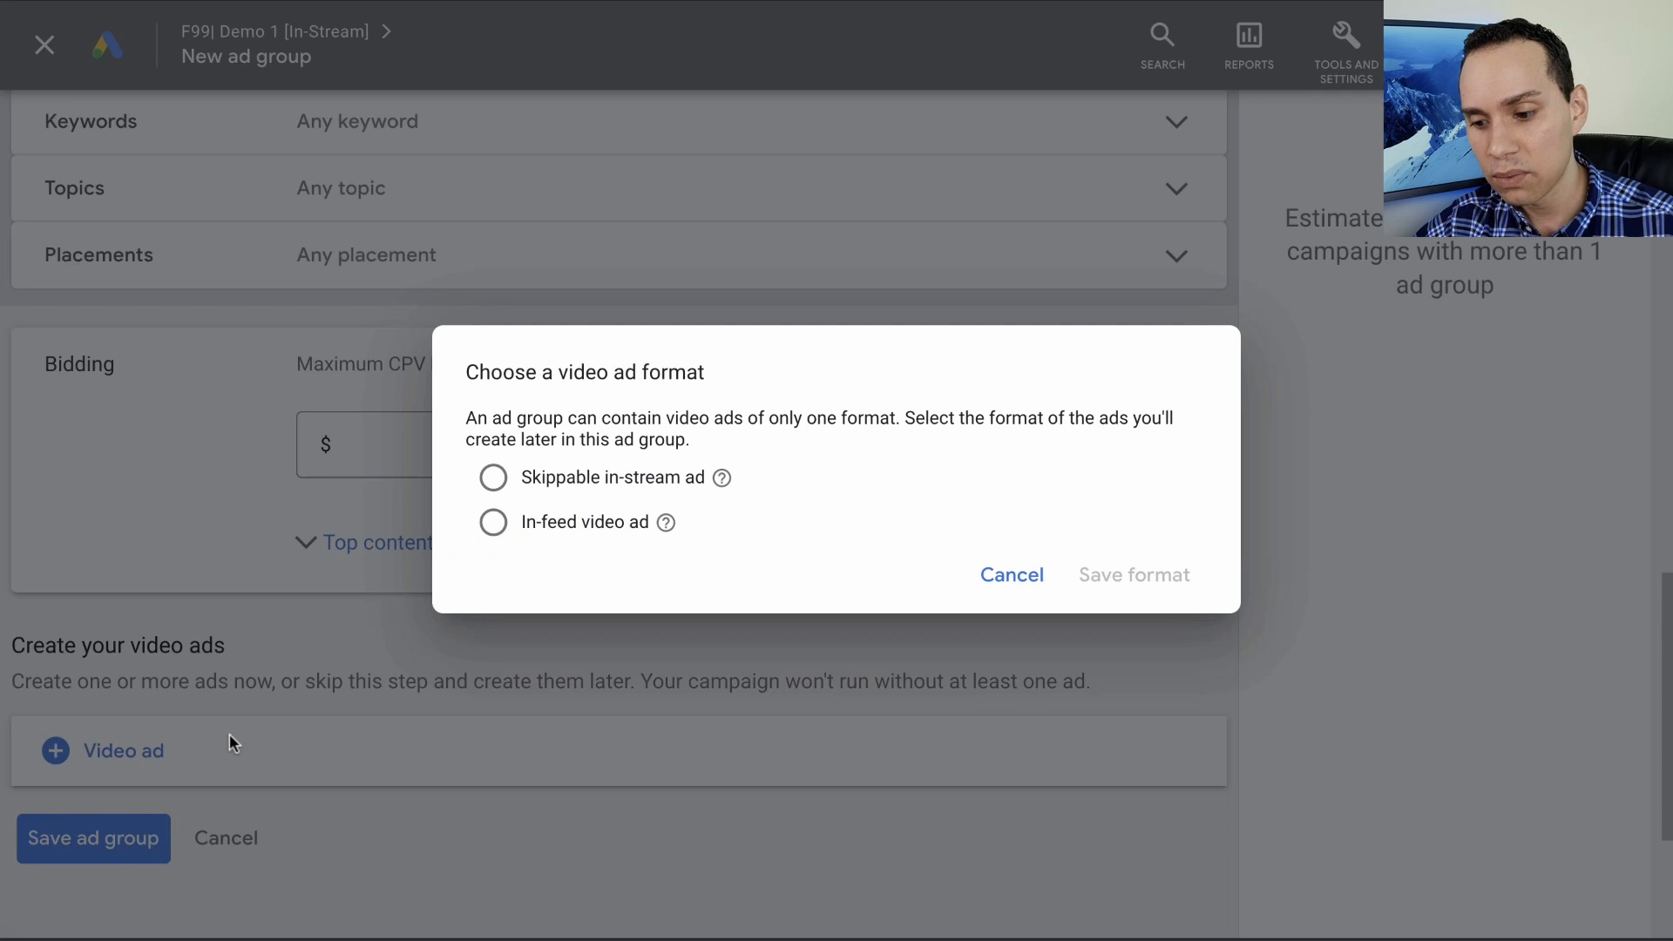
pyautogui.click(610, 480)
pyautogui.click(1160, 575)
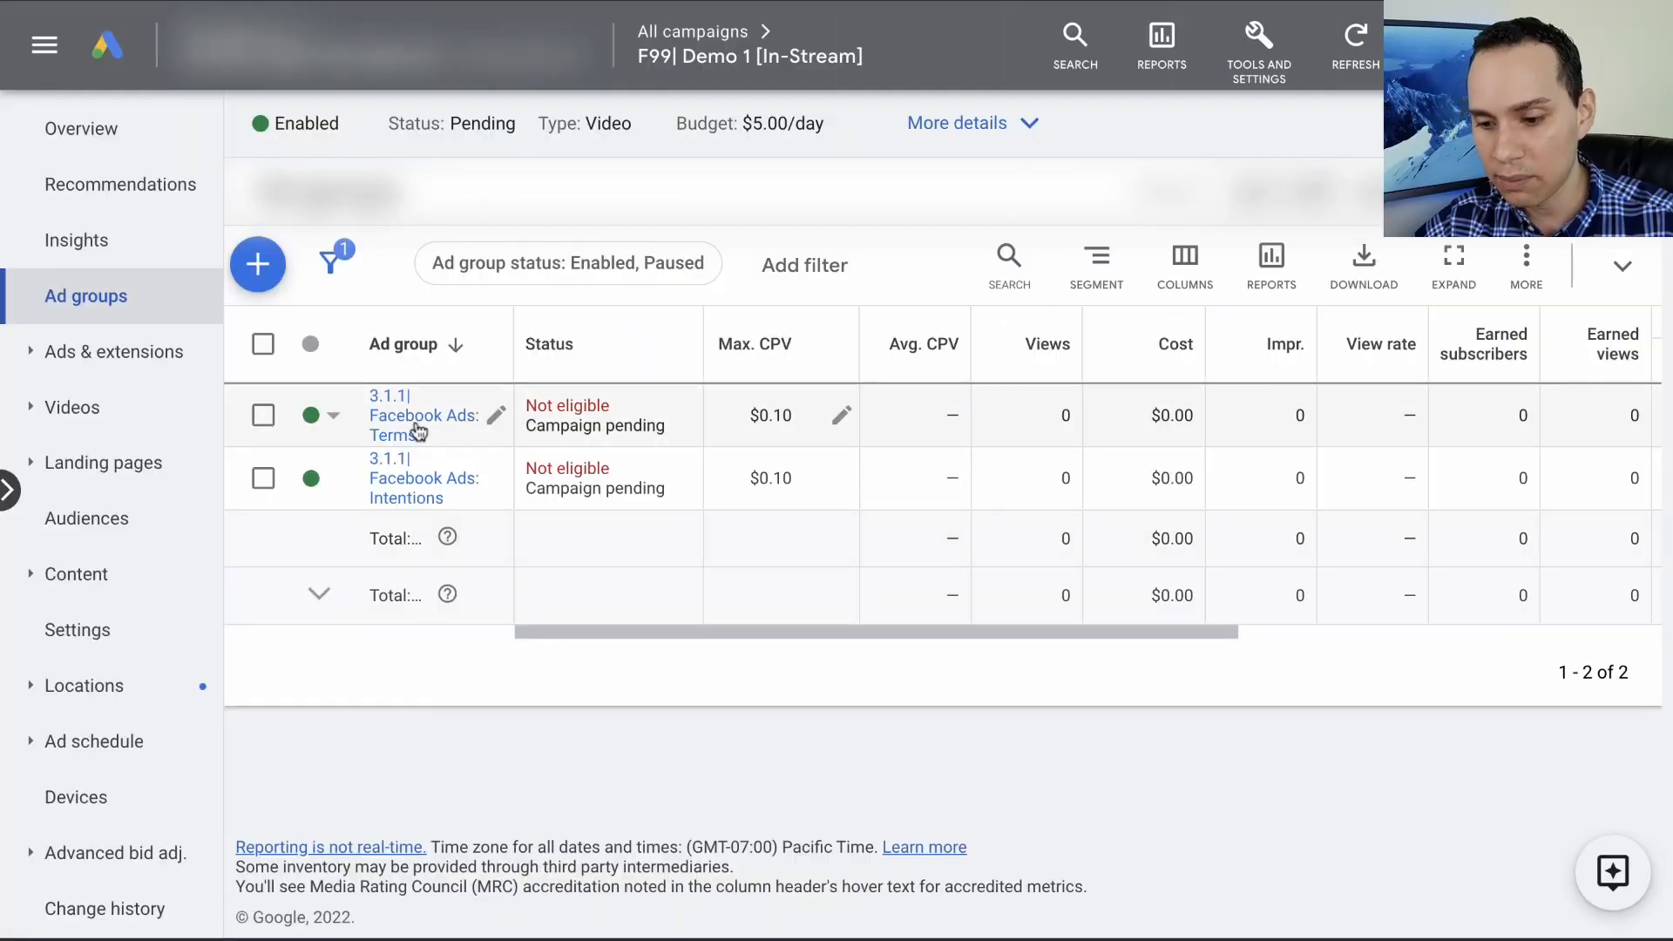
pyautogui.click(404, 431)
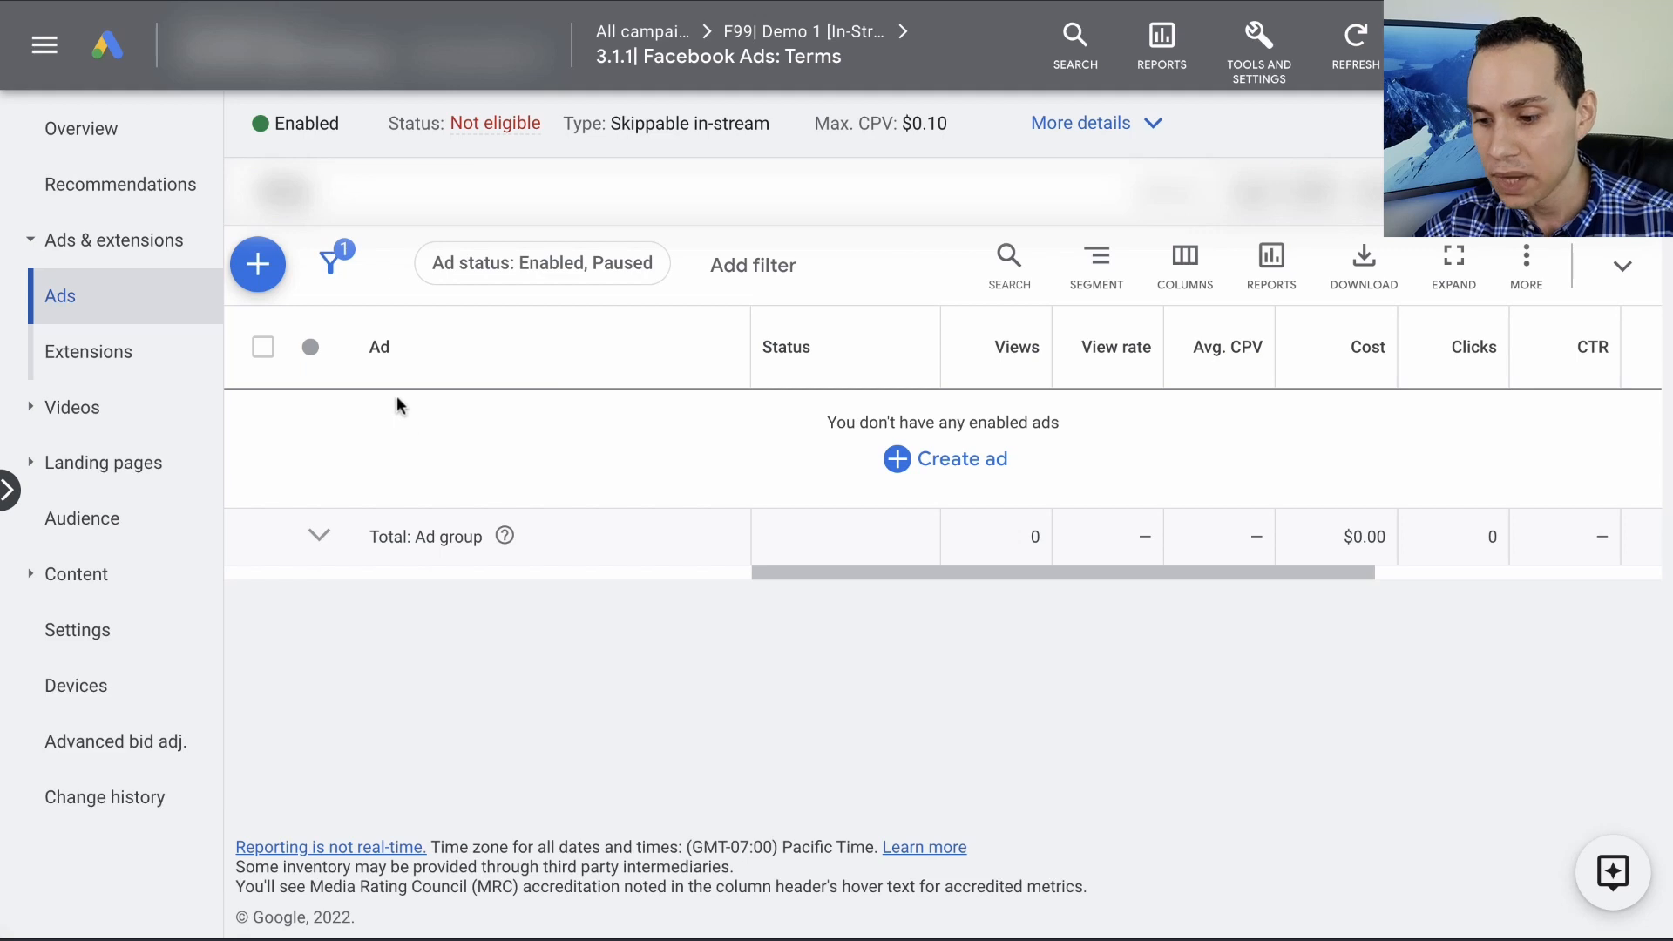
pyautogui.click(262, 267)
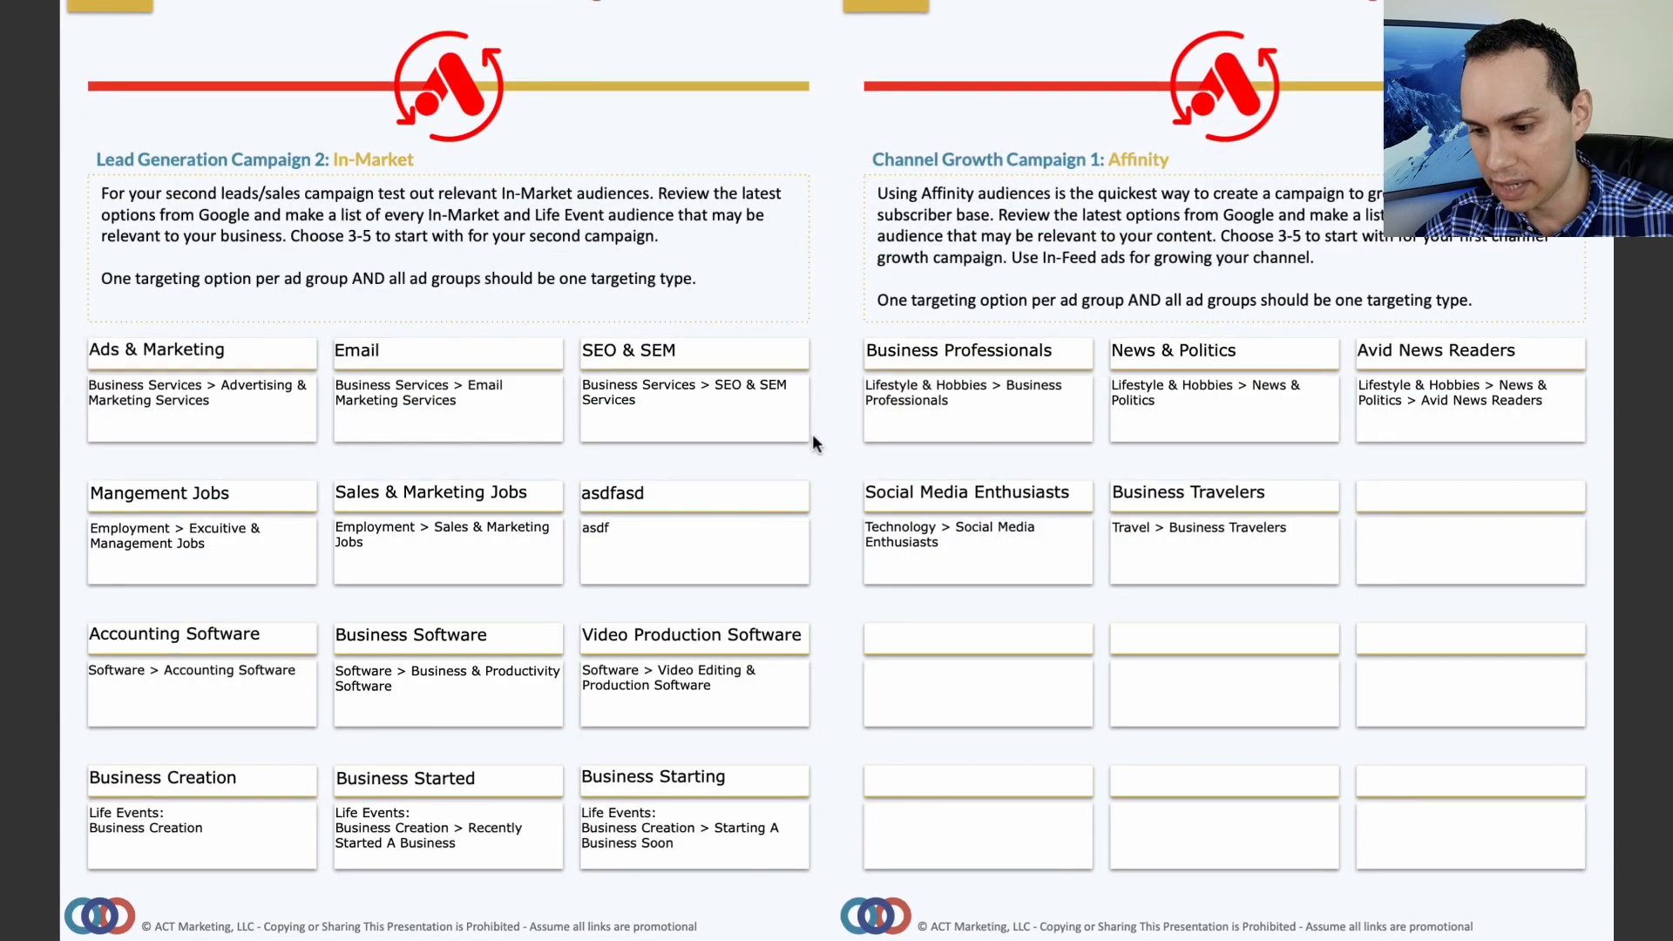
pyautogui.scroll(-6, 815, 436)
pyautogui.scroll(-10, 814, 427)
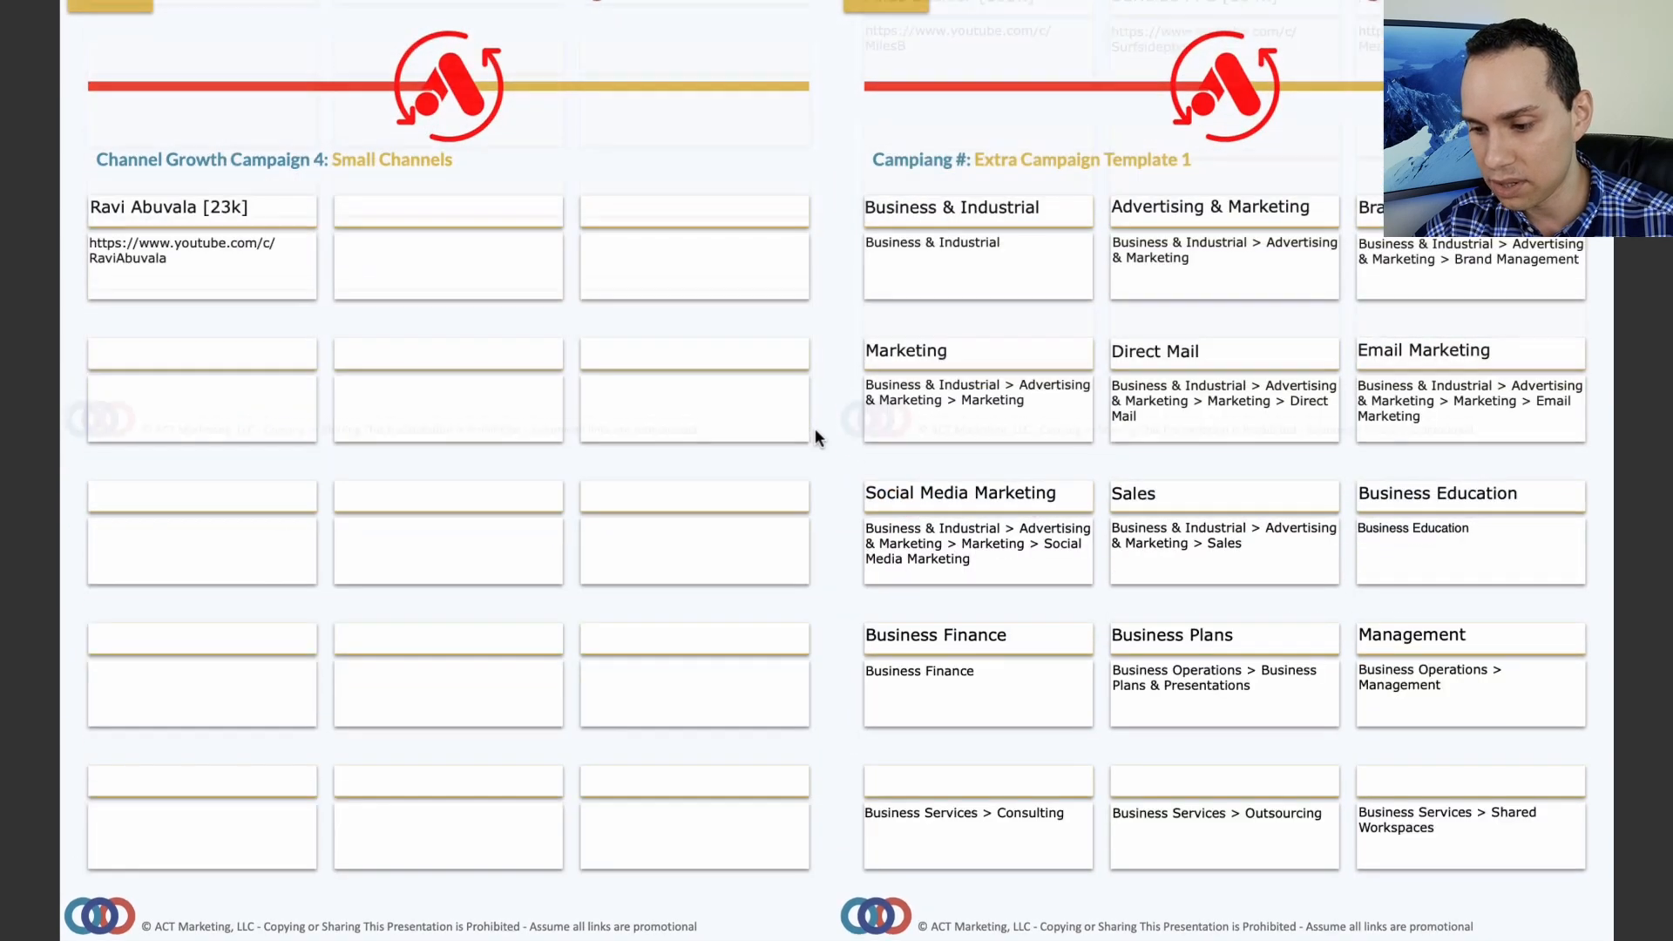
pyautogui.scroll(-5, 814, 427)
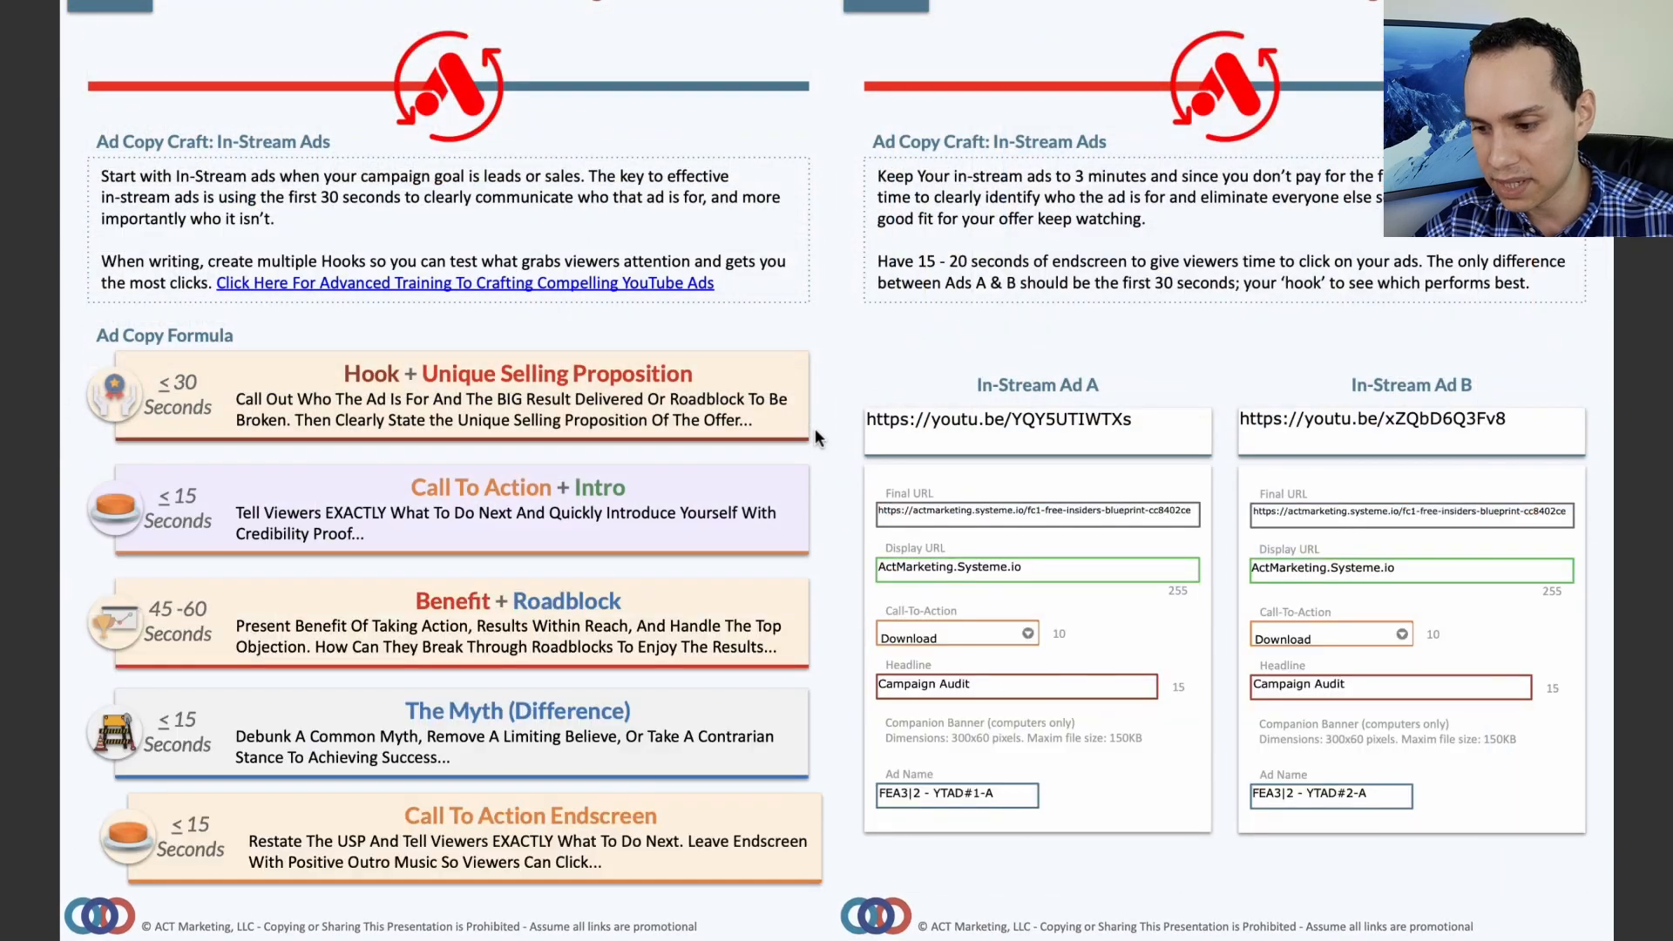
pyautogui.tripleClick(1160, 420)
pyautogui.press('super+c')
pyautogui.hotkey('ctrl', 'Left')
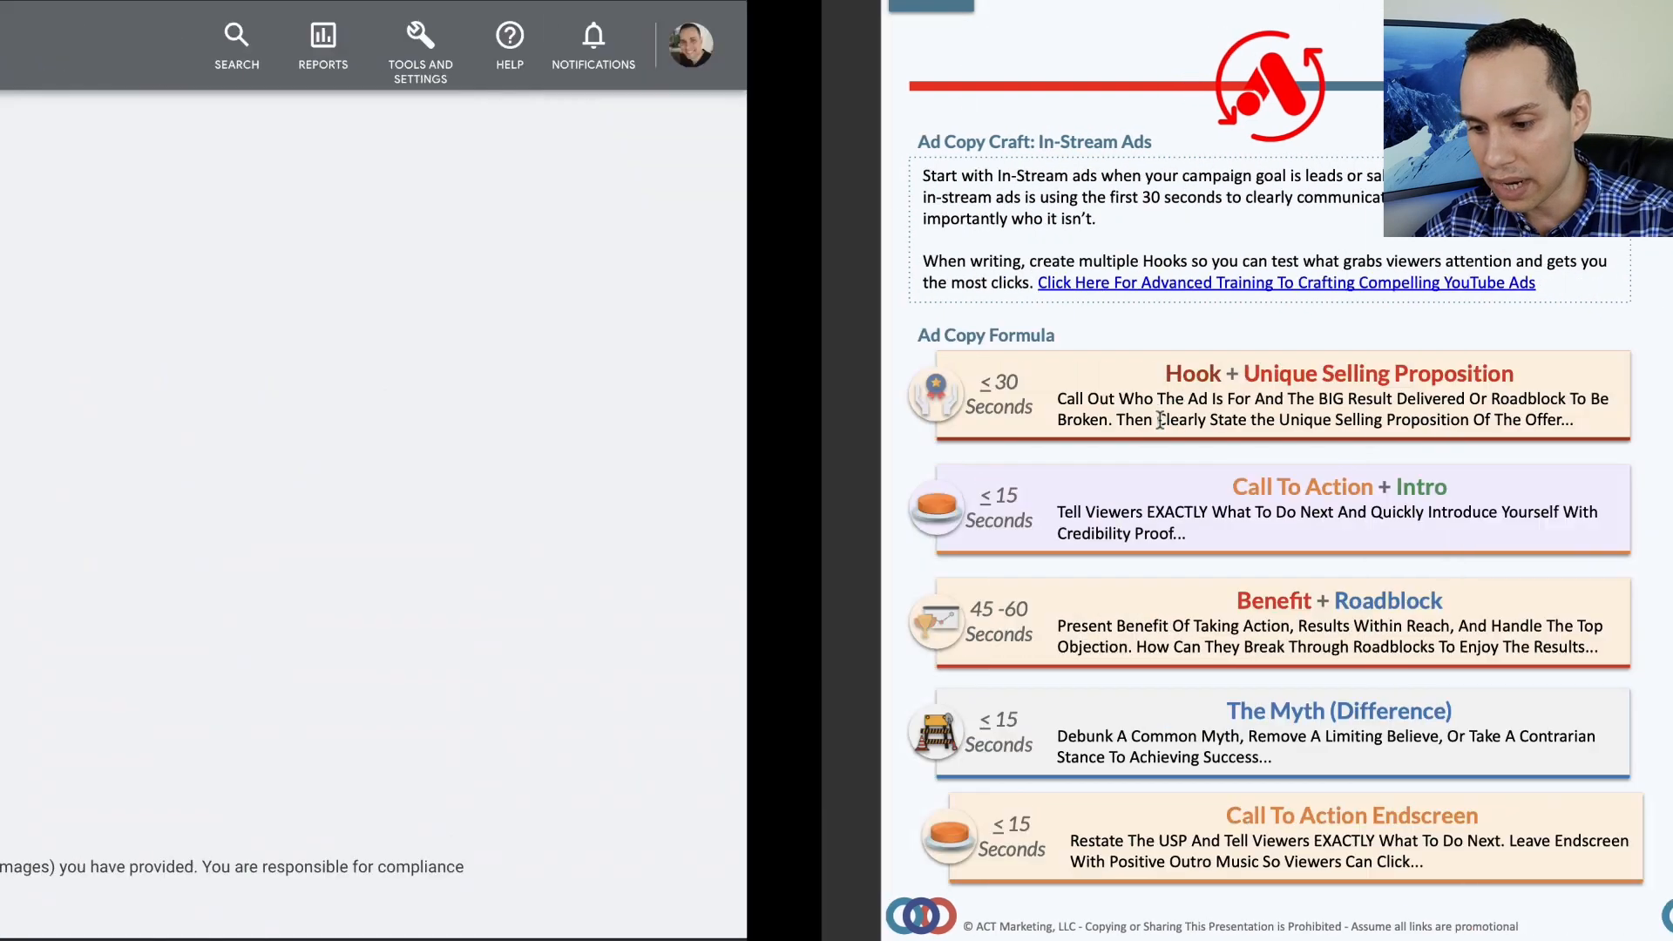
pyautogui.click(338, 301)
pyautogui.press('super+v')
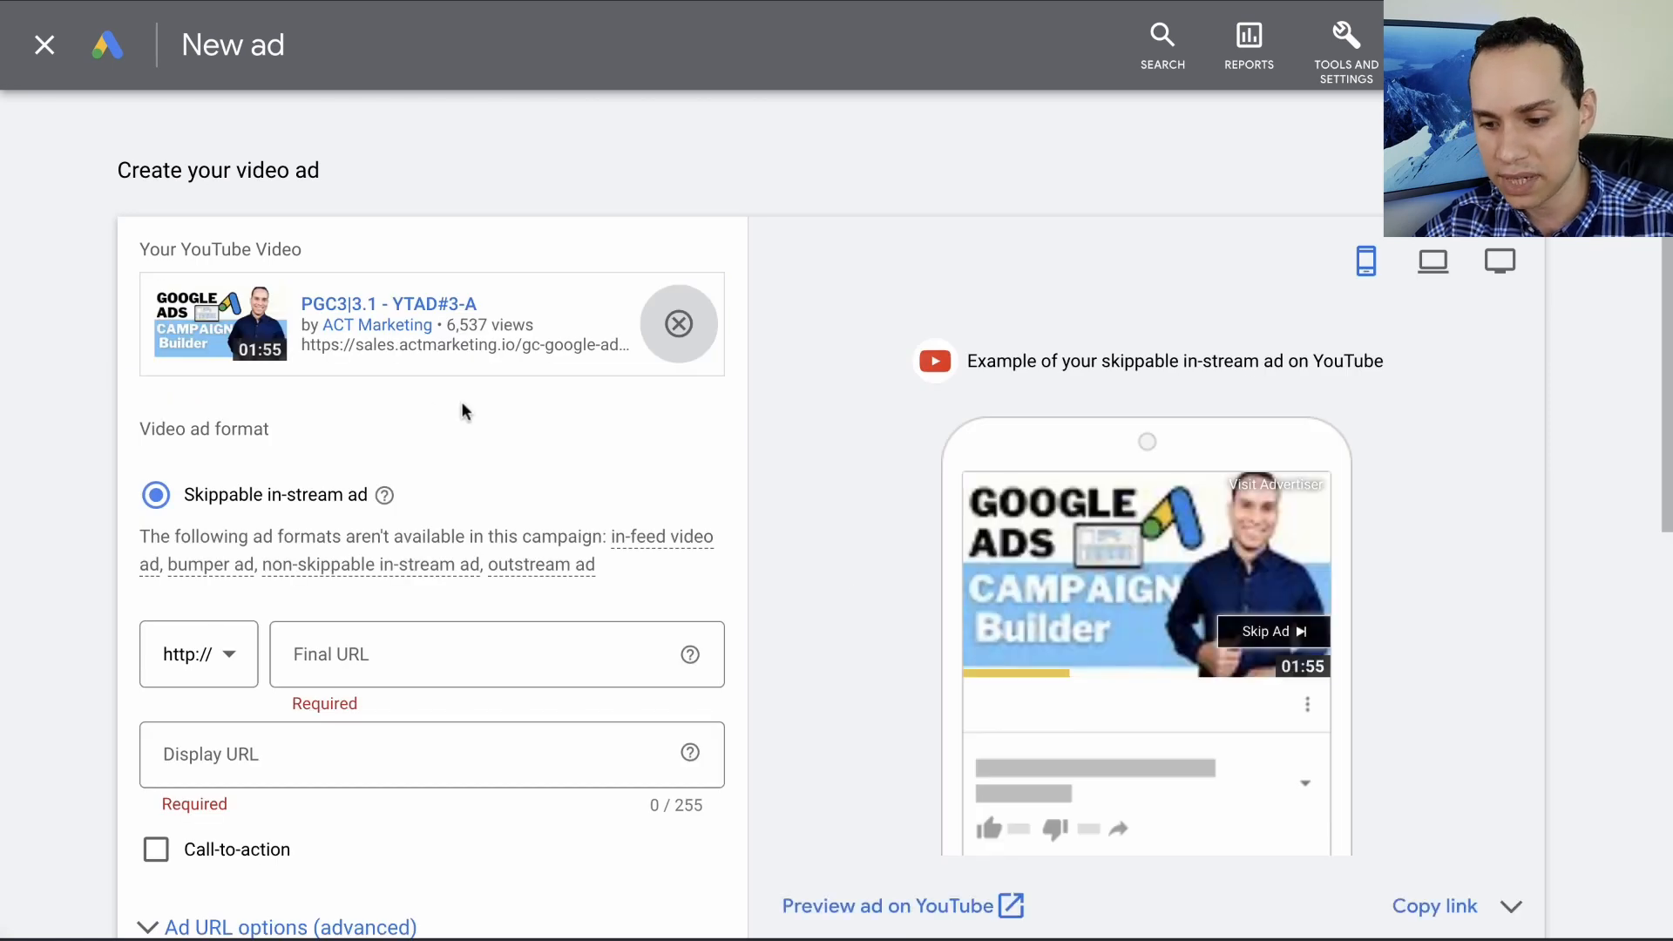
# - Set the final URL to the playbook's actmarketing.systeme.io/fc1-free-insiders-blueprint-cc8402ce and the display URL to Actmarketing.systeme.io
pyautogui.scroll(-4, 435, 392)
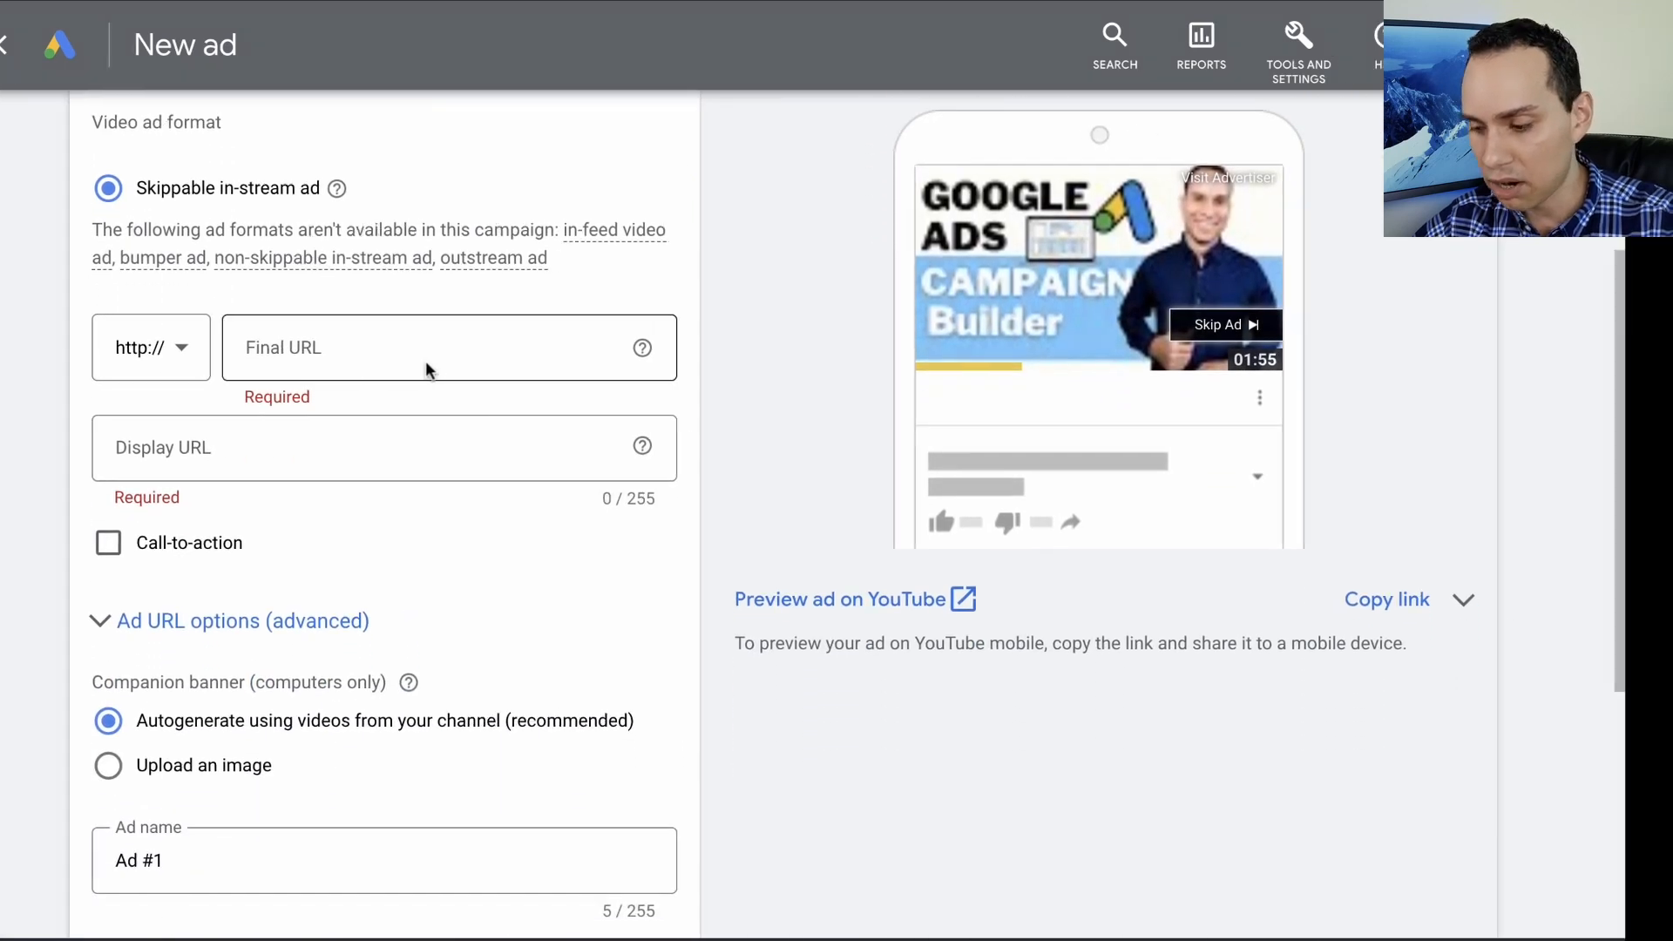
pyautogui.hotkey('ctrl', 'Right')
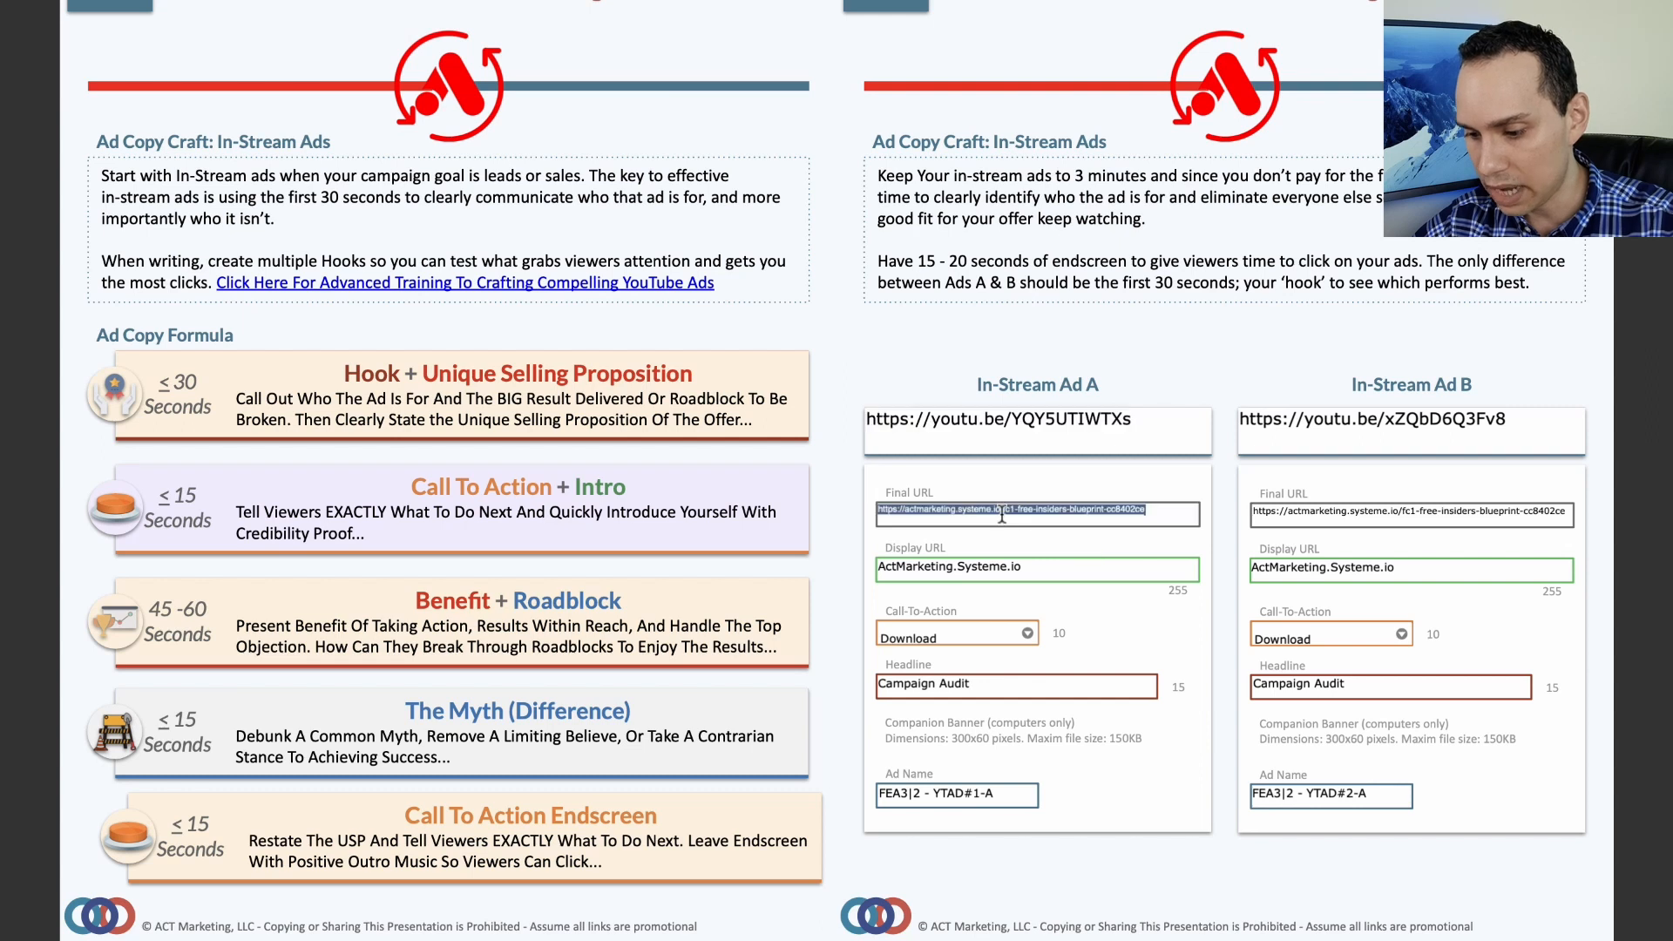
pyautogui.hotkey('ctrl', 'Left')
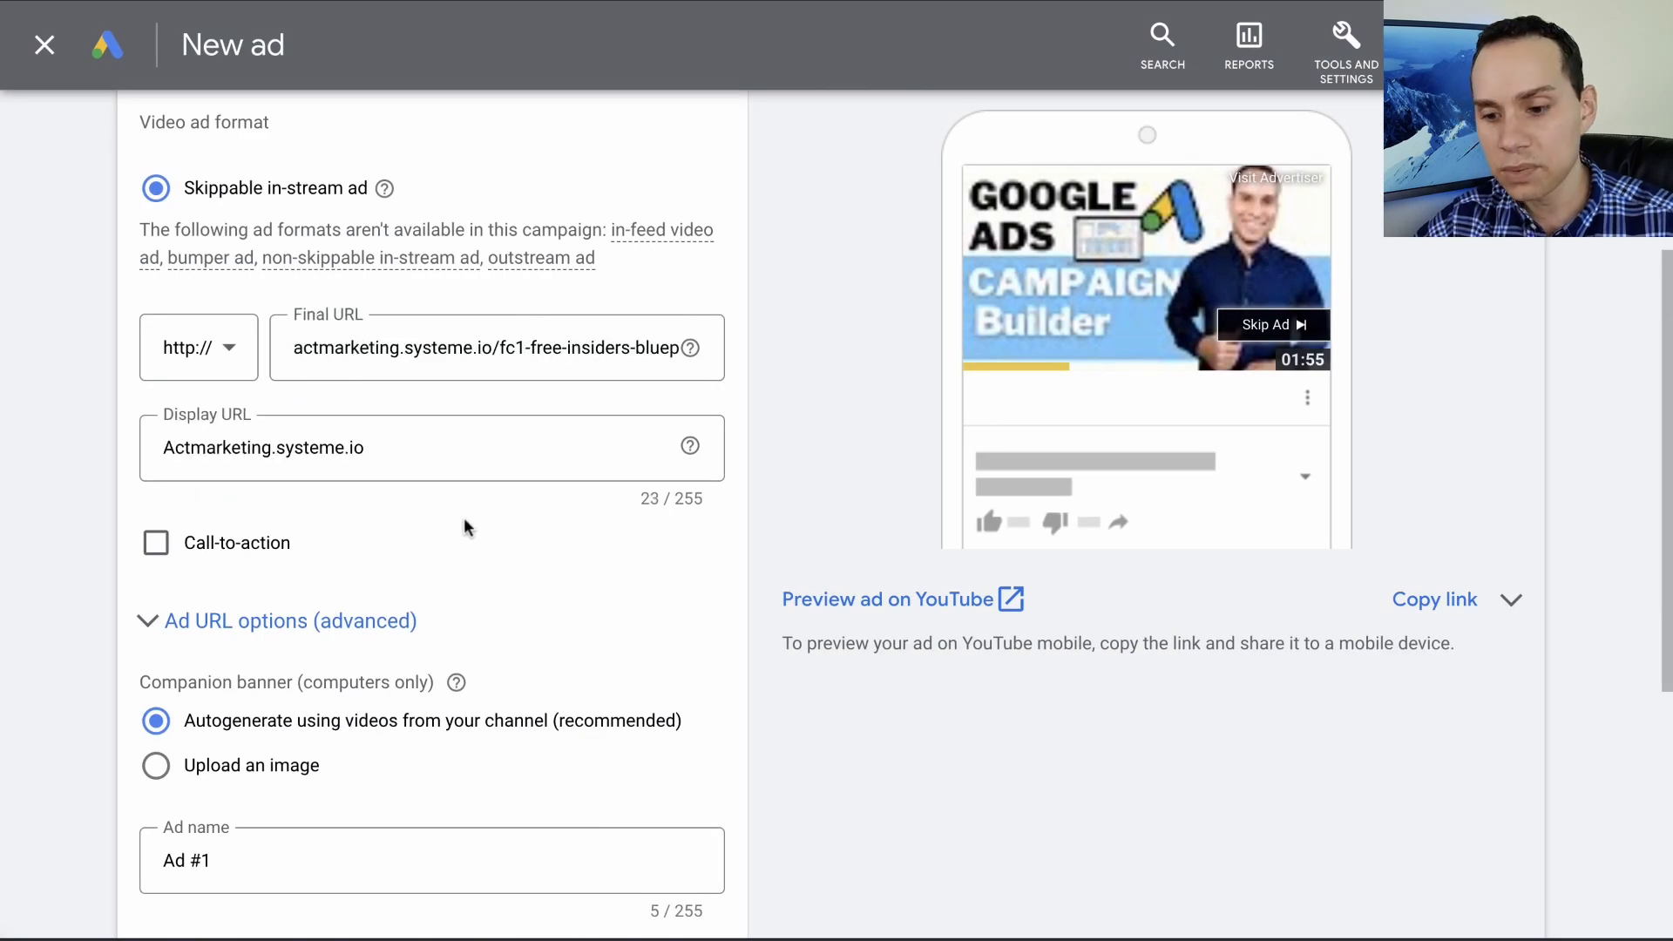
pyautogui.click(463, 352)
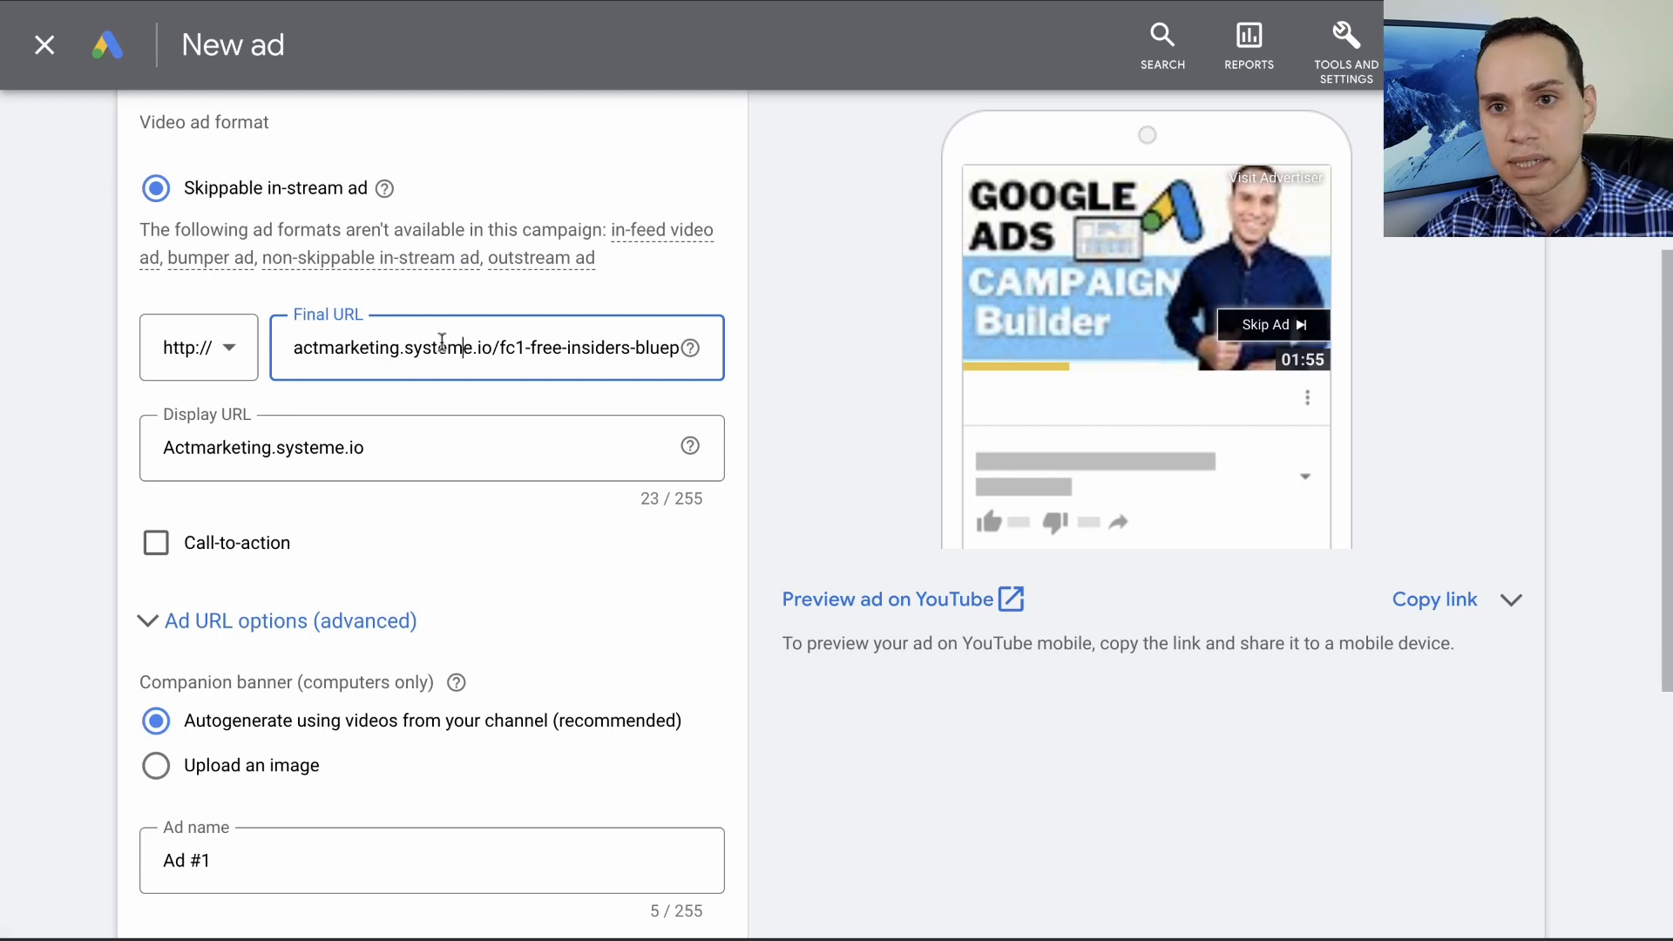
# - Try shortening the display URL to Actmarketing.io, and restore it to Actmarketing.systeme.io
pyautogui.click(365, 446)
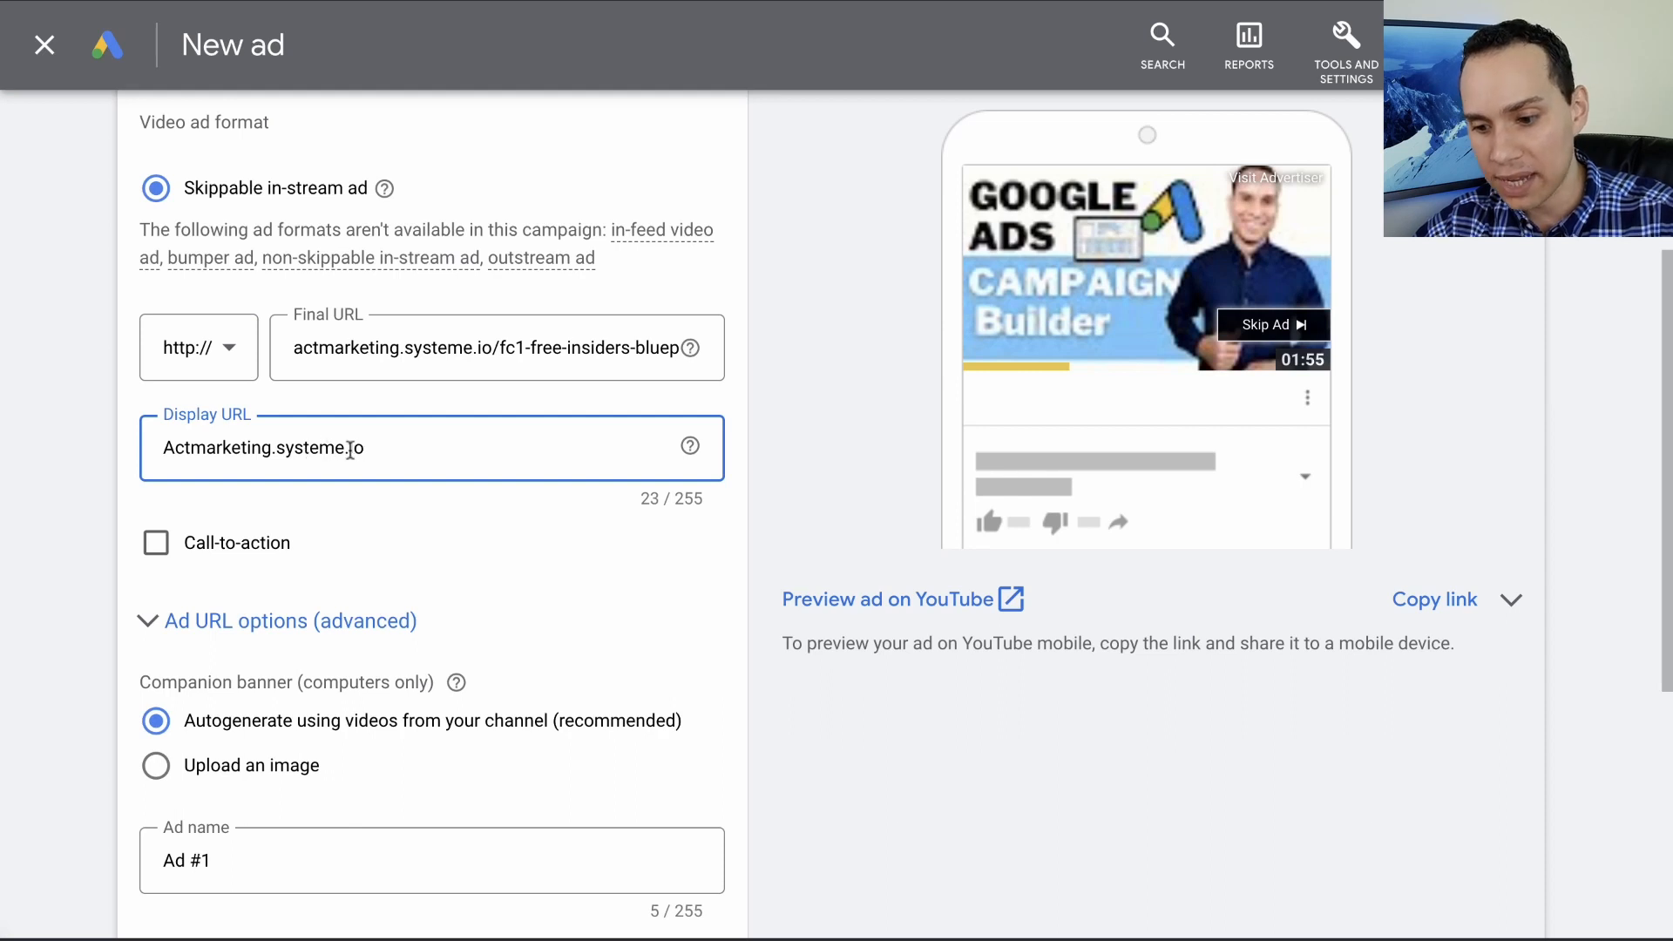
pyautogui.moveTo(349, 448); pyautogui.dragTo(273, 453)
pyautogui.press('BackSpace')
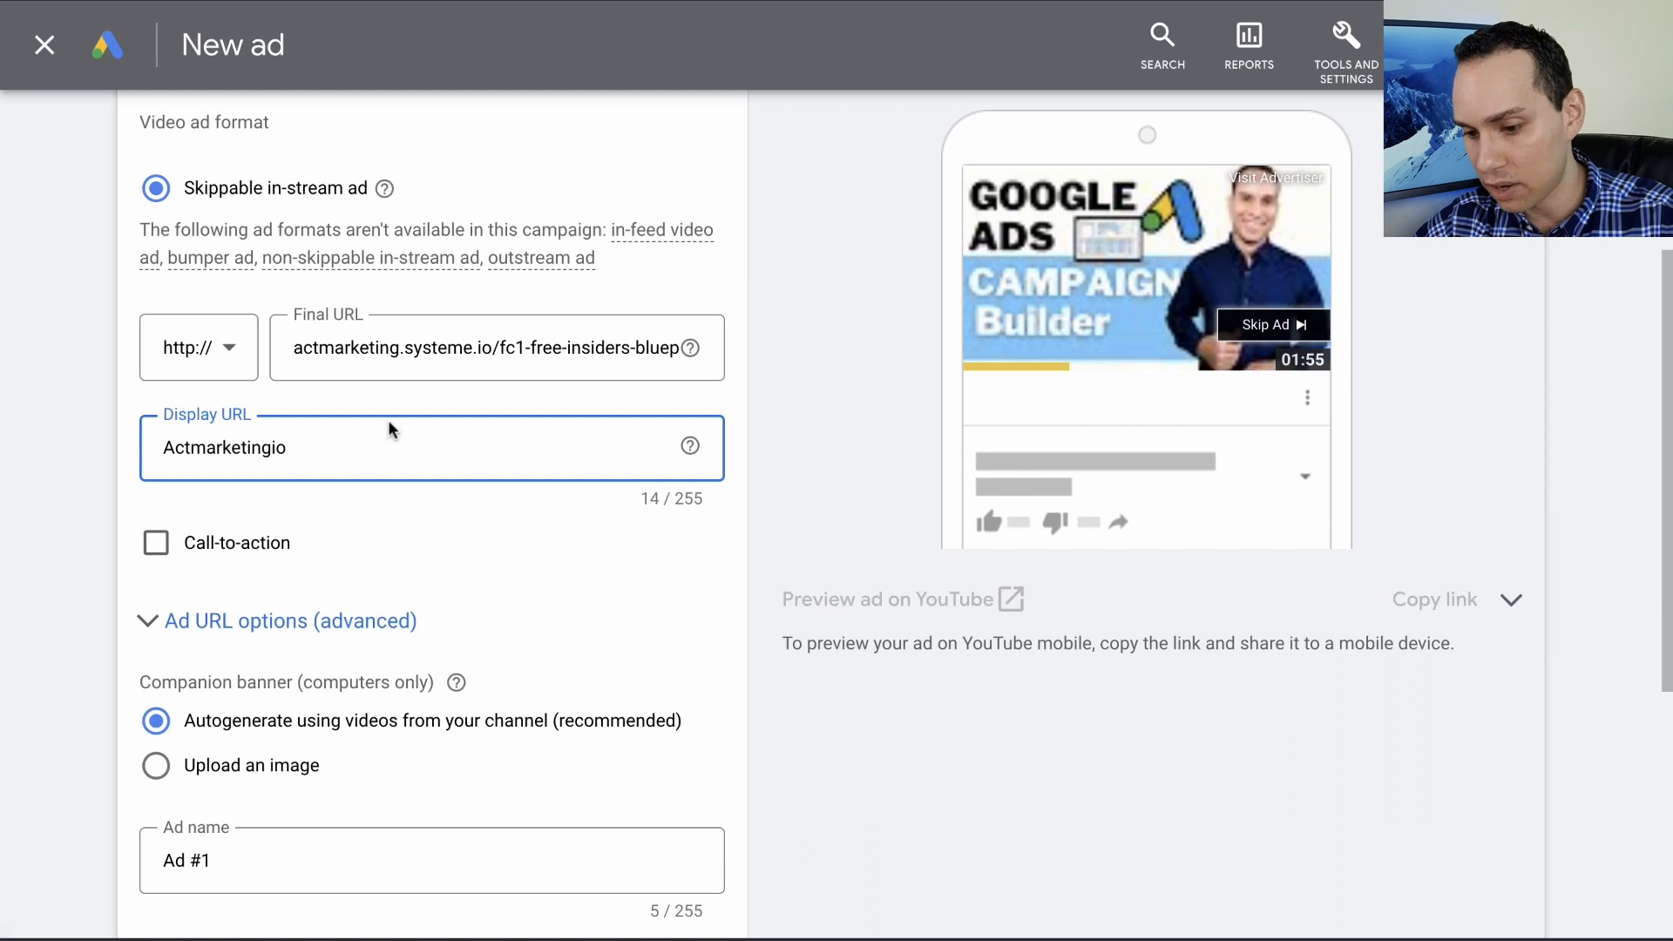
pyautogui.write('.')
pyautogui.click(447, 553)
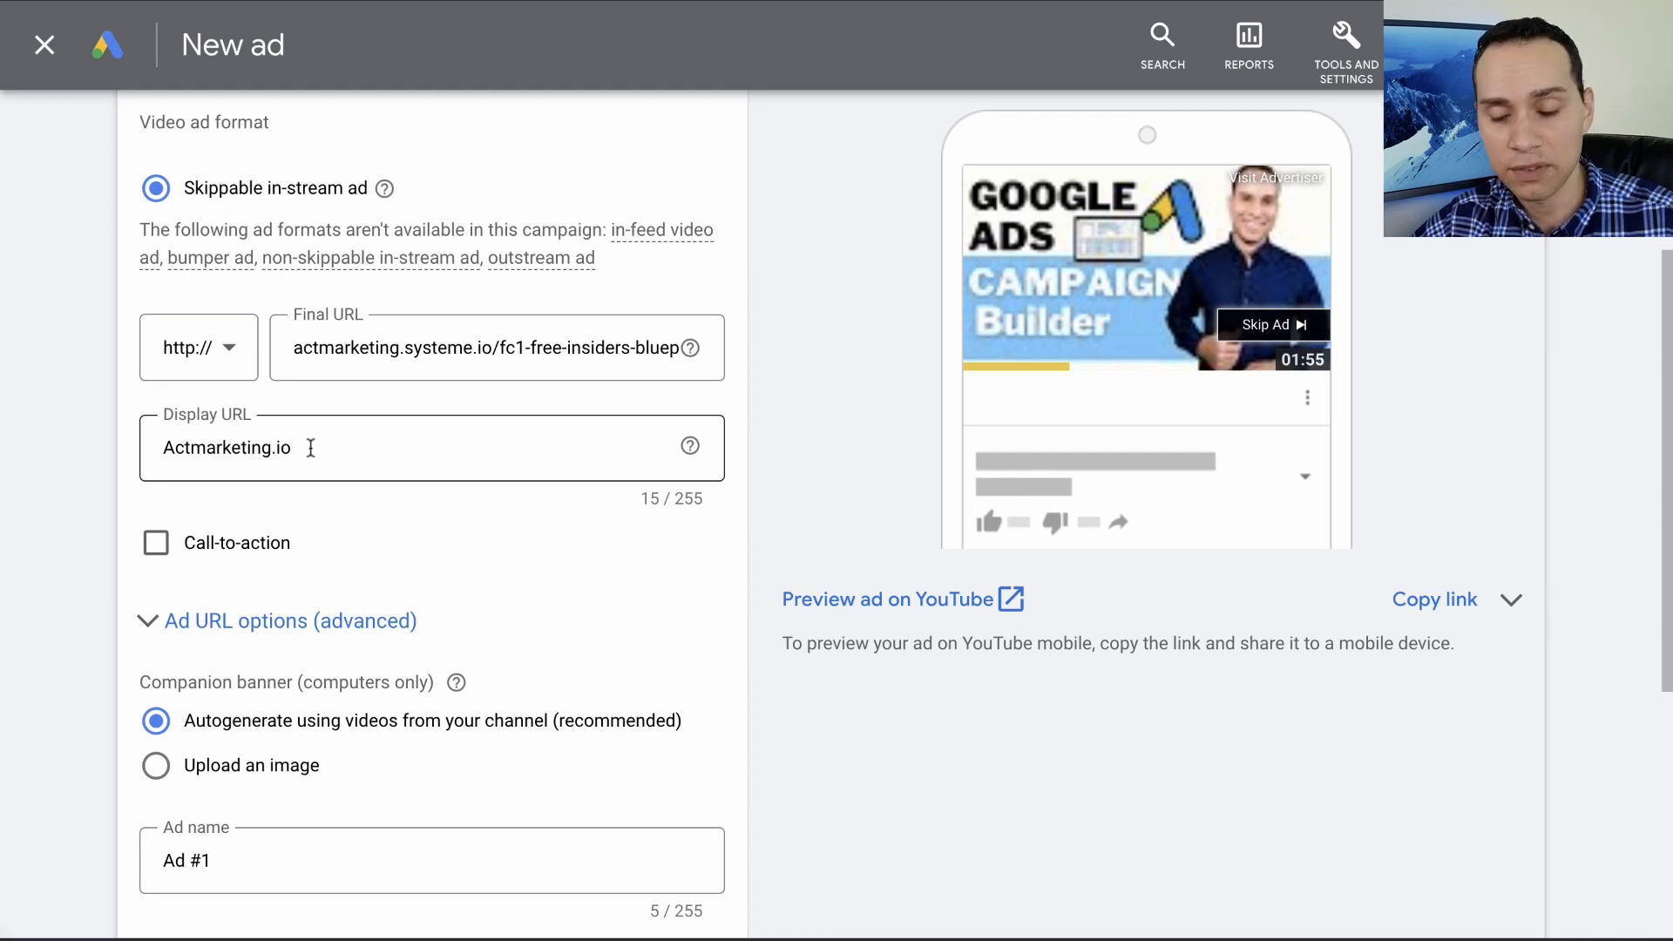
pyautogui.click(345, 447)
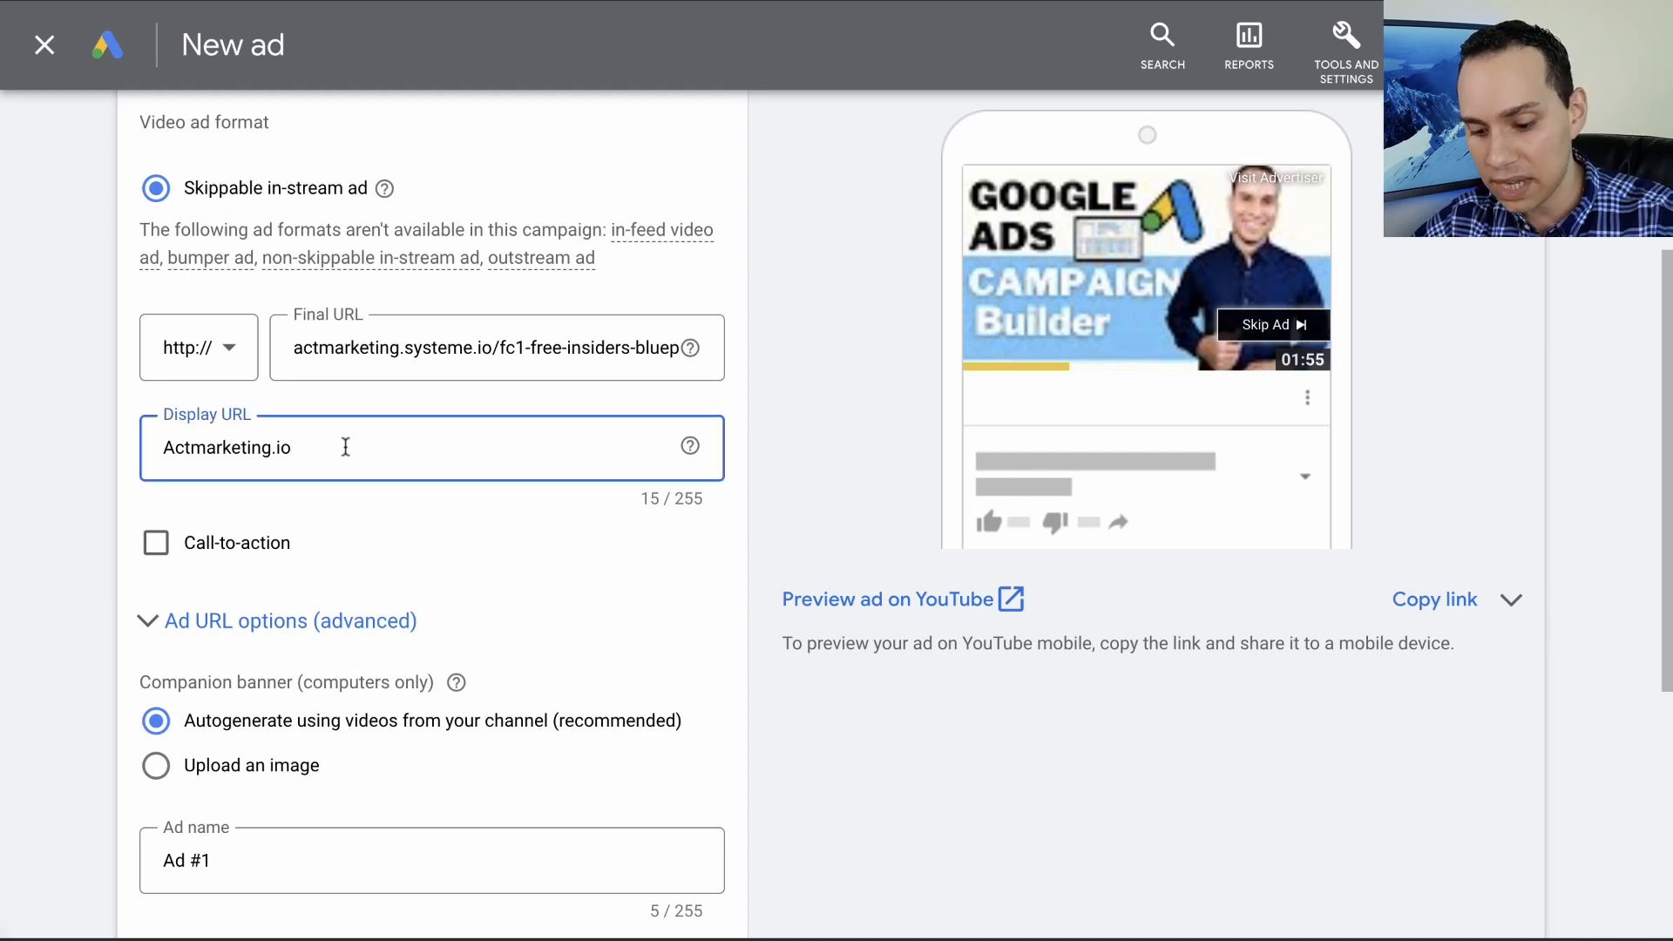
pyautogui.hotkey('ctrl', 'a')
pyautogui.write('Actmarketing.systeme.io')
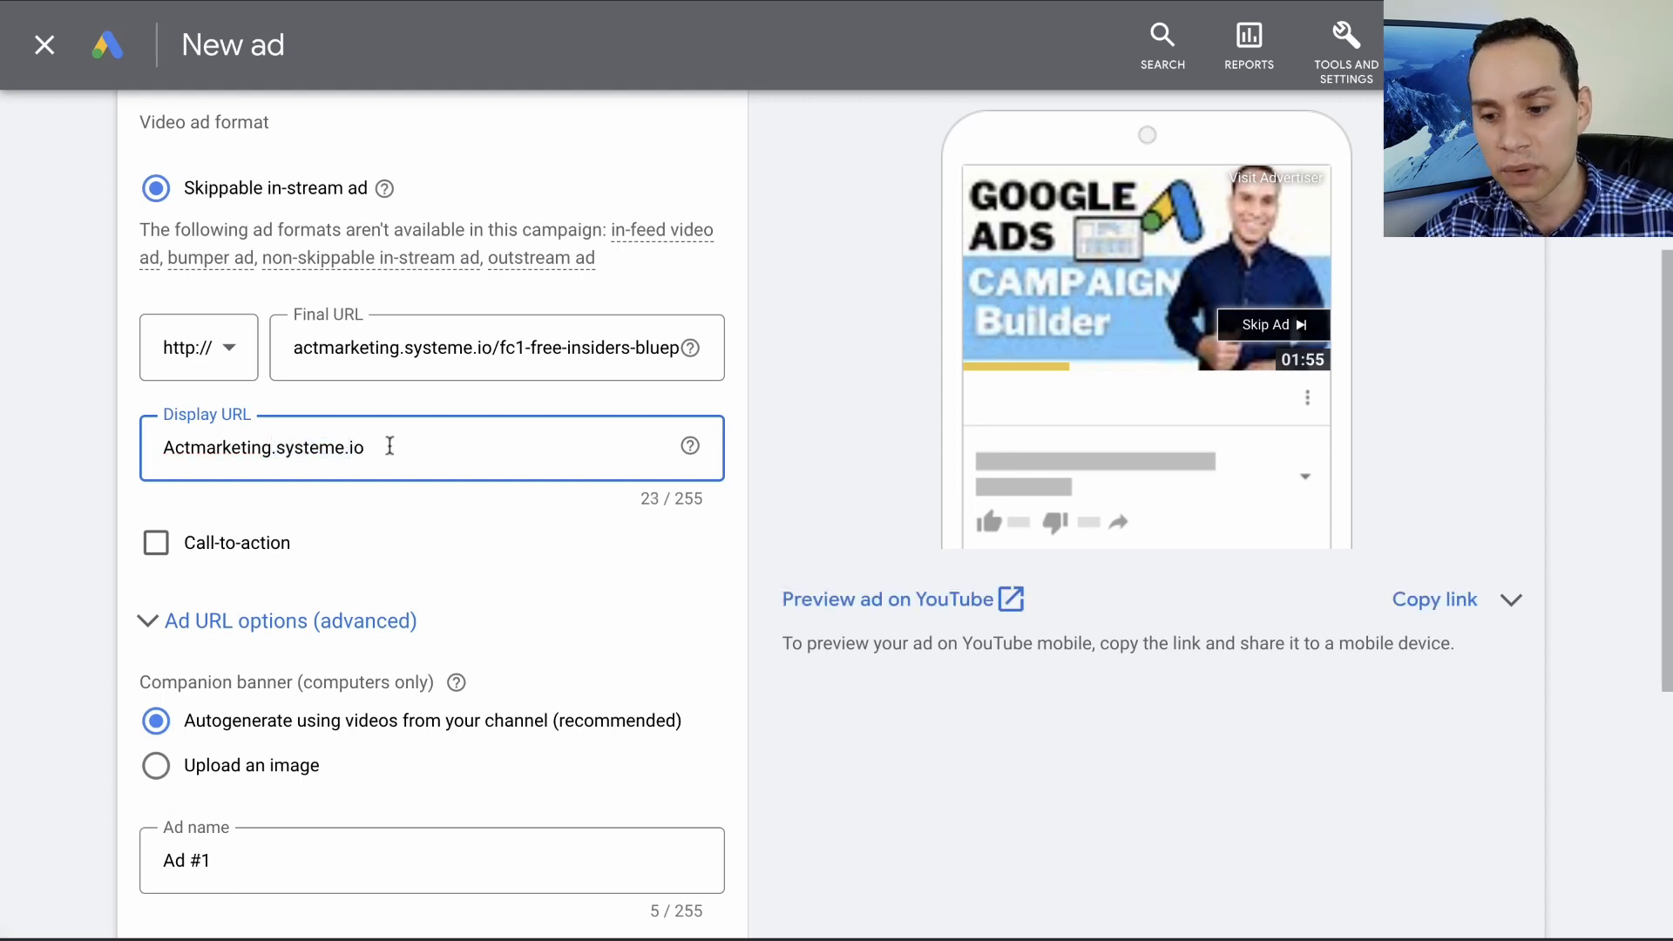
# - Enable the ad's call-to-action and set it to Download
pyautogui.scroll(-2, 390, 445)
pyautogui.click(156, 350)
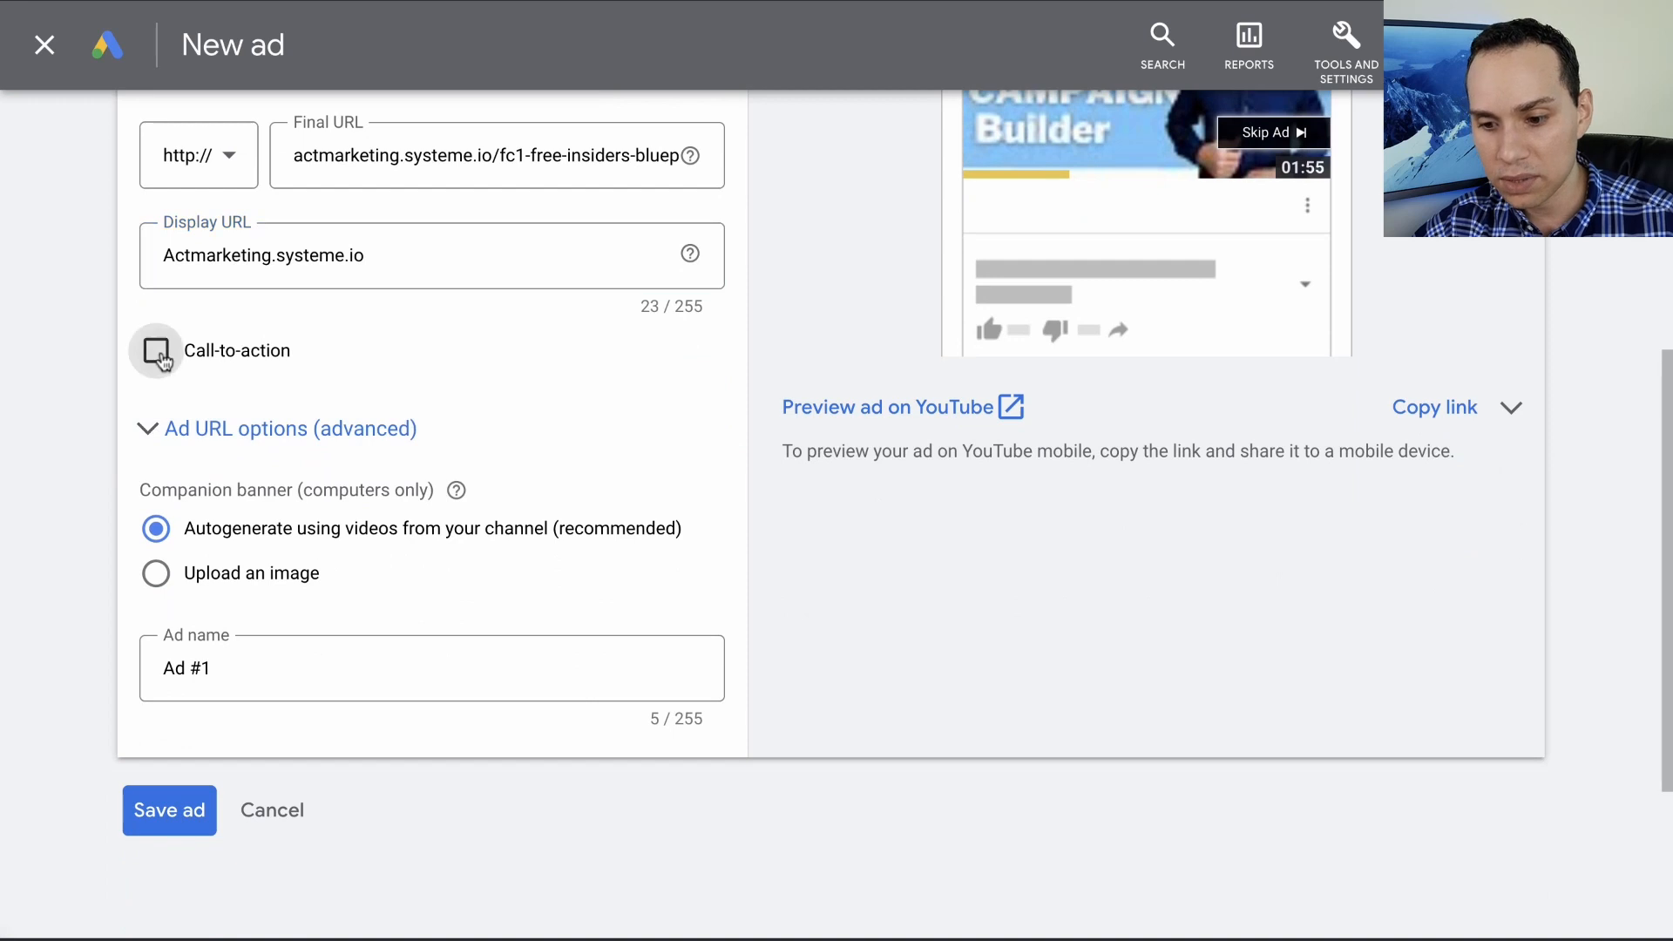
pyautogui.scroll(-2, 418, 351)
pyautogui.click(415, 298)
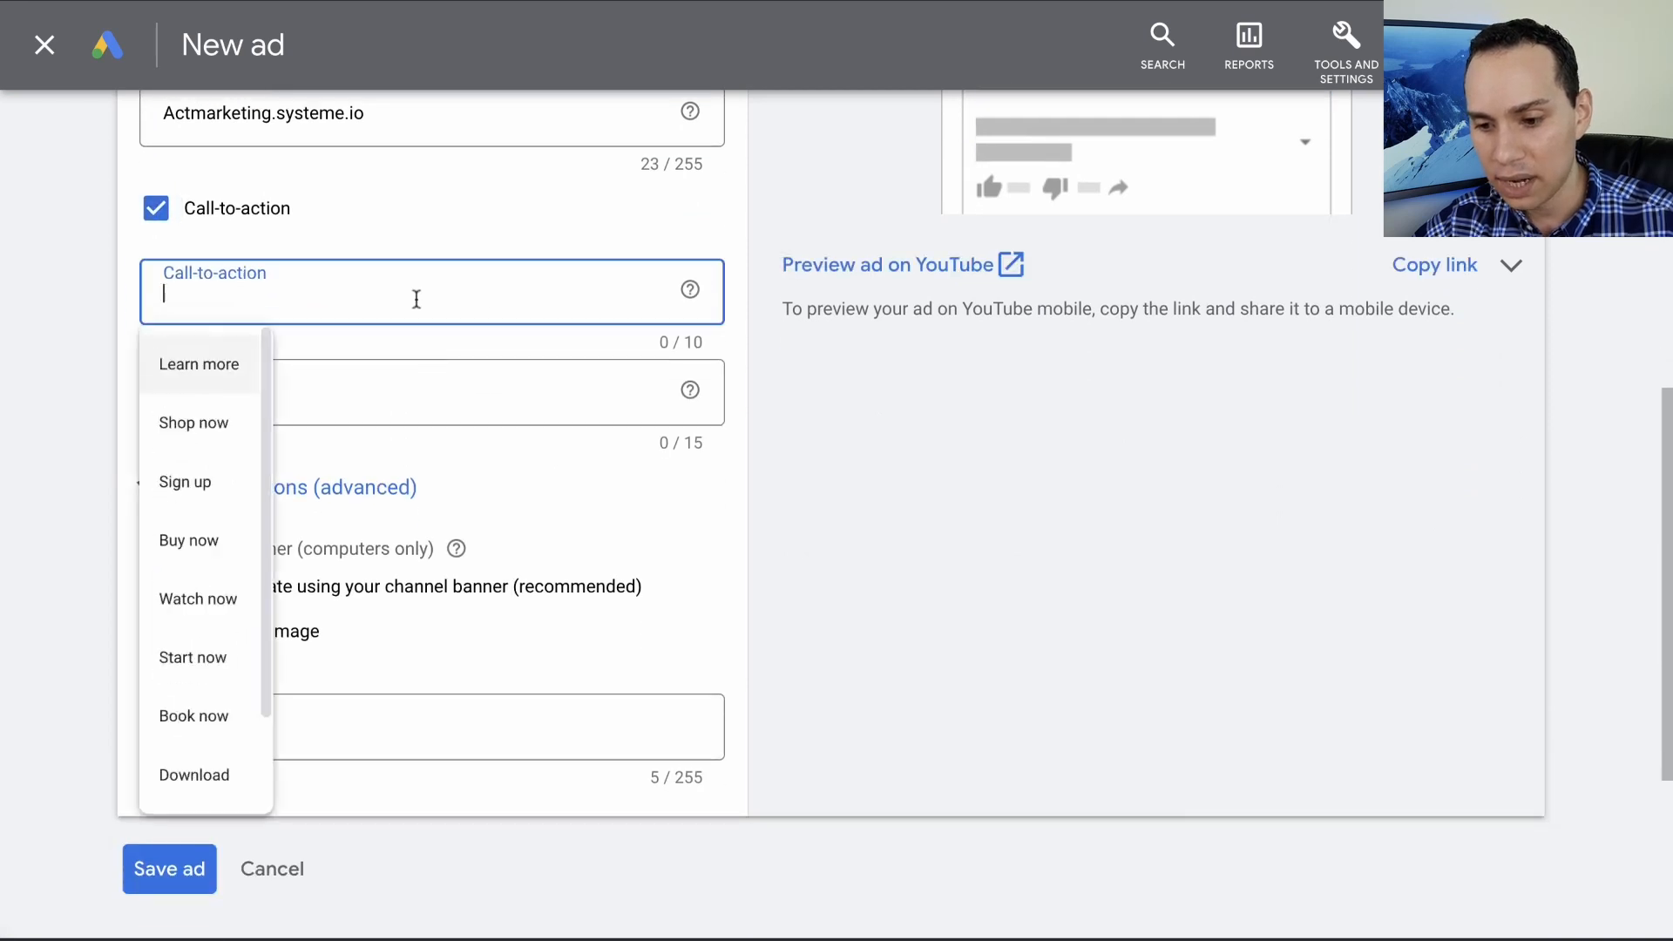
pyautogui.scroll(-2, 217, 602)
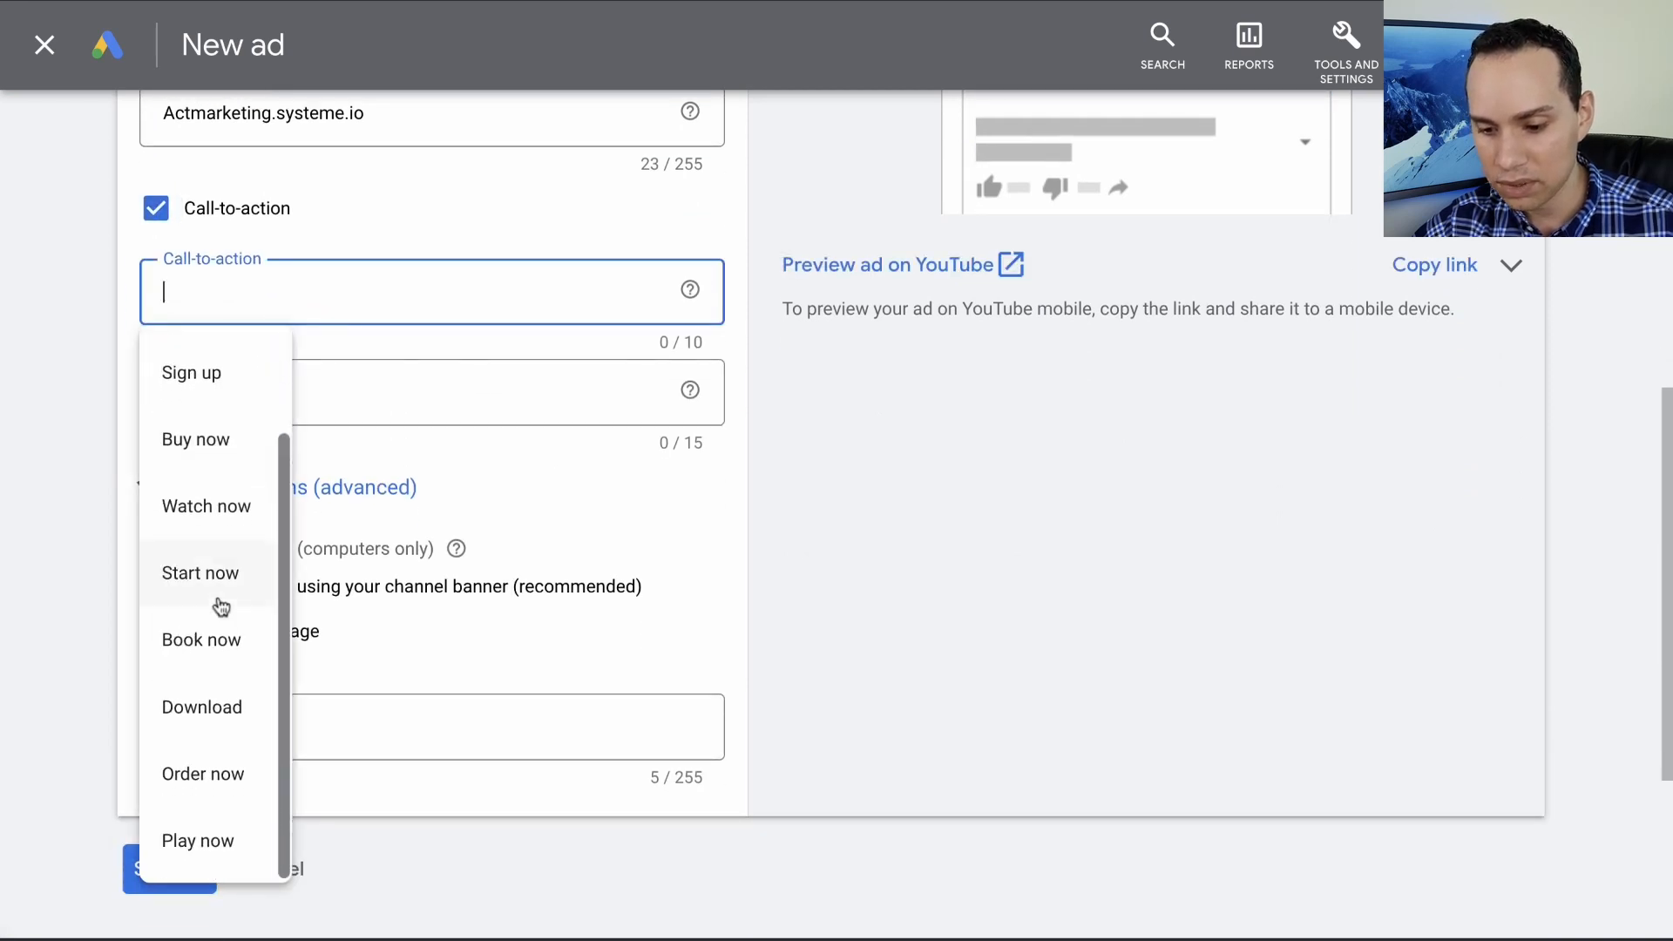
pyautogui.scroll(2, 222, 667)
pyautogui.click(209, 838)
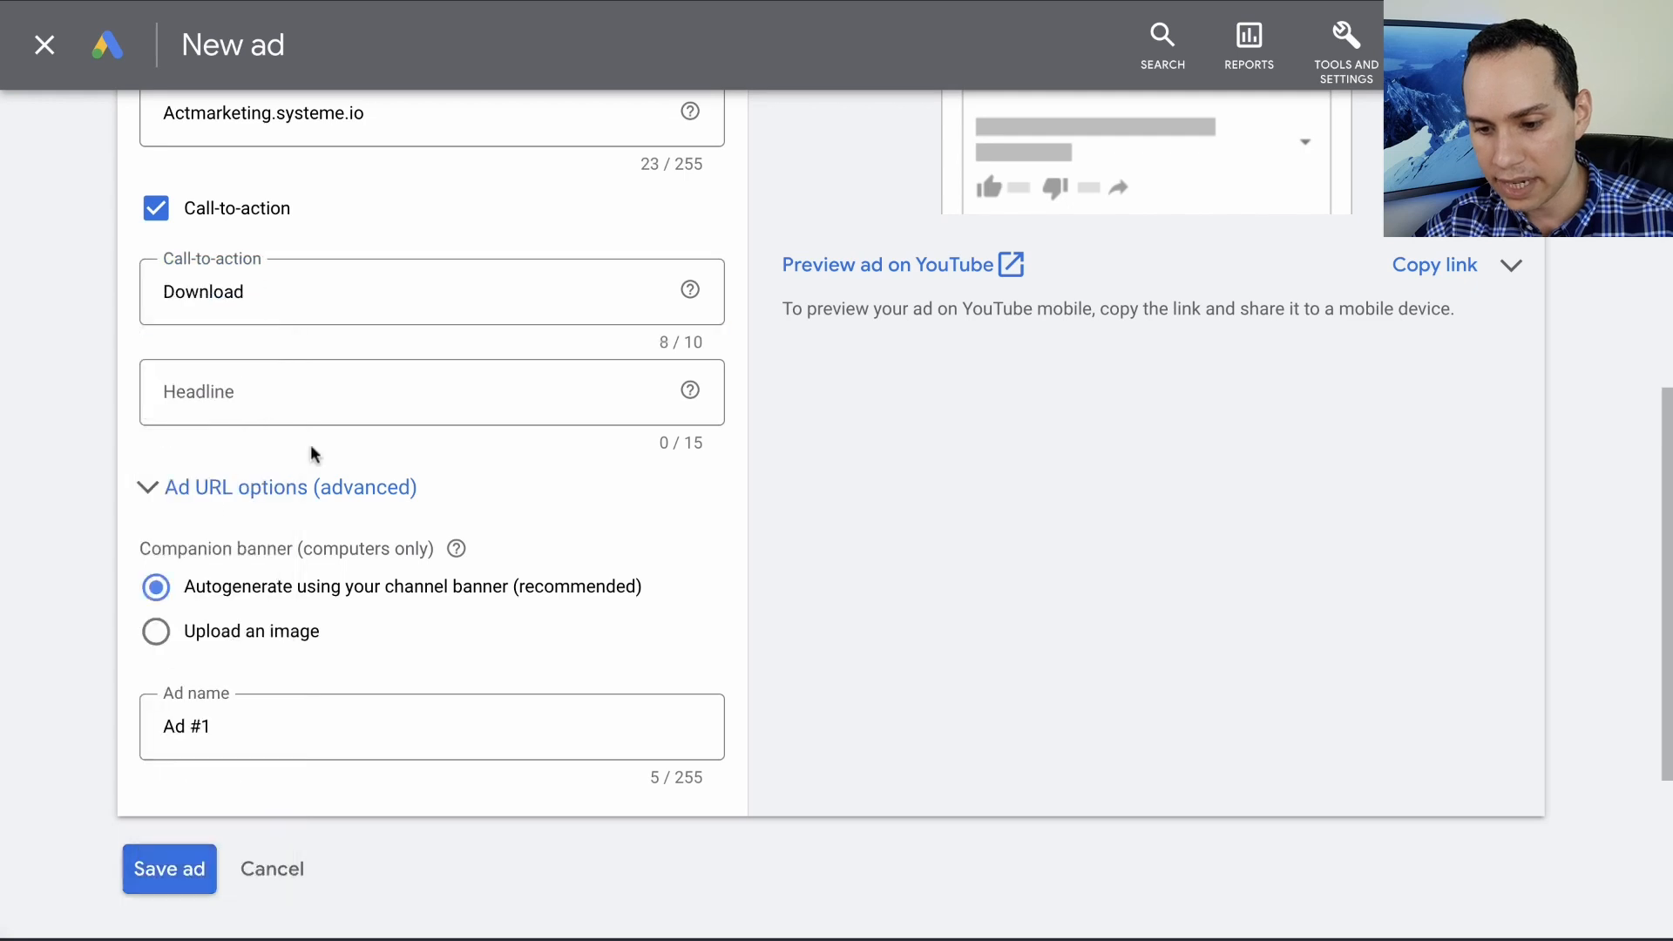
# - Set the ad headline to "Campaign Audit", copied from In-Stream Ad A in the playbook
pyautogui.hotkey('ctrl', 'Right')
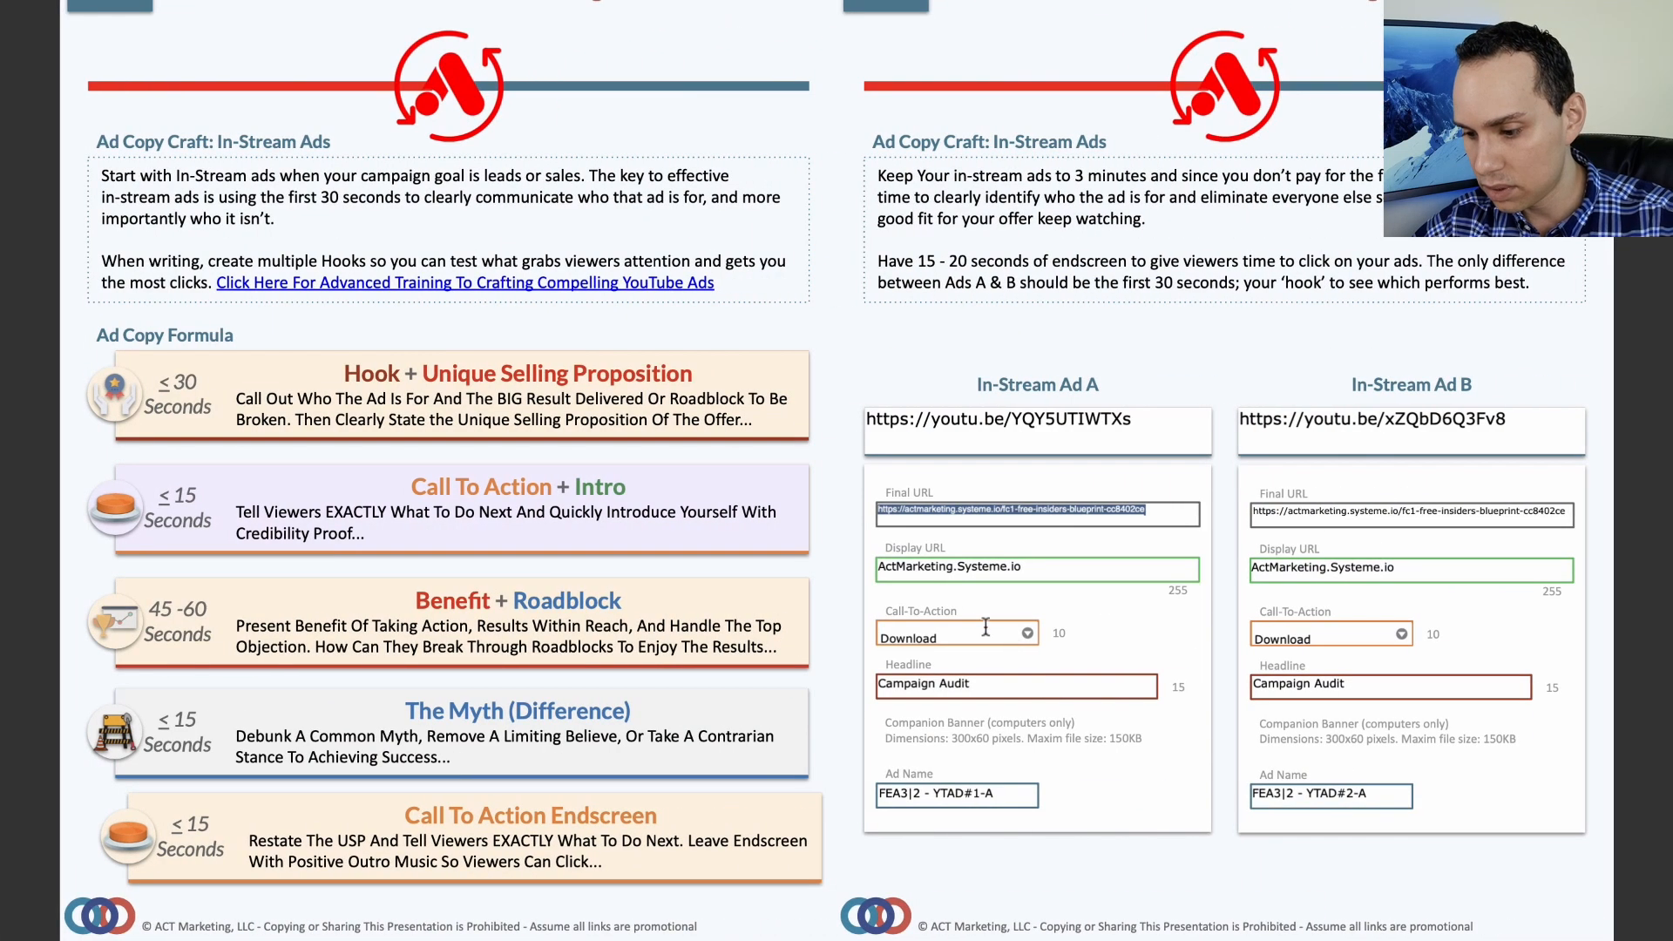
pyautogui.tripleClick(965, 687)
pyautogui.hotkey('ctrl', 'c')
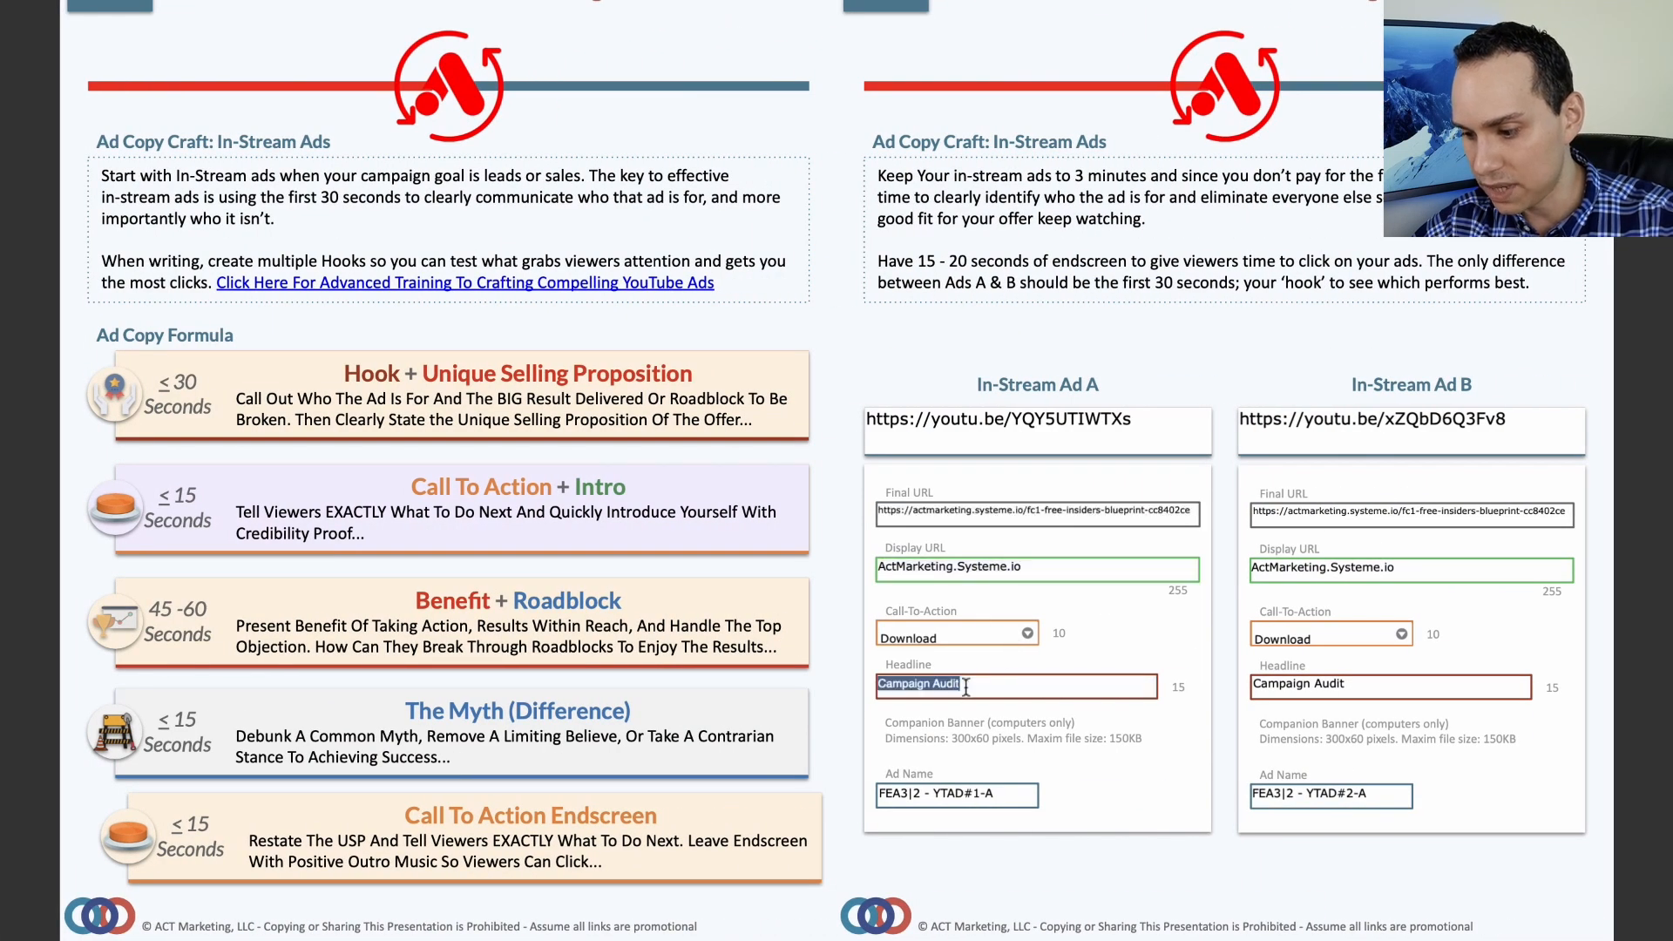
pyautogui.click(1027, 632)
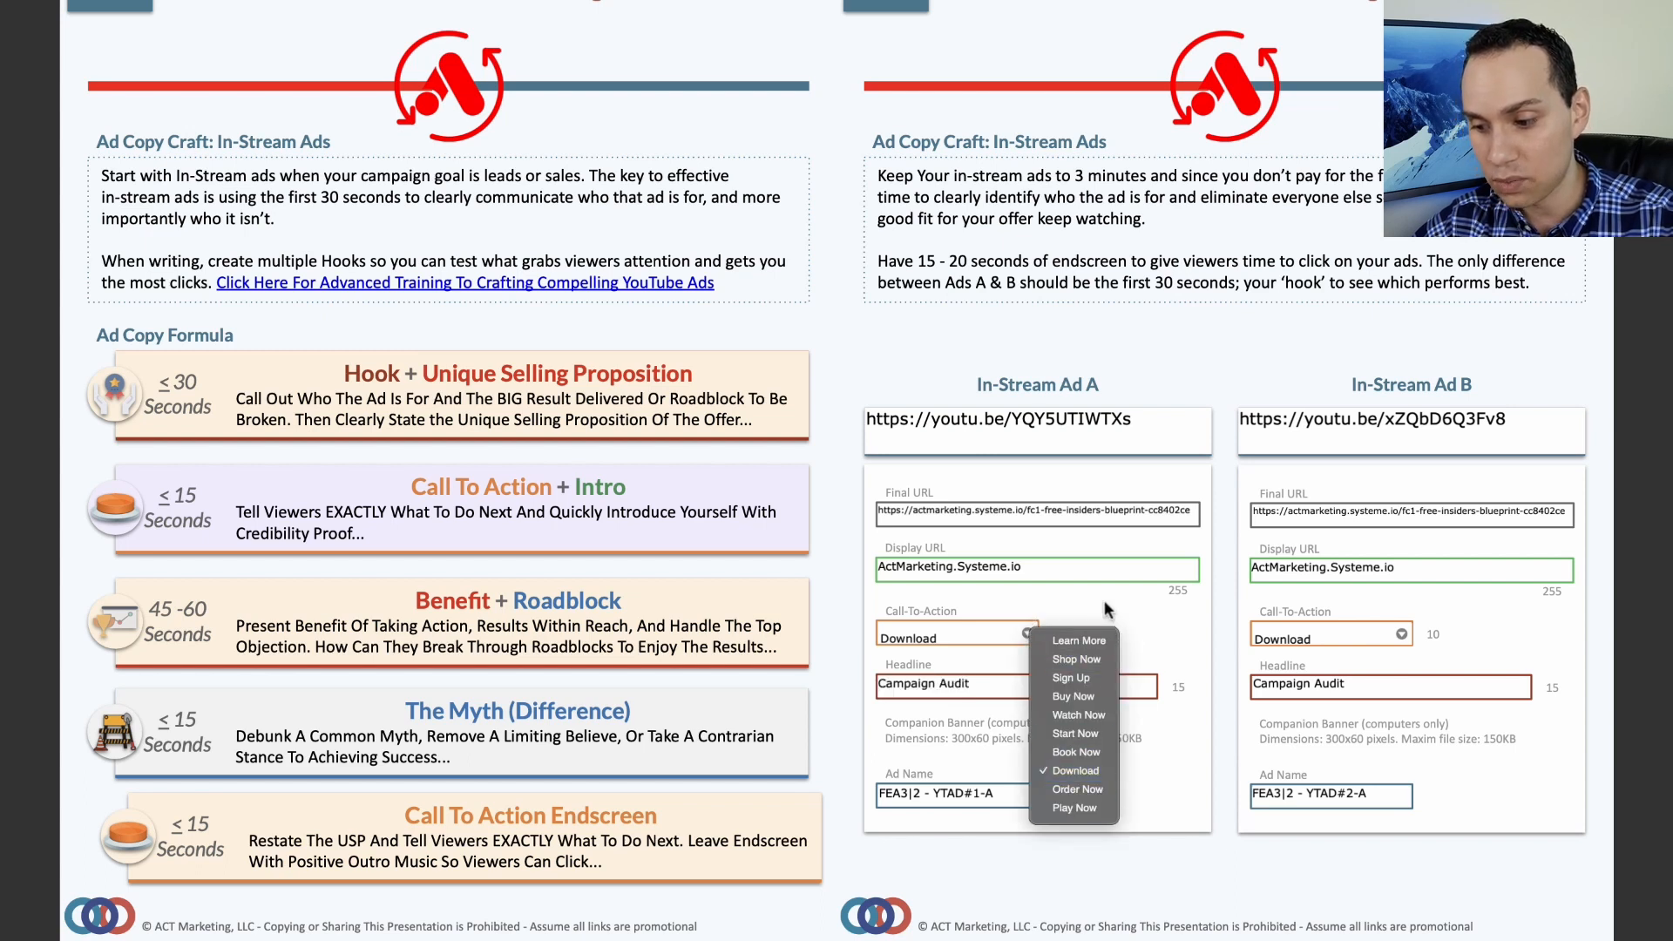
pyautogui.press('Escape')
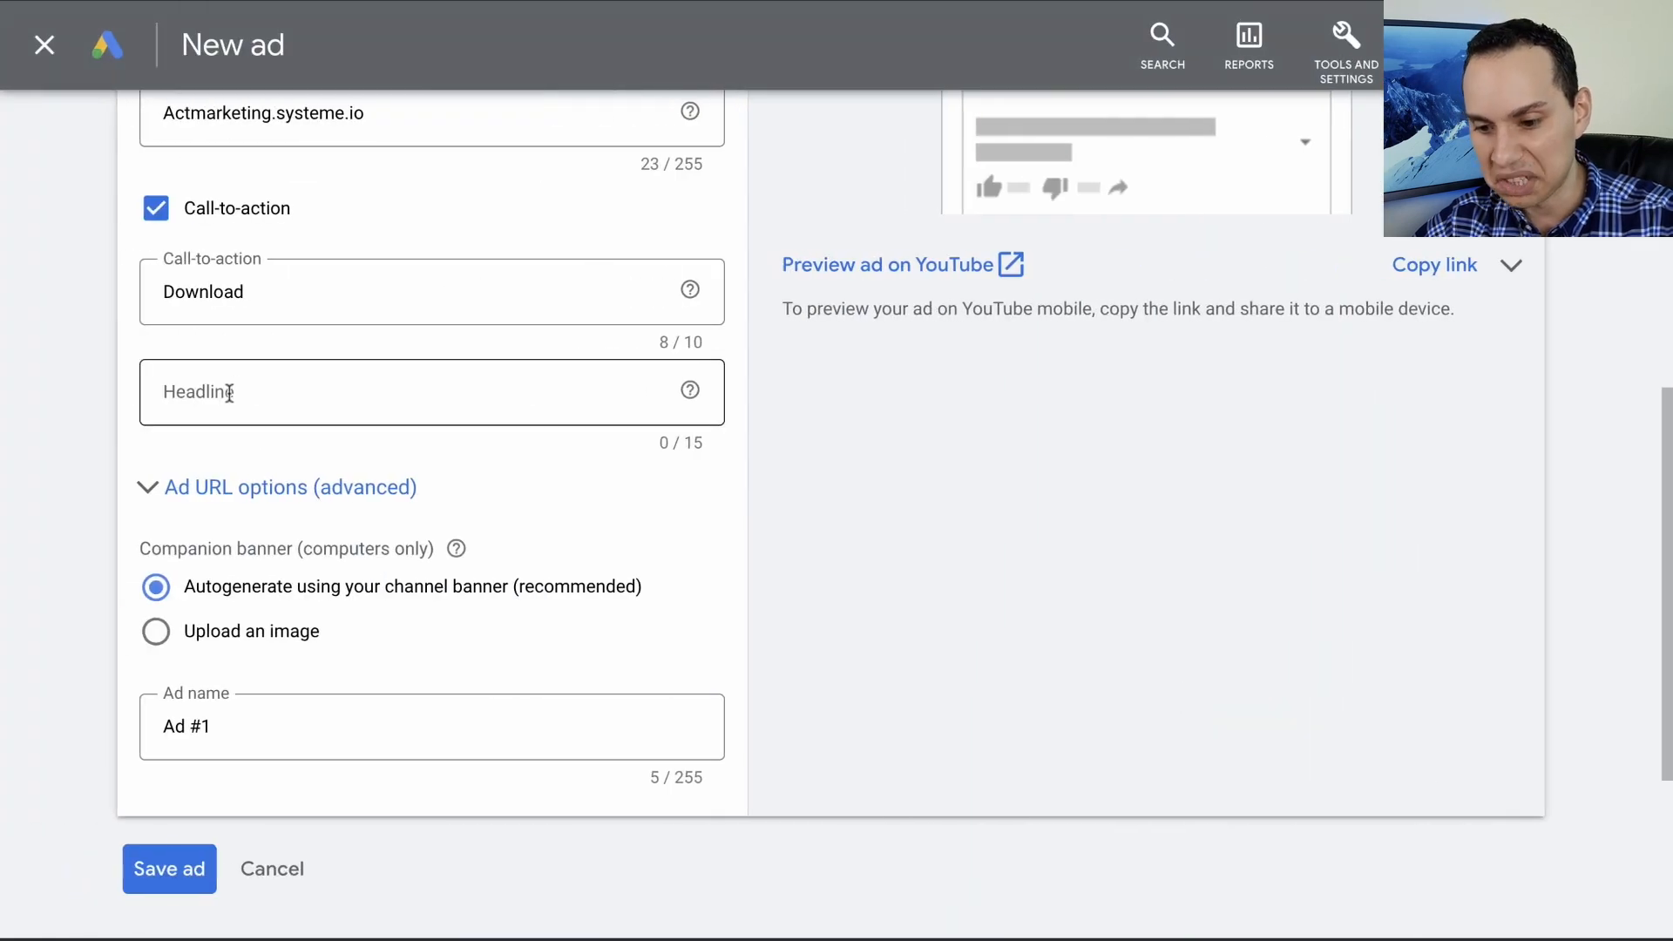
pyautogui.click(236, 389)
pyautogui.hotkey('ctrl', 'v')
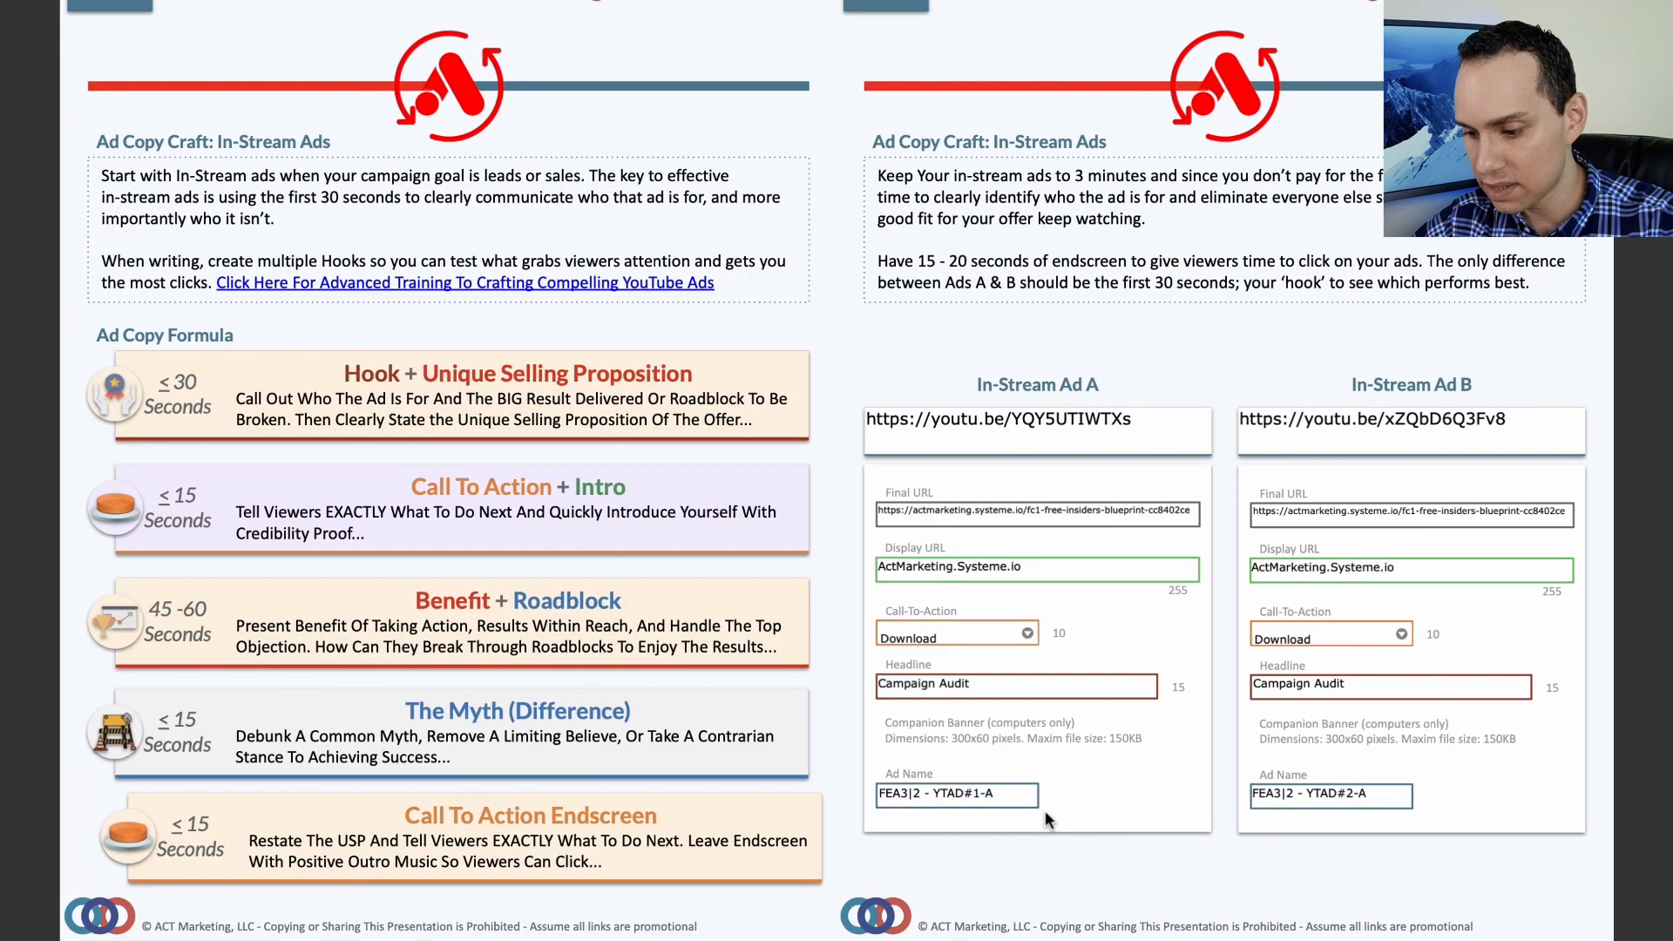
# - Replace the ad name with the playbook's "FEA3|2 - YTAD#1-A"
pyautogui.tripleClick(987, 798)
pyautogui.hotkey('ctrl', 'c')
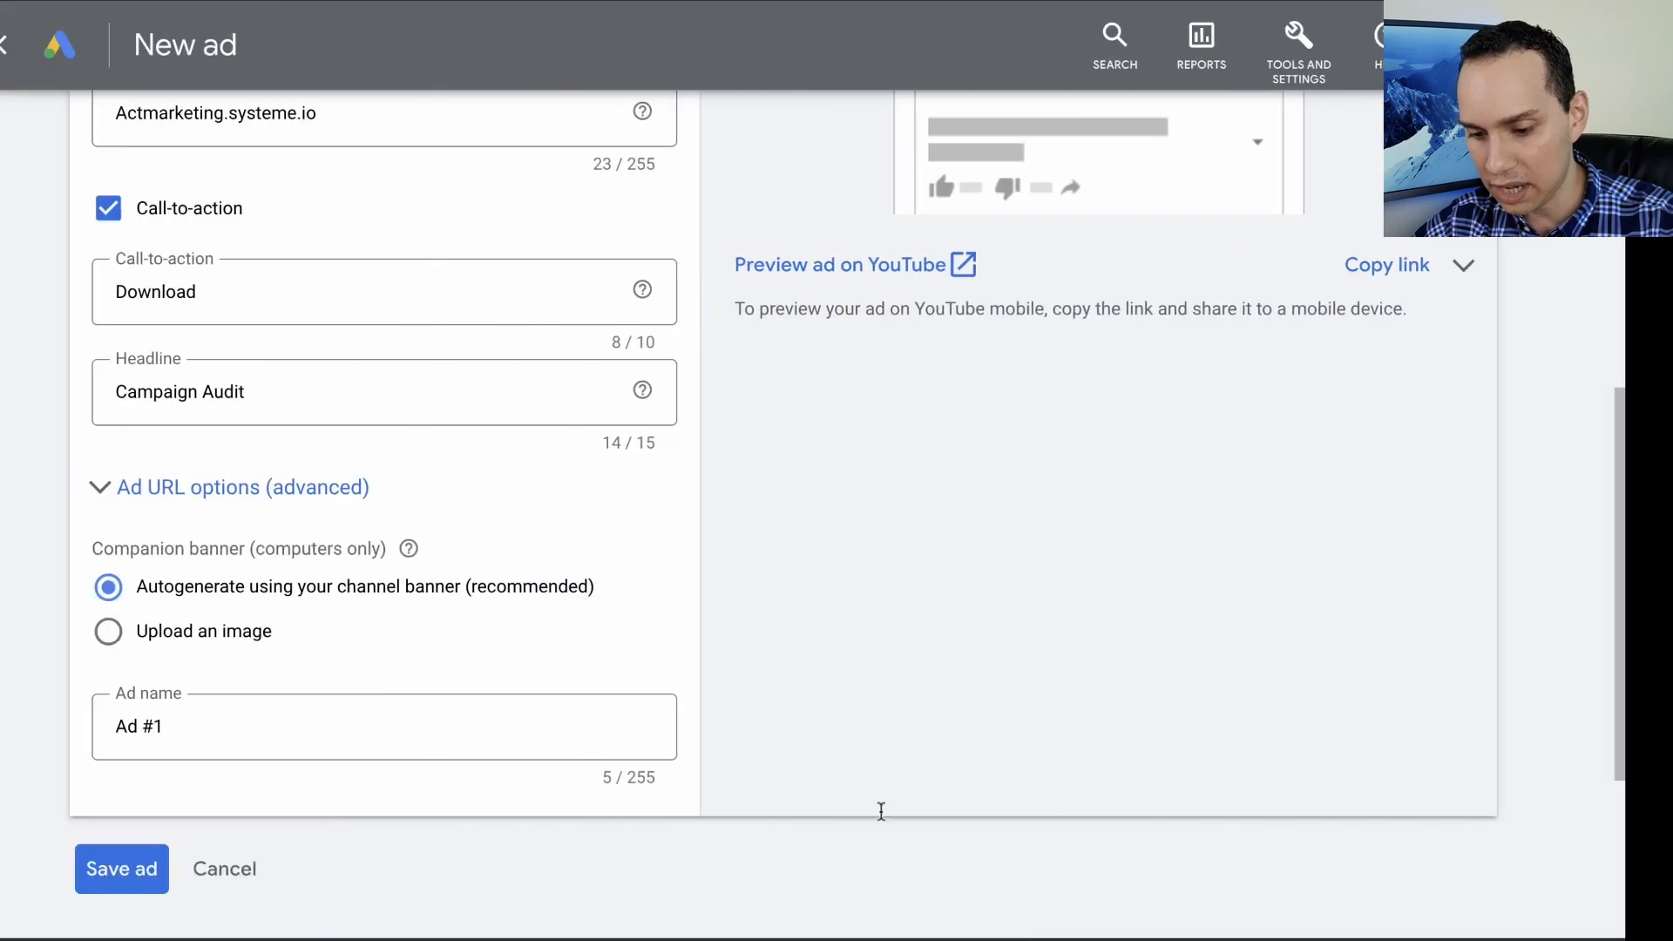
pyautogui.click(351, 728)
pyautogui.hotkey('ctrl', 'a')
pyautogui.hotkey('ctrl', 'v')
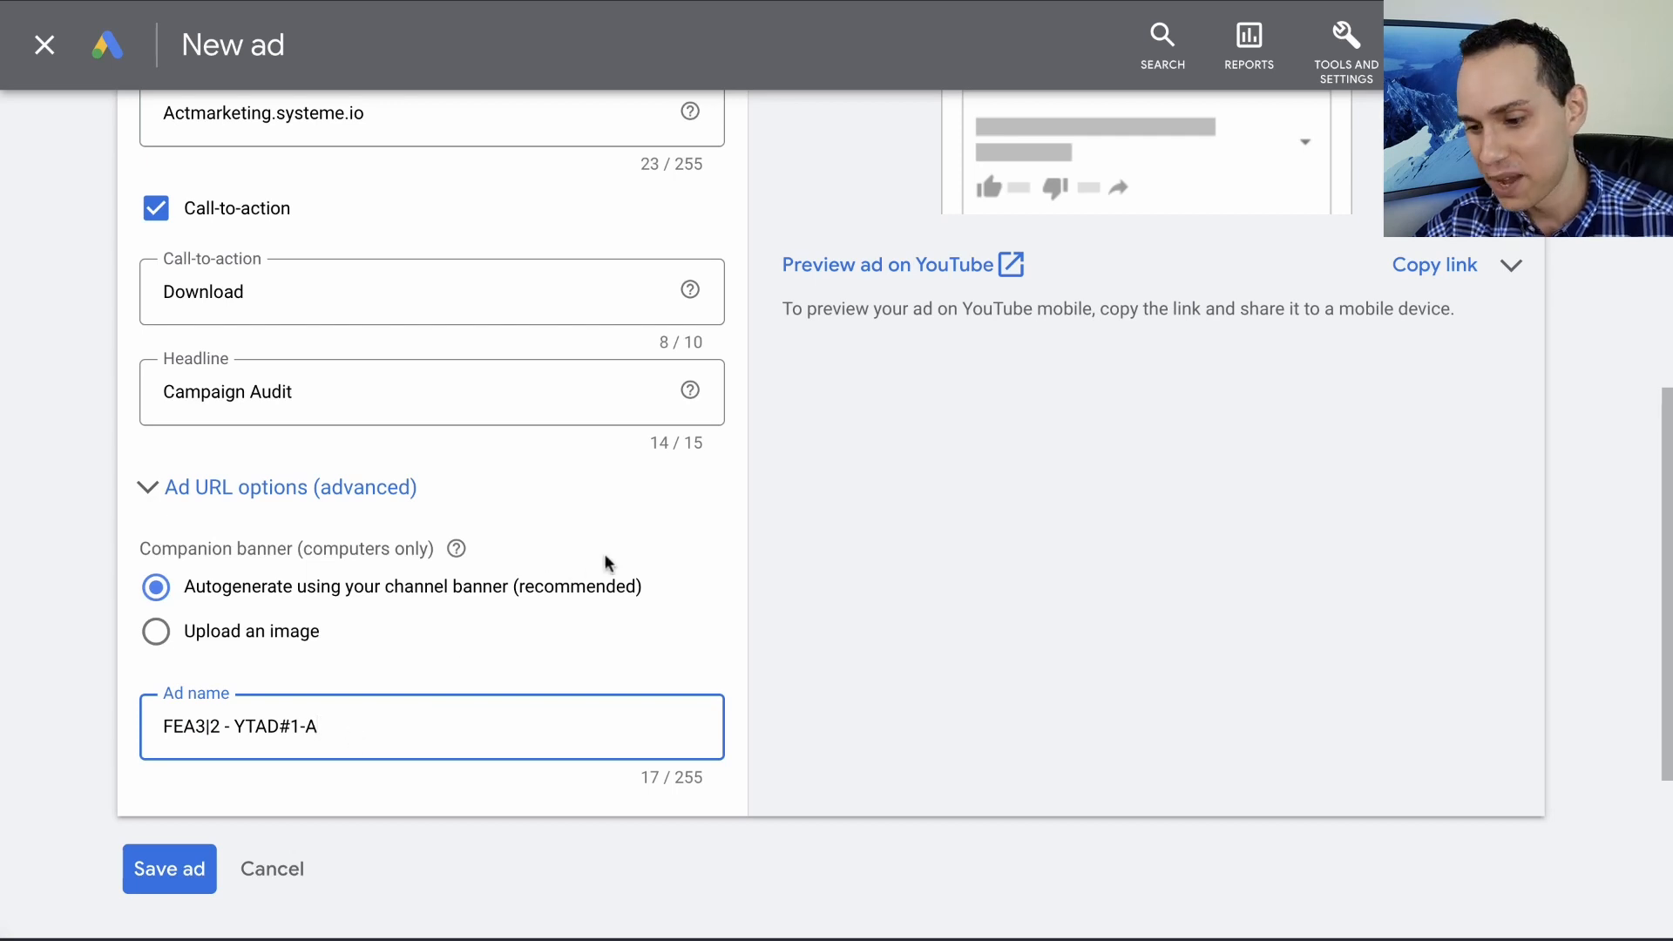
# - Review the skippable in-stream ad's preview on the TV and mobile layouts and check the filled-in ad fields
pyautogui.scroll(4, 605, 558)
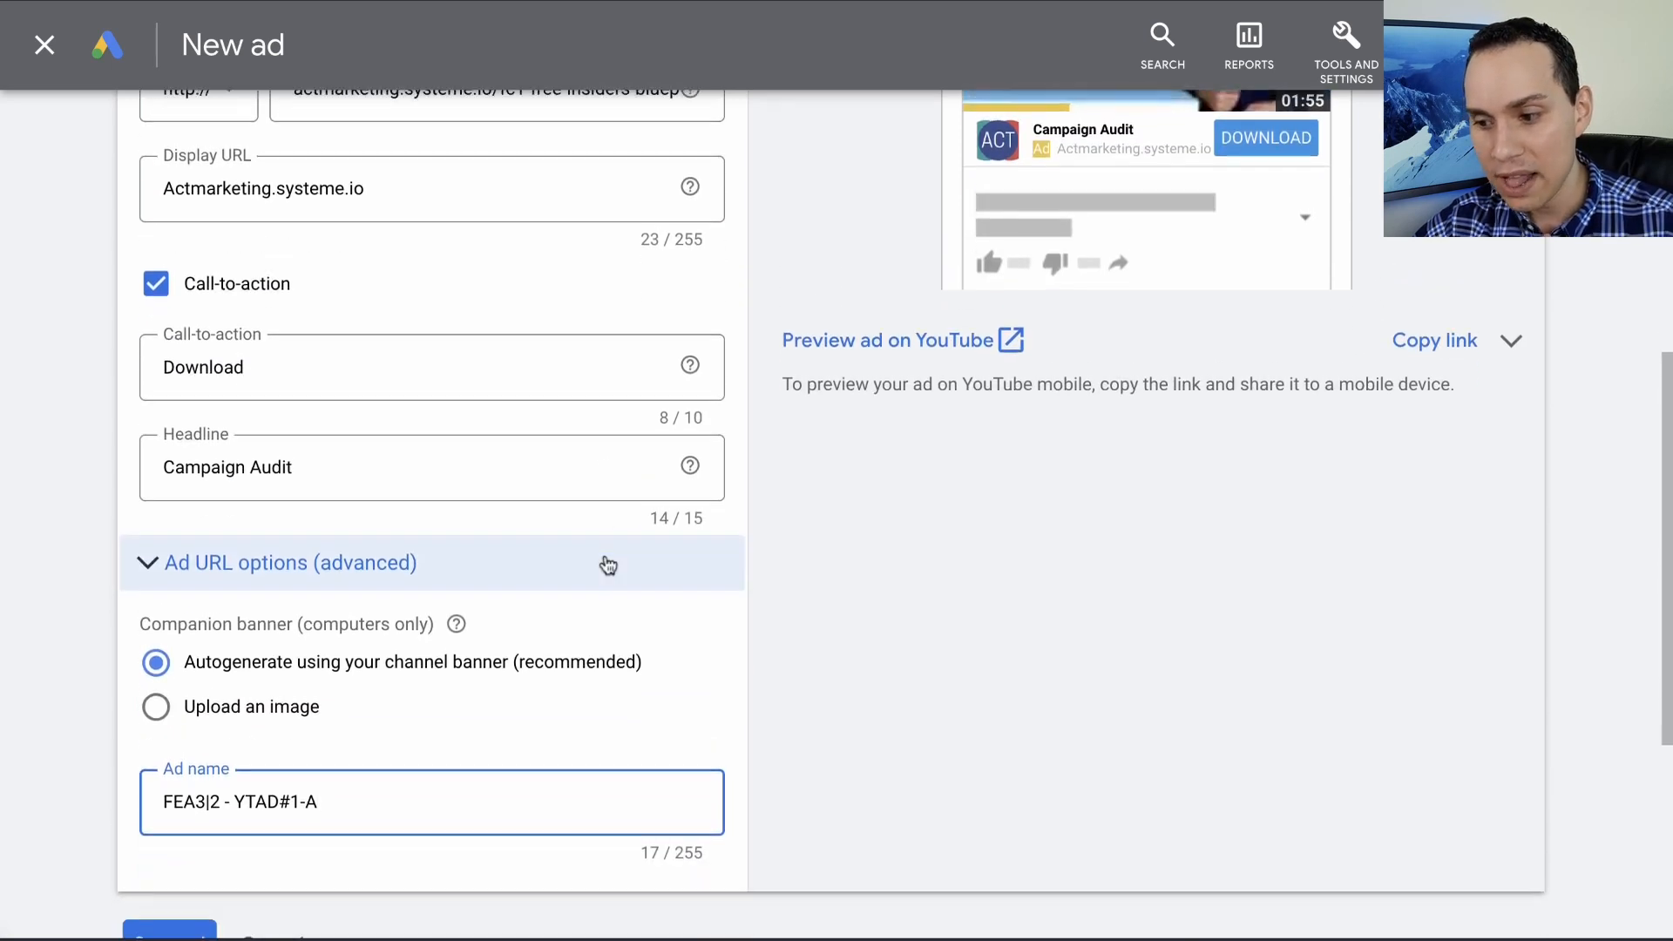
pyautogui.scroll(3, 604, 552)
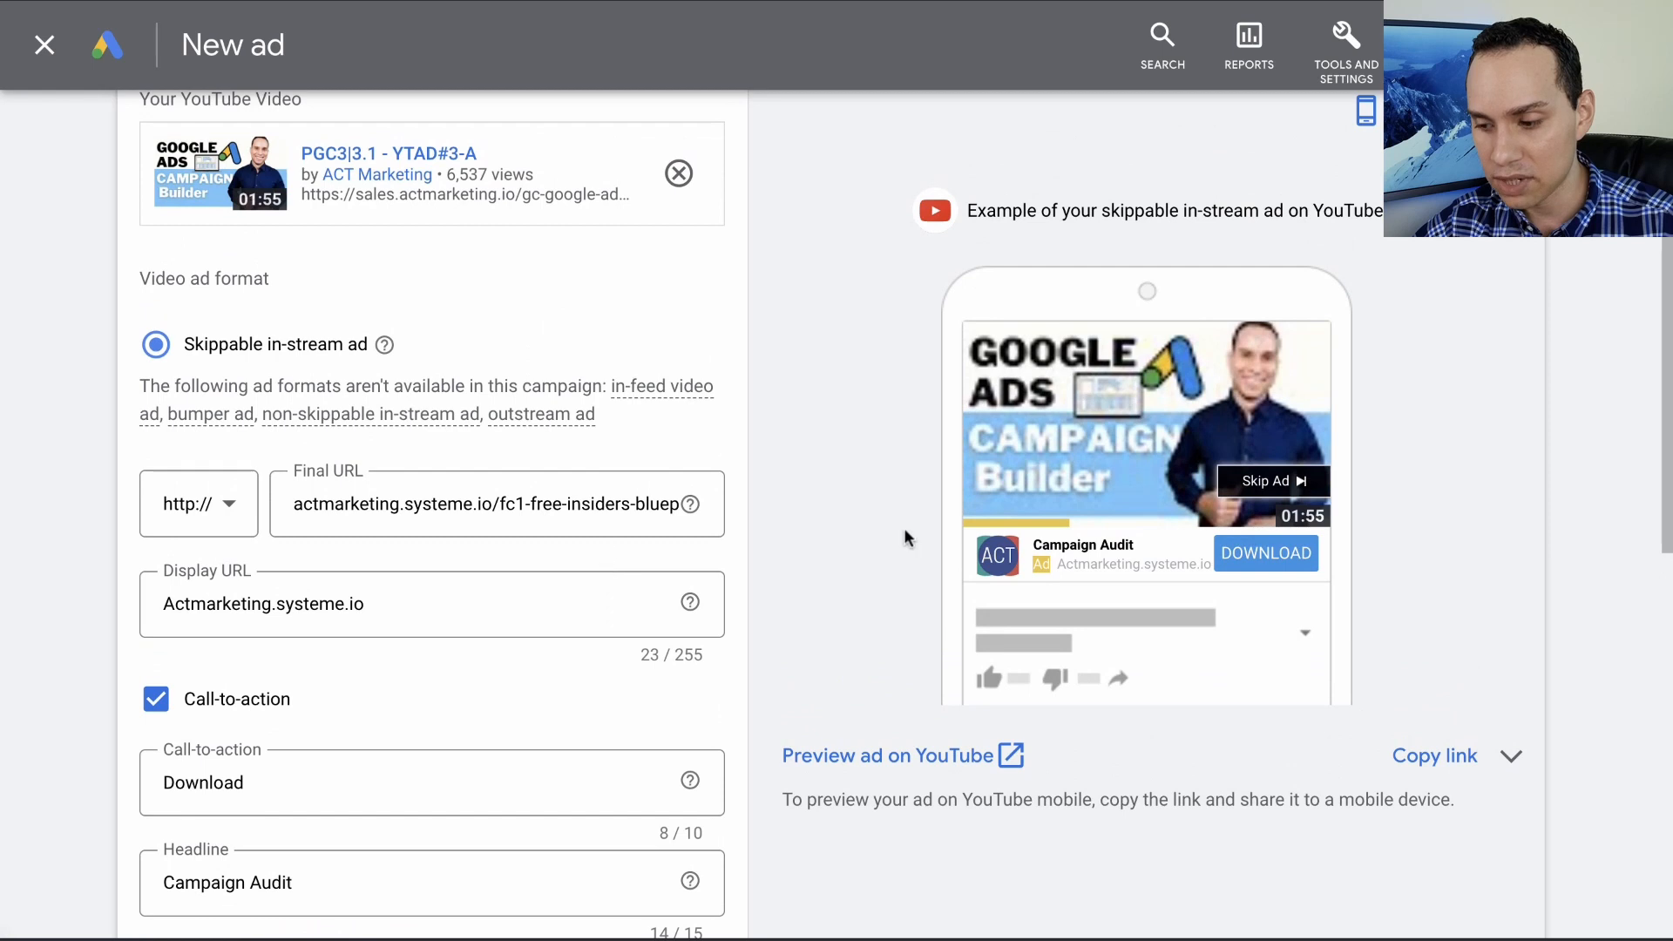
pyautogui.scroll(1, 903, 526)
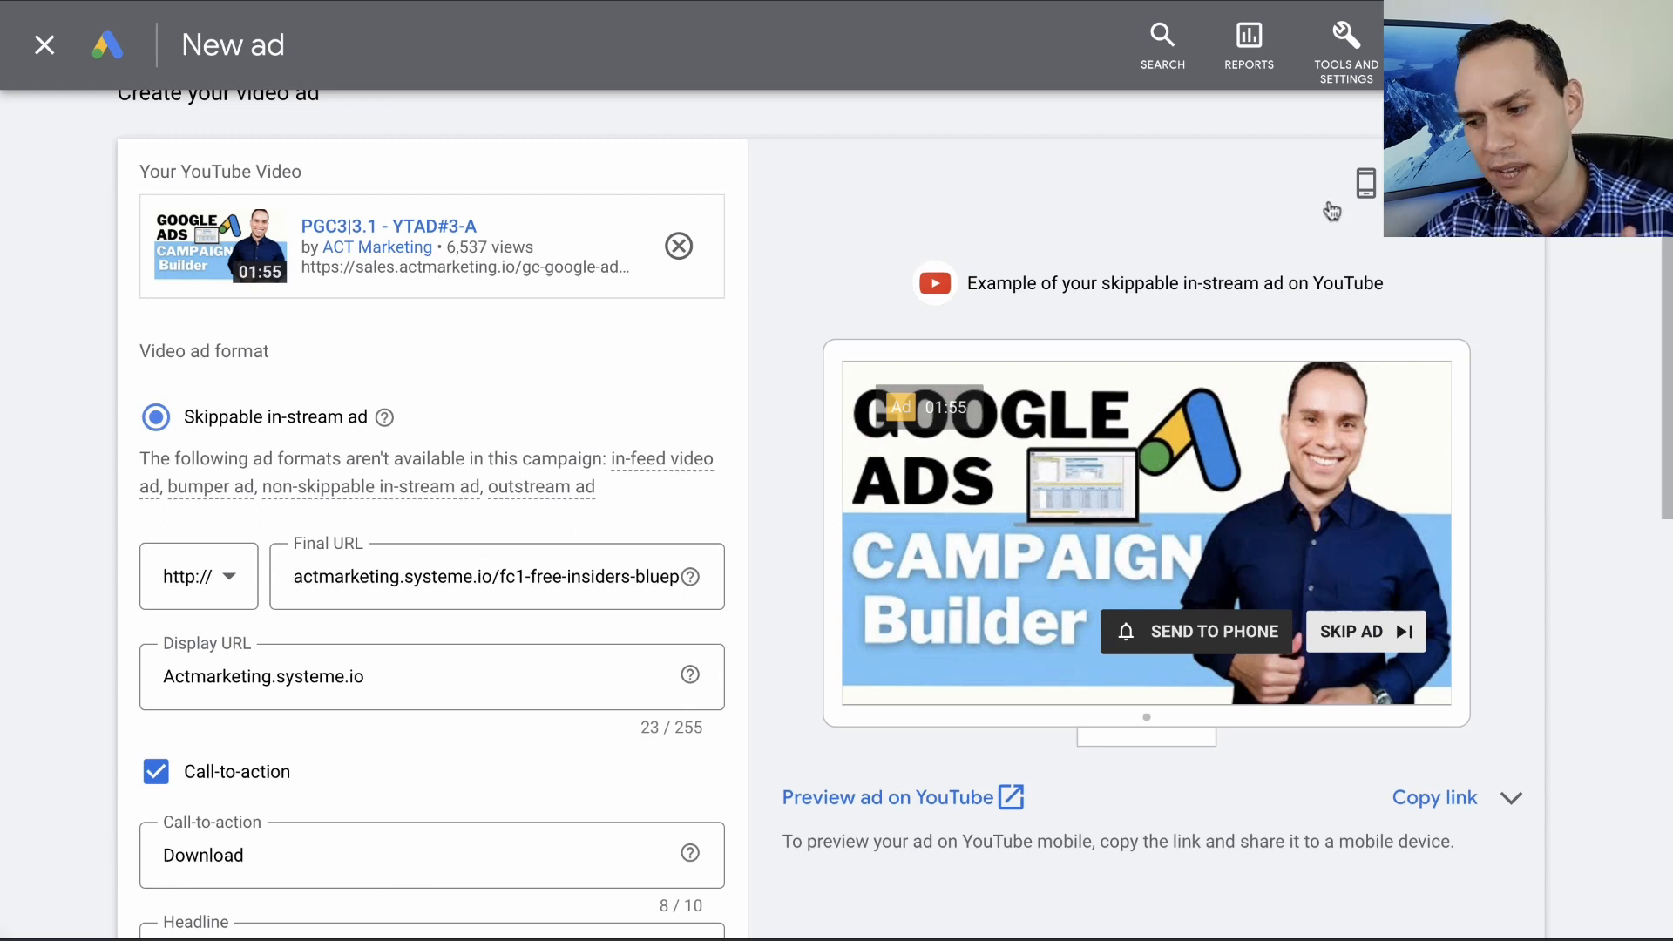
pyautogui.click(1365, 183)
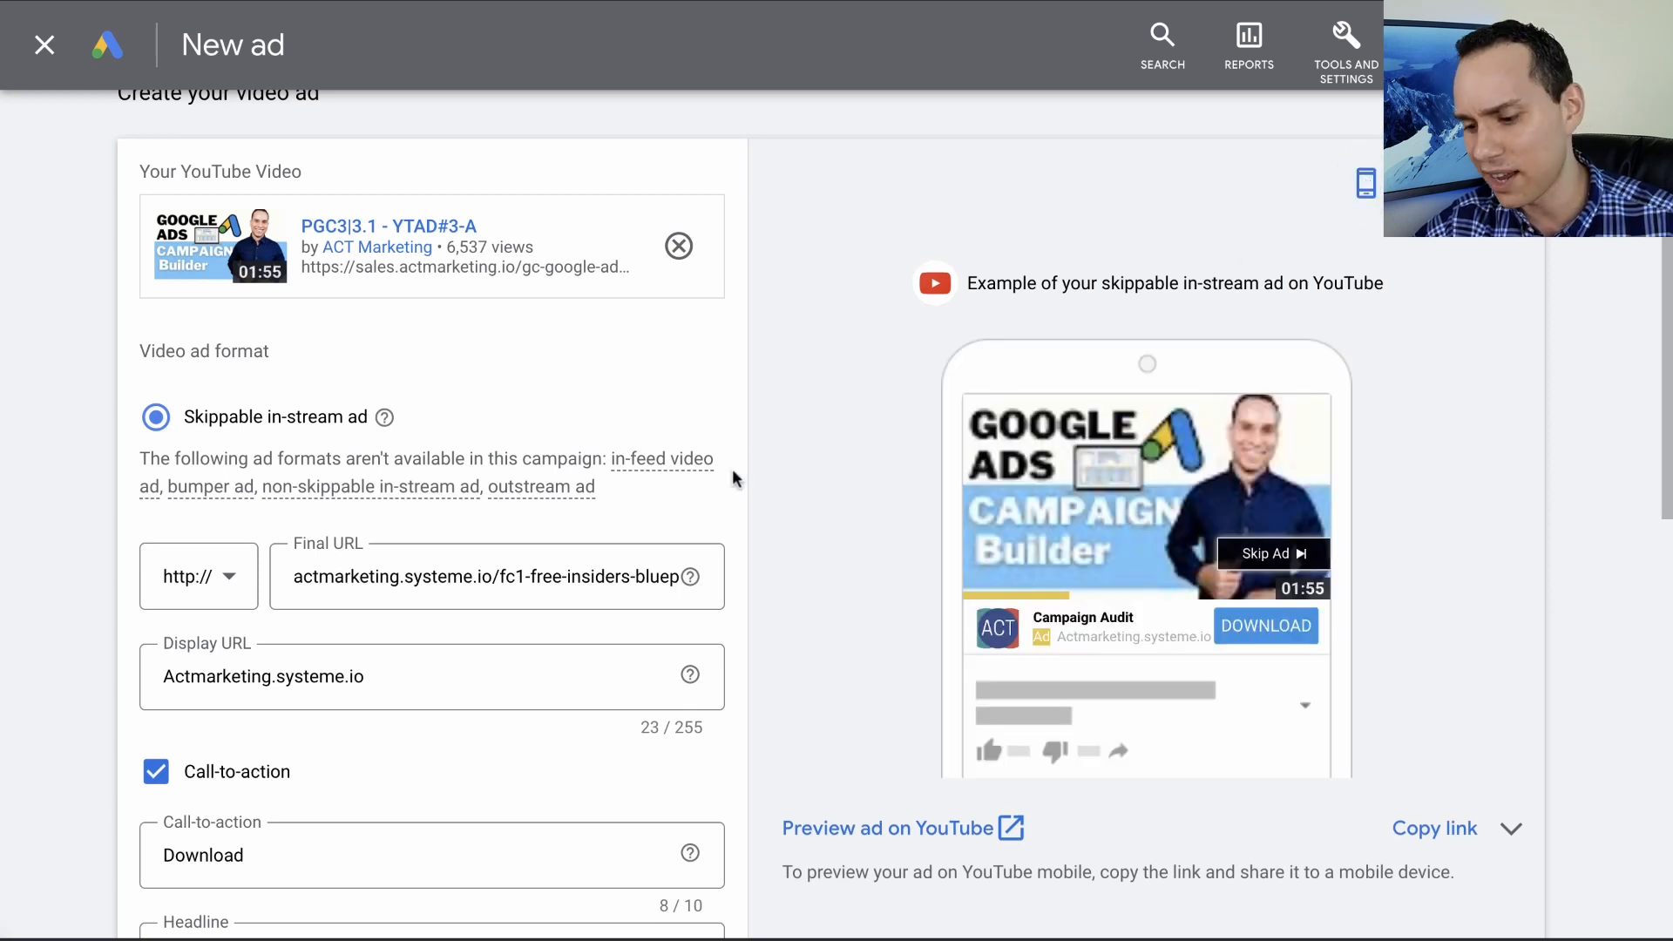
pyautogui.scroll(-6, 732, 471)
pyautogui.scroll(4, 732, 477)
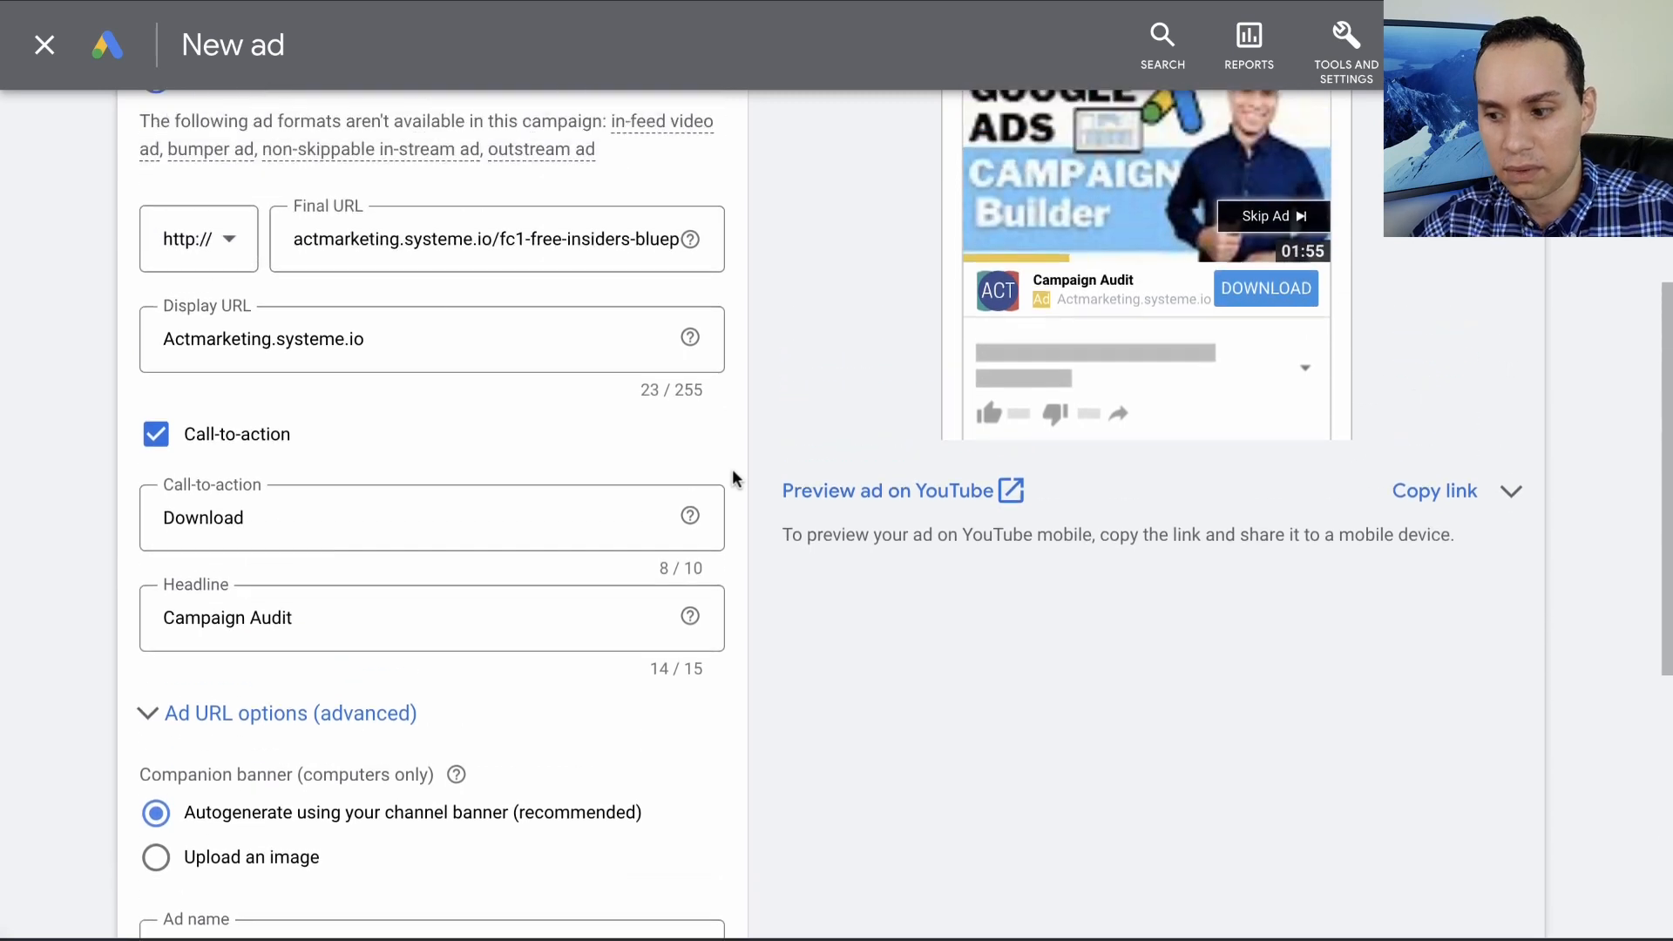